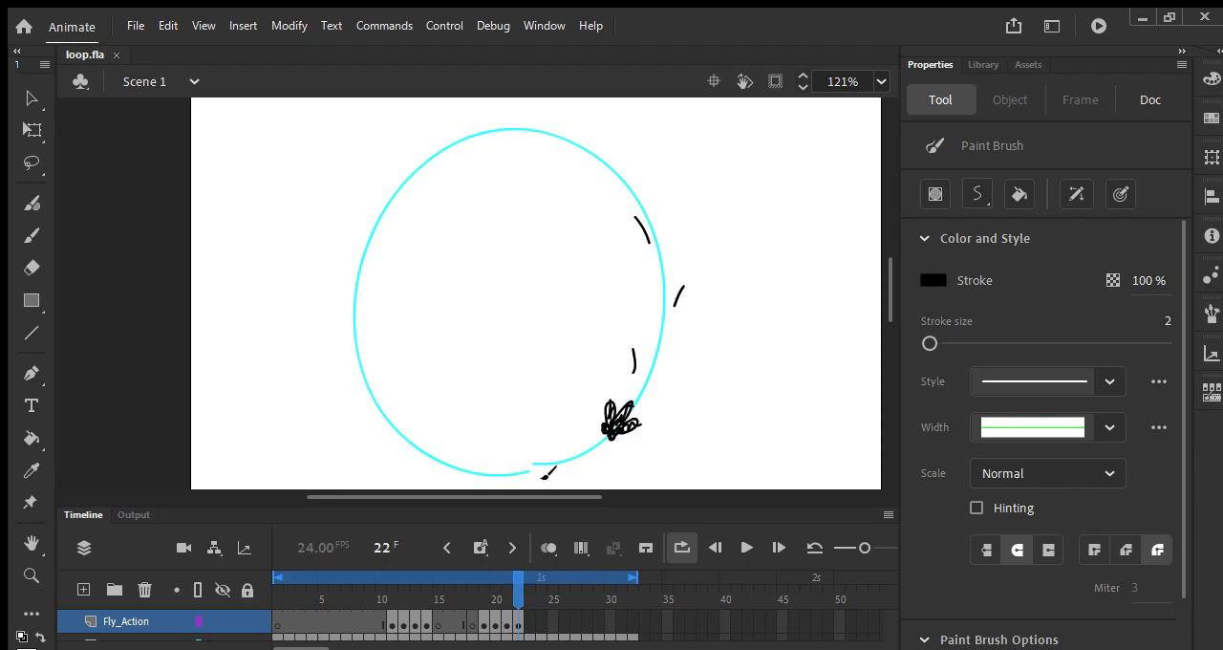
# Step: Play back the fly animation, enlarge the timeline until all six layers fit, and zoom the stage out to 60%
pyautogui.press('Return')
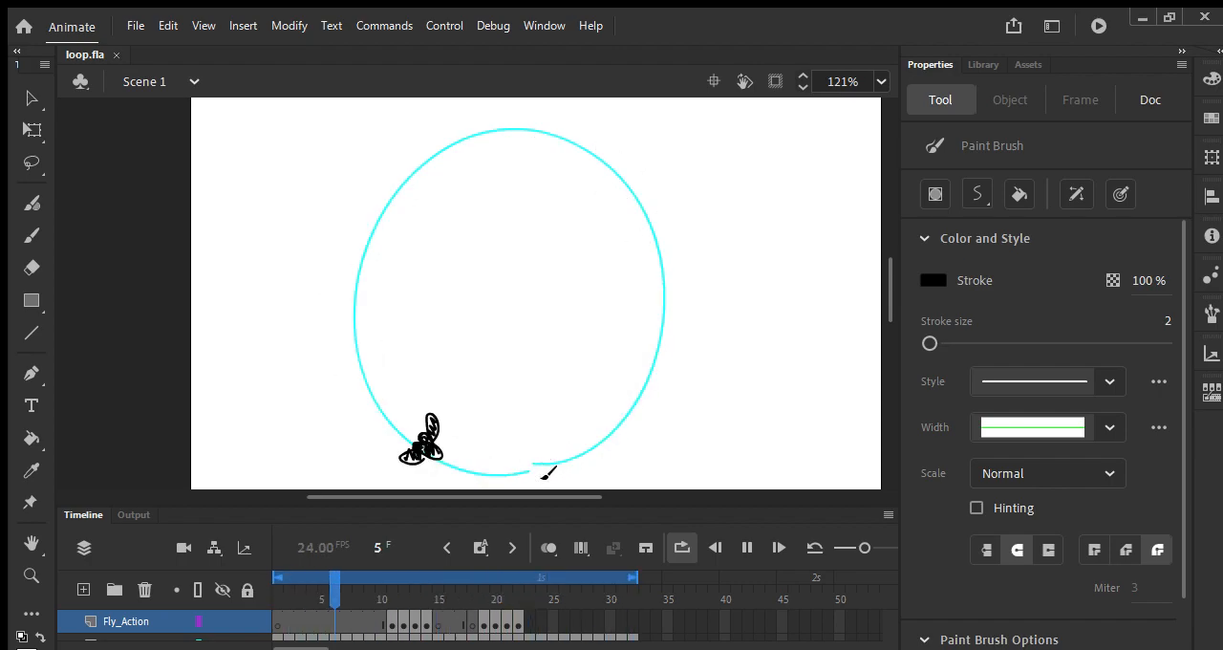
pyautogui.press('Return')
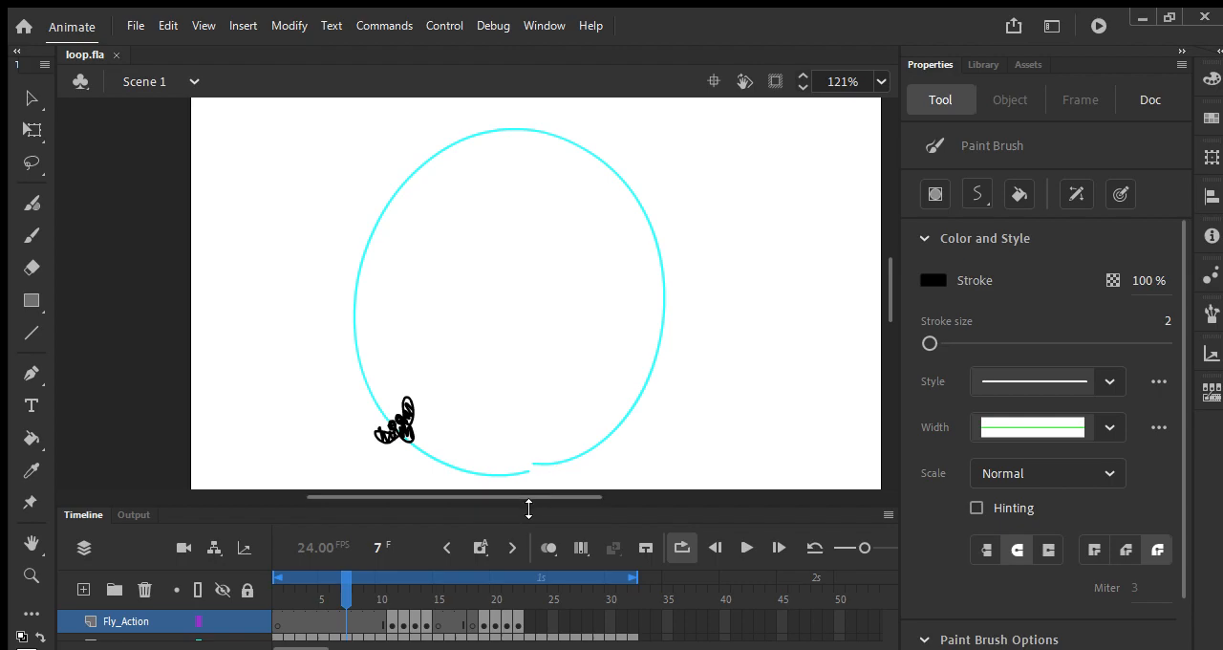
pyautogui.moveTo(528, 503); pyautogui.dragTo(540, 367)
pyautogui.scroll(3, 505, 246)
pyautogui.scroll(-4, 506, 246)
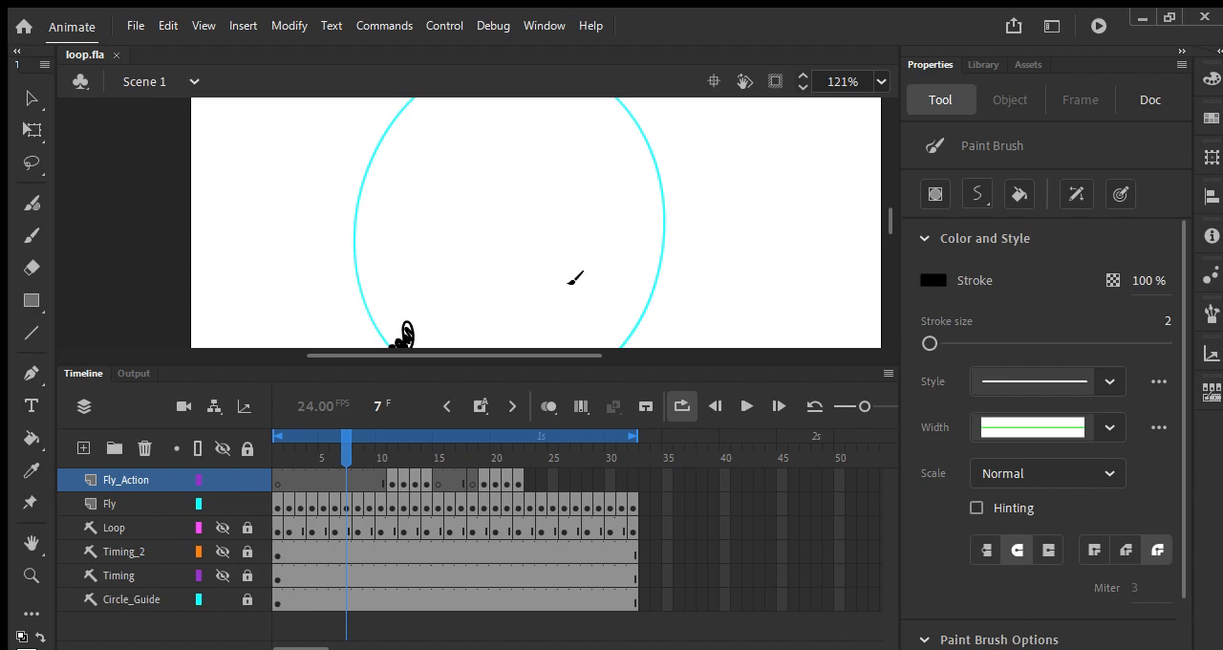
pyautogui.hotkey('ctrl', '-')
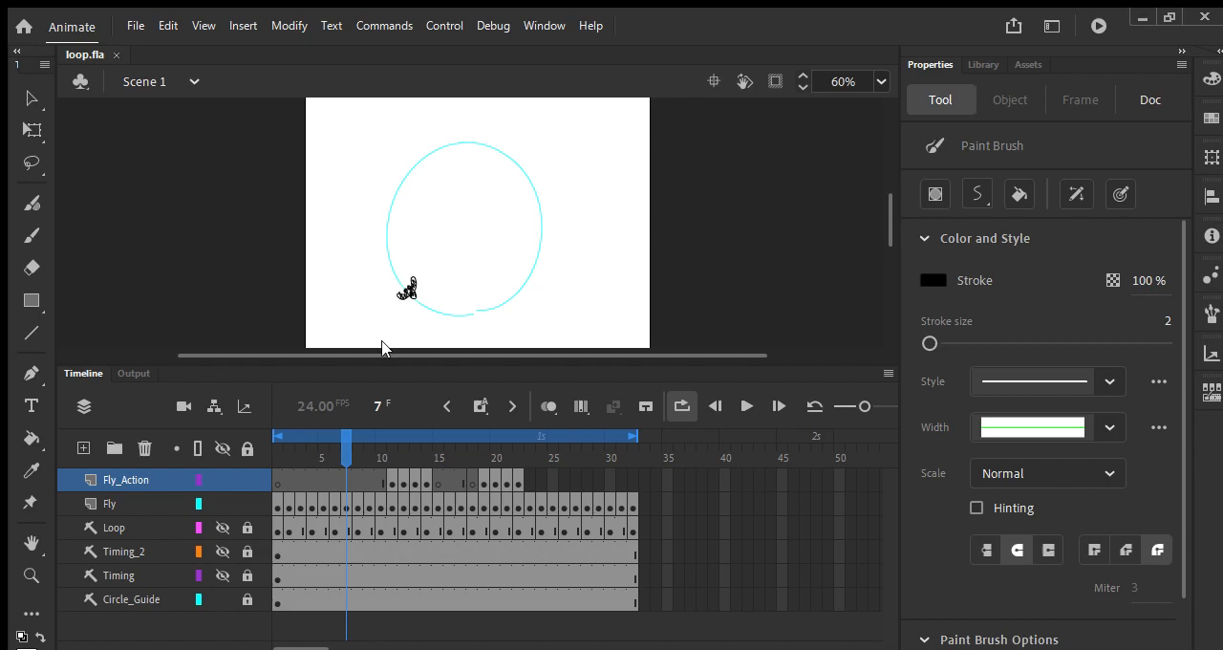
pyautogui.moveTo(390, 367); pyautogui.dragTo(391, 391)
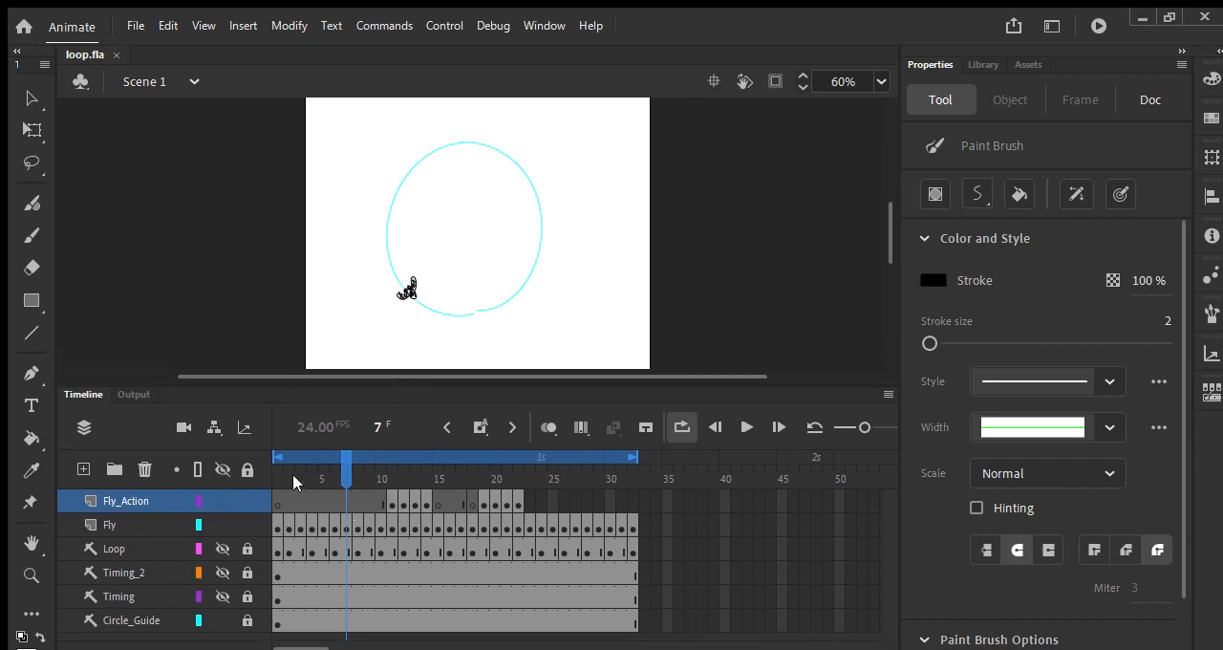
# Step: Hide the Fly_Action and Fly layers, show the Loop layer, and return to frame 1
pyautogui.click(222, 498)
pyautogui.click(221, 525)
pyautogui.click(222, 546)
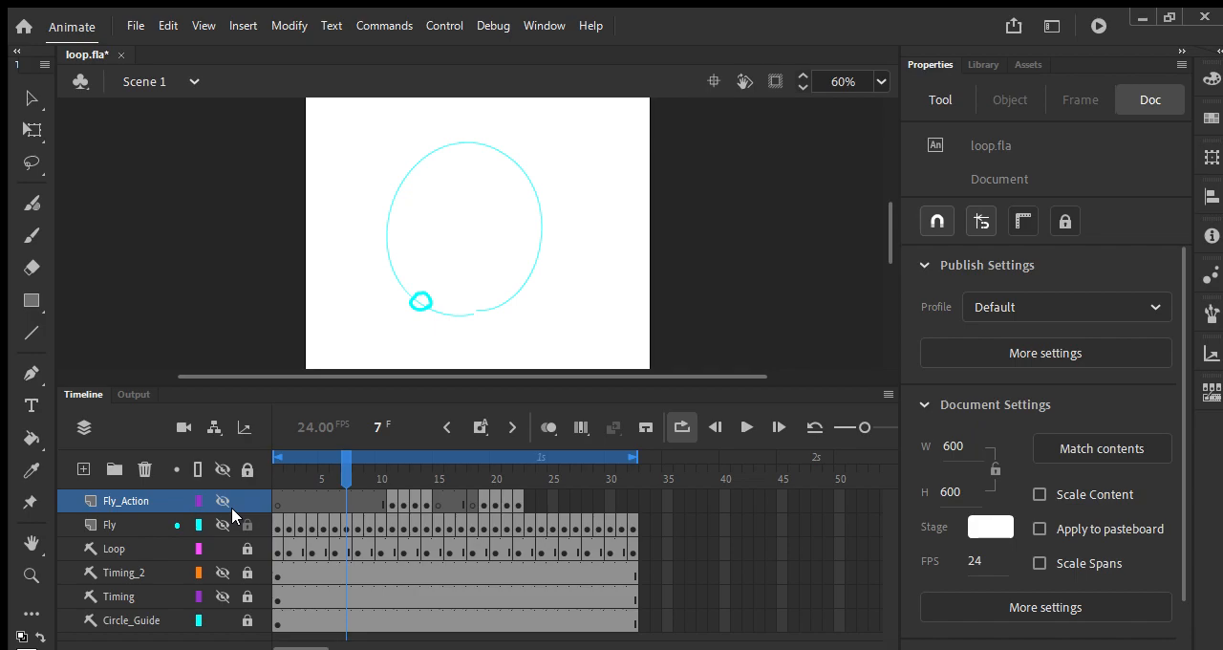
pyautogui.click(139, 547)
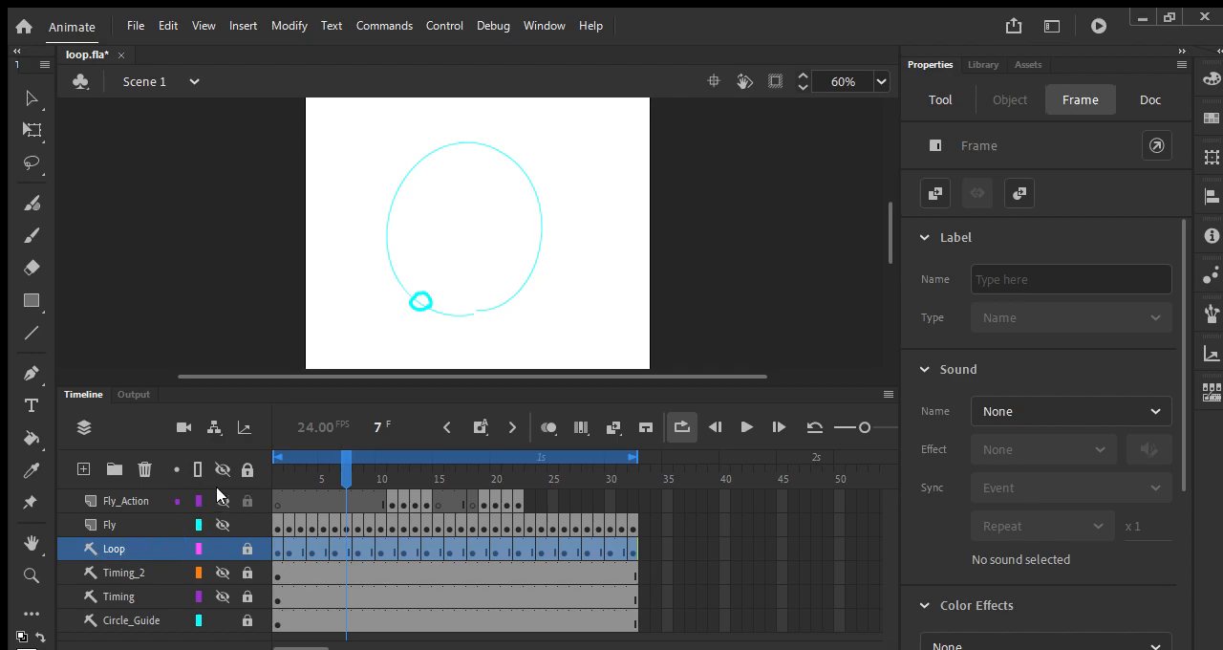
pyautogui.moveTo(339, 455); pyautogui.dragTo(258, 520)
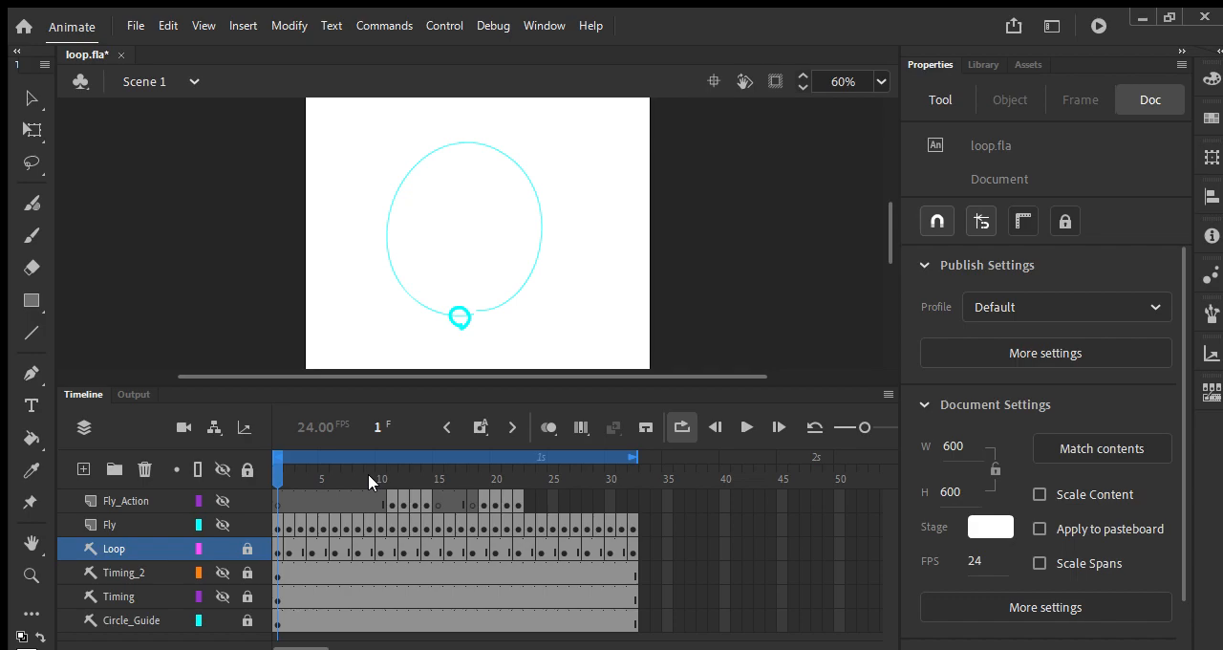
# Step: Unlock the Loop layer and select its rough circle on frame 1
pyautogui.click(112, 549)
pyautogui.click(277, 549)
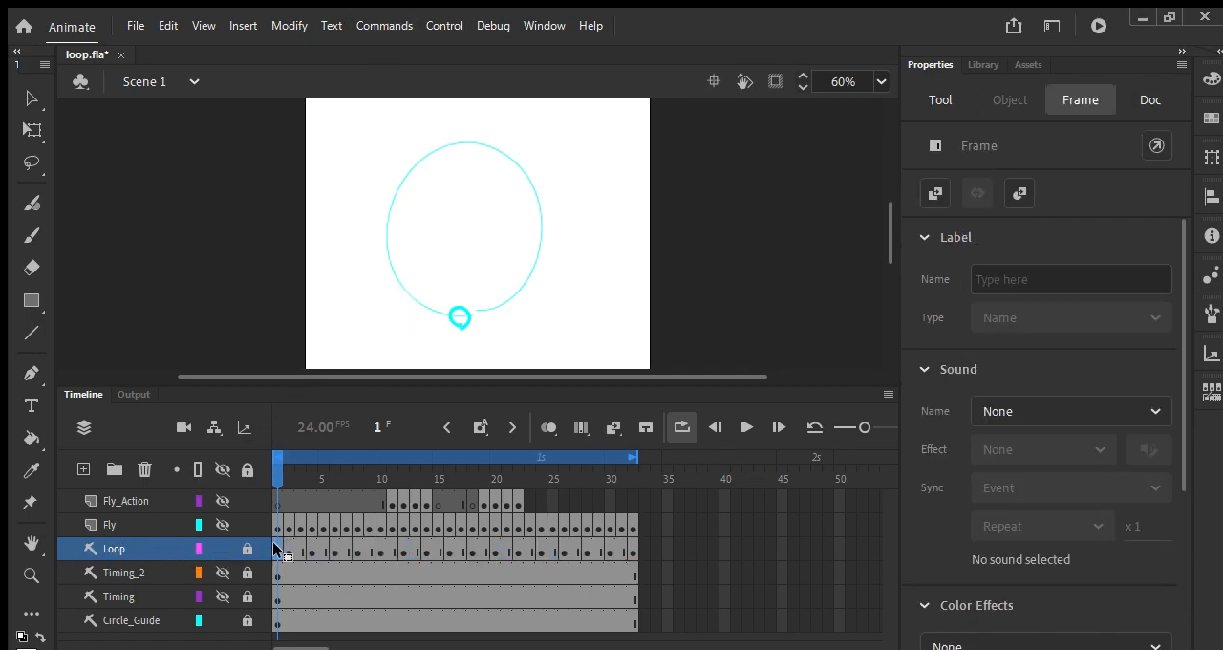
pyautogui.click(244, 547)
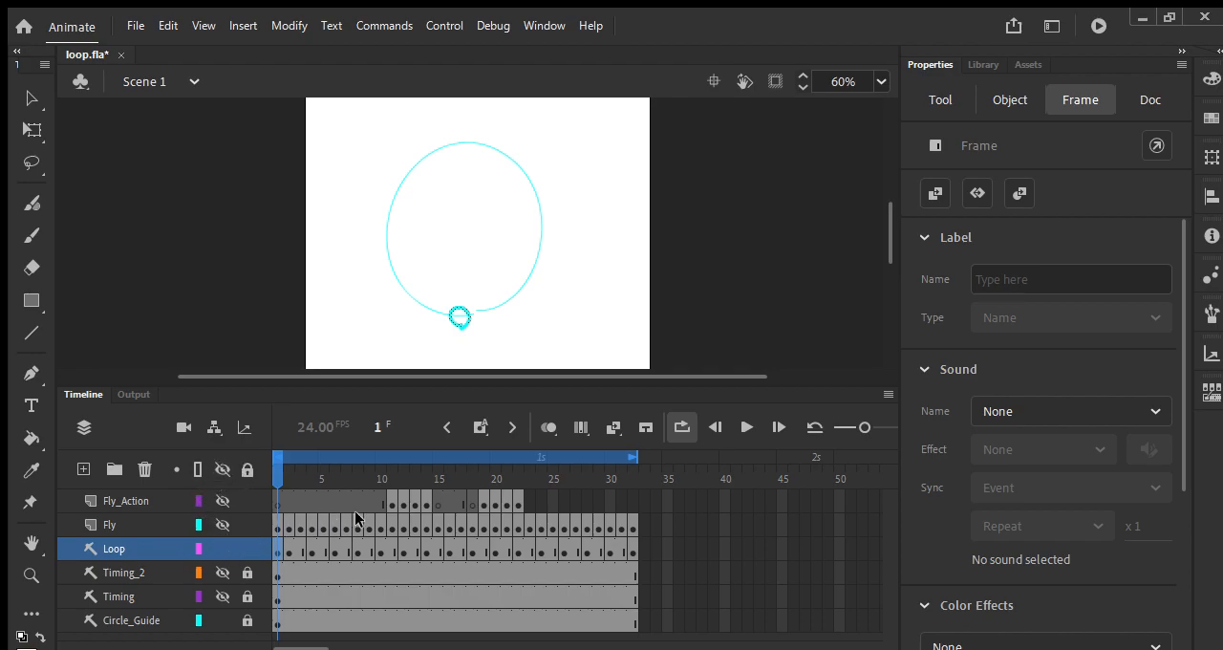
pyautogui.click(31, 97)
pyautogui.moveTo(505, 262); pyautogui.dragTo(392, 354)
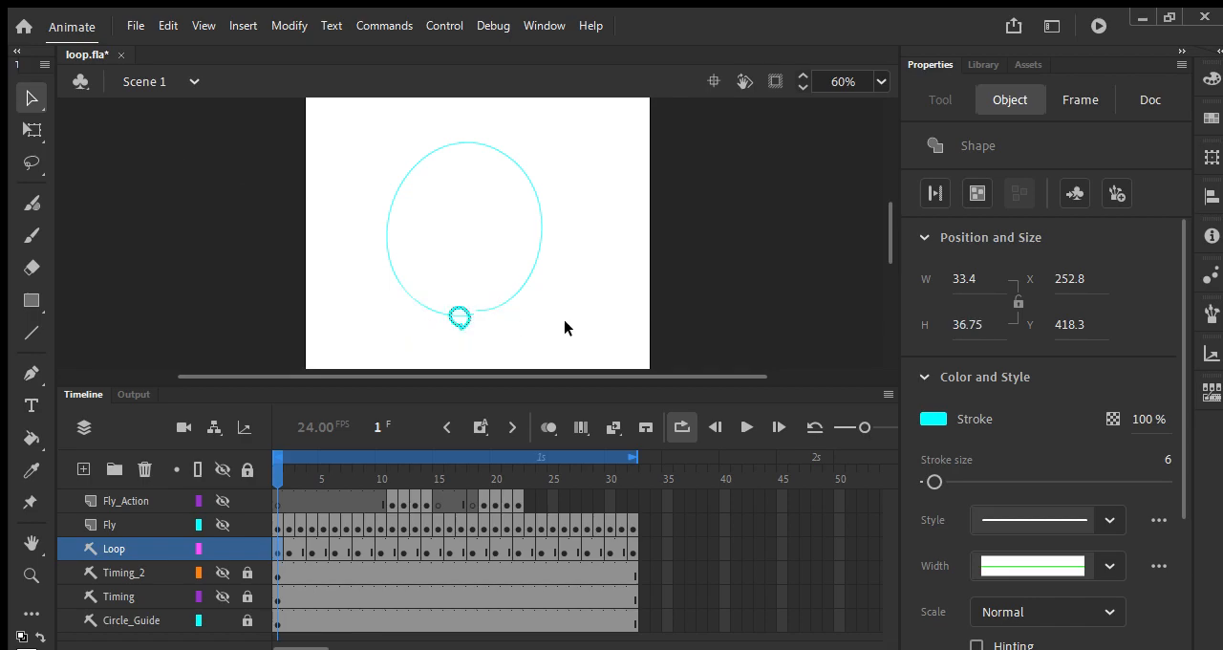
# Step: Change the stroke colour of the Loop layer's rough circle on frame 1 to magenta
pyautogui.click(936, 419)
pyautogui.click(753, 545)
pyautogui.moveTo(278, 470); pyautogui.dragTo(293, 467)
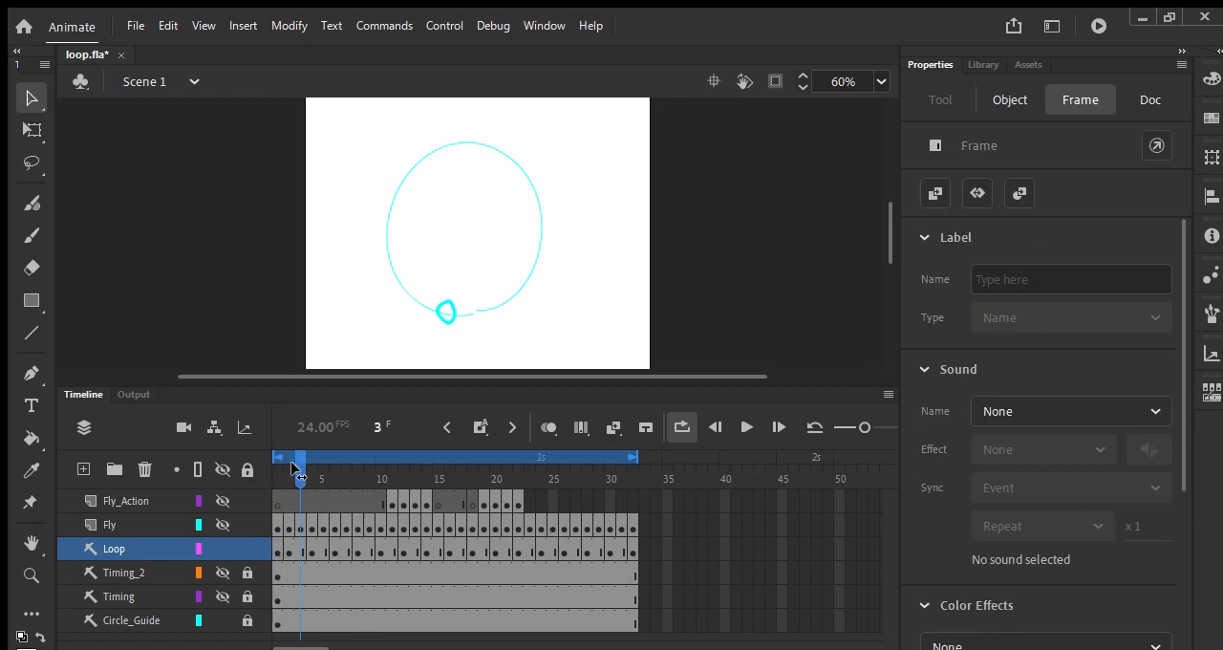
pyautogui.moveTo(294, 467); pyautogui.dragTo(266, 474)
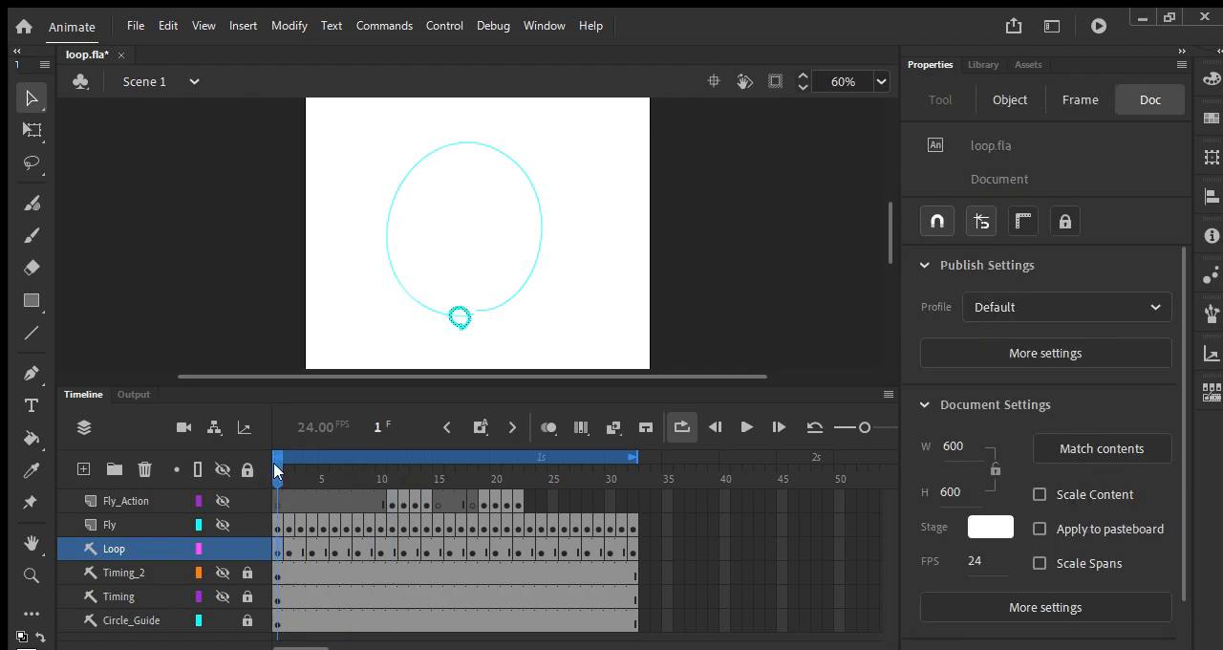
pyautogui.moveTo(274, 468); pyautogui.dragTo(239, 485)
pyautogui.moveTo(277, 464); pyautogui.dragTo(262, 487)
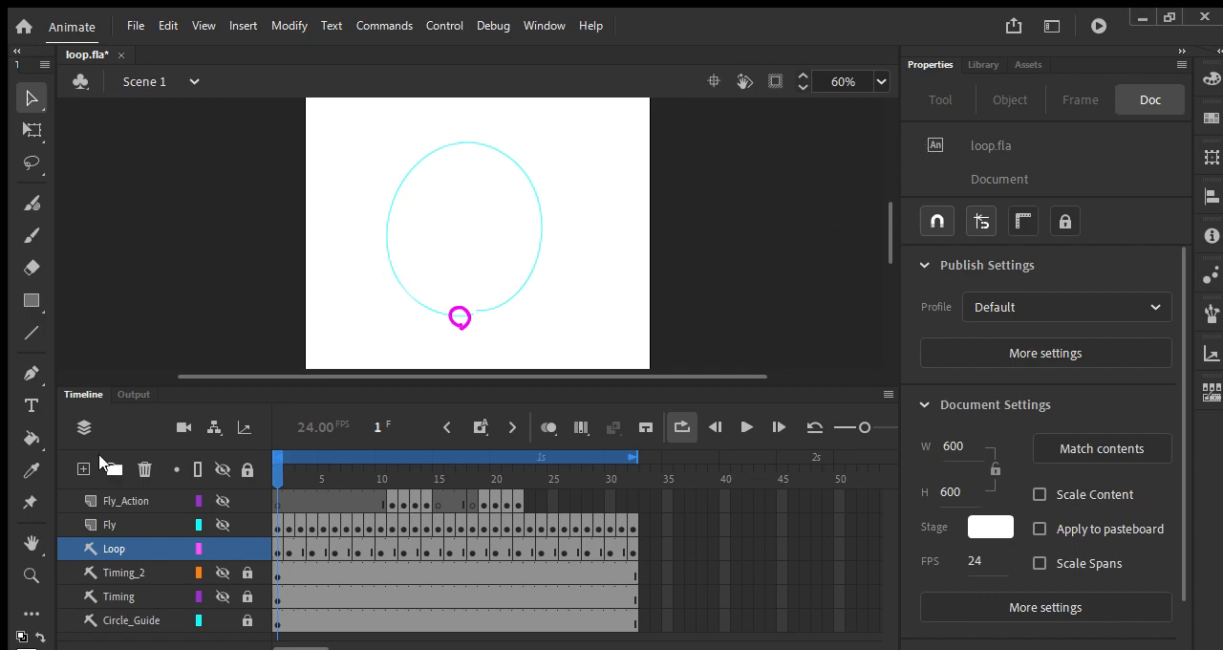
# Step: Hide the Circle_Guide and Loop layers, show Fly and Fly_Action, lock them all, and play back the fly animation
pyautogui.click(221, 619)
pyautogui.click(220, 548)
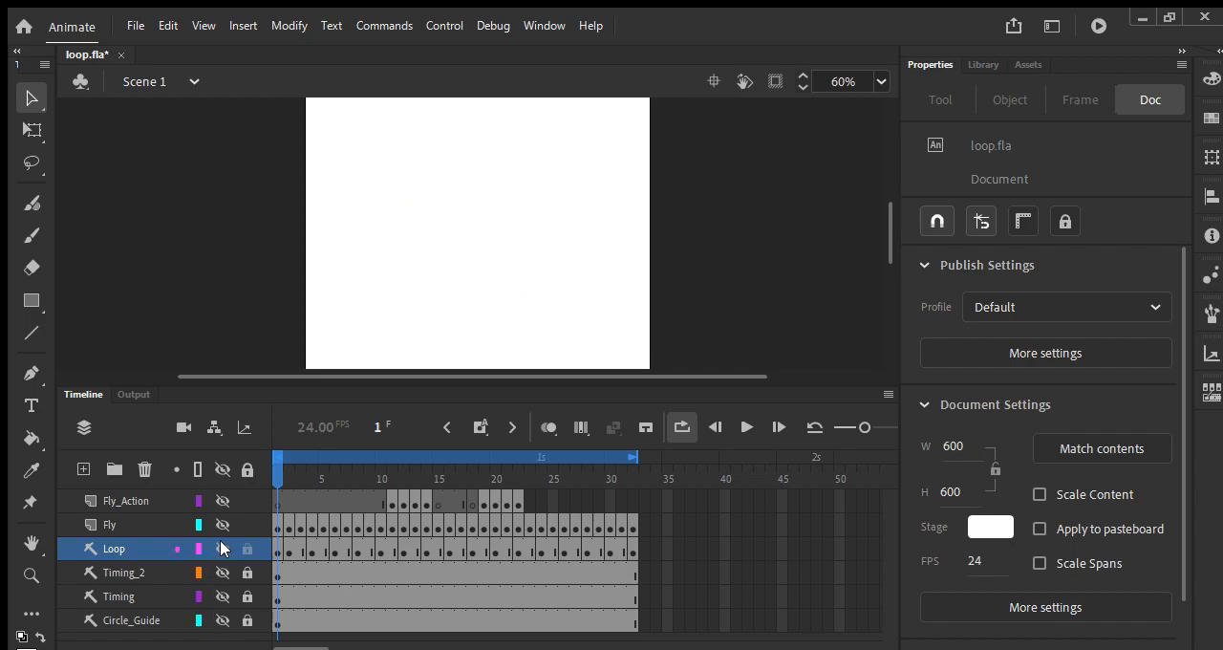
pyautogui.click(219, 514)
pyautogui.click(241, 515)
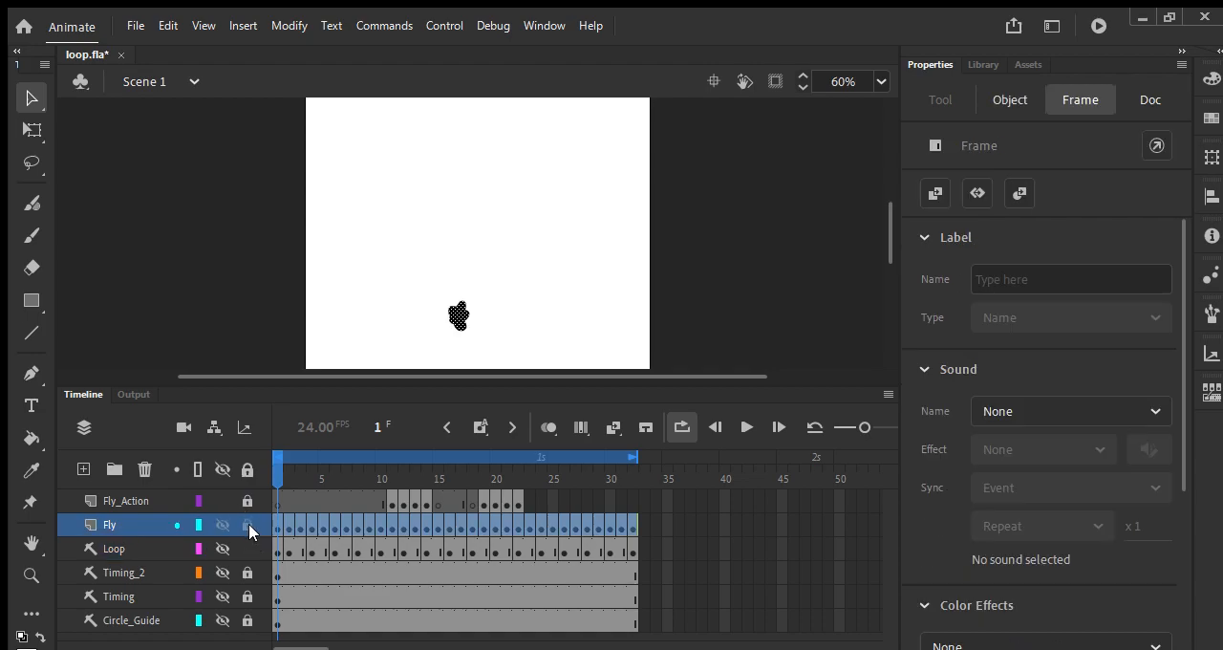
pyautogui.click(248, 524)
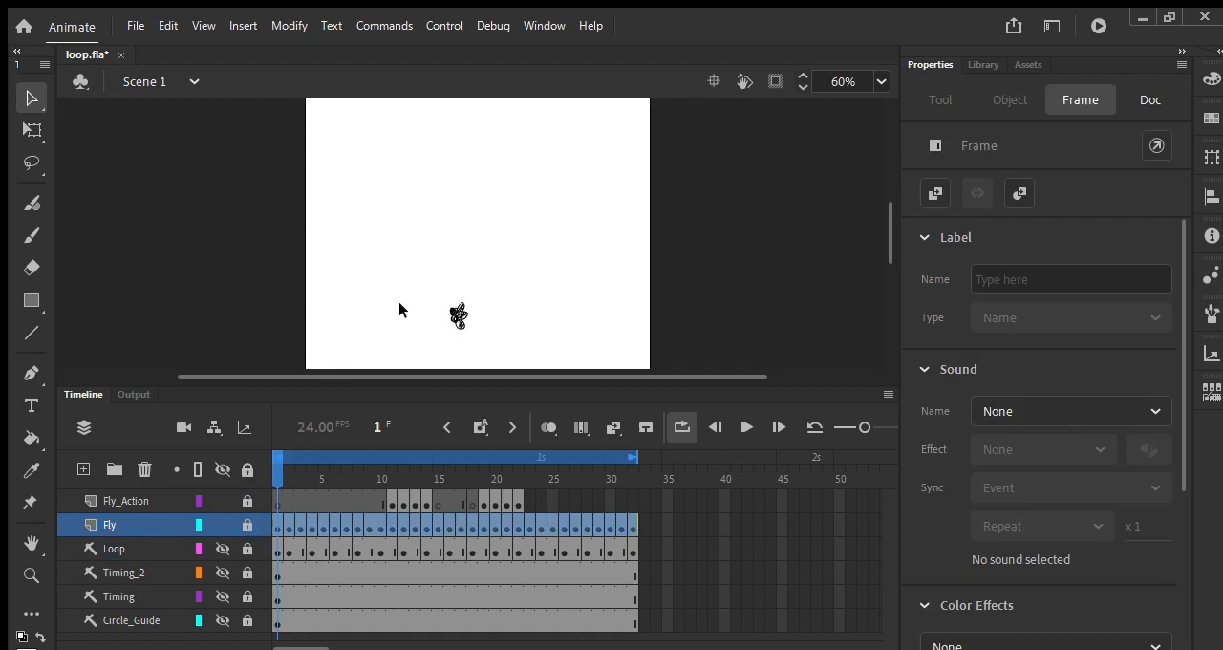
pyautogui.press('Return')
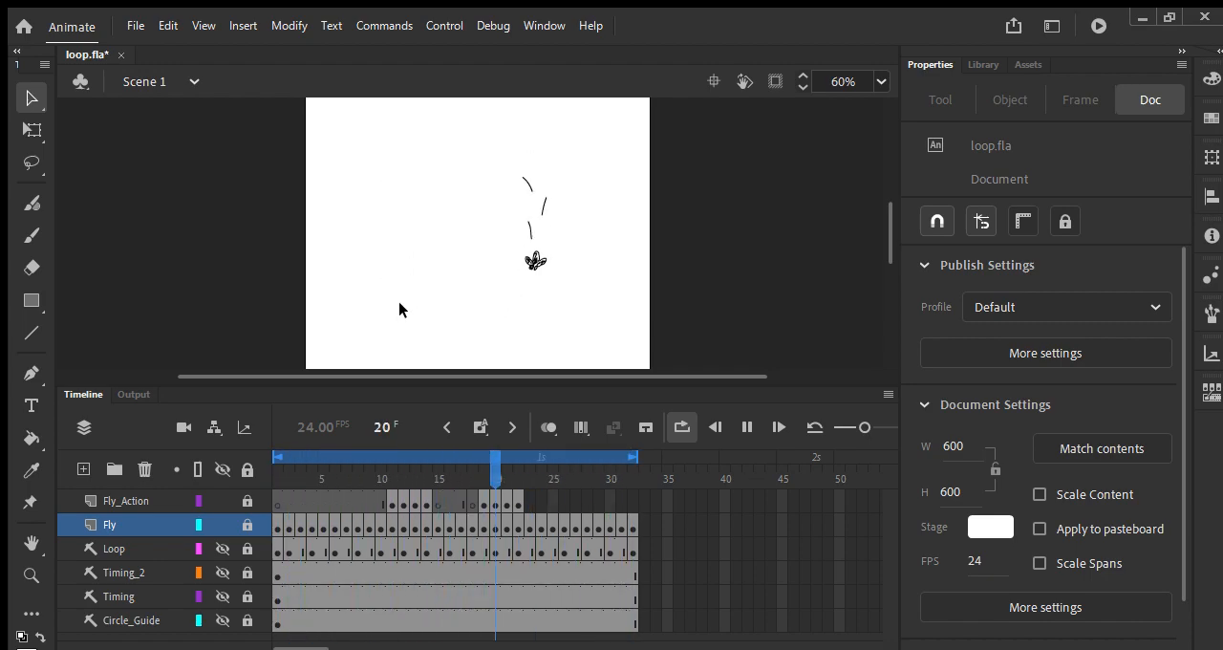
pyautogui.press('Return')
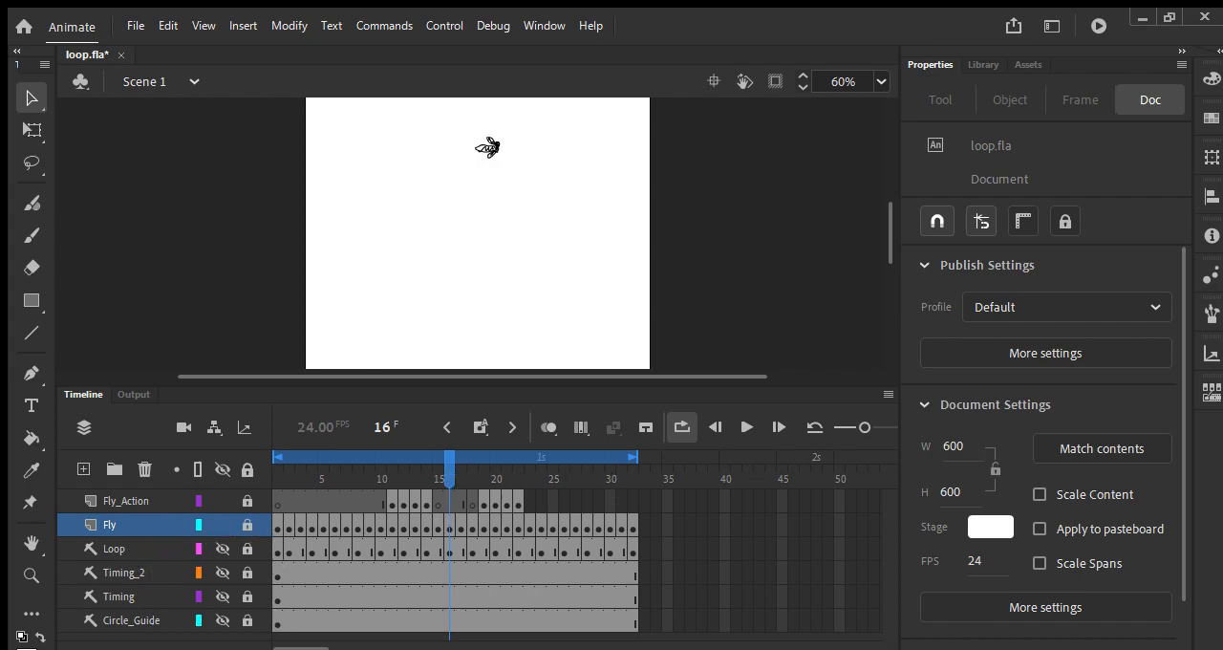
# Step: Select all layers from Fly_Action to Circle_Guide and convert them into a single symbol named Fly Loop
pyautogui.moveTo(642, 527); pyautogui.dragTo(274, 492)
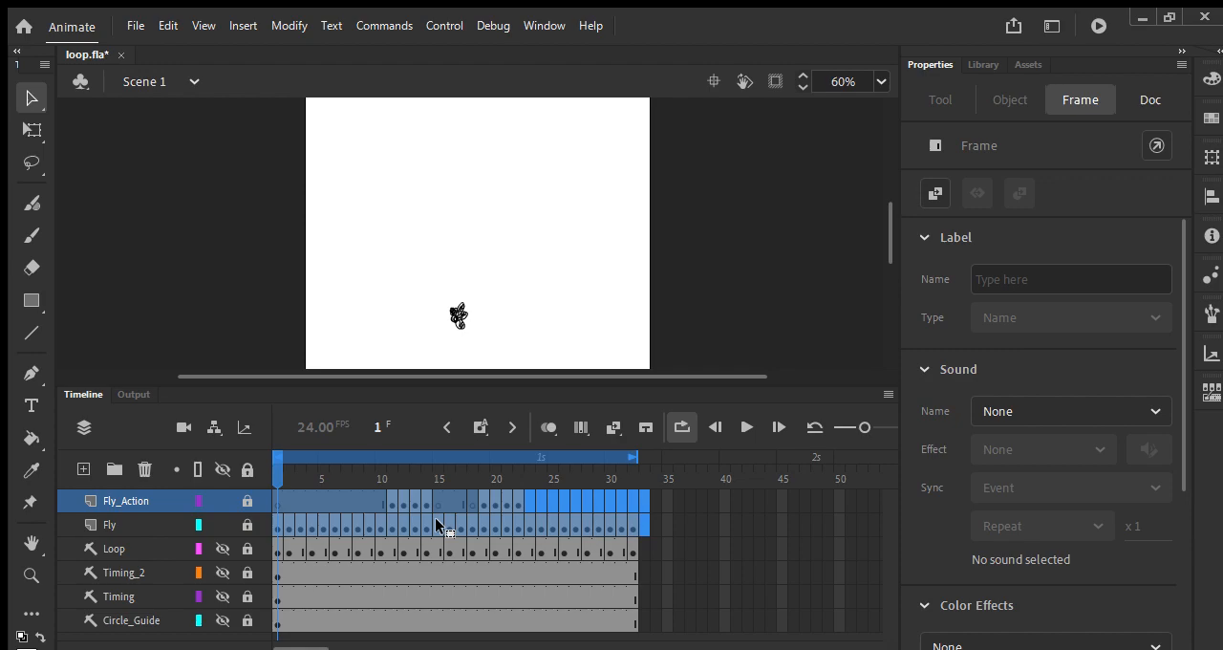
pyautogui.moveTo(275, 463)
pyautogui.mouseDown()
pyautogui.moveTo(632, 464)
pyautogui.moveTo(254, 467)
pyautogui.mouseUp()
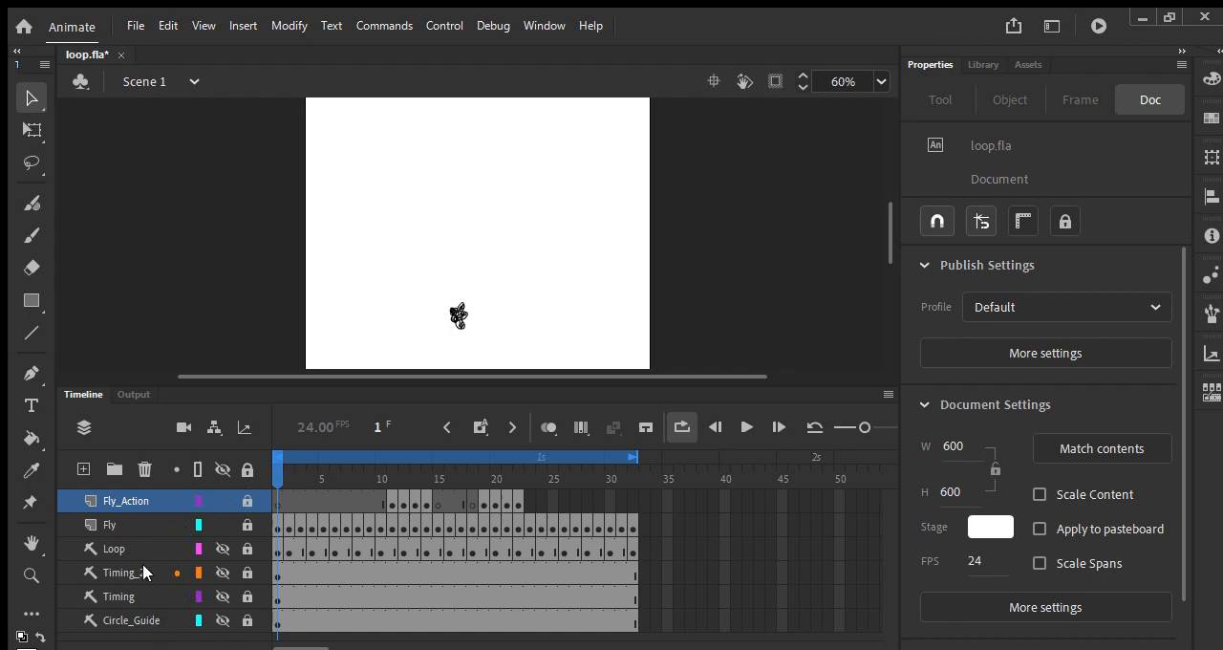
pyautogui.click(136, 499)
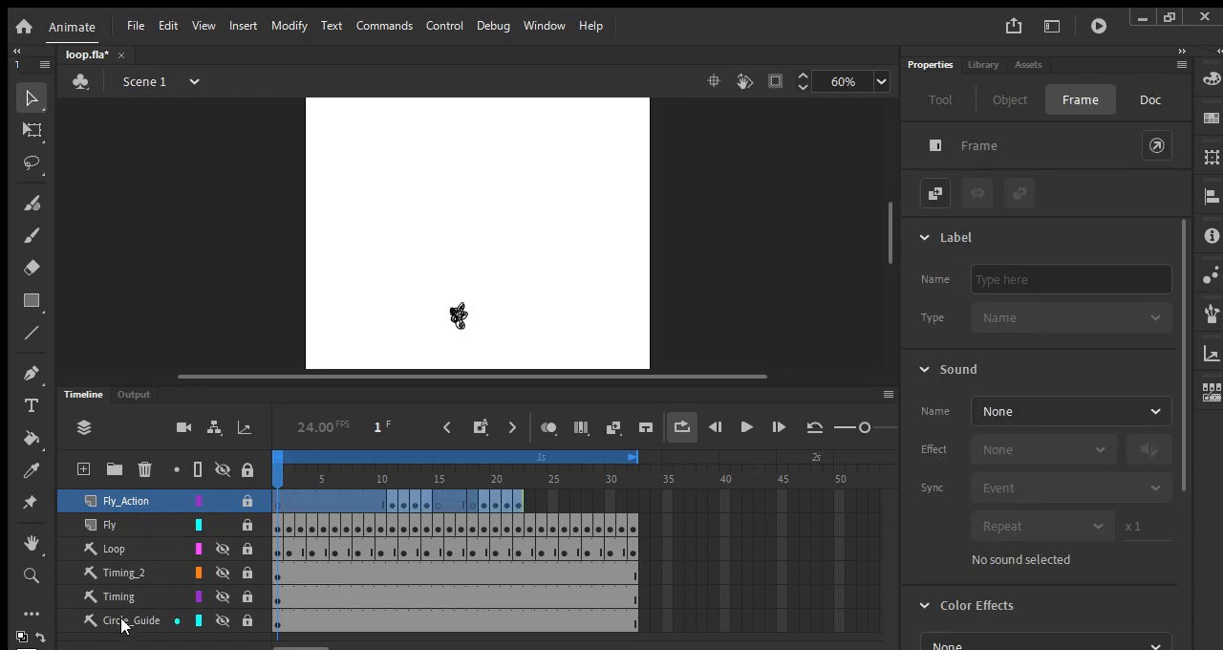
pyautogui.keyDown('shift'); pyautogui.click(128, 620); pyautogui.keyUp('shift')
pyautogui.click(126, 497)
pyautogui.keyDown('shift'); pyautogui.click(124, 621); pyautogui.keyUp('shift')
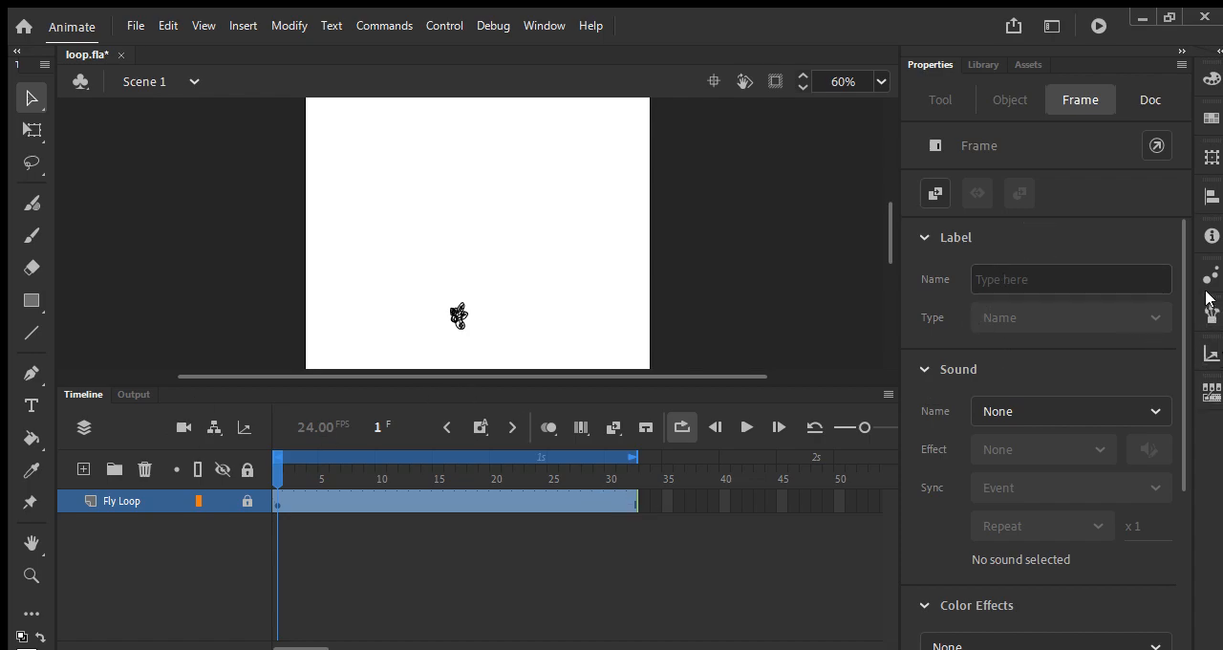
# Step: Open the Library, shrink the timeline, and try to place a Fly Loop instance on the stage in the locked layer
pyautogui.click(983, 64)
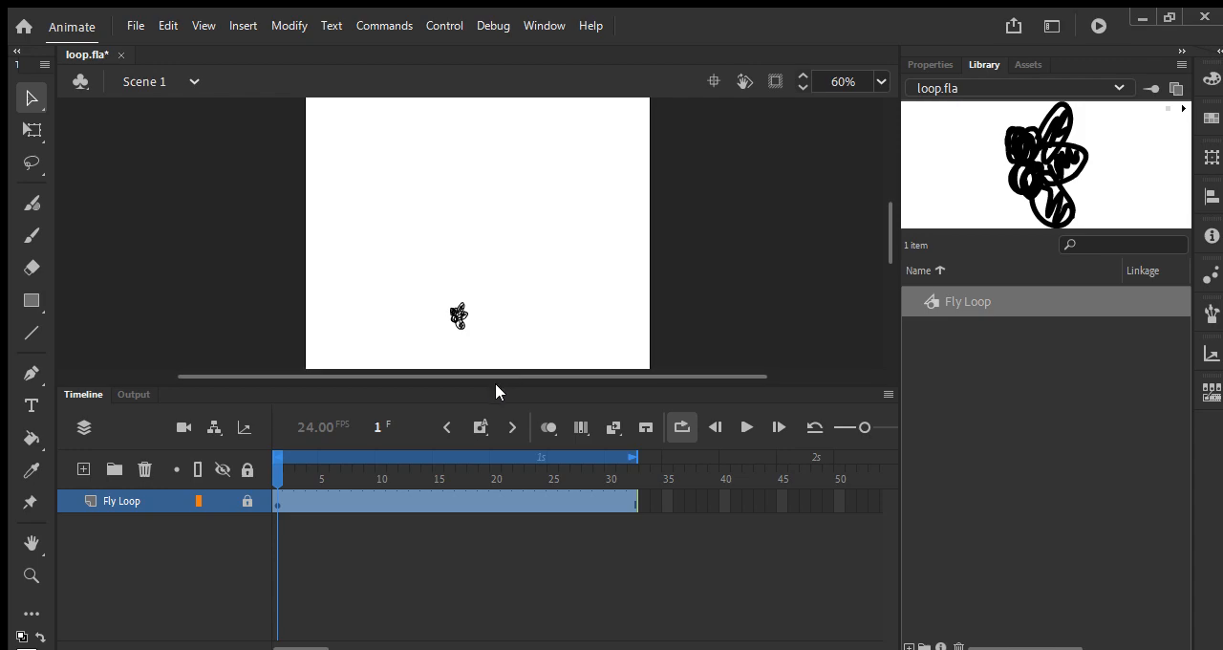
pyautogui.moveTo(495, 390); pyautogui.dragTo(487, 498)
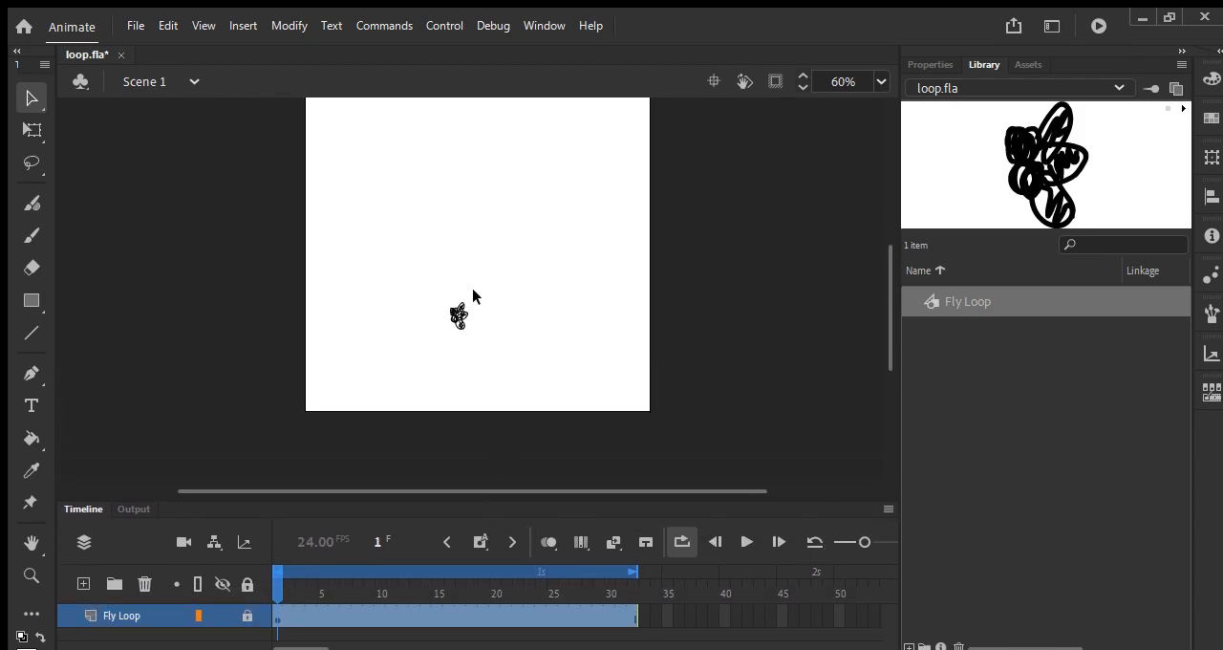
pyautogui.moveTo(987, 297); pyautogui.dragTo(541, 336)
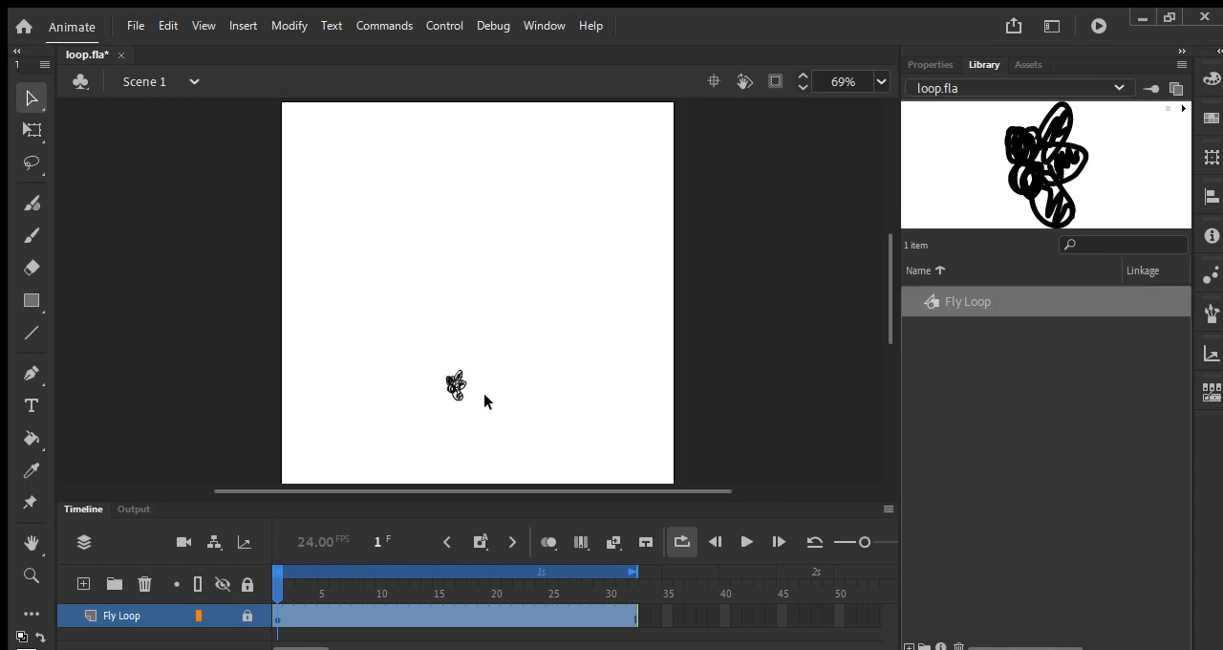
pyautogui.moveTo(960, 301); pyautogui.dragTo(394, 205)
pyautogui.moveTo(886, 281)
pyautogui.mouseDown()
pyautogui.moveTo(879, 251)
pyautogui.moveTo(872, 311)
pyautogui.moveTo(873, 287)
pyautogui.mouseUp()
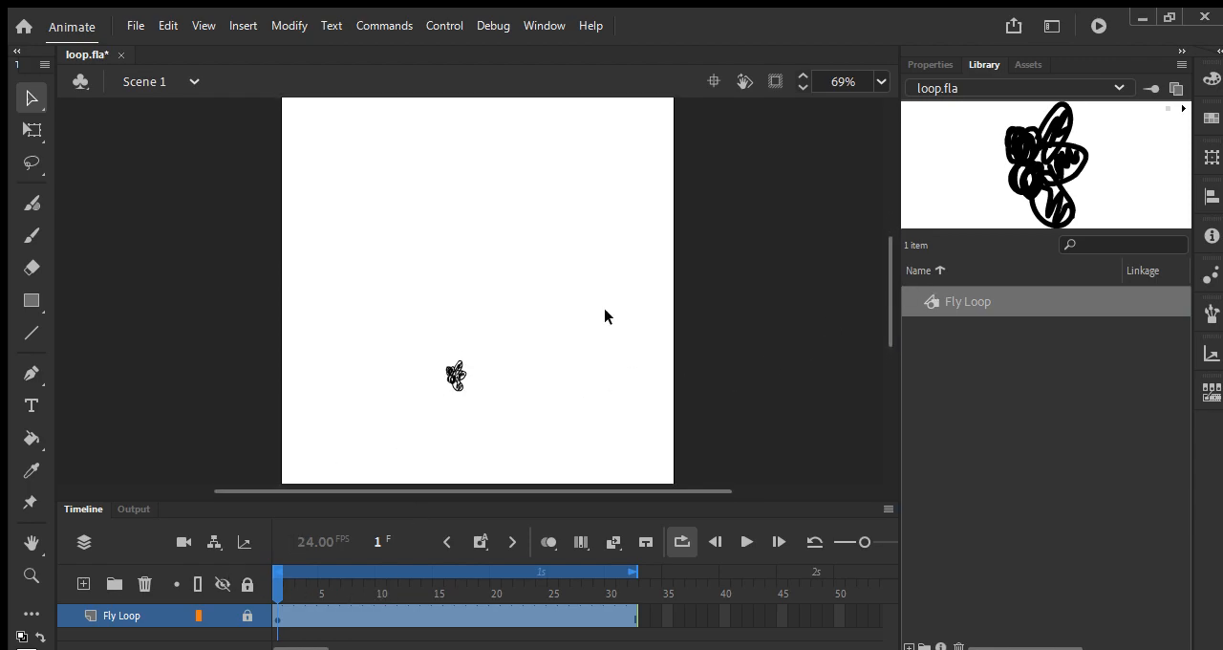
# Step: Add a new layer, place a Fly Loop instance on it, and move the fly to the left side of the canvas
pyautogui.click(83, 583)
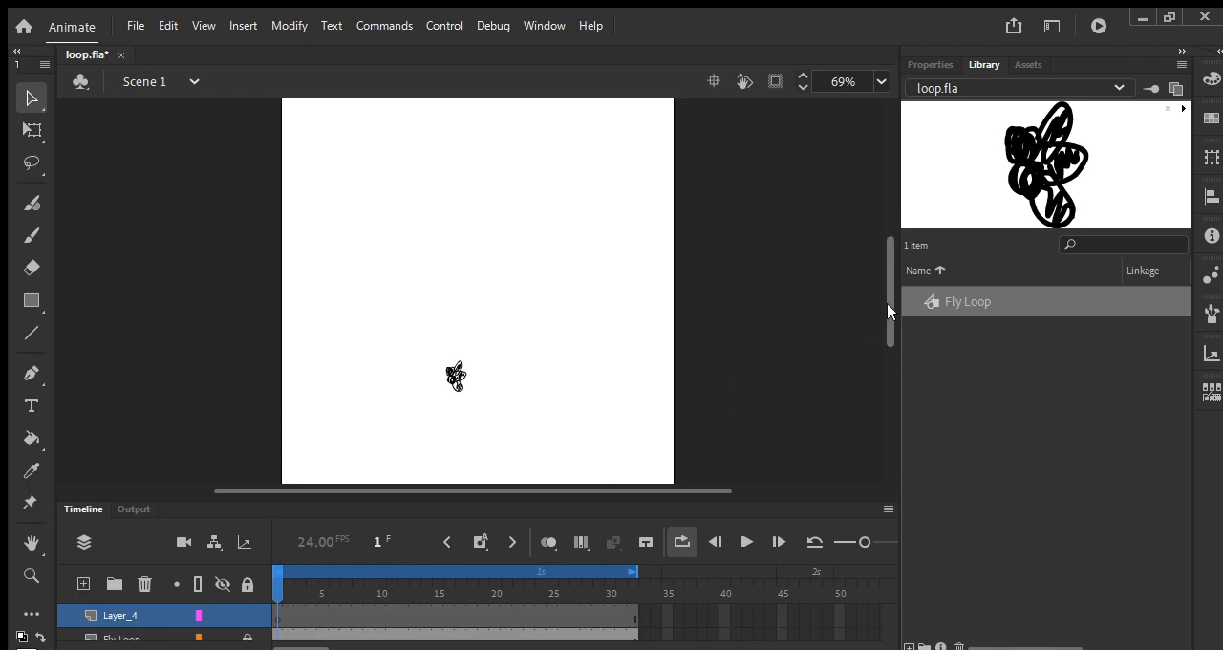
pyautogui.moveTo(603, 254); pyautogui.dragTo(465, 217)
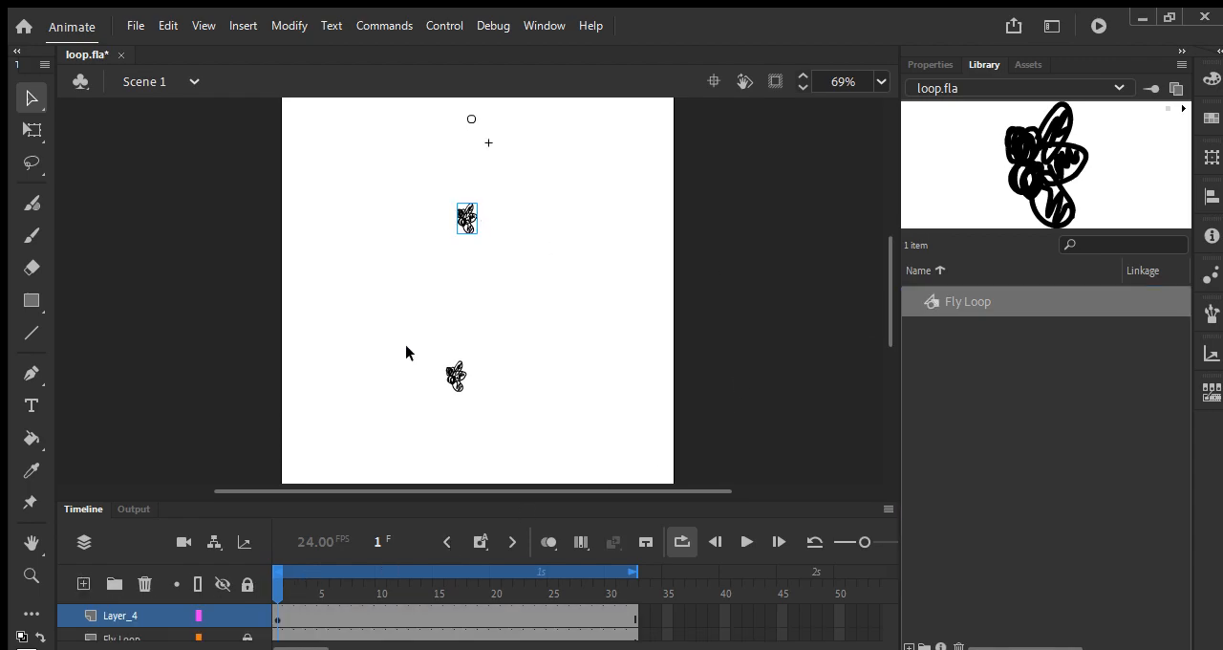
pyautogui.moveTo(354, 501); pyautogui.dragTo(368, 453)
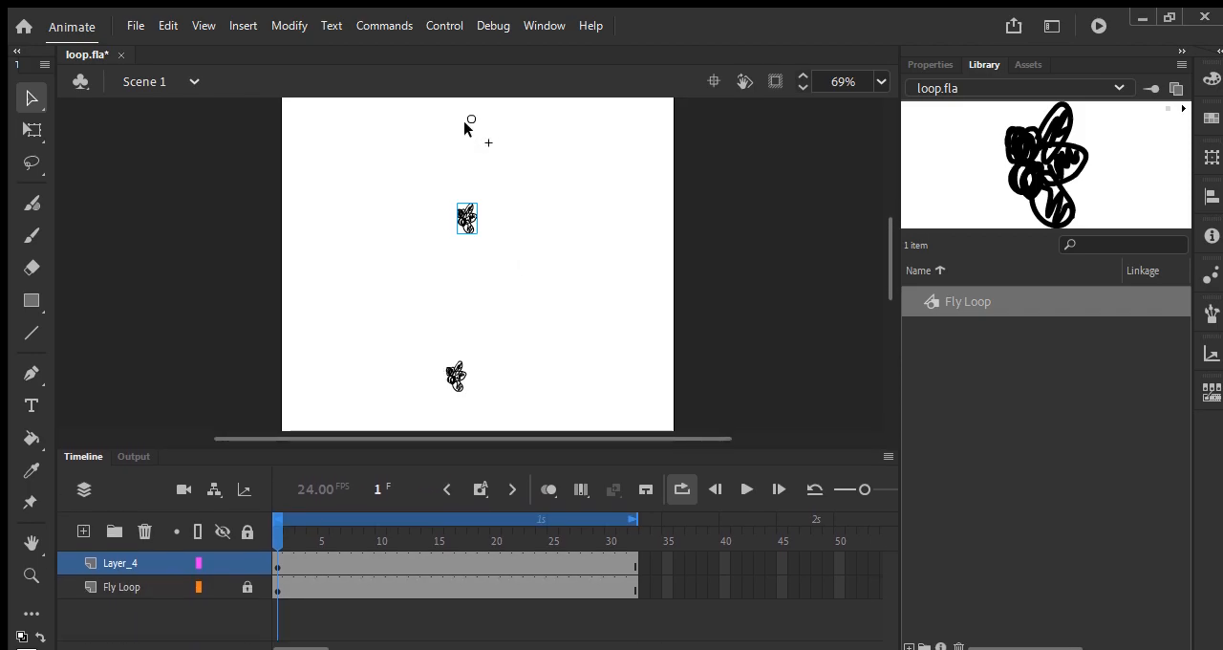
pyautogui.moveTo(469, 122); pyautogui.dragTo(340, 205)
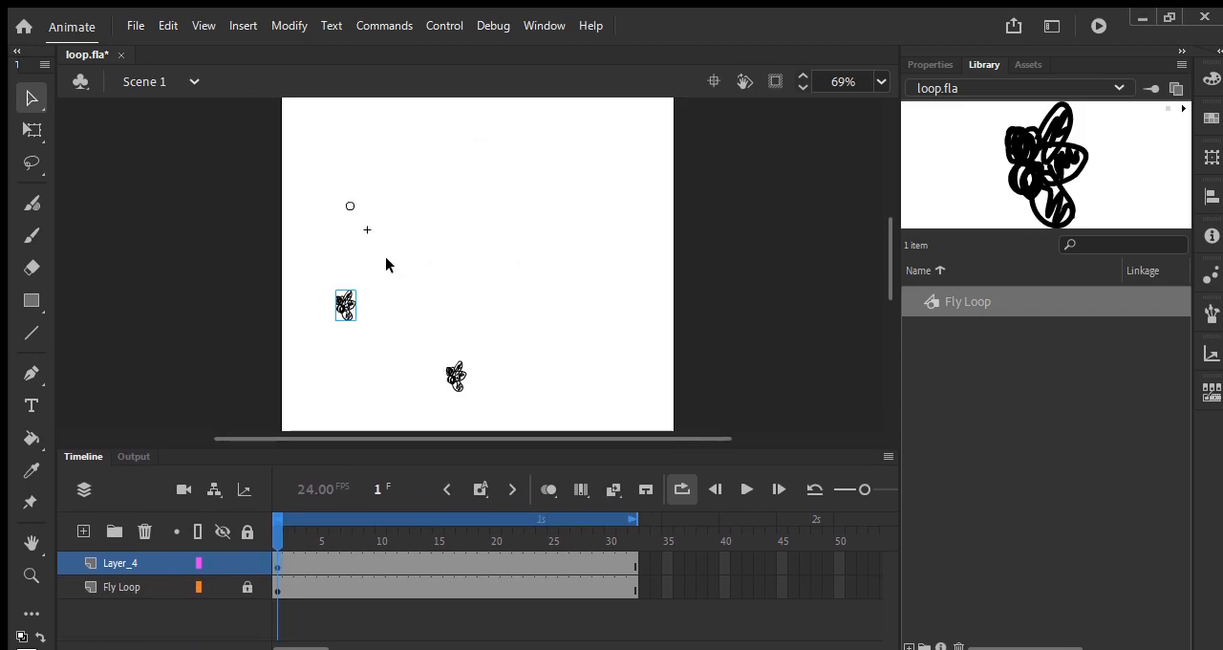
# Step: Preview the two fly loops, add another Fly Loop instance near the canvas's upper right at frame 28, and replay the animation
pyautogui.press('Return')
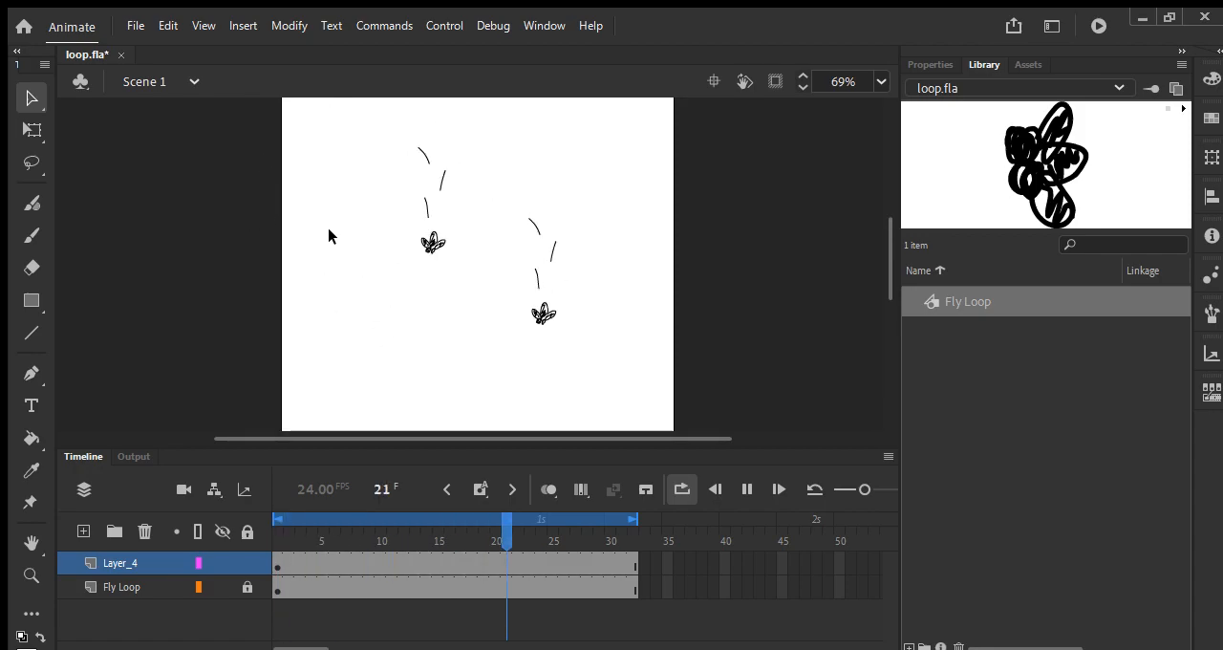
pyautogui.press('Return')
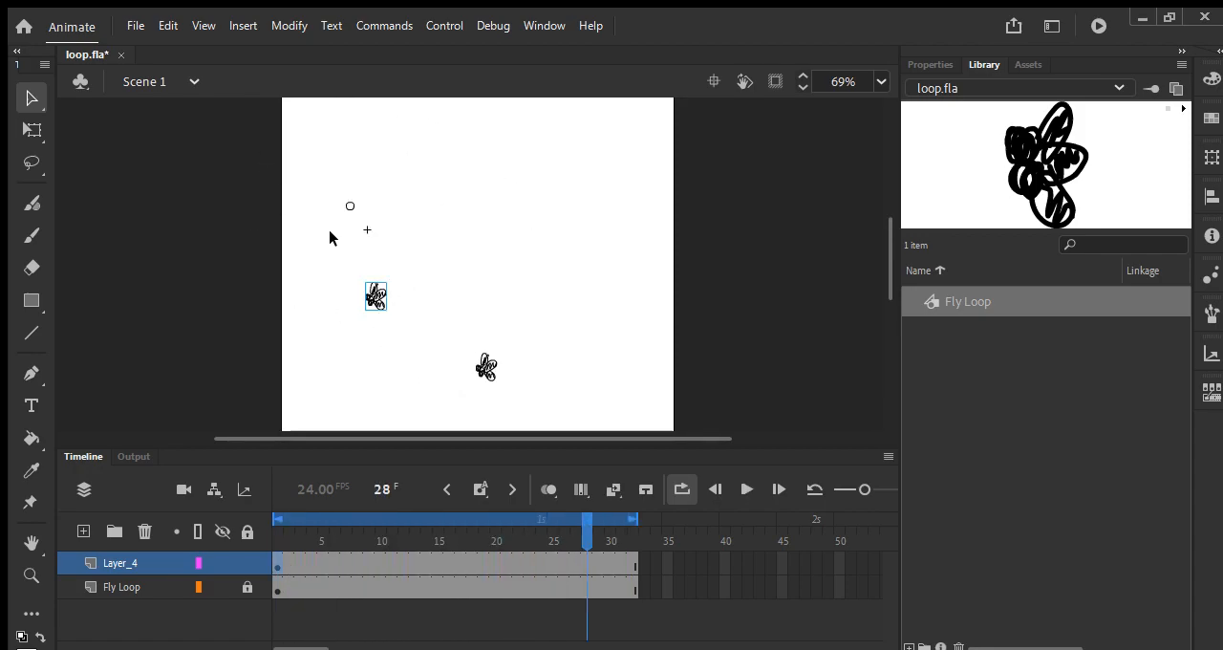
pyautogui.moveTo(945, 288); pyautogui.dragTo(560, 187)
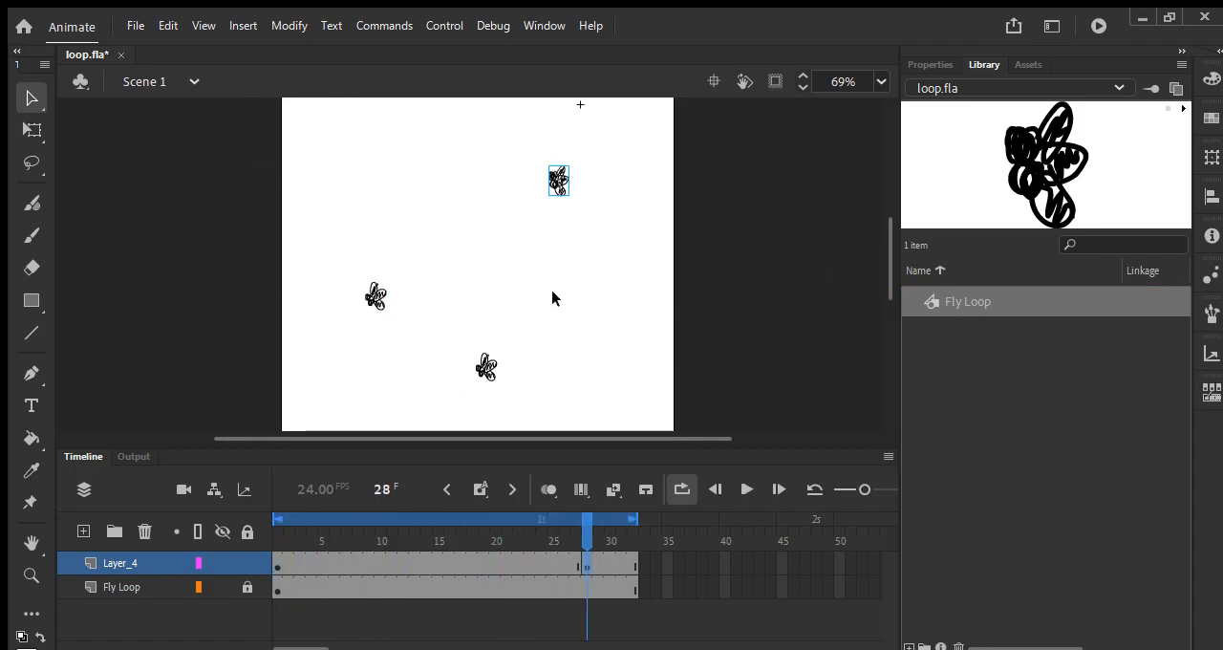
pyautogui.press('Return')
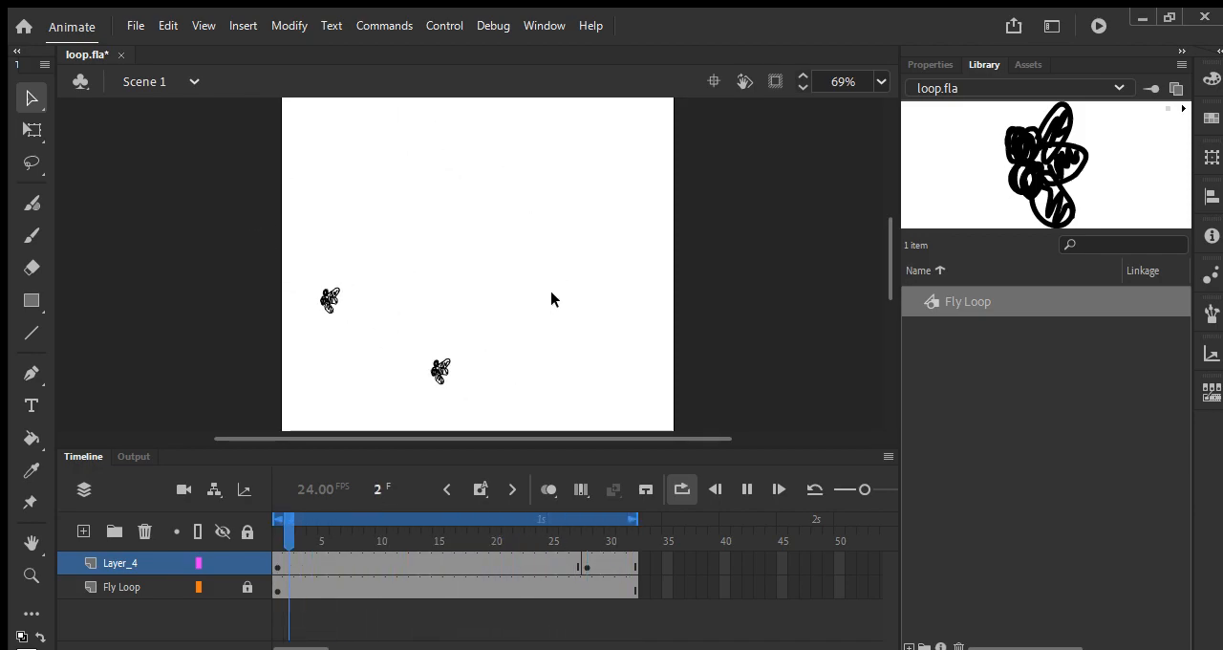
# Step: Remove the keyframe at frame 28 from Layer_4 and return to frame 1
pyautogui.press('Return')
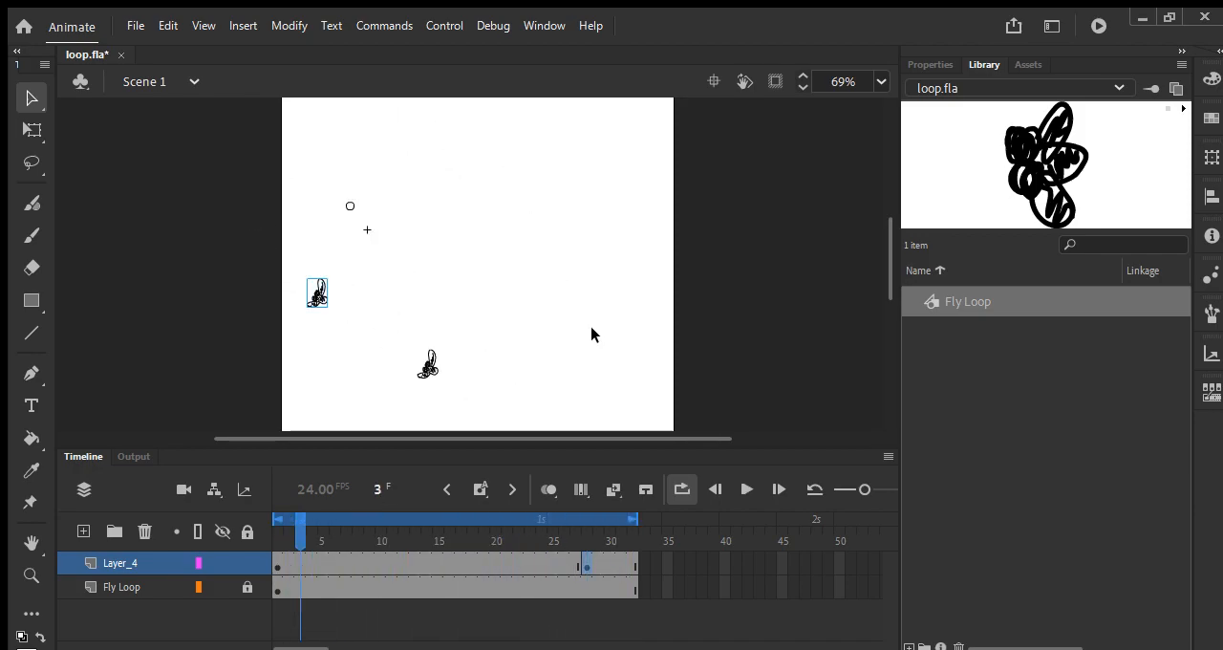
pyautogui.click(592, 561)
pyautogui.moveTo(585, 522); pyautogui.dragTo(262, 533)
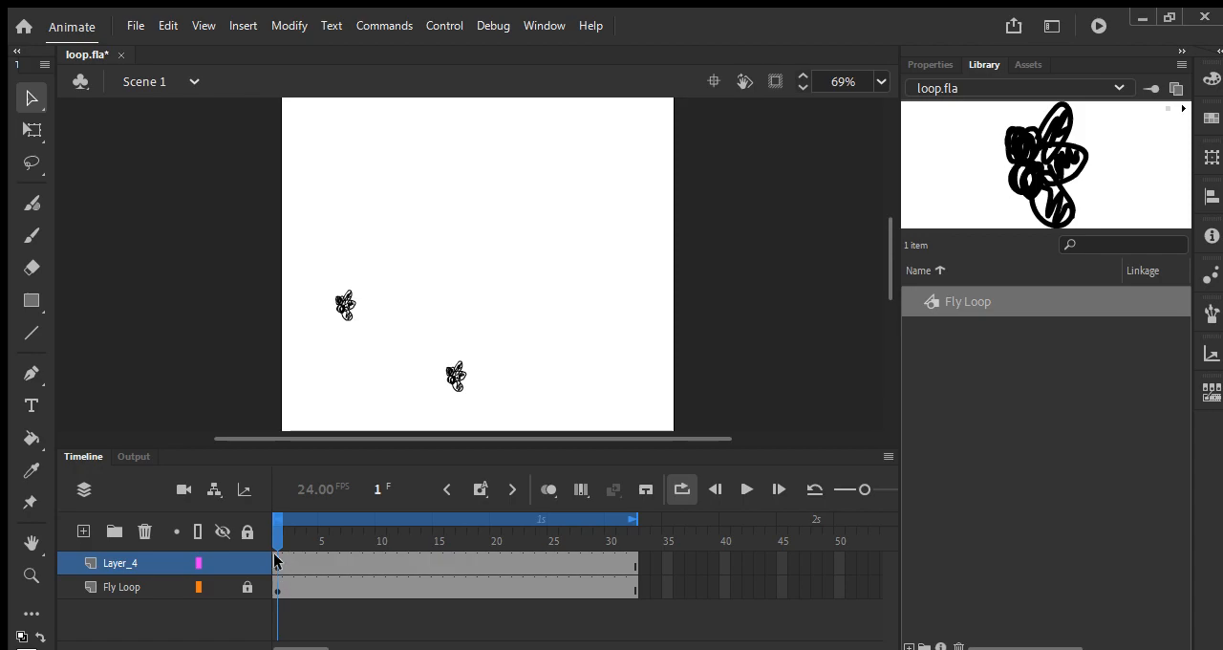
# Step: Rename Layer_4 to Flies
pyautogui.doubleClick(107, 561)
pyautogui.write('Flies')
pyautogui.press('Return')
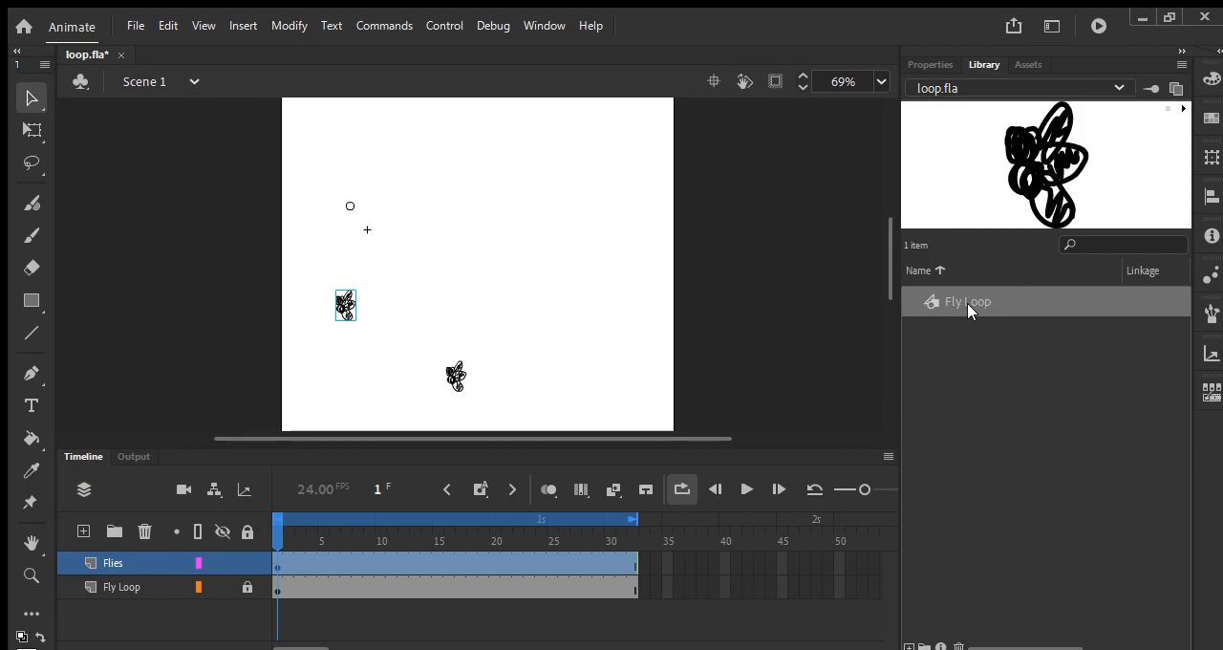
# Step: Place two more Fly Loop instances near the canvas's upper right and upper middle, and hide the locked Fly Loop layer
pyautogui.moveTo(949, 301); pyautogui.dragTo(584, 191)
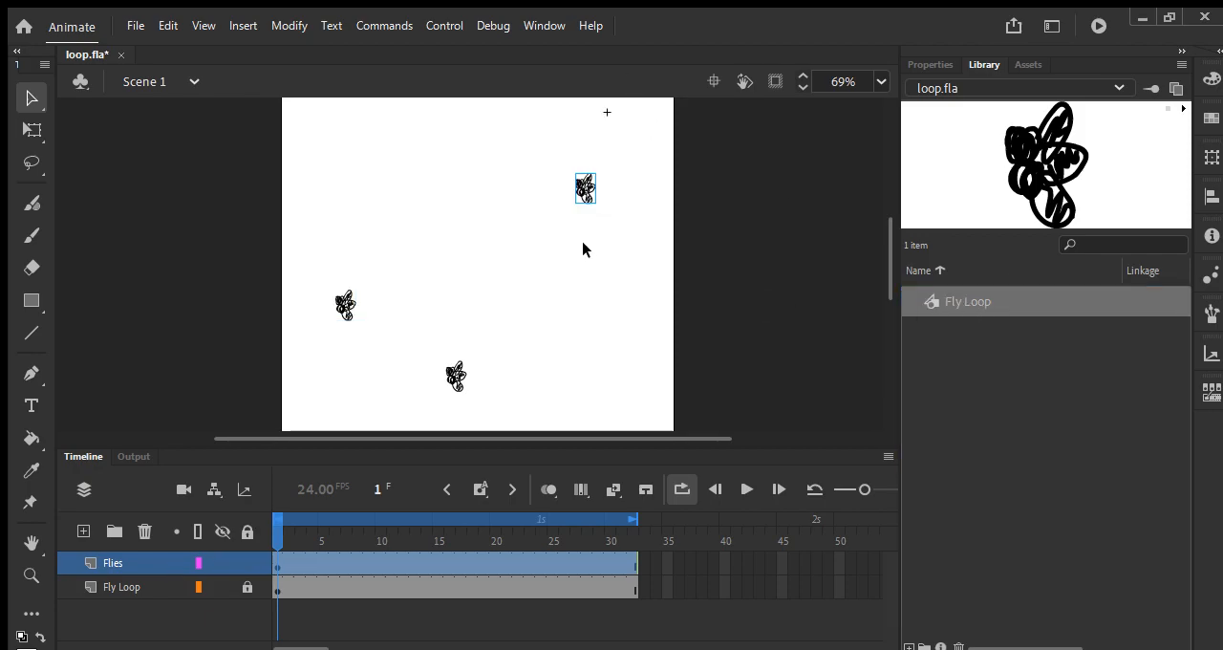
pyautogui.moveTo(913, 302); pyautogui.dragTo(452, 142)
pyautogui.click(190, 585)
pyautogui.click(223, 587)
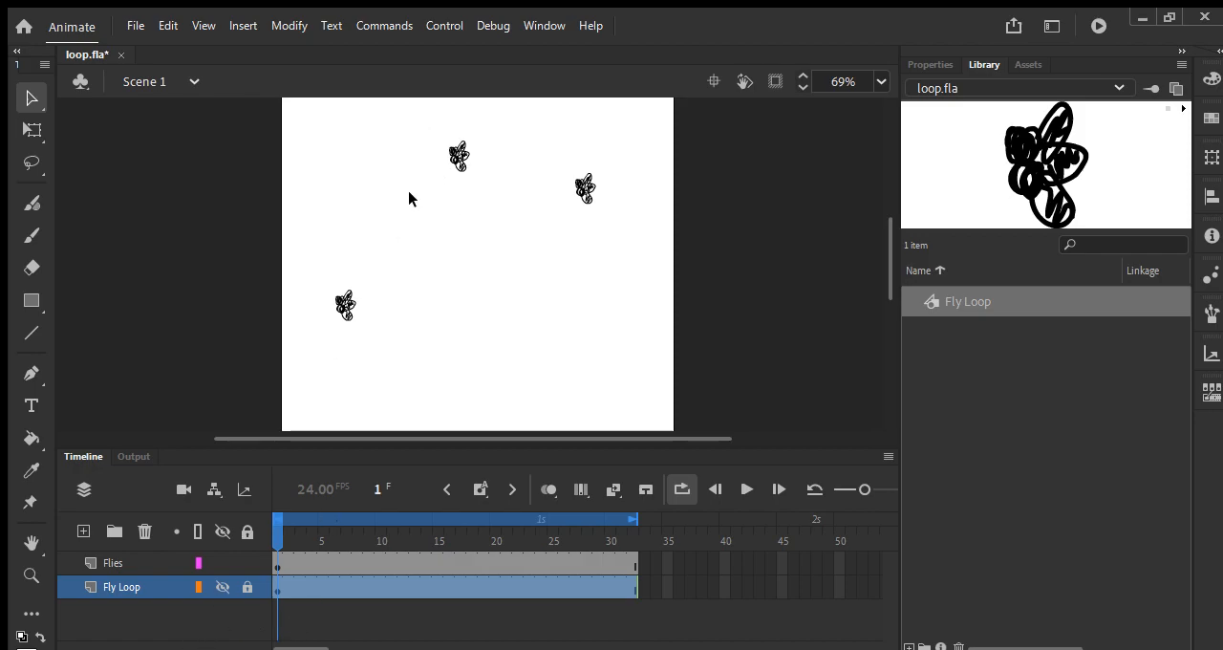
# Step: Preview the three flies on the Flies layer and open the Fly Loop symbol for editing
pyautogui.press('Return')
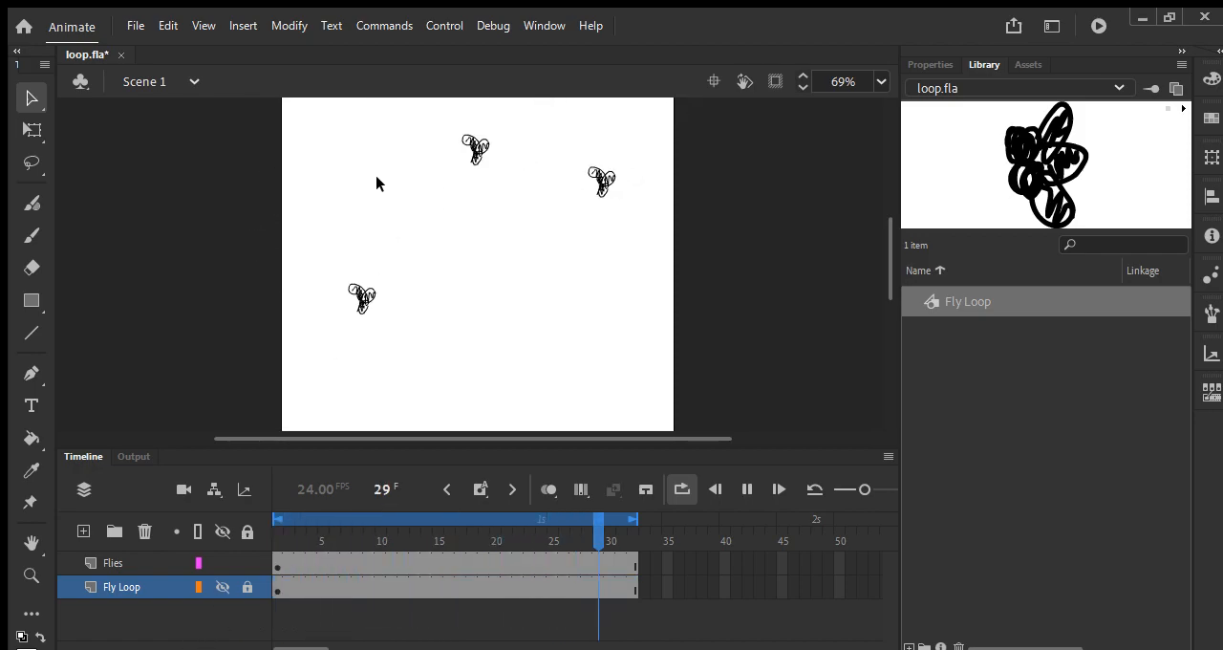
pyautogui.press('Return')
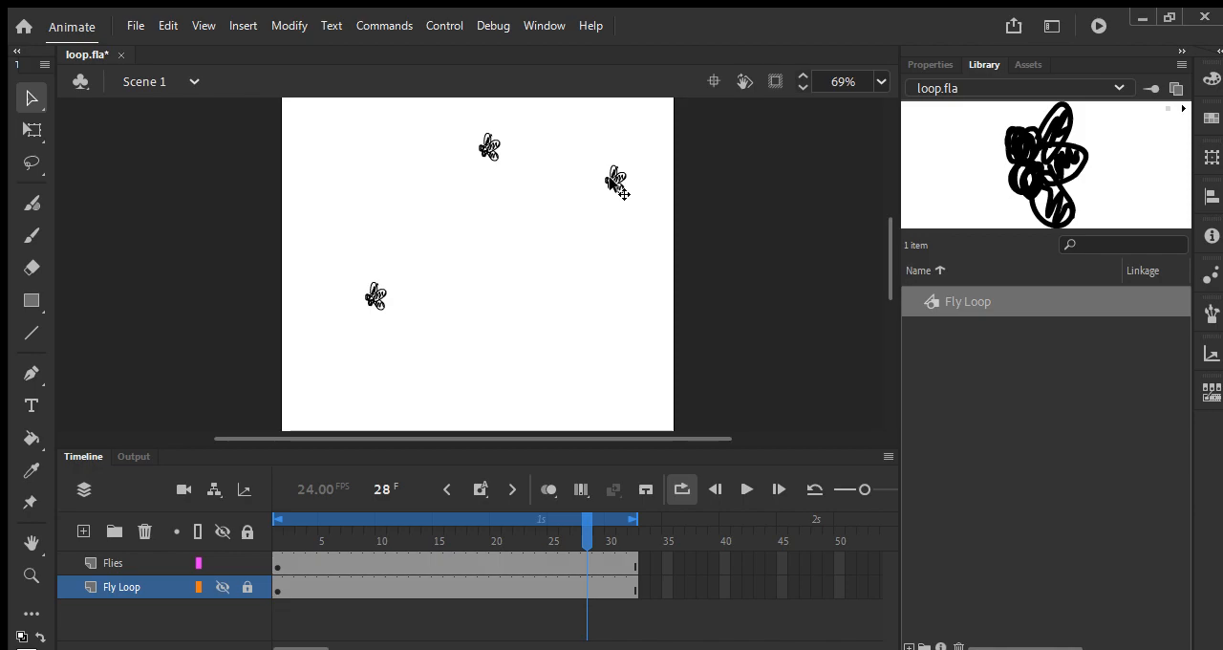
pyautogui.doubleClick(968, 302)
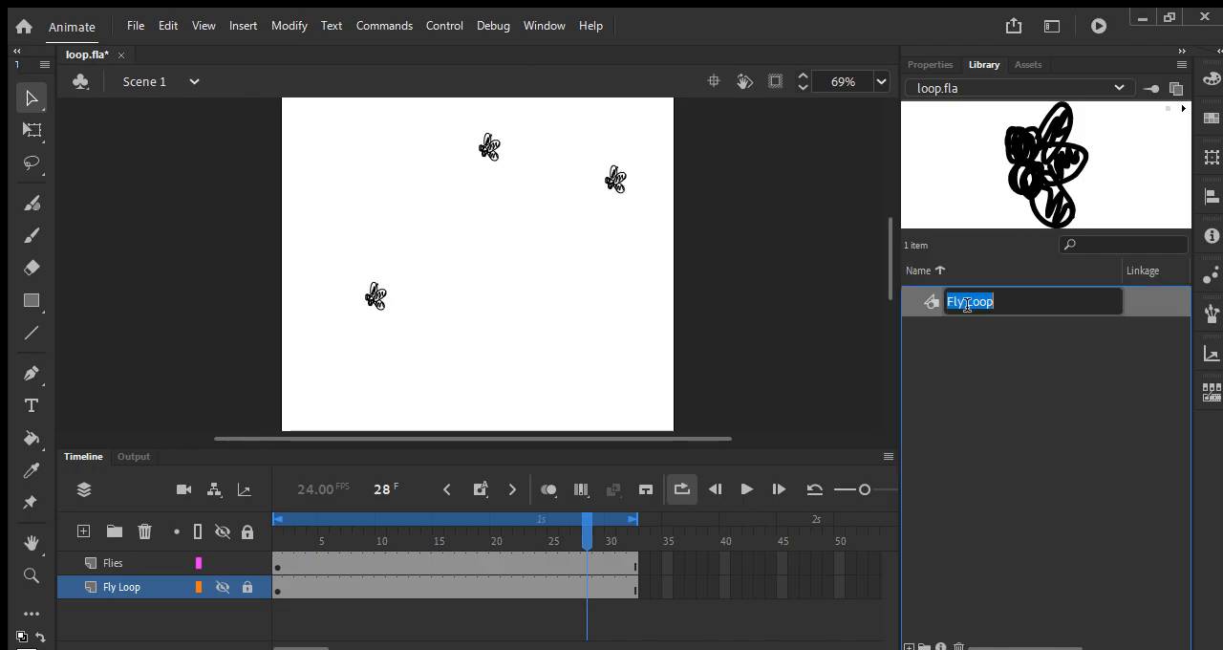
pyautogui.doubleClick(930, 301)
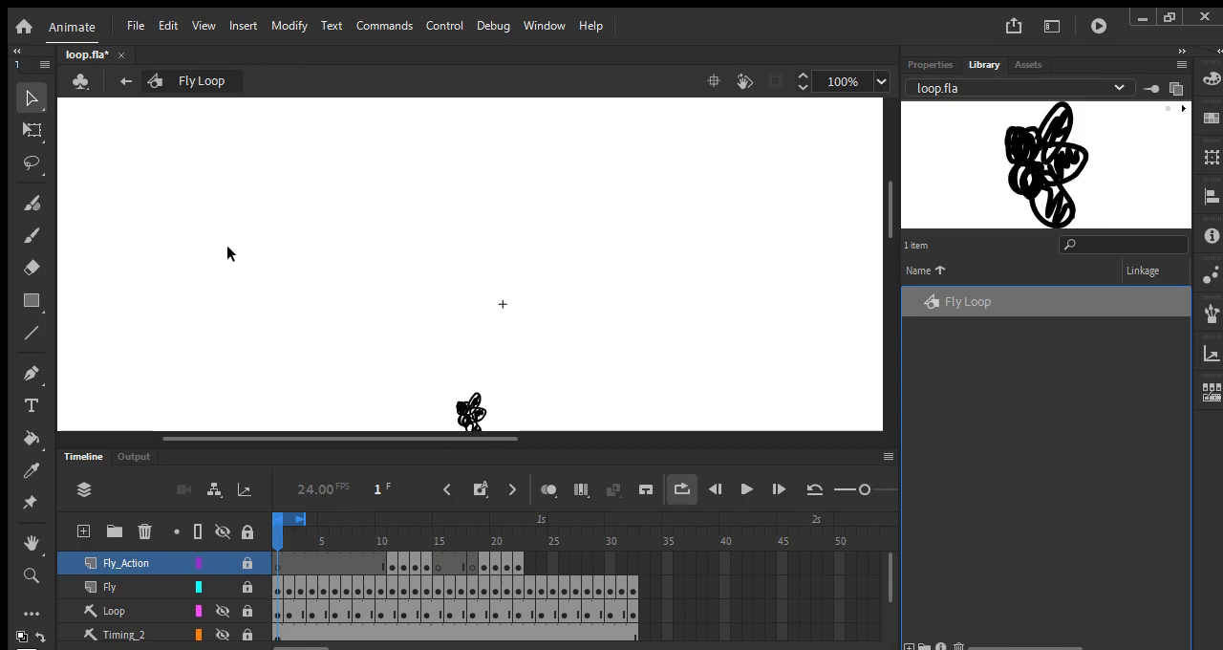
# Step: Examine the fly drawing at different magnifications and the symbol's layers down to Circle_Guide
pyautogui.scroll(-3, 232, 254)
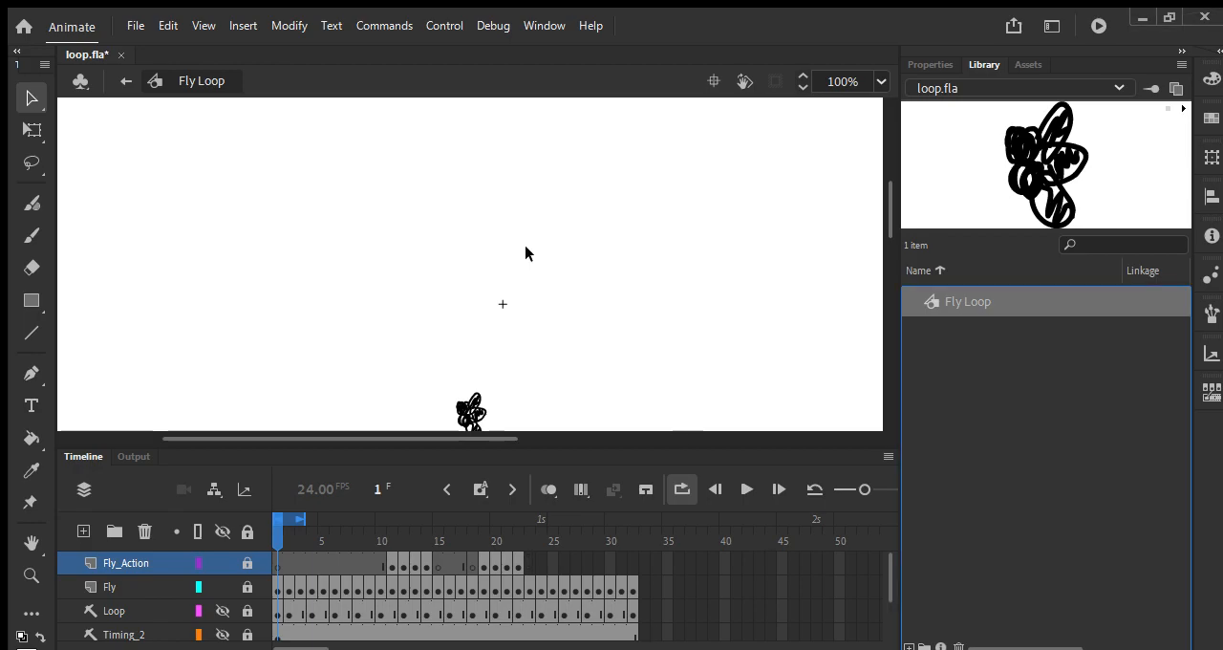
pyautogui.scroll(-1, 526, 253)
pyautogui.hscroll(1, 526, 253)
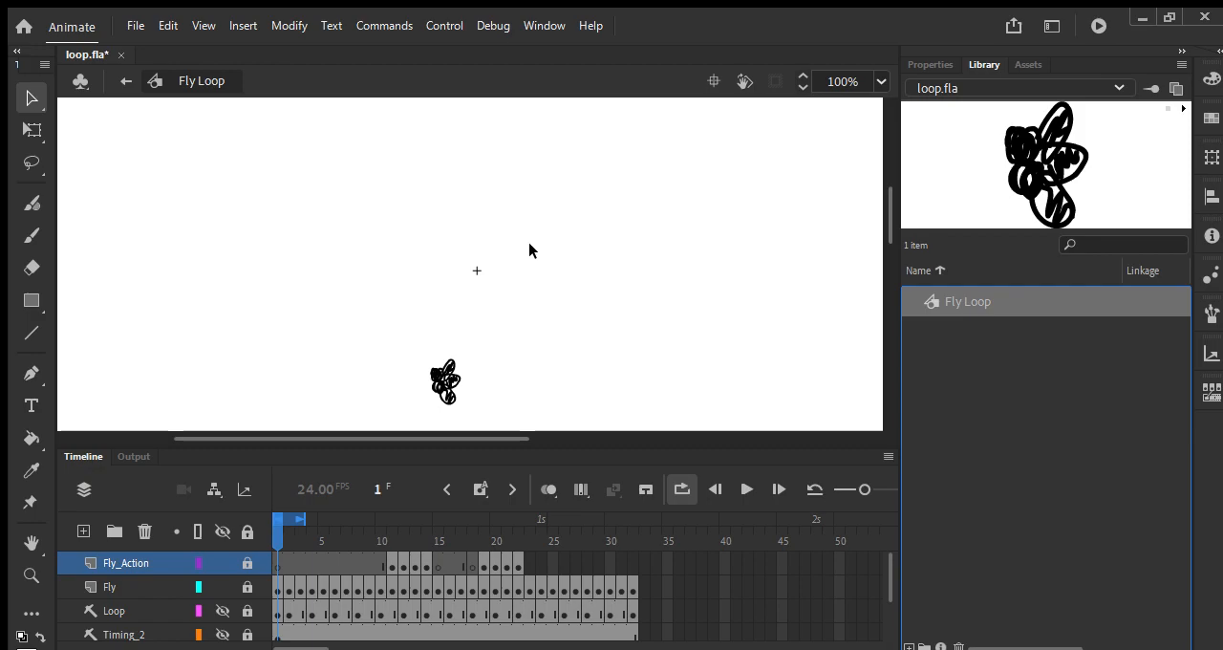
pyautogui.click(880, 81)
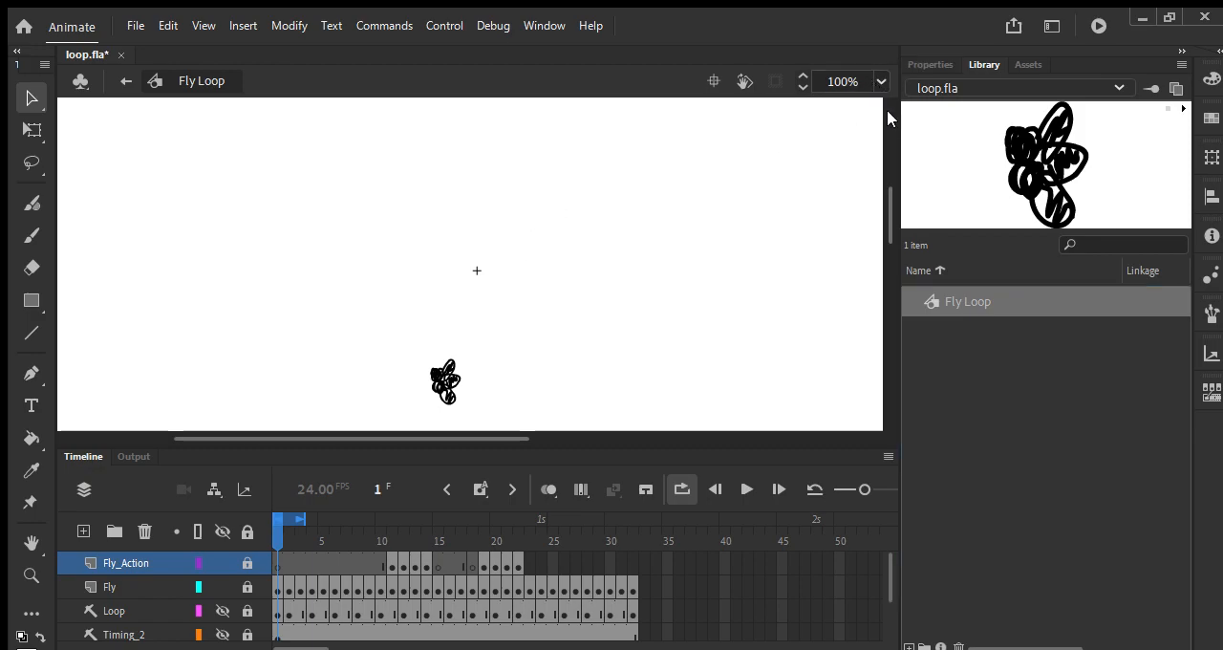
pyautogui.click(888, 115)
pyautogui.hotkey('ctrl', '-')
pyautogui.hotkey('ctrl', '-')
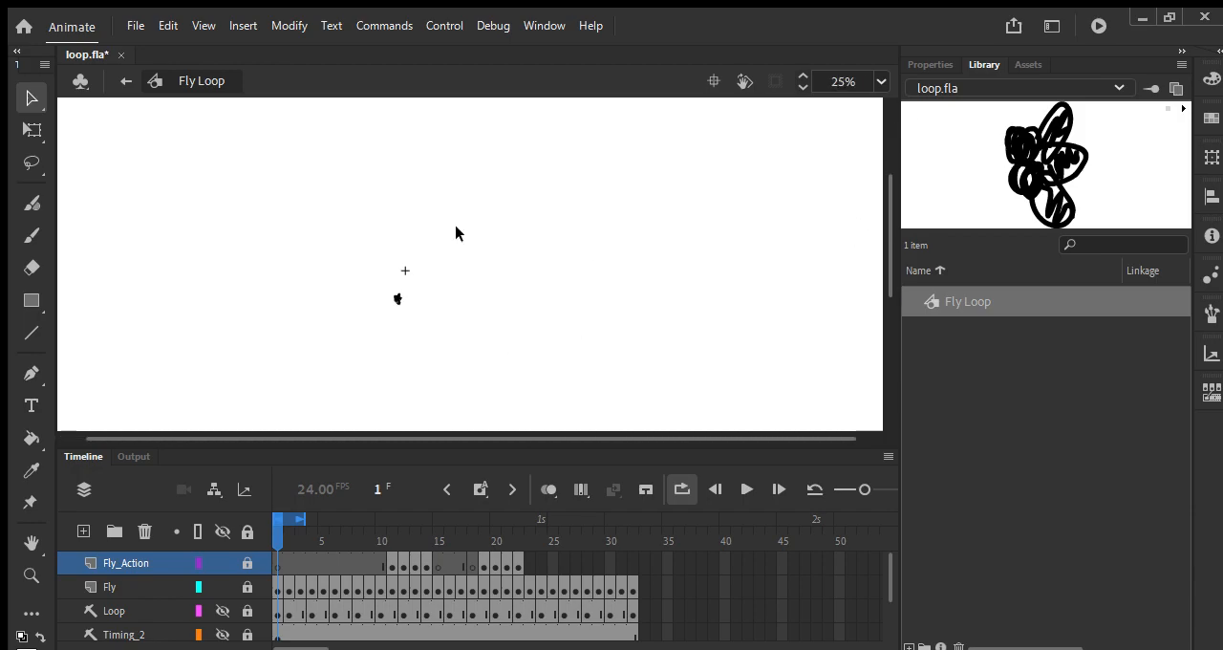
pyautogui.hotkey('ctrl', '=')
pyautogui.hotkey('ctrl', '=')
pyautogui.press('space')
pyautogui.moveTo(133, 201); pyautogui.dragTo(397, 410)
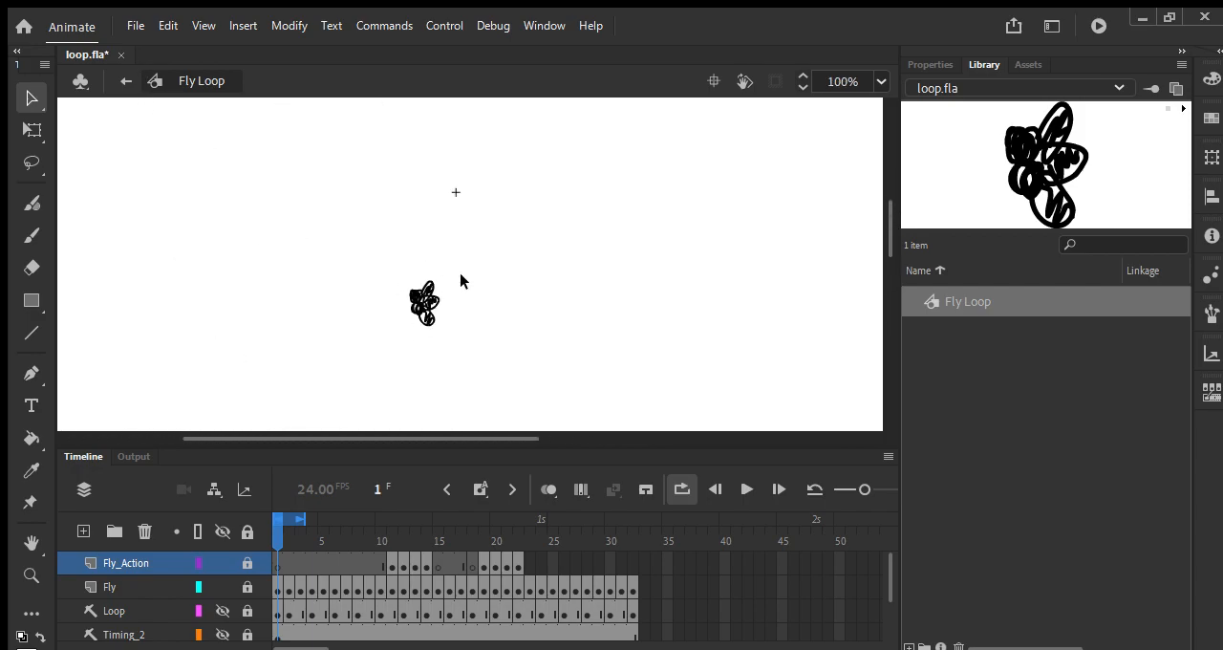
pyautogui.scroll(-3, 379, 580)
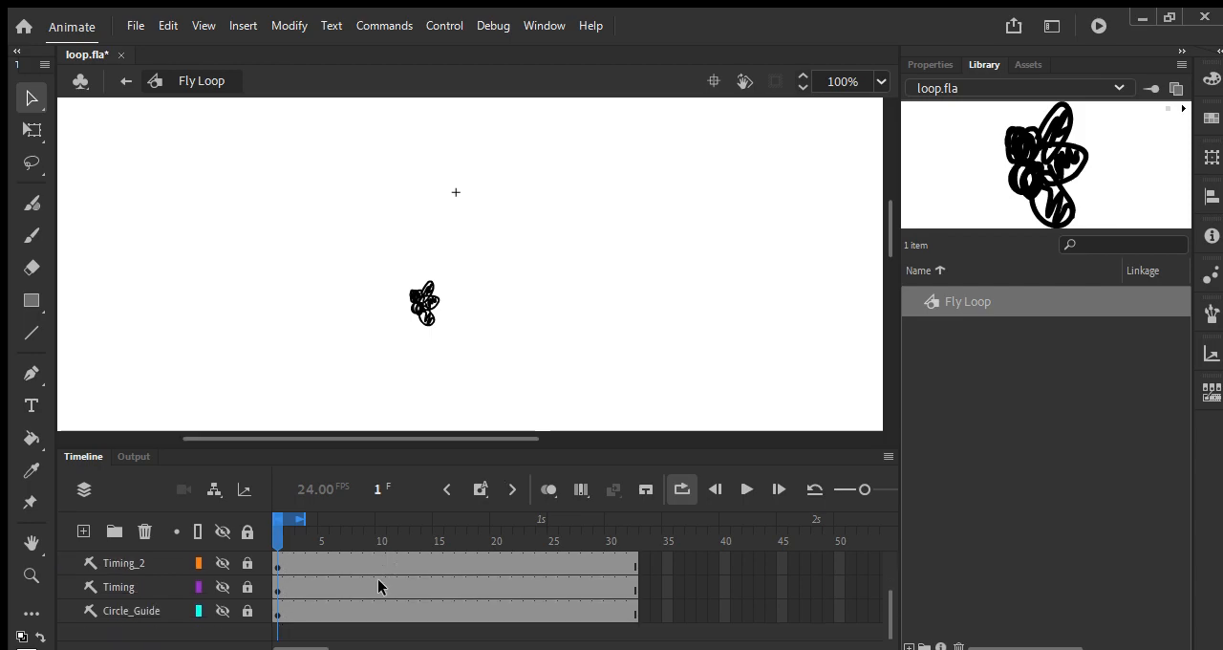
# Step: Show the Timing guide layer briefly, hide it again, and return to Scene 1
pyautogui.click(221, 586)
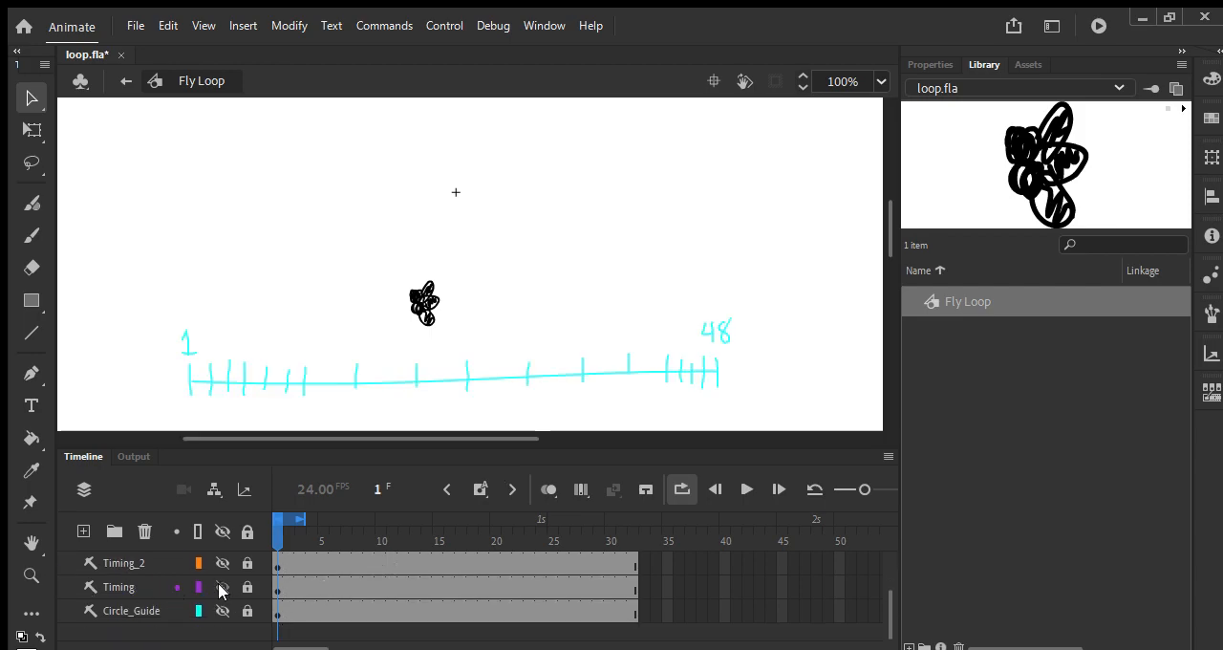
pyautogui.click(220, 585)
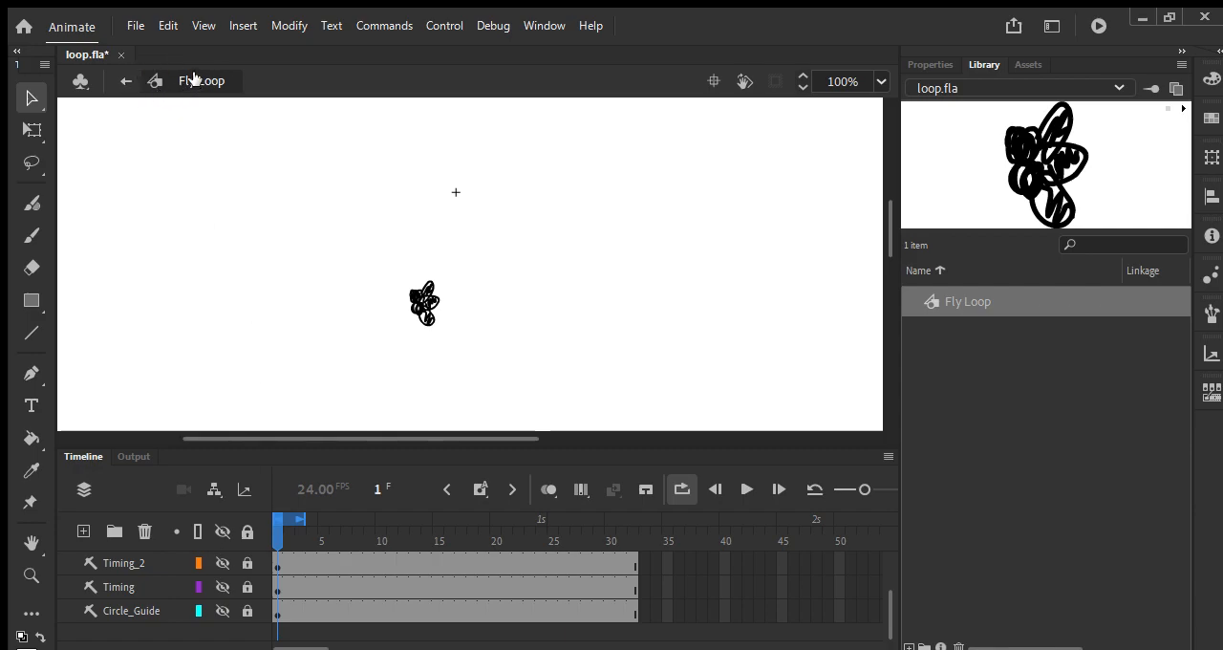
pyautogui.click(121, 81)
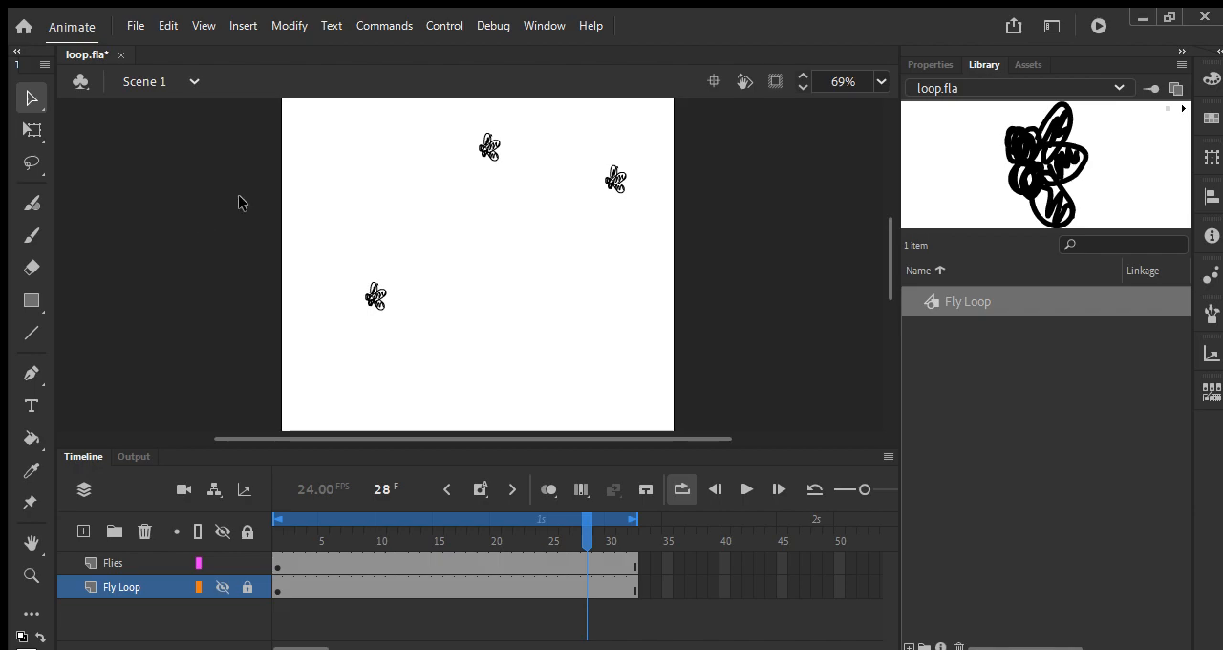
# Step: Move the upper-middle fly down toward the canvas's centre at frame 26 and try to scale it with Free Transform
pyautogui.press('Return')
pyautogui.press('Return')
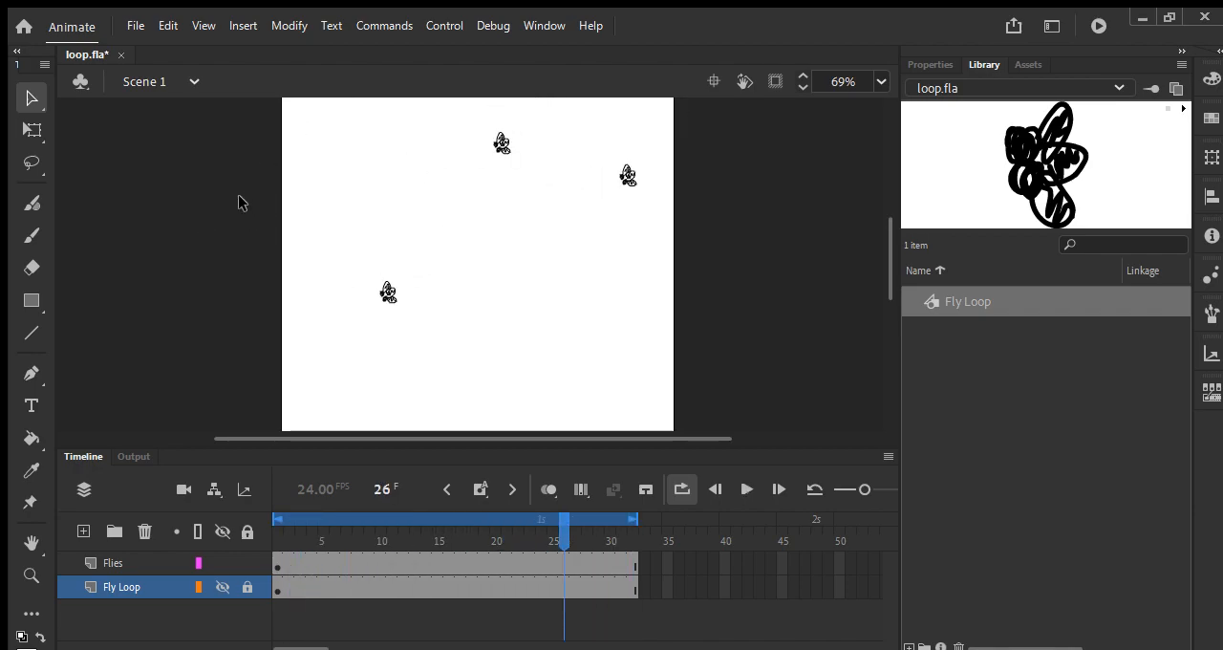
pyautogui.moveTo(579, 238); pyautogui.dragTo(566, 302)
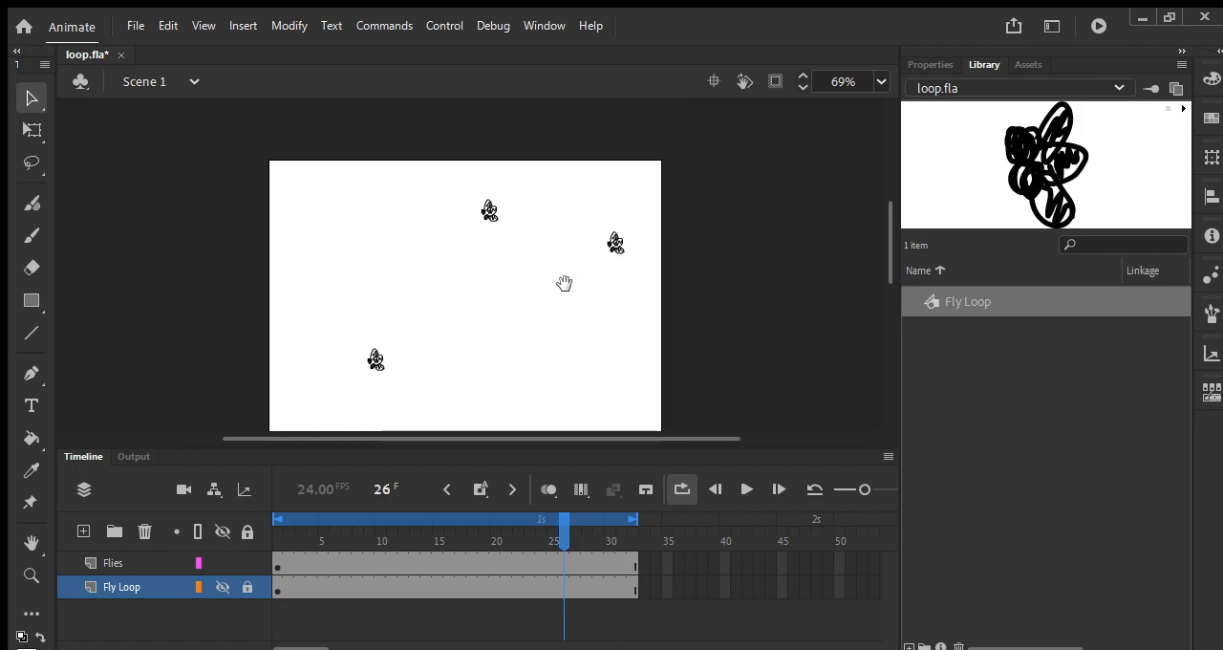
pyautogui.click(483, 222)
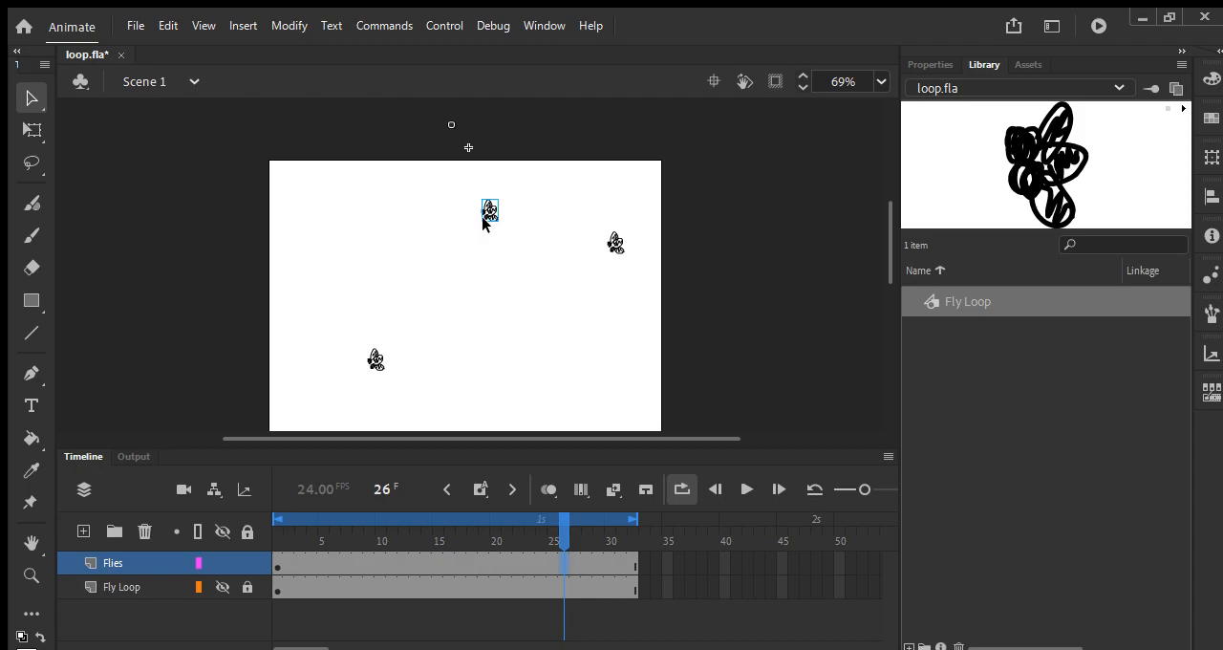
pyautogui.moveTo(455, 131); pyautogui.dragTo(494, 333)
pyautogui.moveTo(563, 363); pyautogui.dragTo(558, 245)
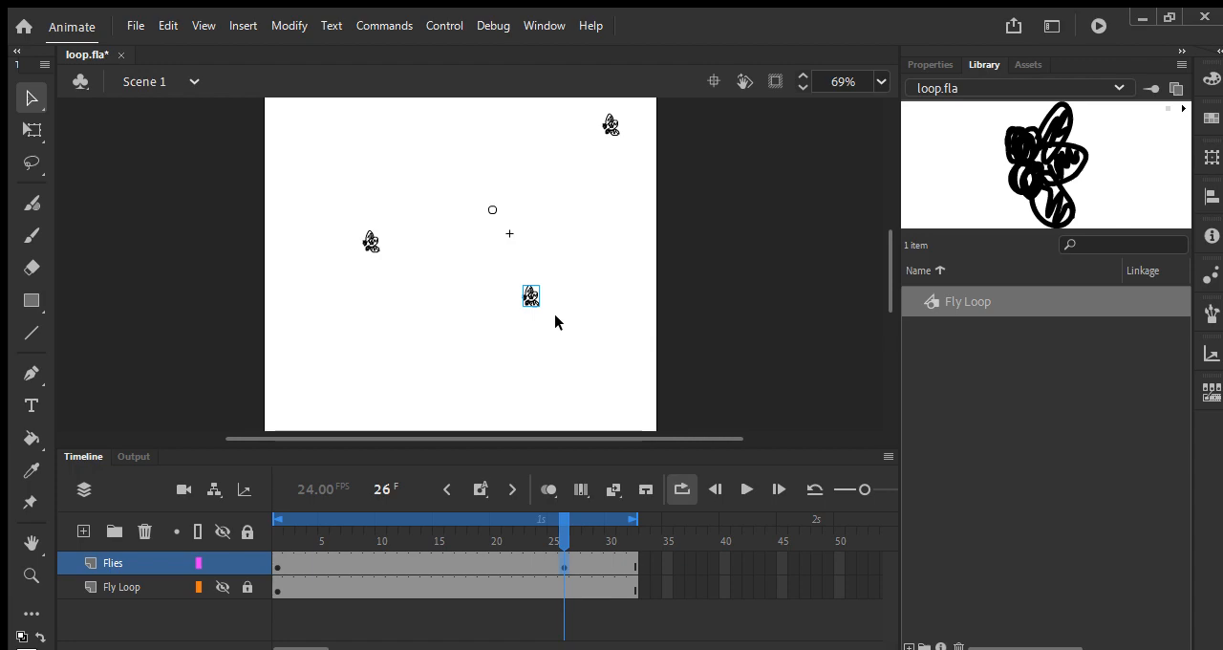
pyautogui.click(29, 129)
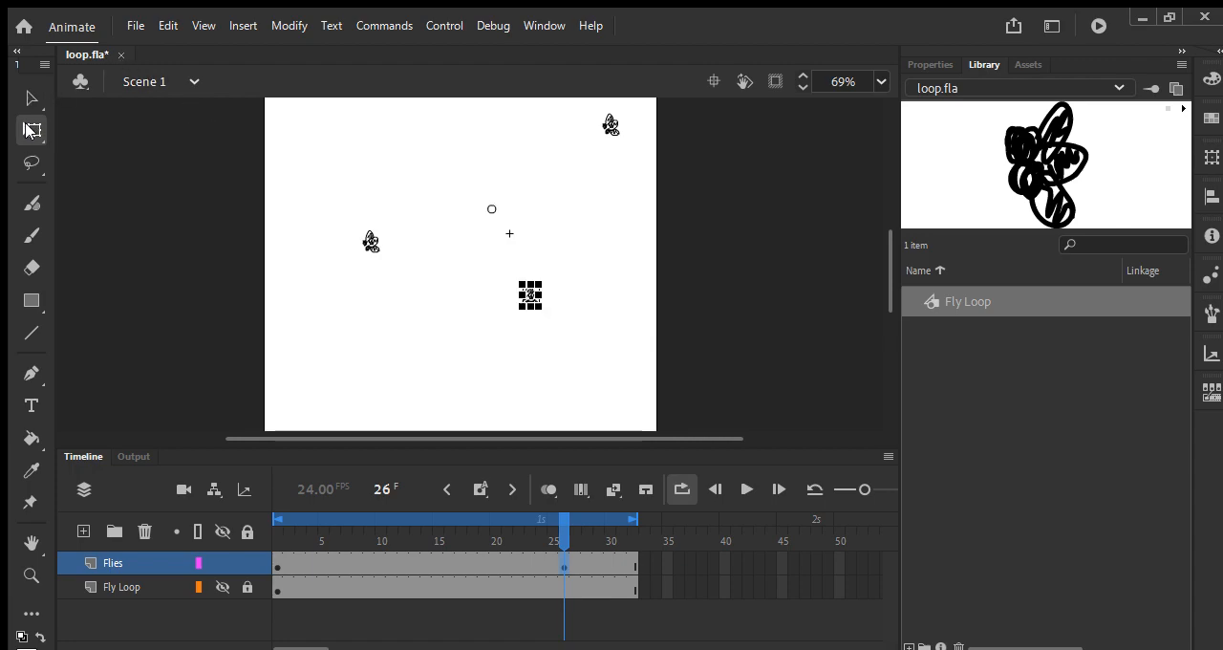
pyautogui.moveTo(541, 308); pyautogui.dragTo(507, 245)
# Step: Preview the animation, remove the keyframe at frame 26 from the Flies layer, and return to frame 1
pyautogui.press('Return')
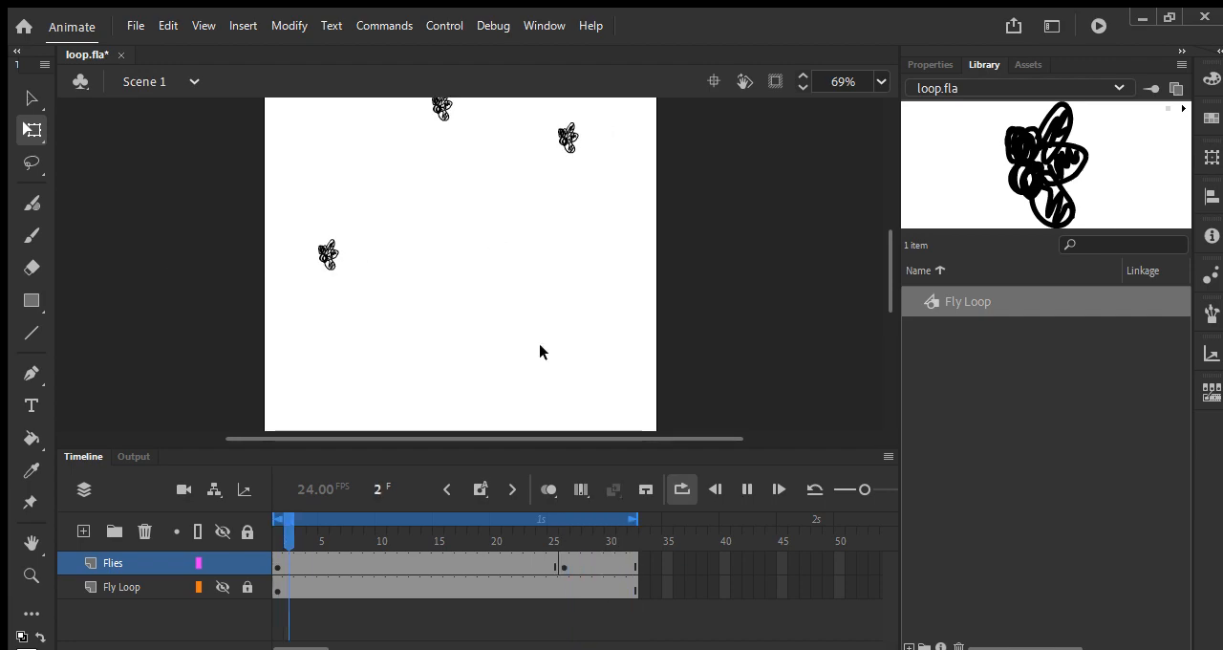
pyautogui.press('Return')
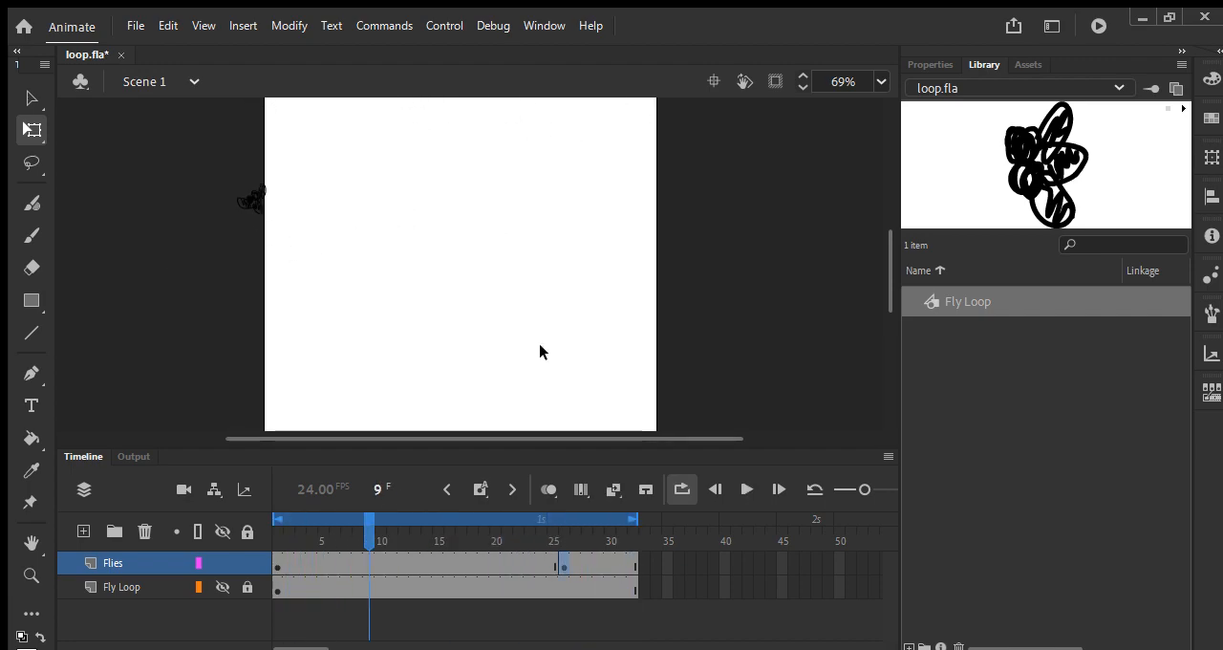
pyautogui.click(560, 567)
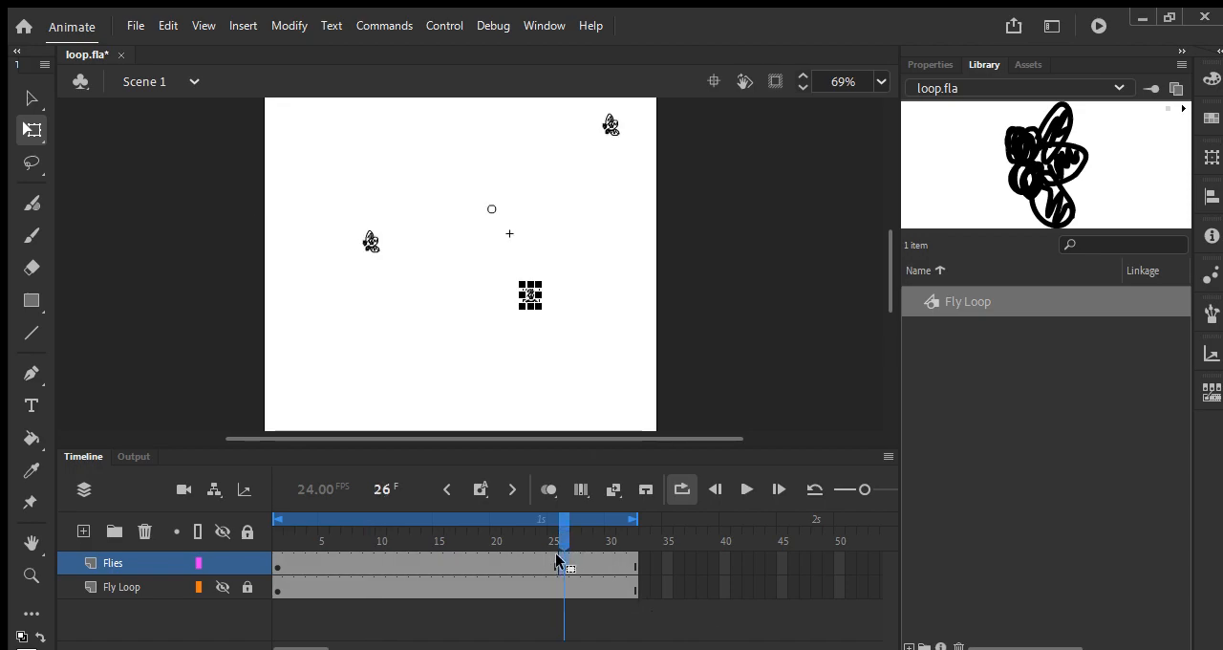
pyautogui.moveTo(559, 532); pyautogui.dragTo(221, 534)
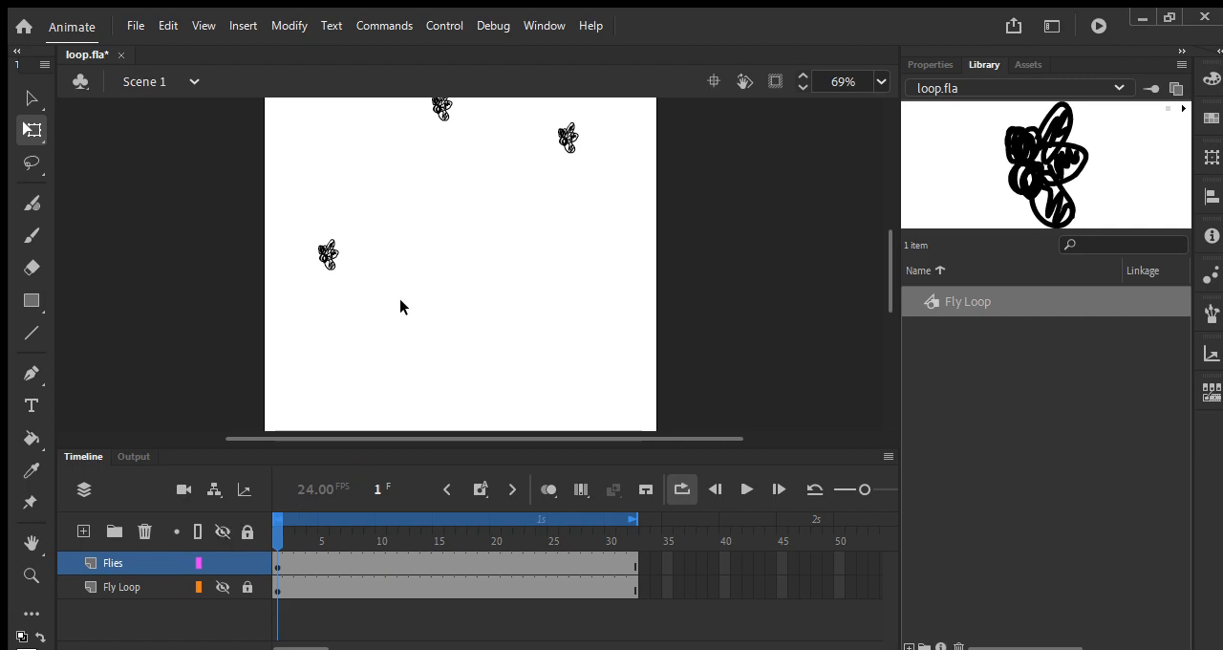
# Step: At frame 1, shrink the upper-middle fly, move it near the canvas's centre, and preview the loop
pyautogui.press('space')
pyautogui.moveTo(463, 219); pyautogui.dragTo(467, 301)
pyautogui.moveTo(439, 179); pyautogui.dragTo(503, 302)
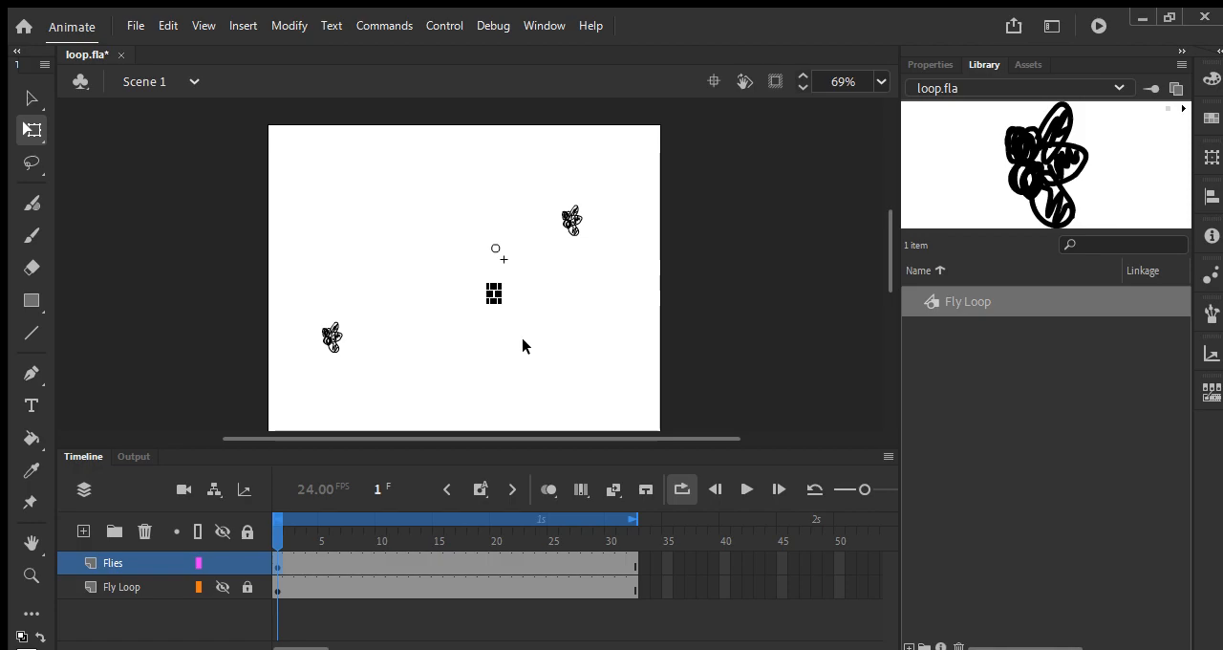
pyautogui.press('Return')
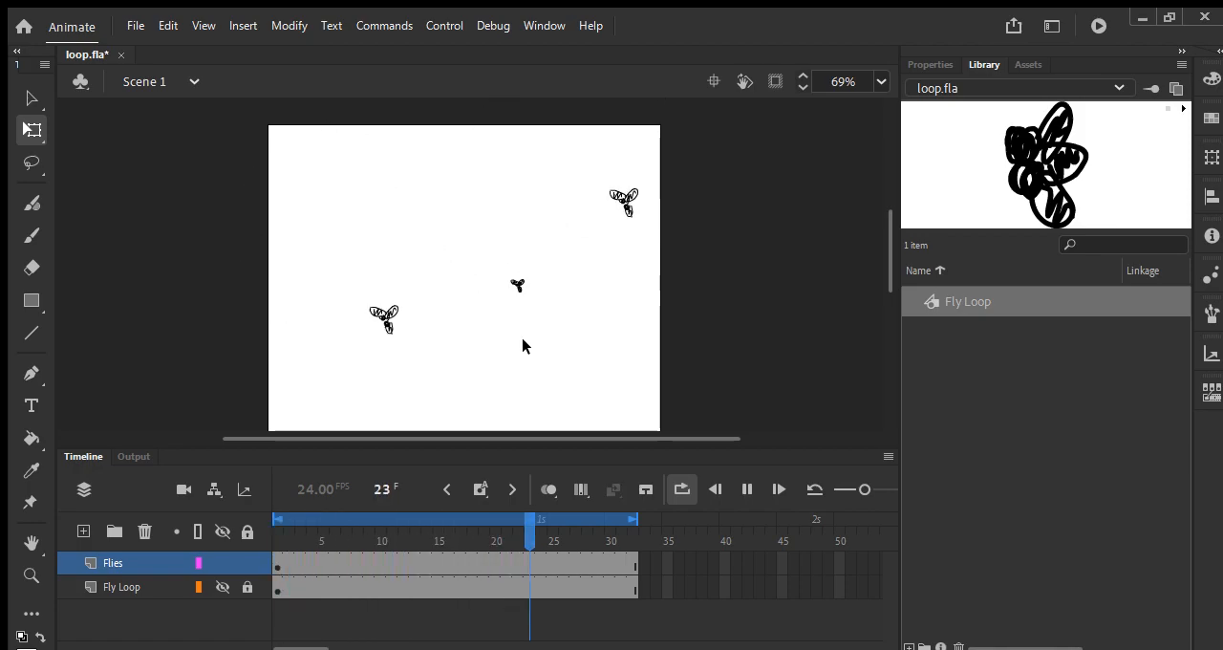
pyautogui.press('Return')
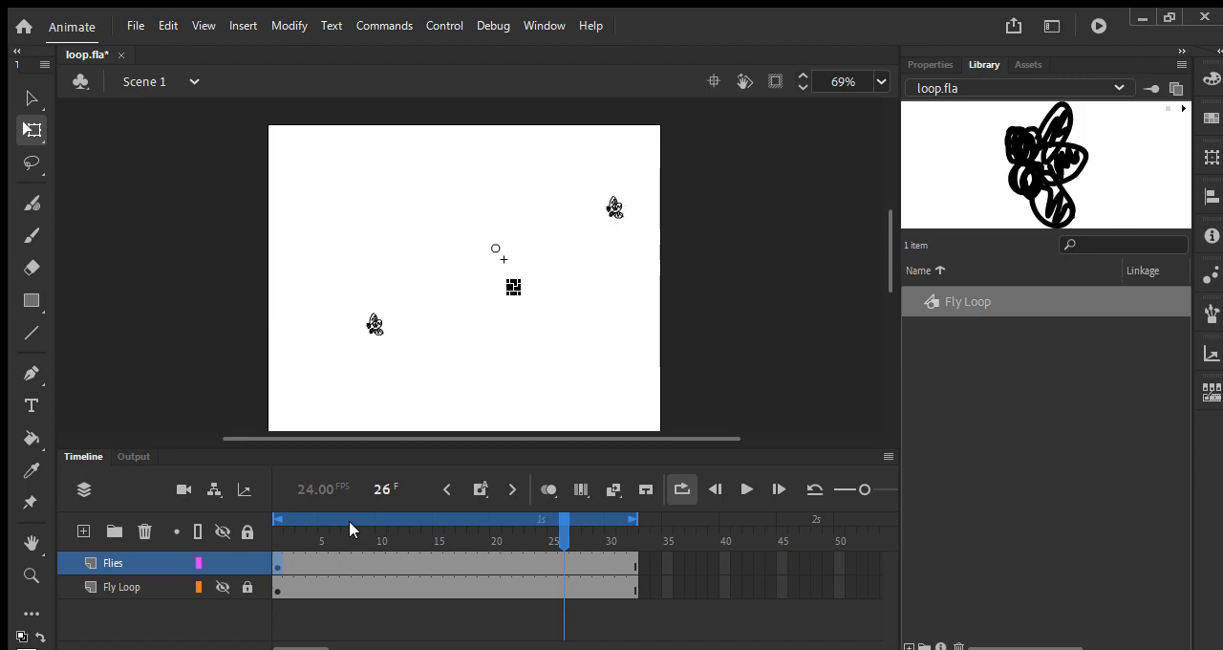
# Step: At frame 1, enlarge the upper-right fly, move it to the canvas's lower right, and preview the loop
pyautogui.click(275, 526)
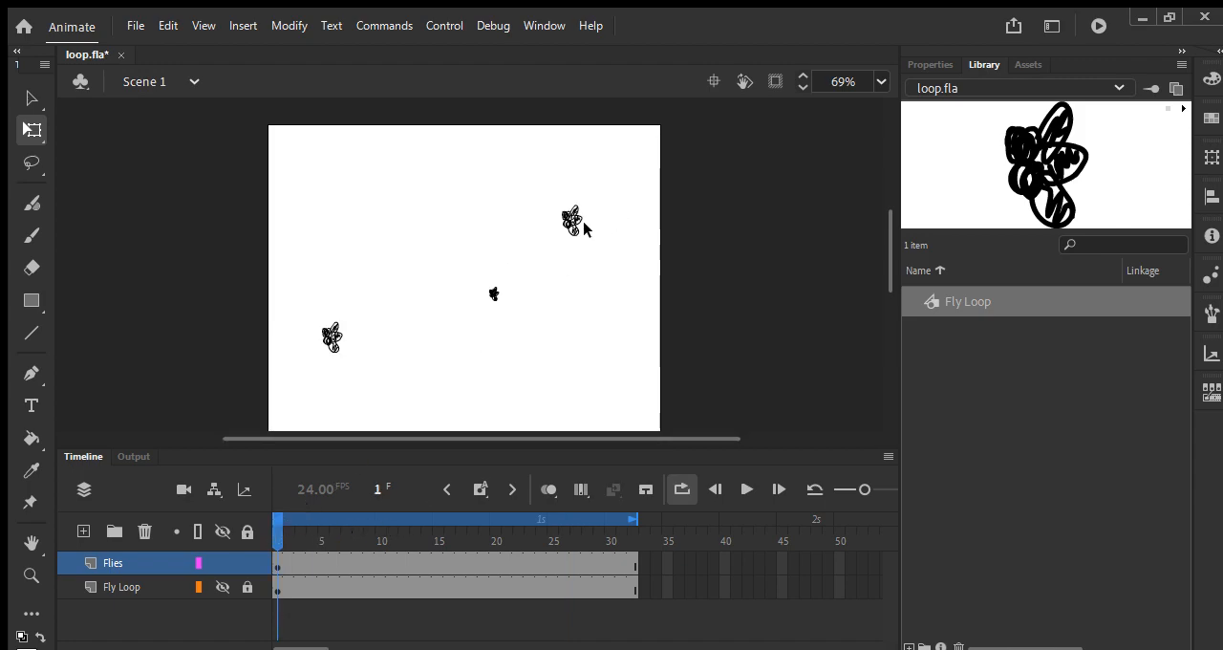
pyautogui.moveTo(585, 237); pyautogui.dragTo(618, 362)
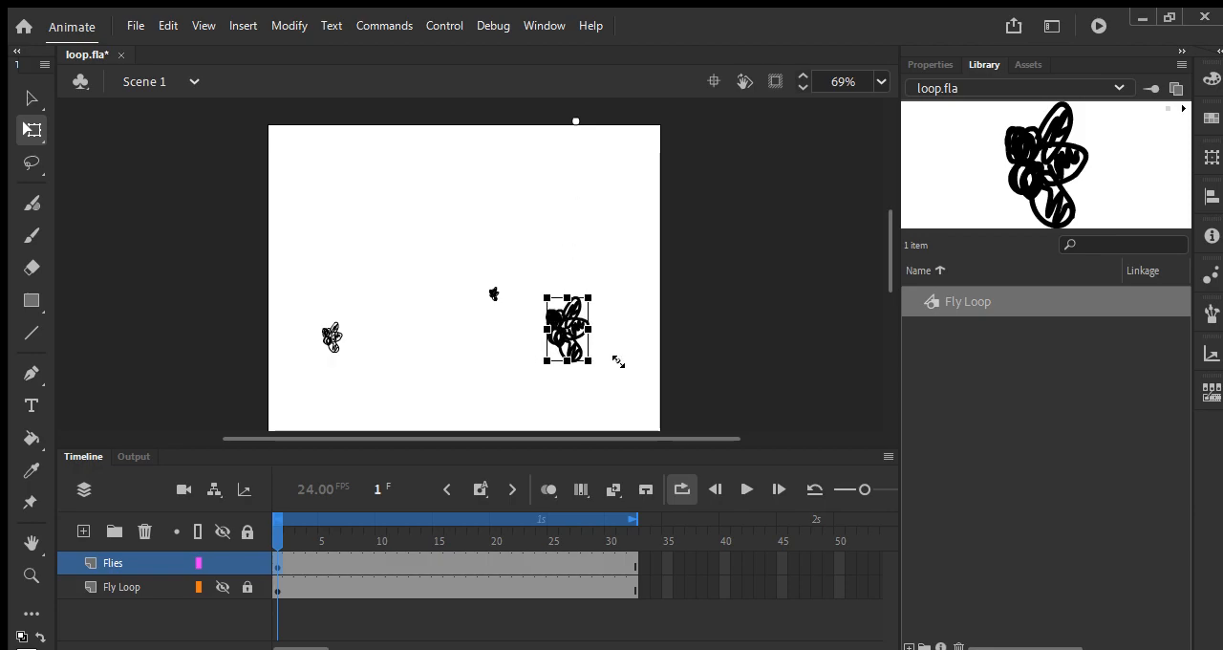
pyautogui.press('Return')
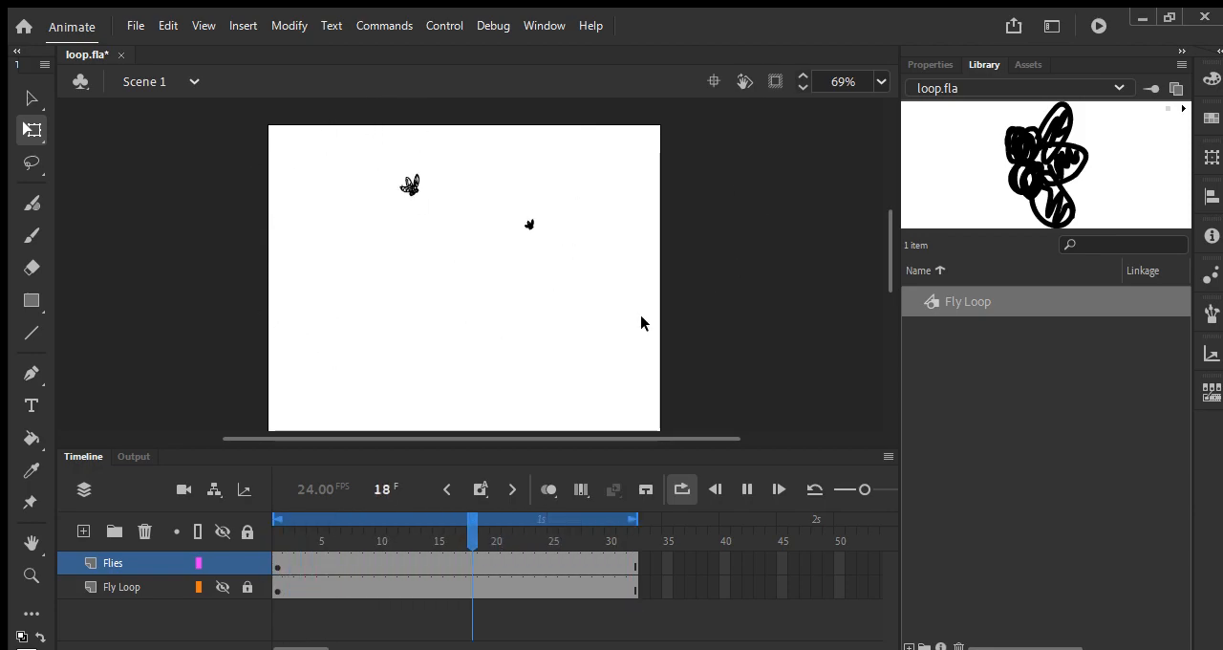
pyautogui.press('Return')
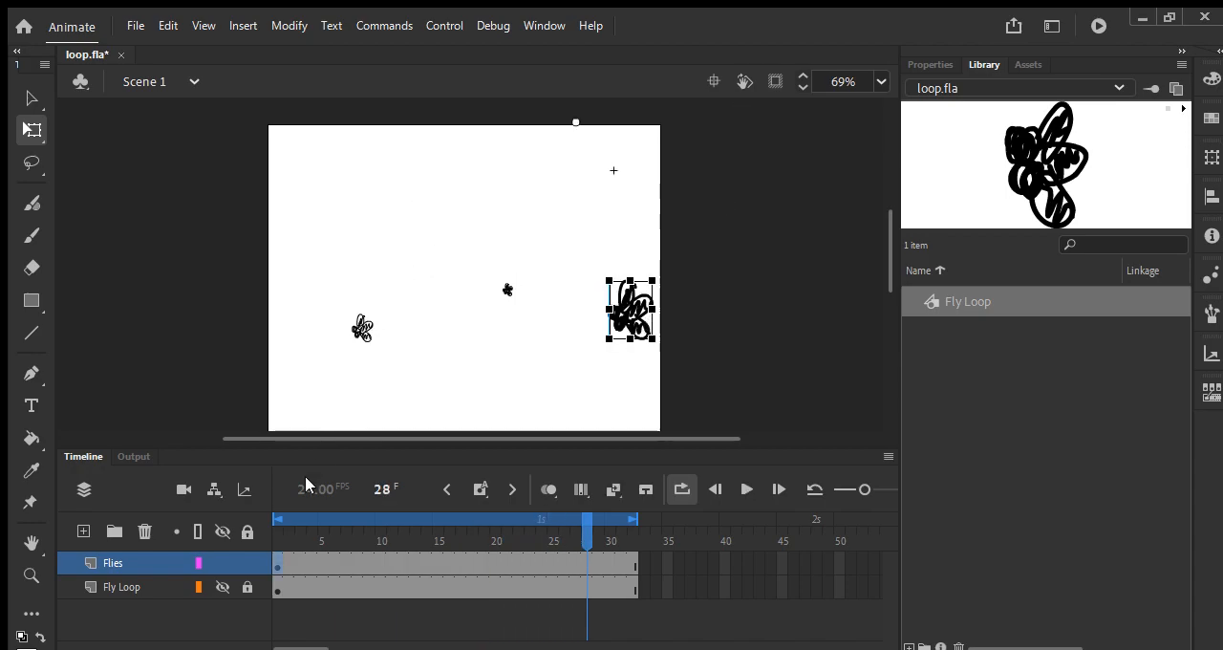
pyautogui.click(276, 541)
pyautogui.click(570, 350)
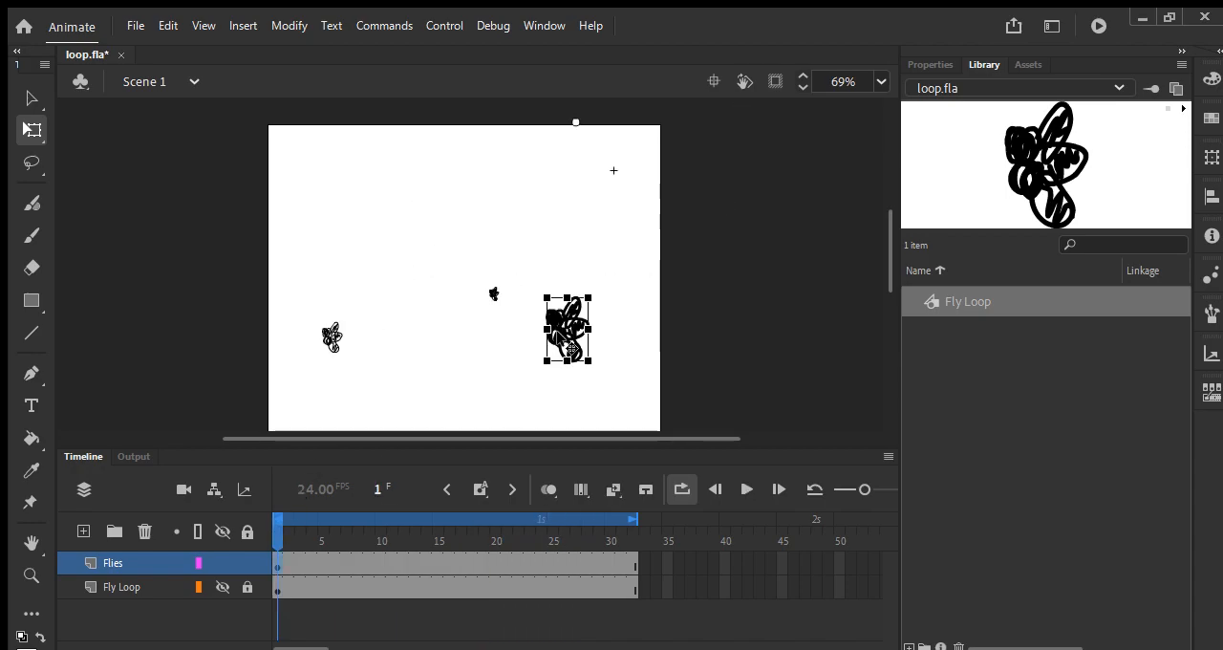
# Step: Try looping the large lower-right fly in reverse, preview the animation, and return to frame 1
pyautogui.click(932, 64)
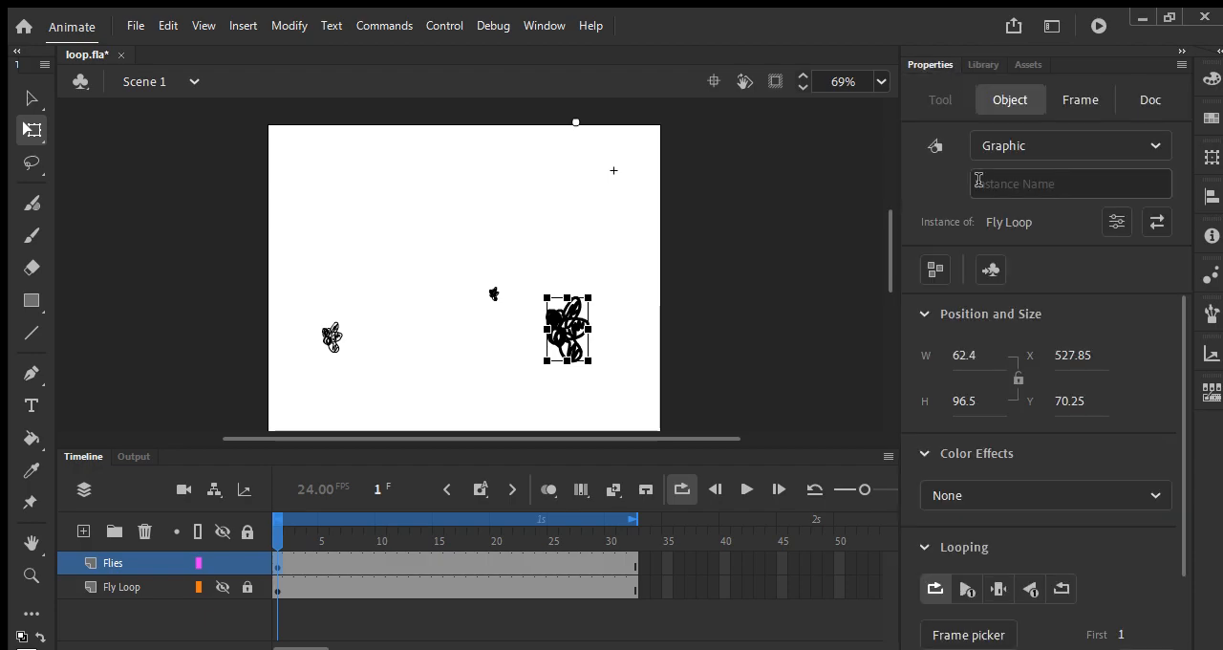
pyautogui.click(960, 313)
pyautogui.click(961, 351)
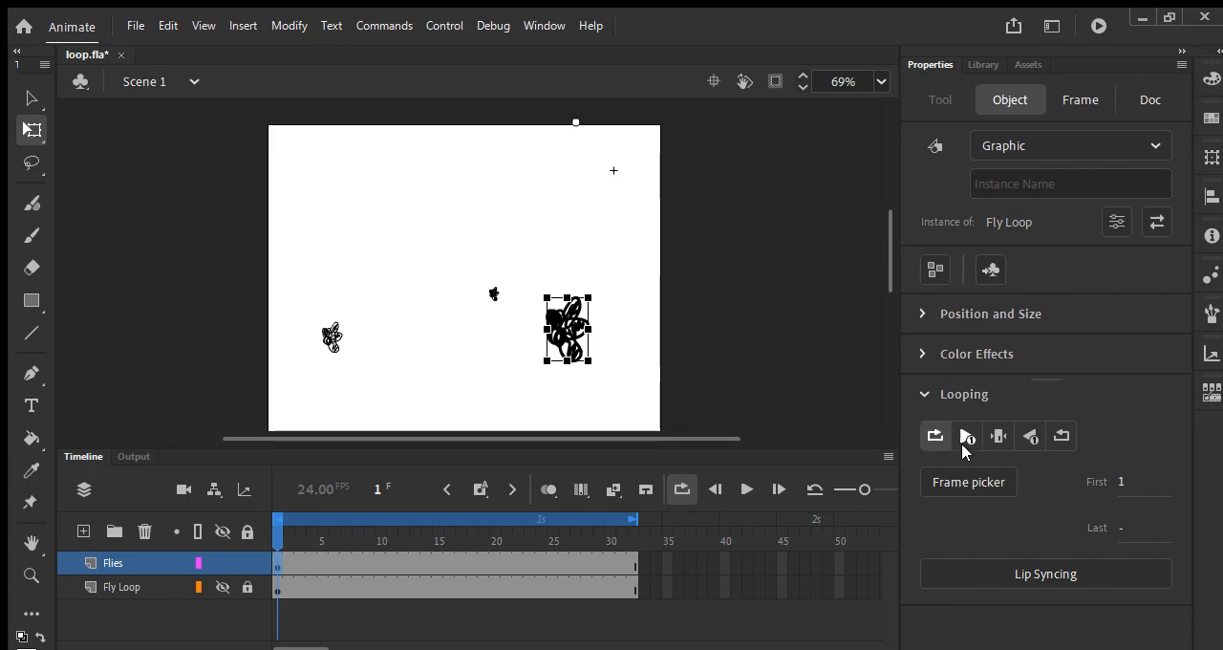
pyautogui.click(1051, 437)
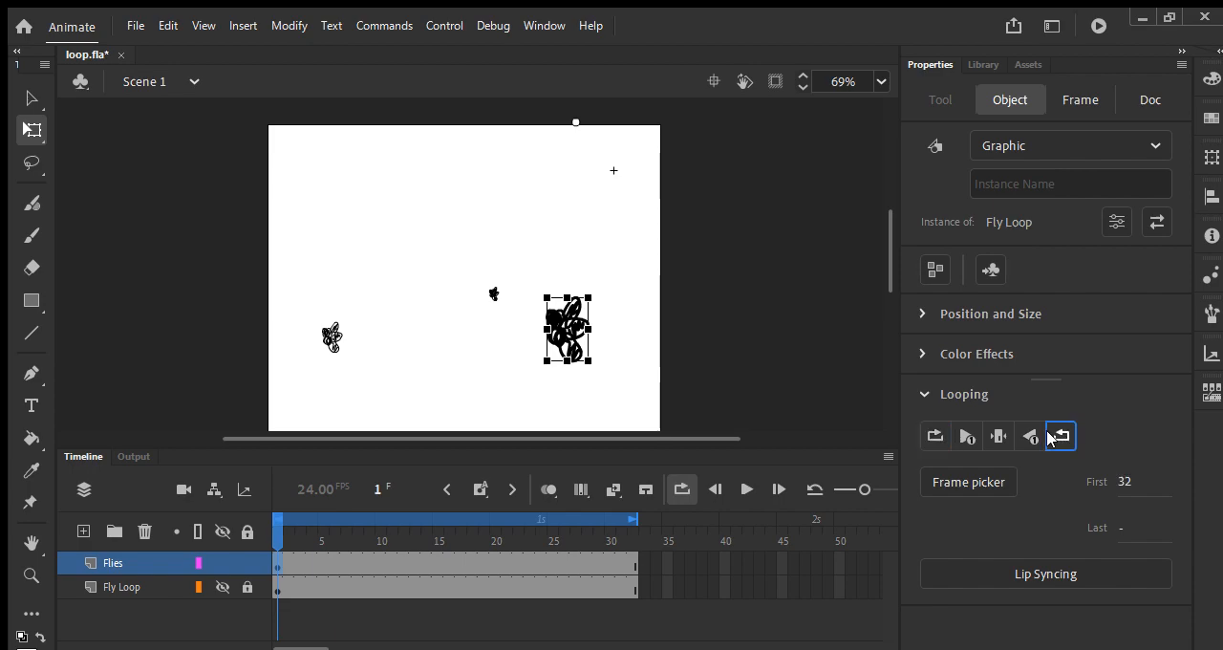
pyautogui.click(498, 325)
pyautogui.press('Return')
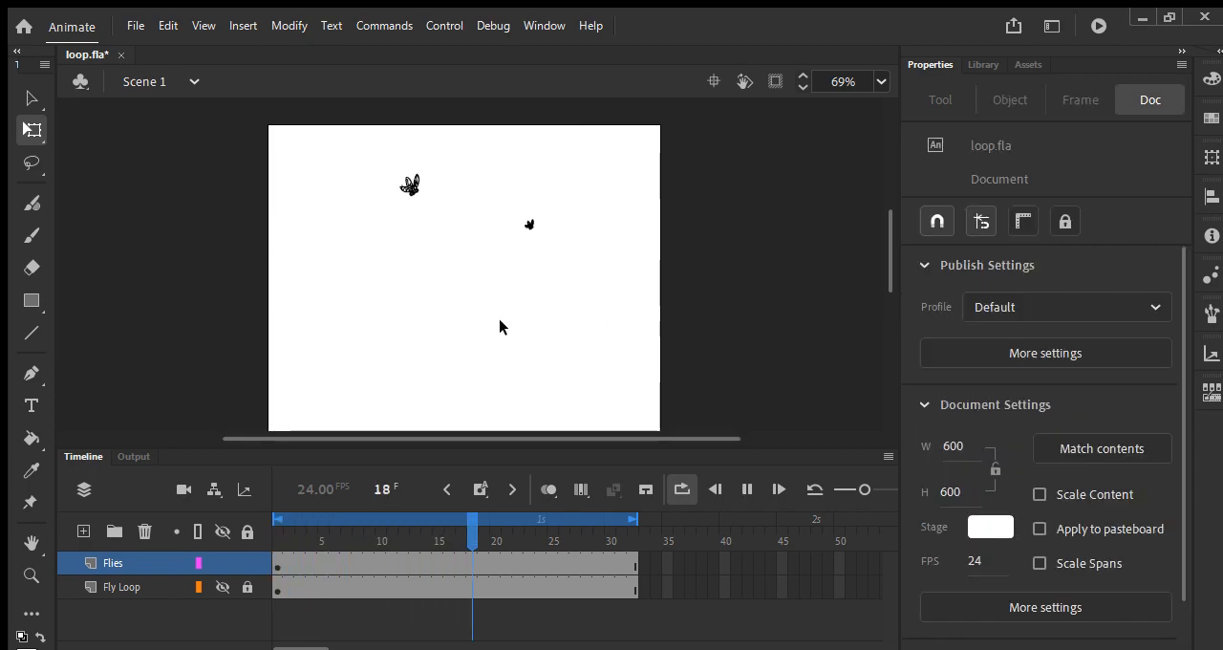
pyautogui.press('Return')
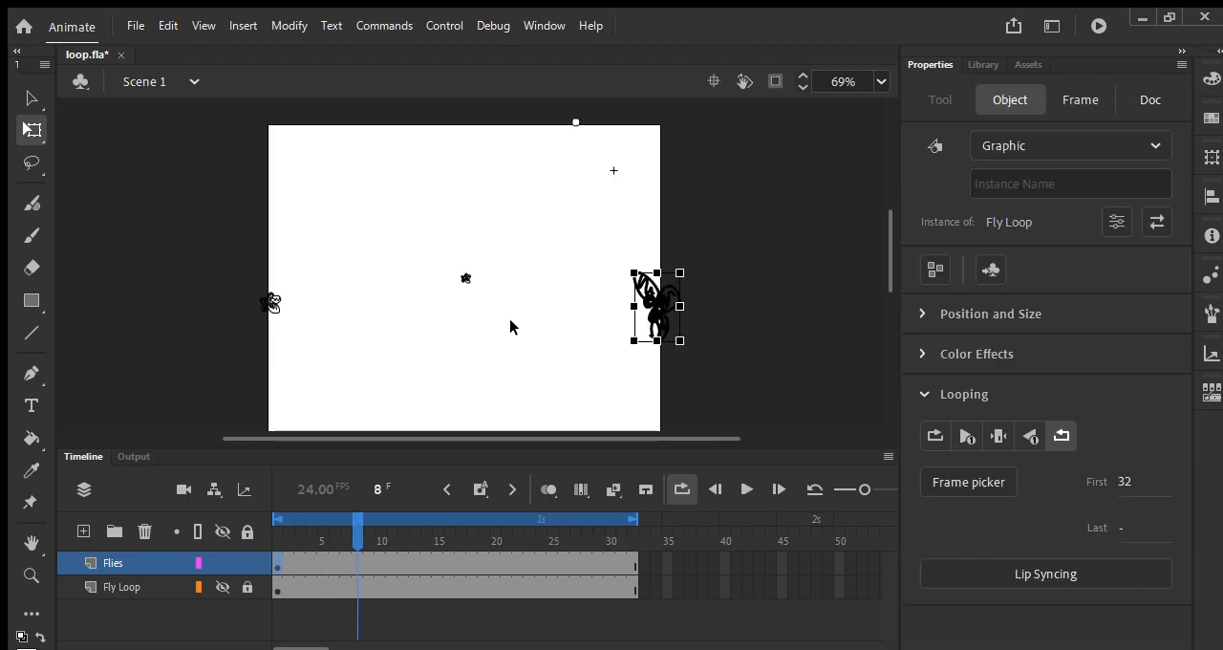
pyautogui.moveTo(355, 537); pyautogui.dragTo(278, 540)
pyautogui.click(896, 430)
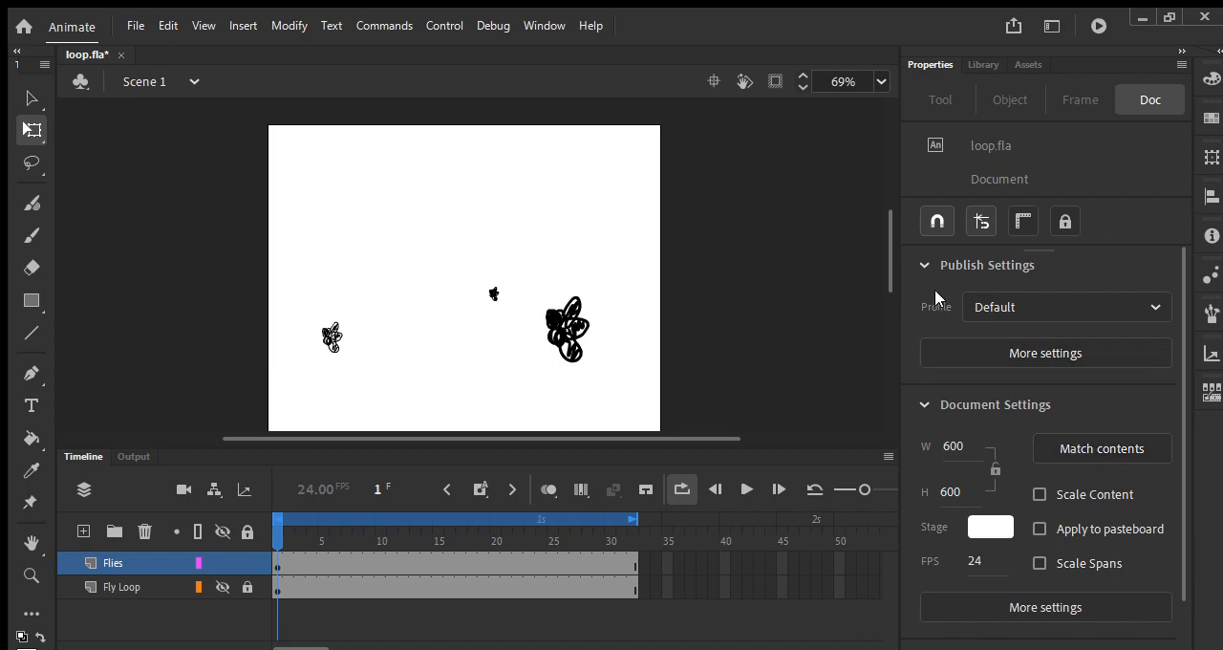
# Step: Set the large lower-right fly to forward looping with first frame 18, and preview the animation
pyautogui.click(569, 329)
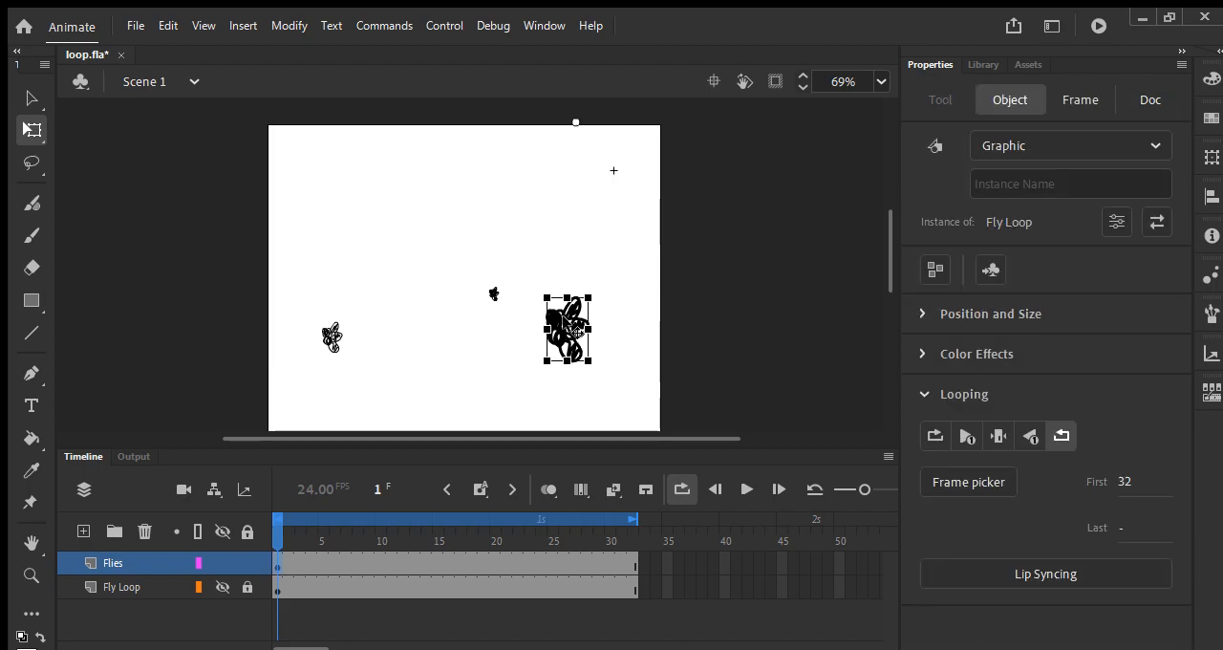
pyautogui.click(939, 441)
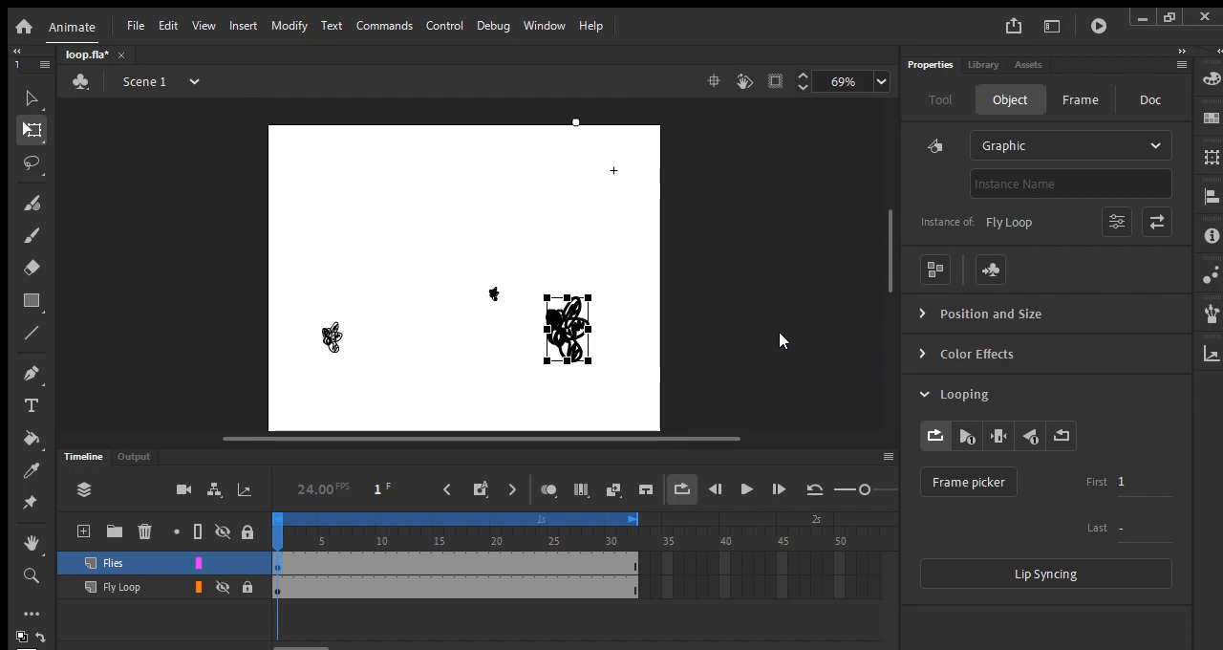
pyautogui.hotkey('ctrl', 'z')
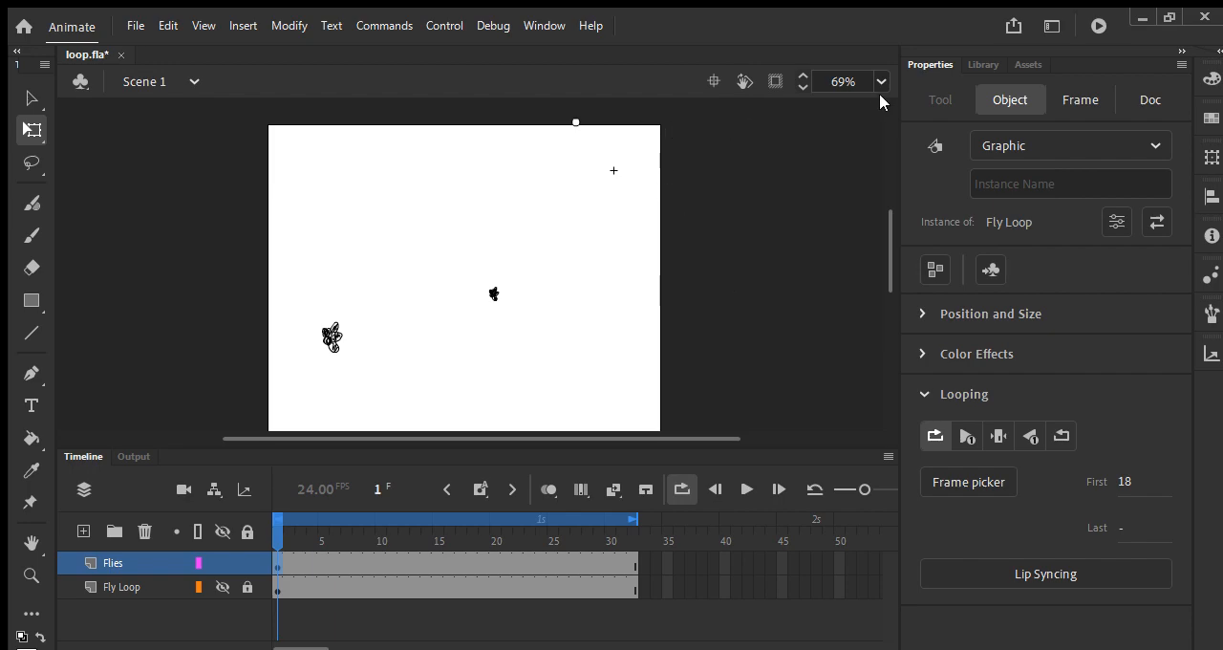
pyautogui.press('Return')
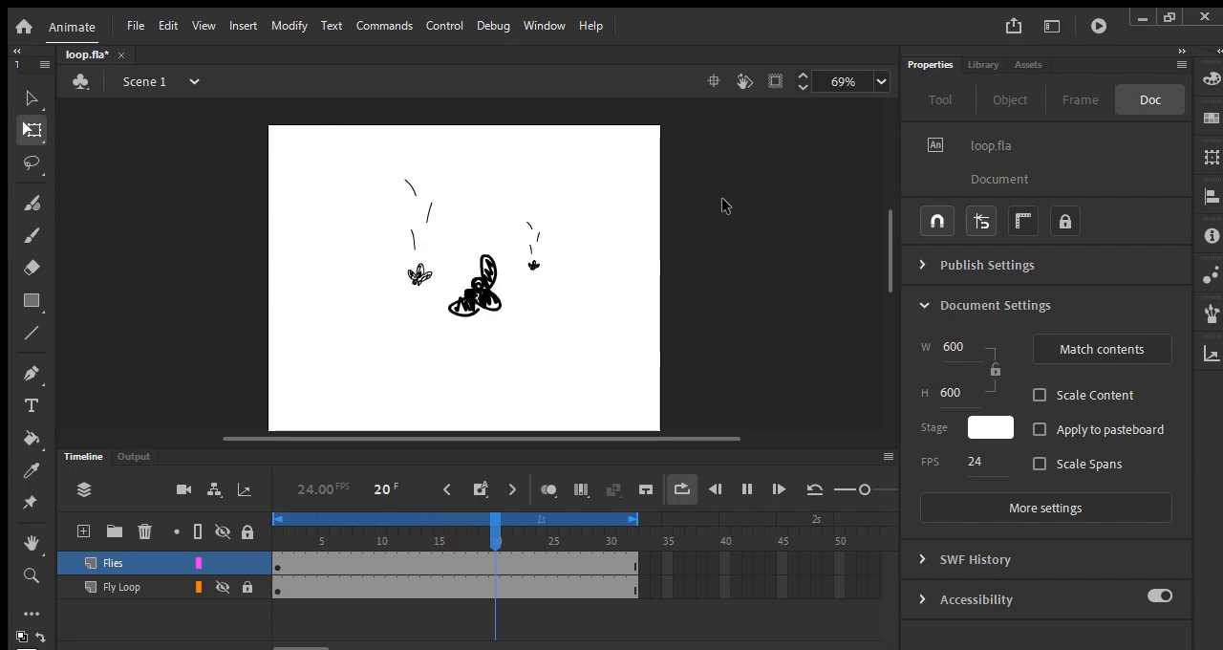
pyautogui.press('Return')
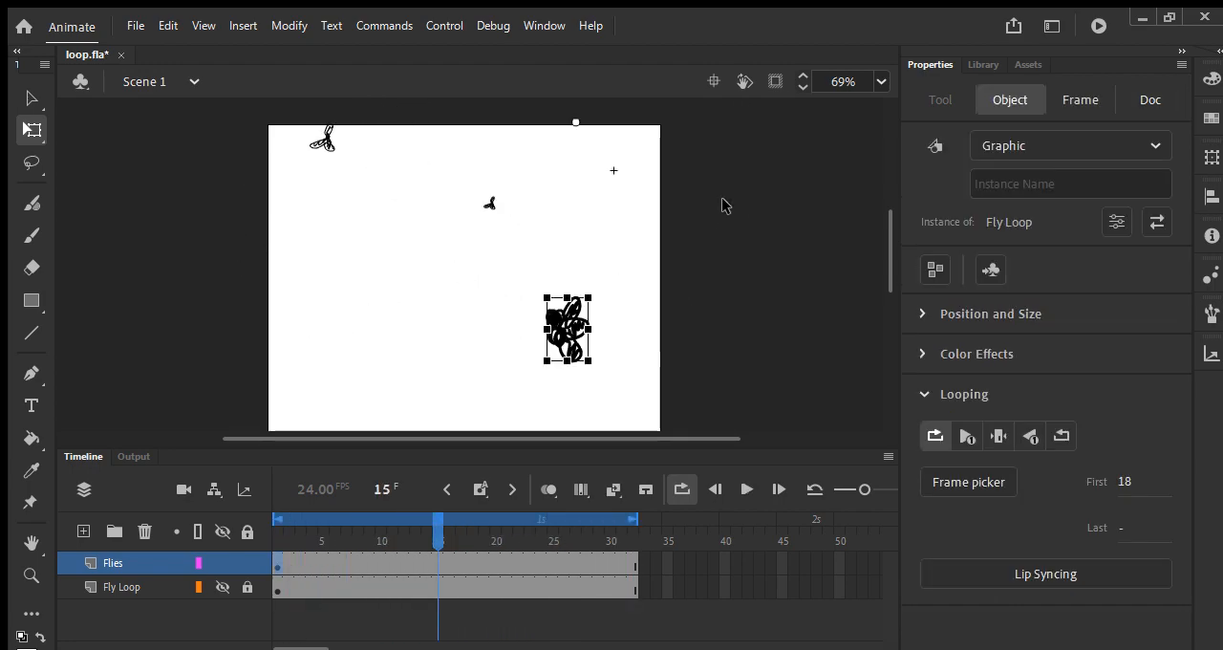
# Step: Try a keyframe at frame 15 of the Flies layer, preview the animation, and remove that keyframe
pyautogui.click(489, 201)
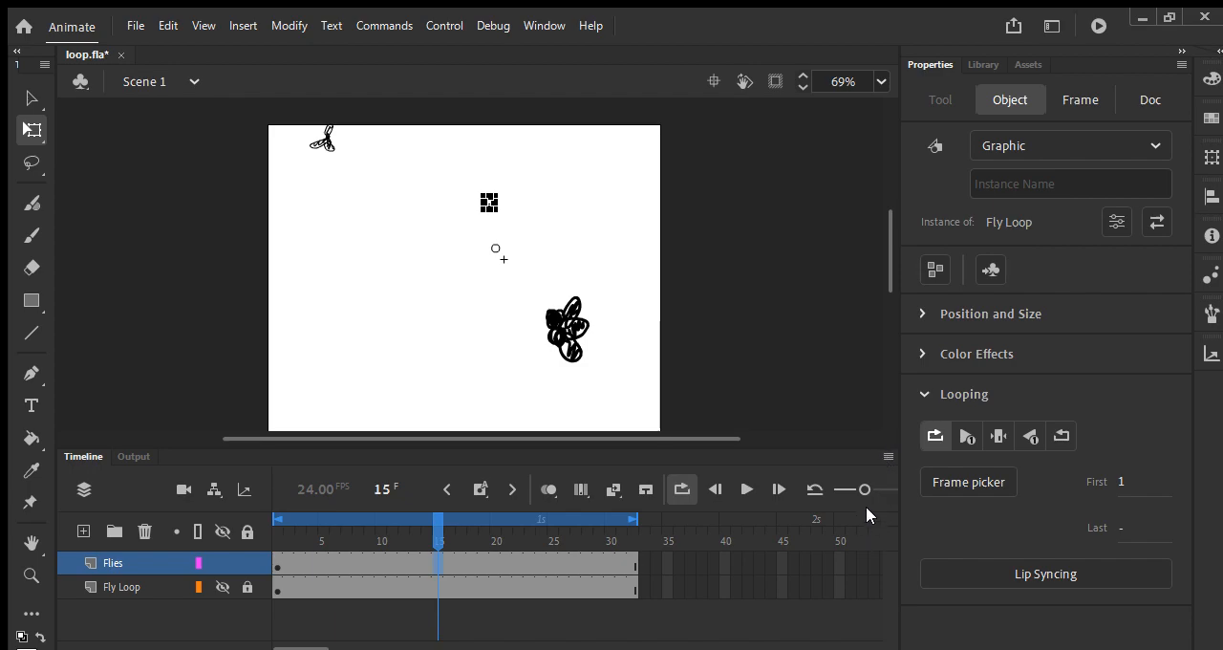
pyautogui.press('F6')
pyautogui.press('Return')
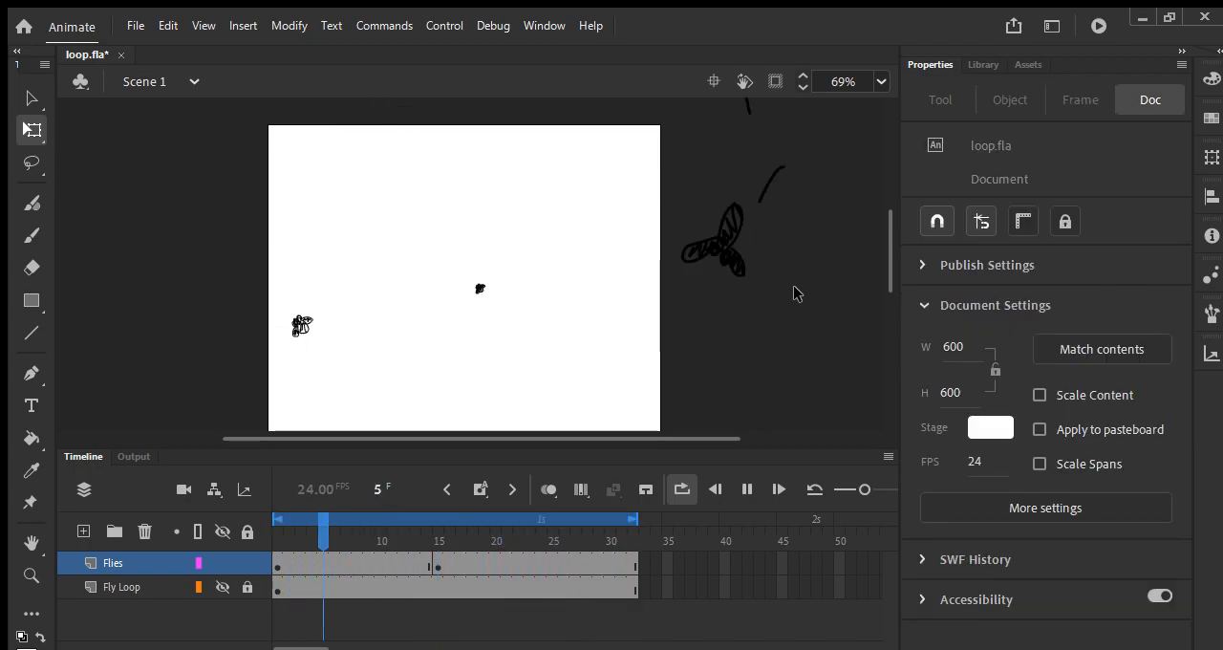
pyautogui.press('Return')
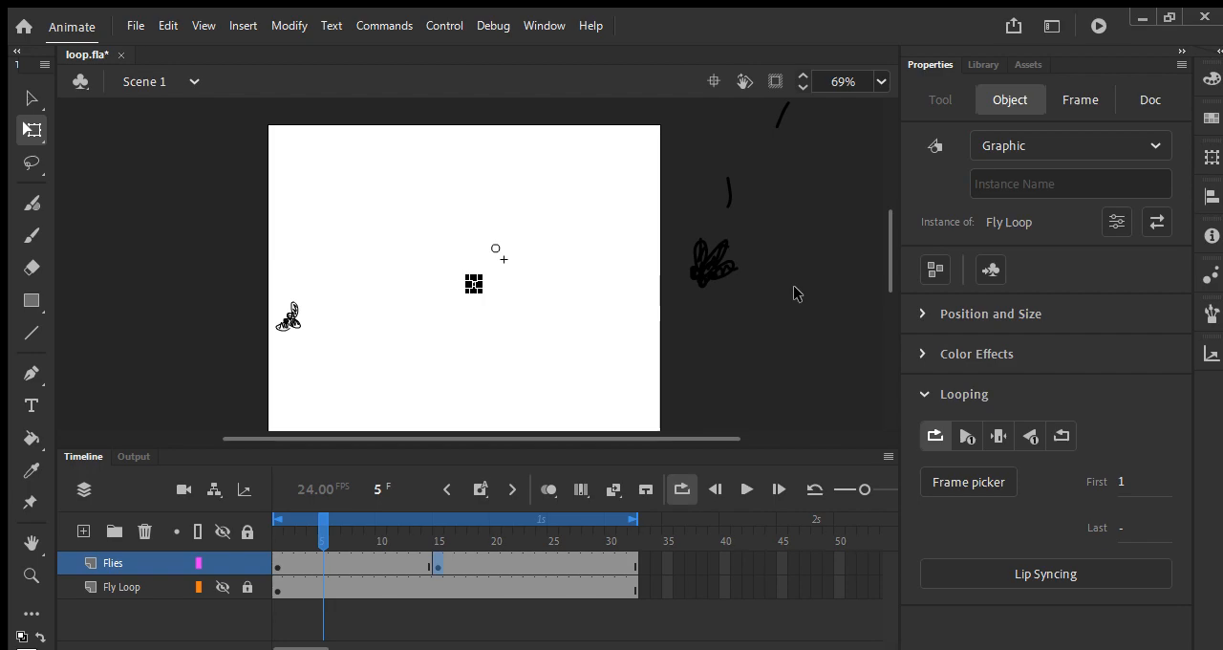
pyautogui.hotkey('alt', '.')
pyautogui.hotkey('shift', 'F6')
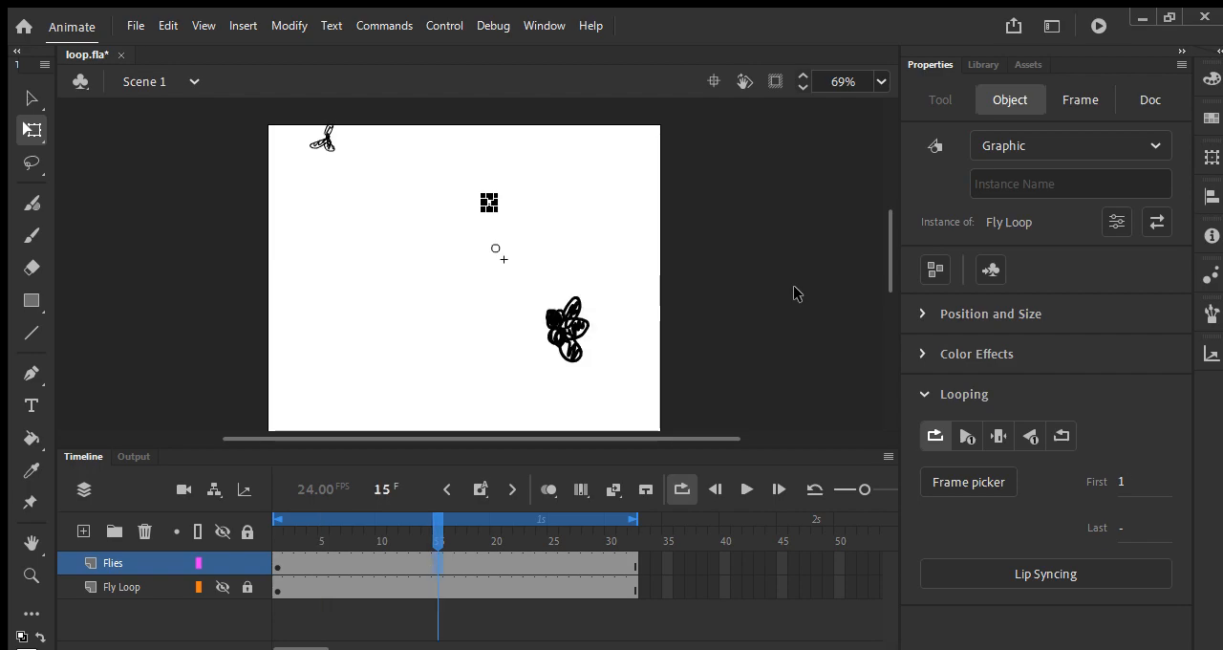
# Step: At frame 1, flip the small central fly horizontally, preview the loop, and save the file
pyautogui.moveTo(442, 527); pyautogui.dragTo(277, 535)
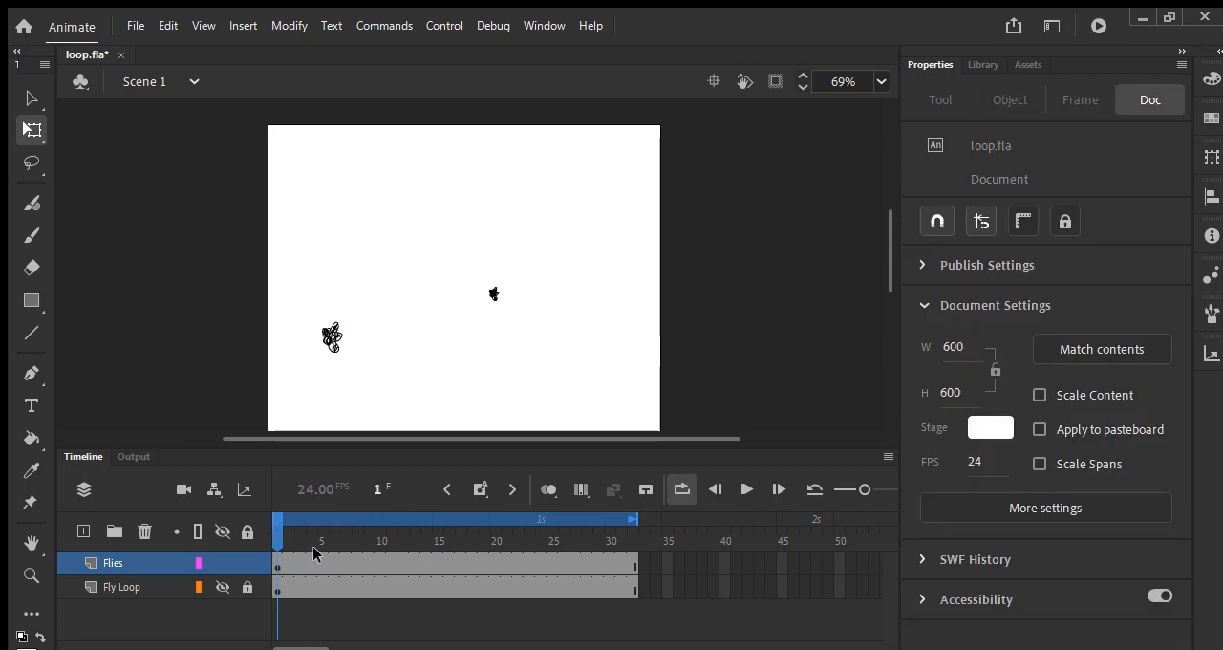
pyautogui.click(494, 293)
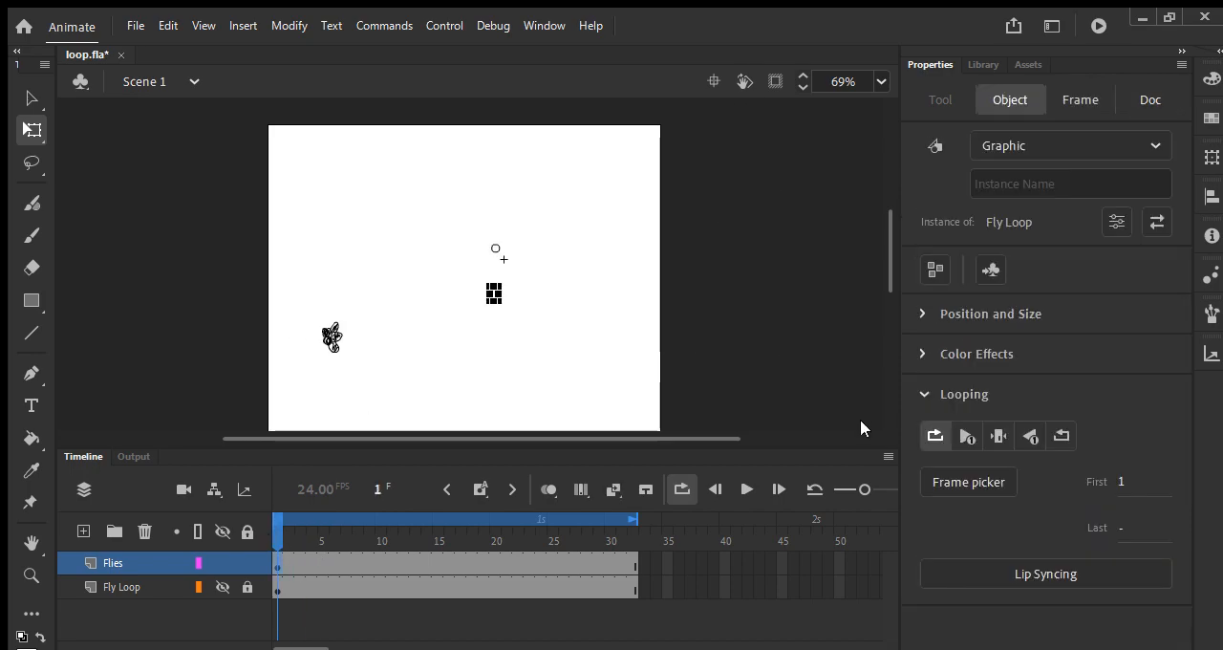
pyautogui.hotkey('shift', 'h')
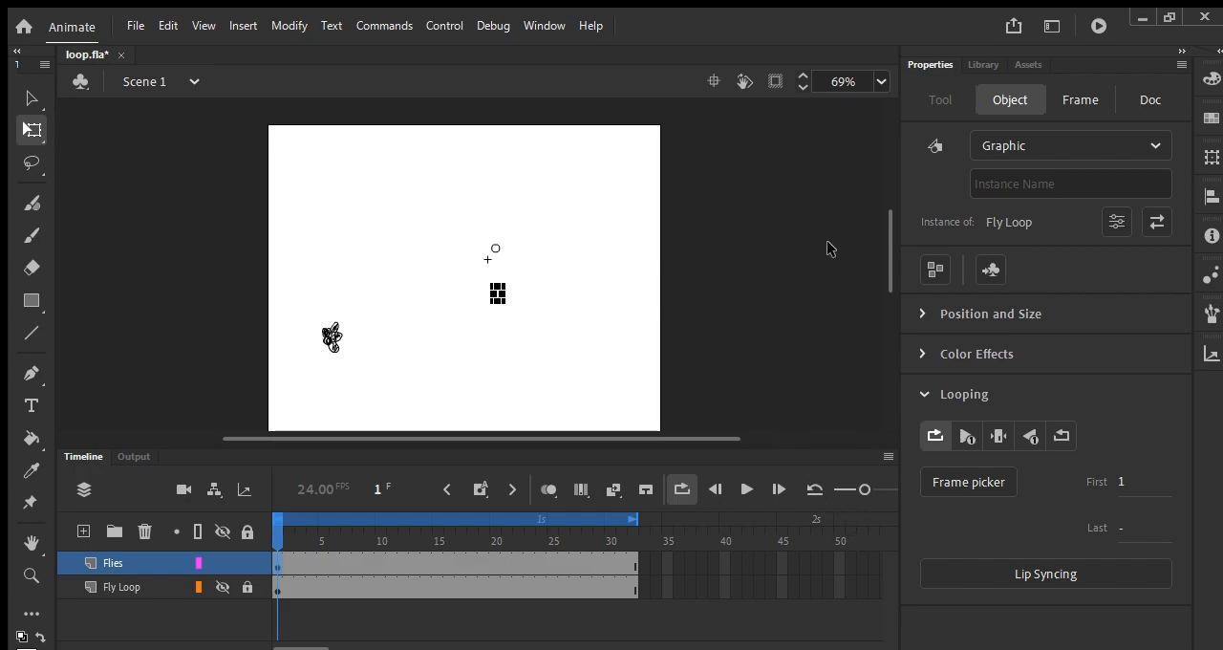
pyautogui.press('Return')
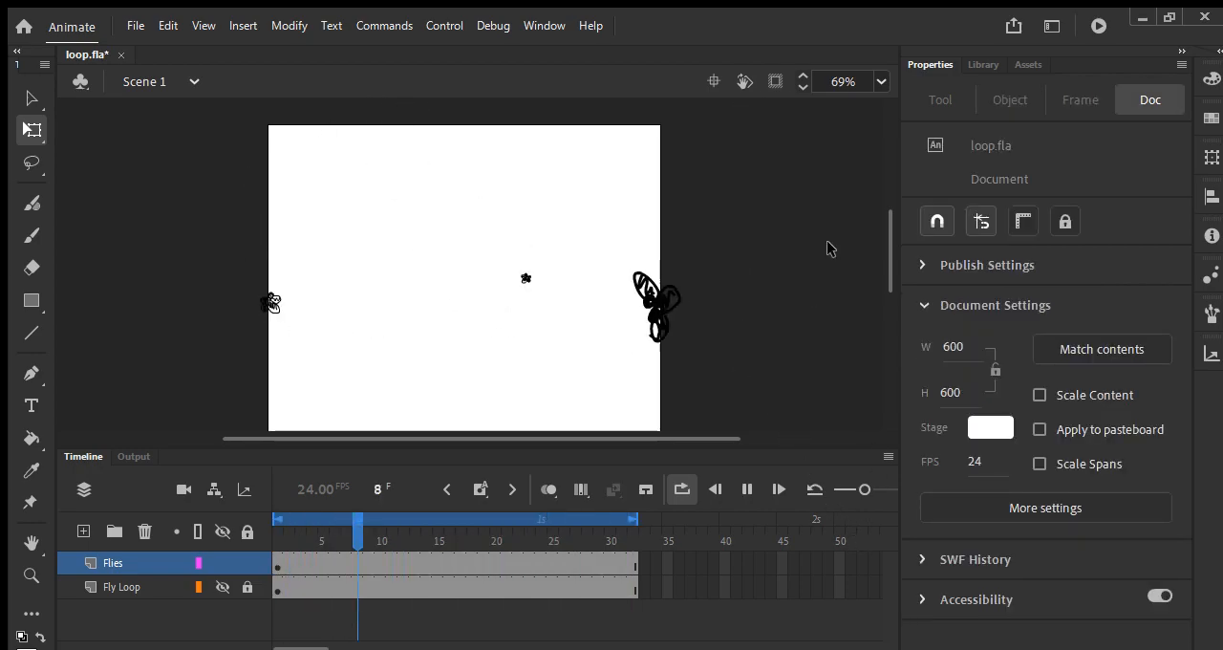
pyautogui.press('Return')
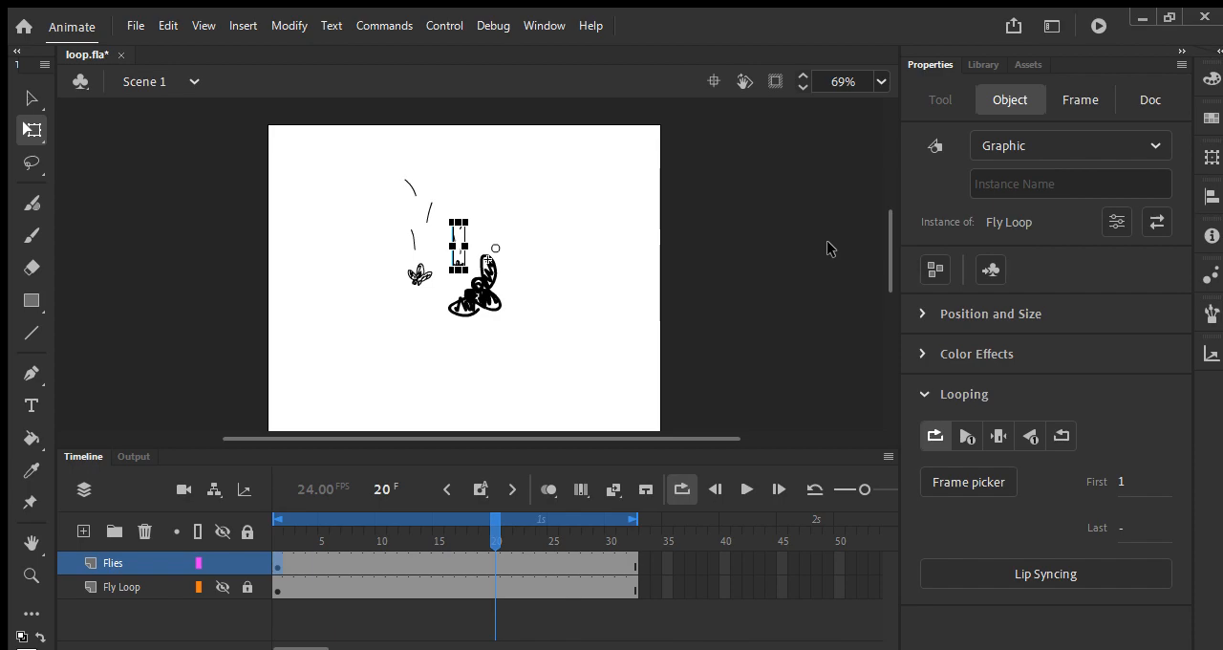
pyautogui.hotkey('ctrl', 's')
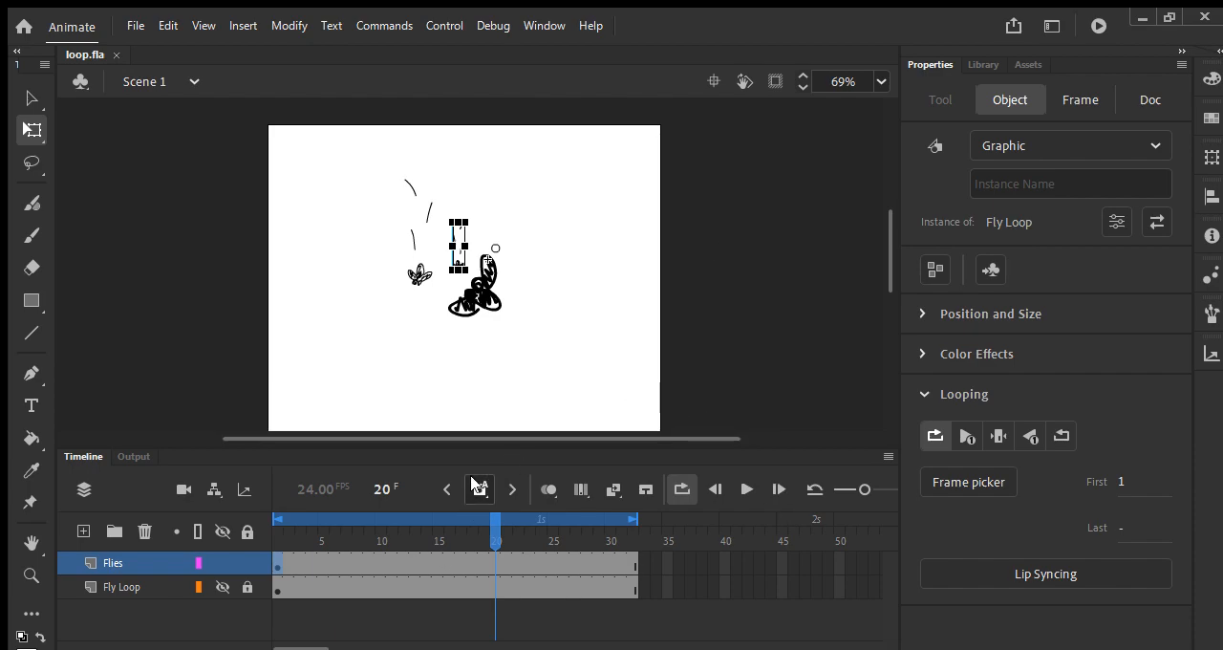
# Step: Add a new layer named Cat above the Flies layer
pyautogui.moveTo(490, 446); pyautogui.dragTo(484, 484)
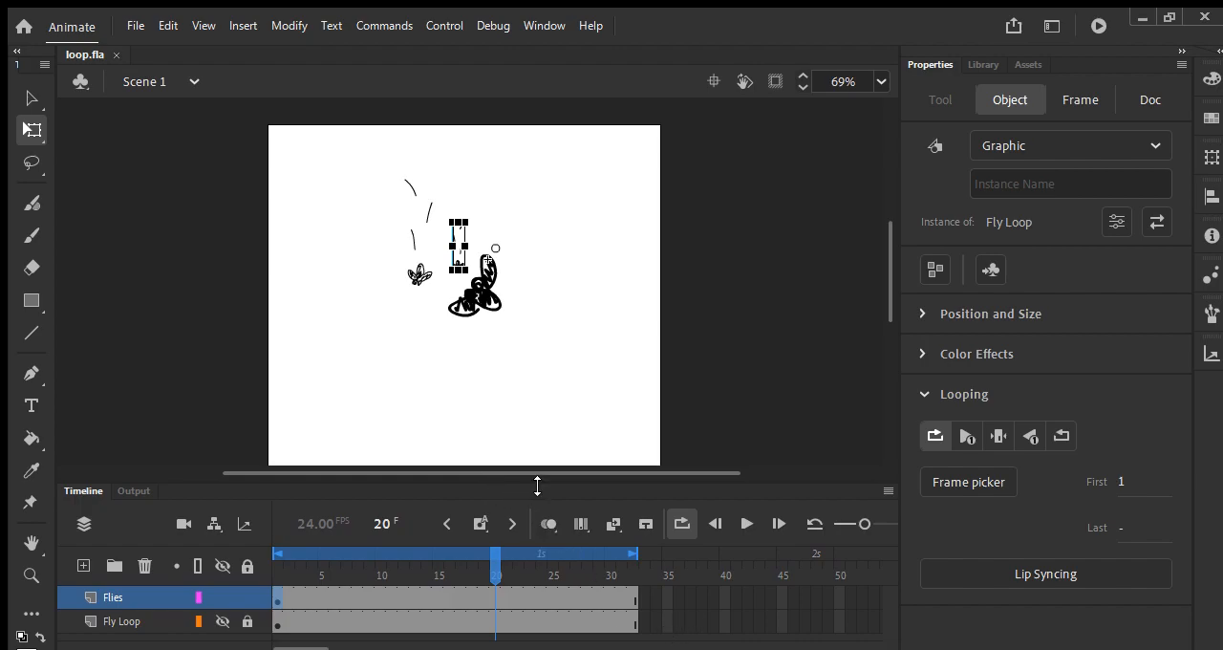
pyautogui.moveTo(535, 485); pyautogui.dragTo(527, 448)
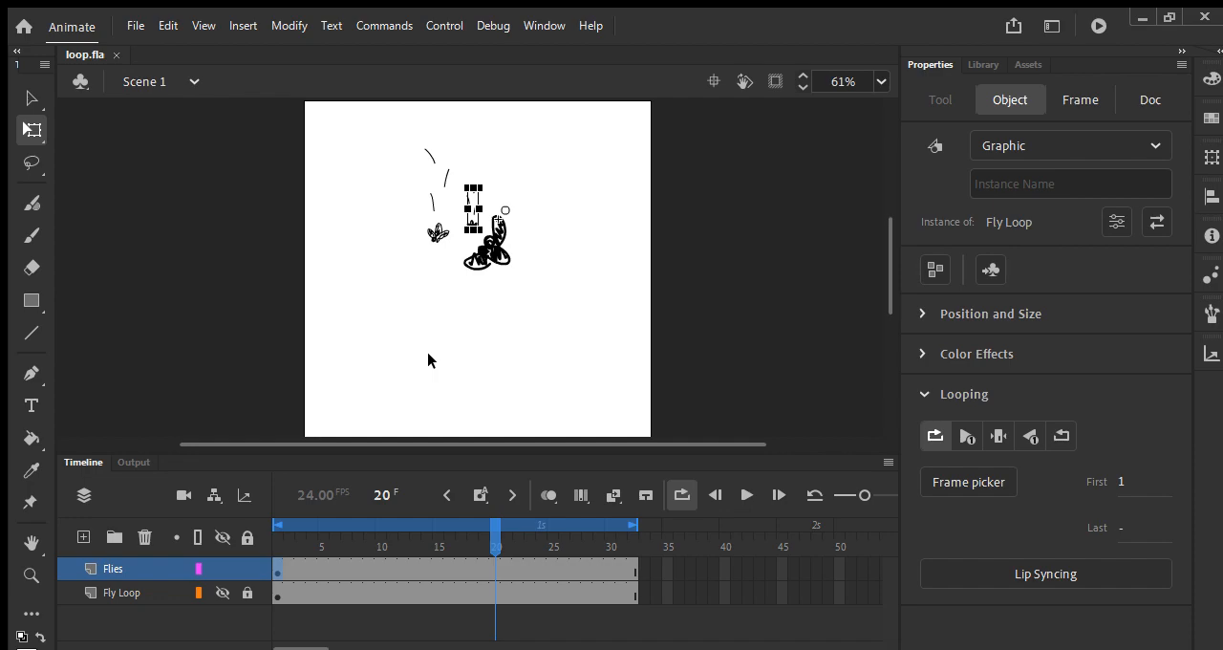
pyautogui.click(84, 537)
pyautogui.click(99, 566)
pyautogui.doubleClick(113, 569)
pyautogui.write('C')
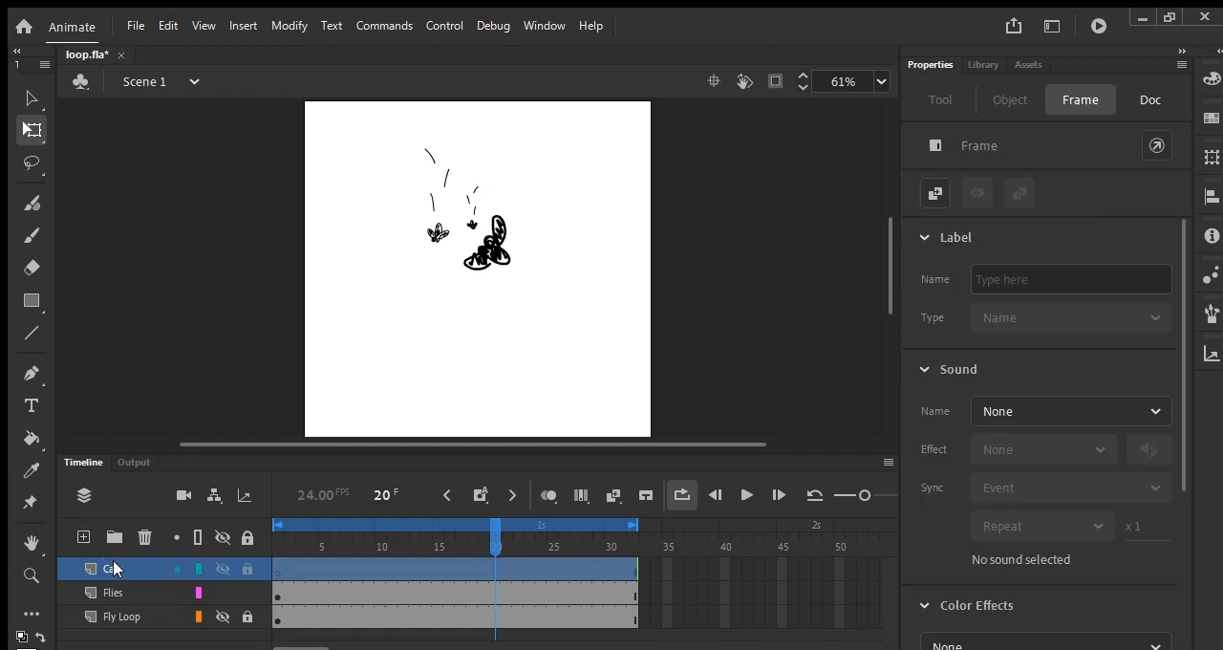
pyautogui.write('at')
# Step: At frame 1 of the Cat layer, draw a cat outline in the canvas's lower right with a black Paint Brush stroke
pyautogui.moveTo(495, 537); pyautogui.dragTo(273, 541)
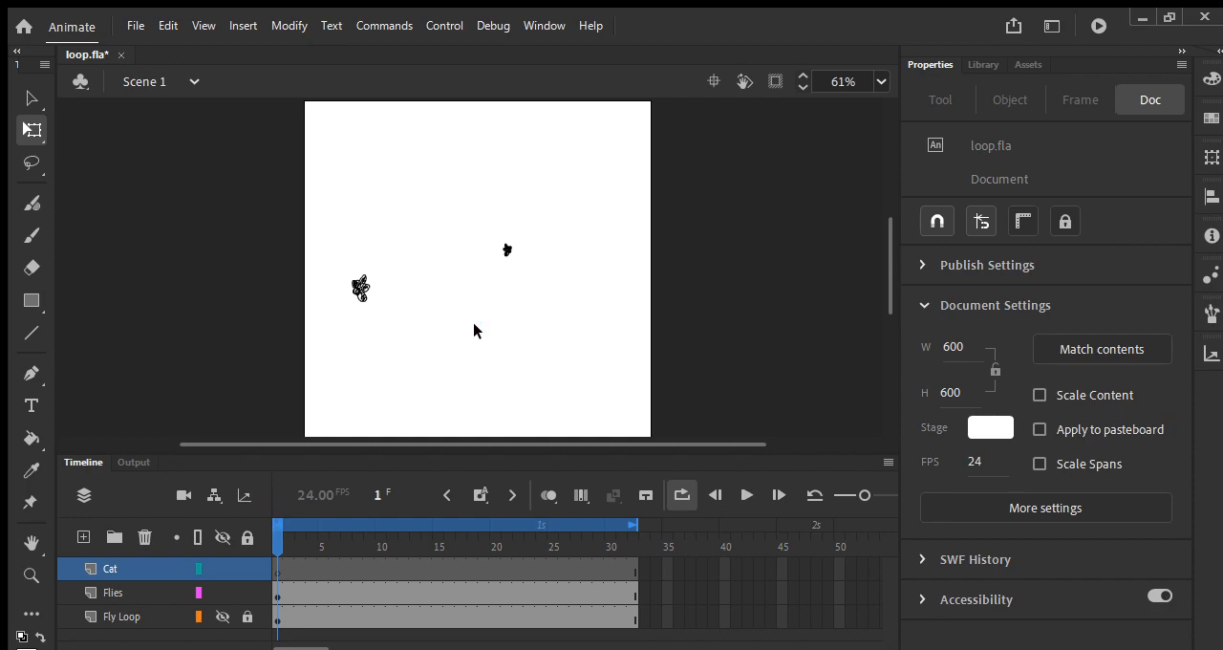
pyautogui.press('y')
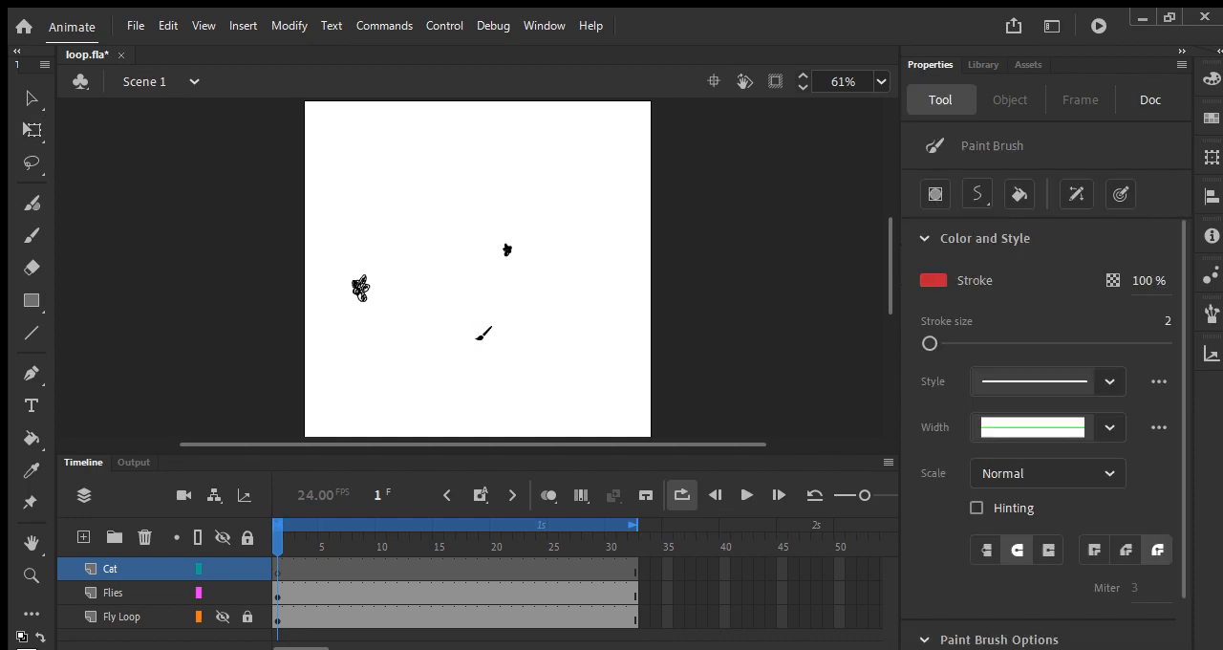
pyautogui.click(928, 278)
pyautogui.click(641, 347)
pyautogui.moveTo(464, 308); pyautogui.dragTo(472, 352)
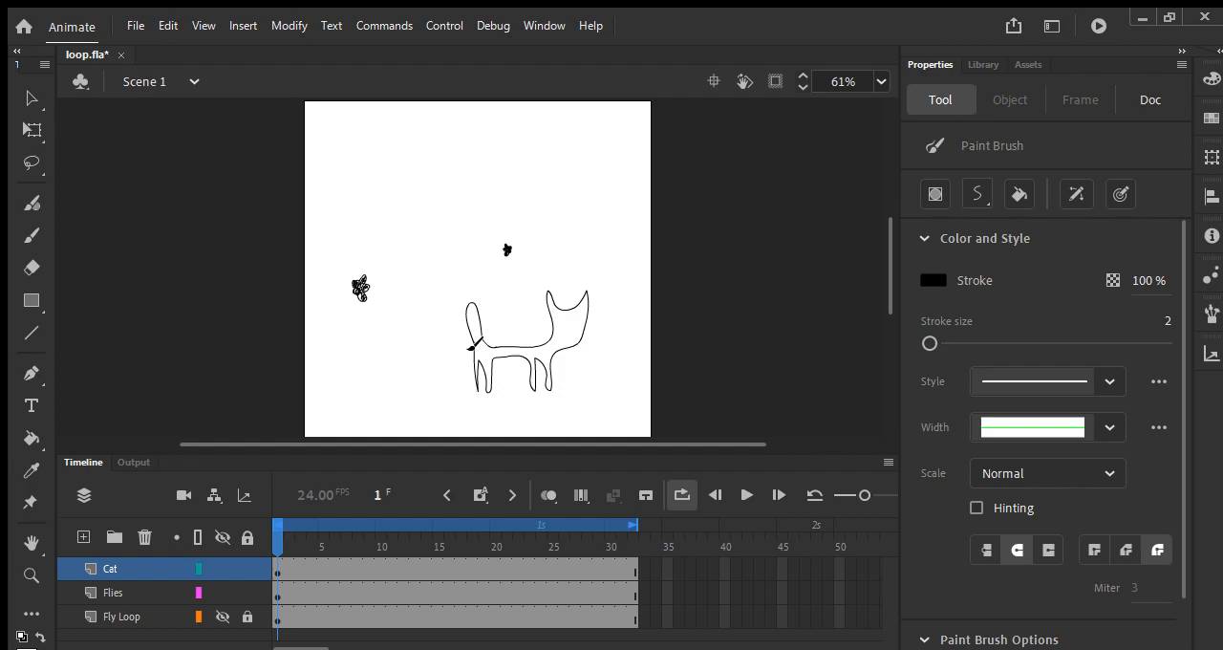
# Step: Lock the Cat layer and draw two X-shaped eyes on the cat's face on a new layer named Eyes
pyautogui.click(244, 567)
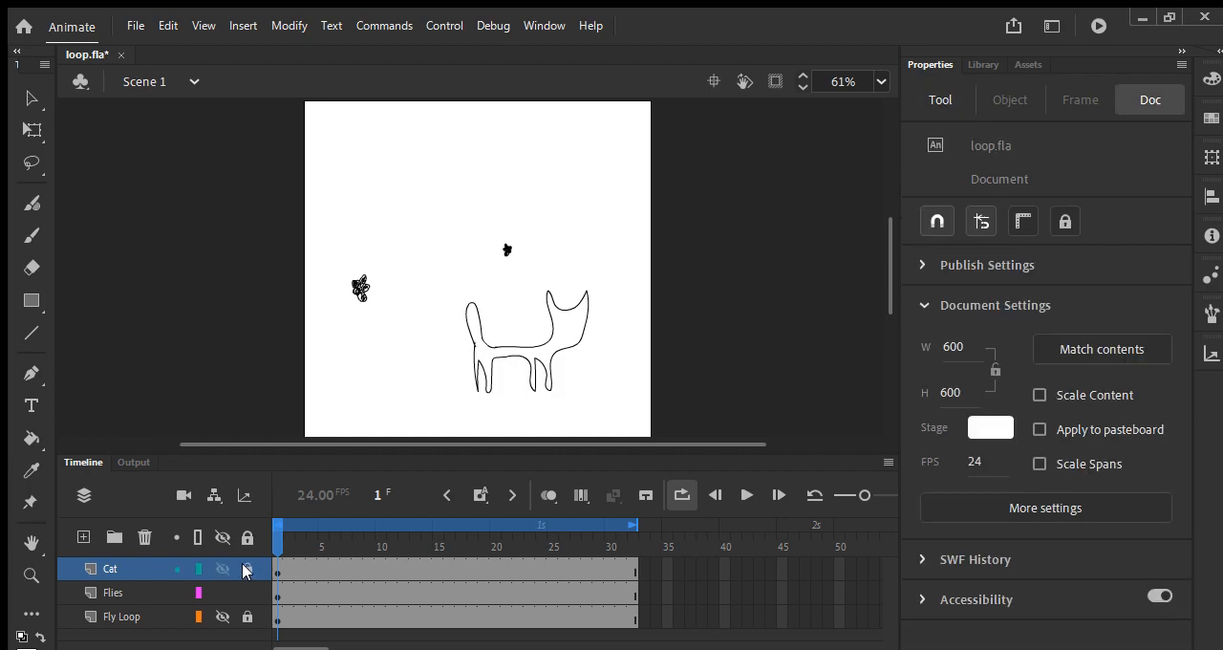
pyautogui.click(83, 537)
pyautogui.click(118, 568)
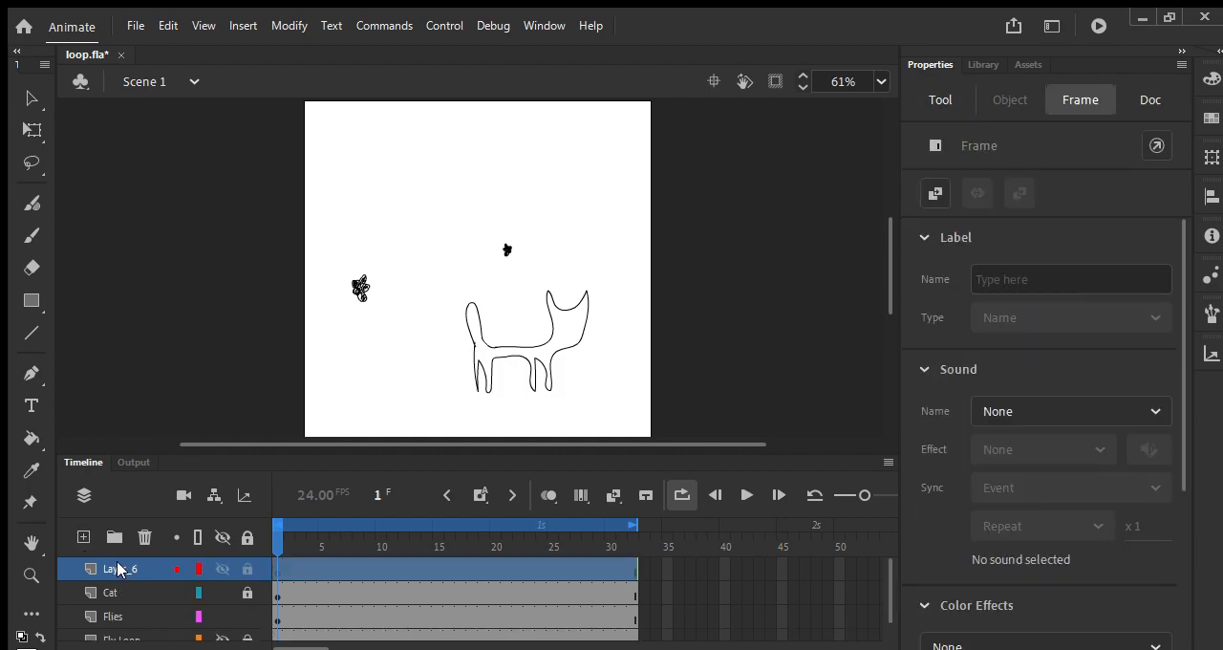
pyautogui.doubleClick(120, 569)
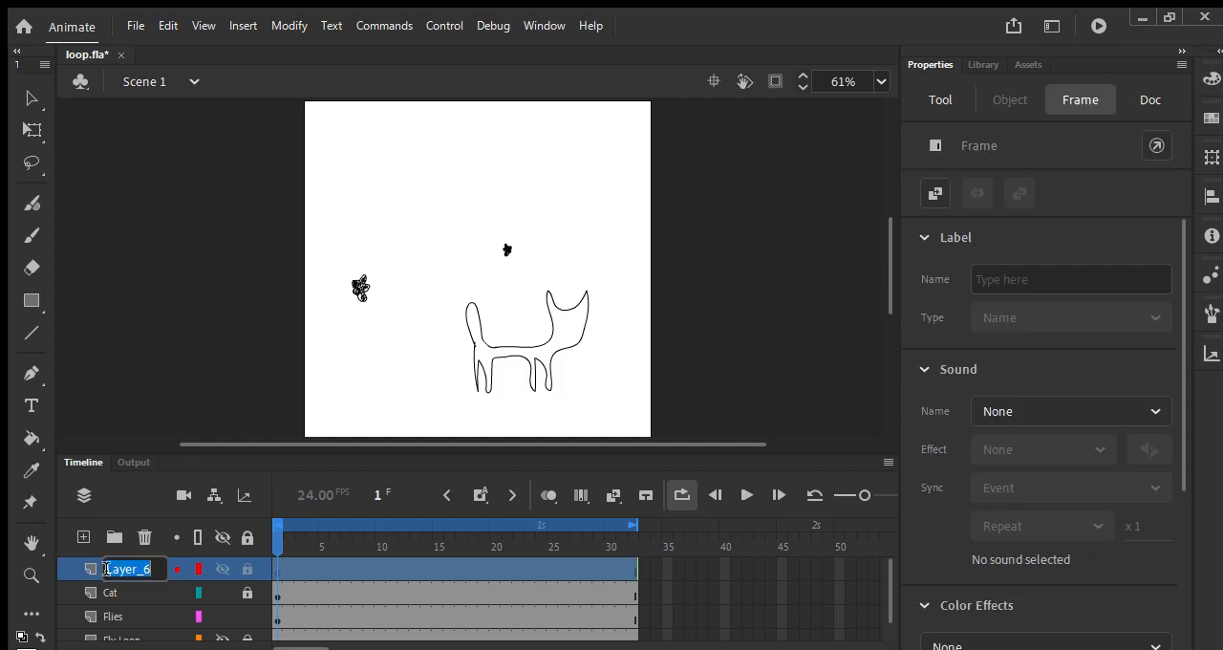
pyautogui.write('Eyes')
pyautogui.press('Return')
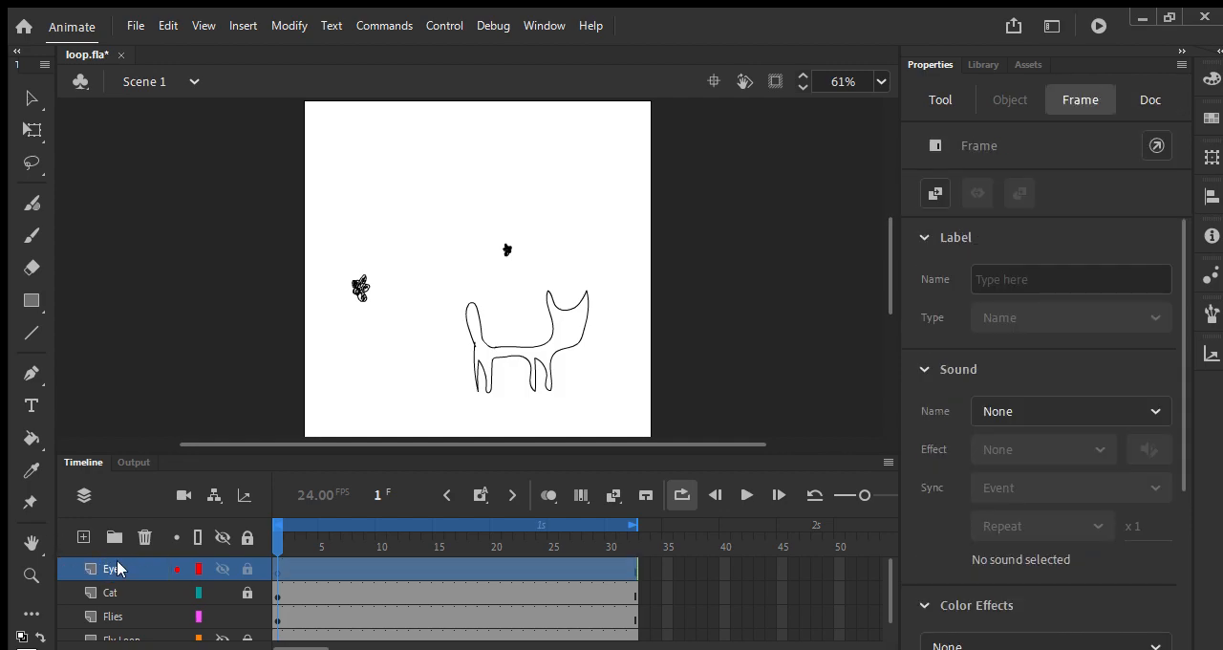
pyautogui.moveTo(572, 327)
pyautogui.mouseDown()
pyautogui.moveTo(559, 337)
pyautogui.moveTo(565, 318)
pyautogui.moveTo(579, 329)
pyautogui.moveTo(580, 318)
pyautogui.mouseUp()
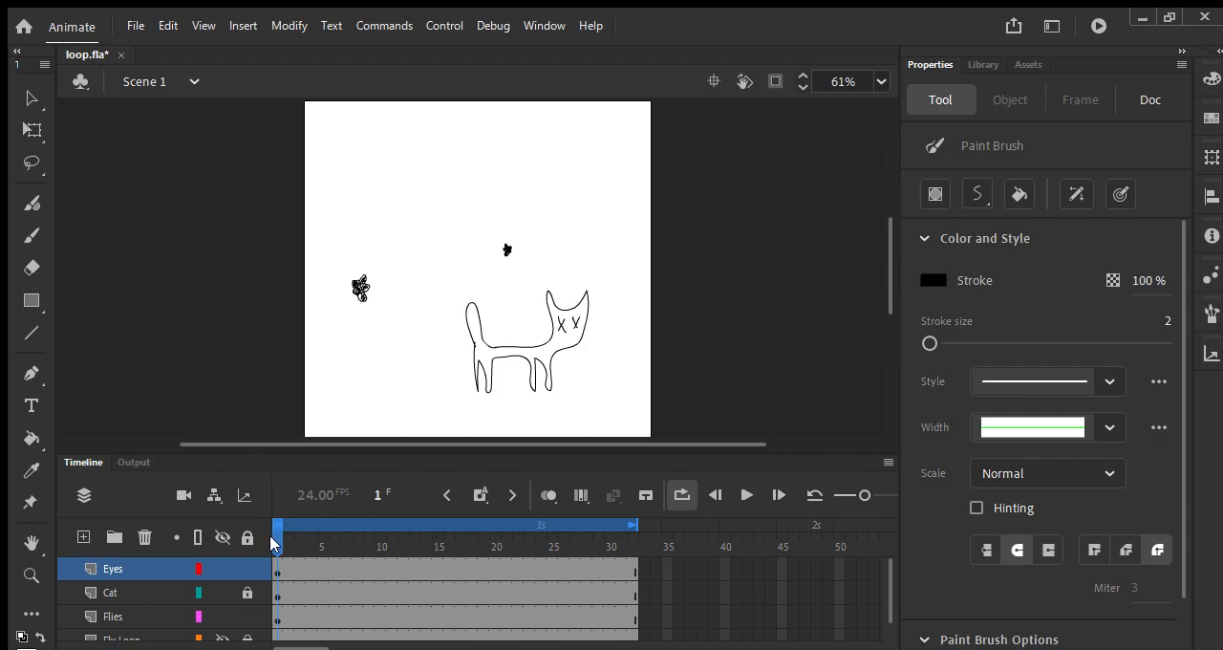
# Step: Insert a blank keyframe at frame 16 of the Eyes layer
pyautogui.moveTo(275, 542); pyautogui.dragTo(636, 565)
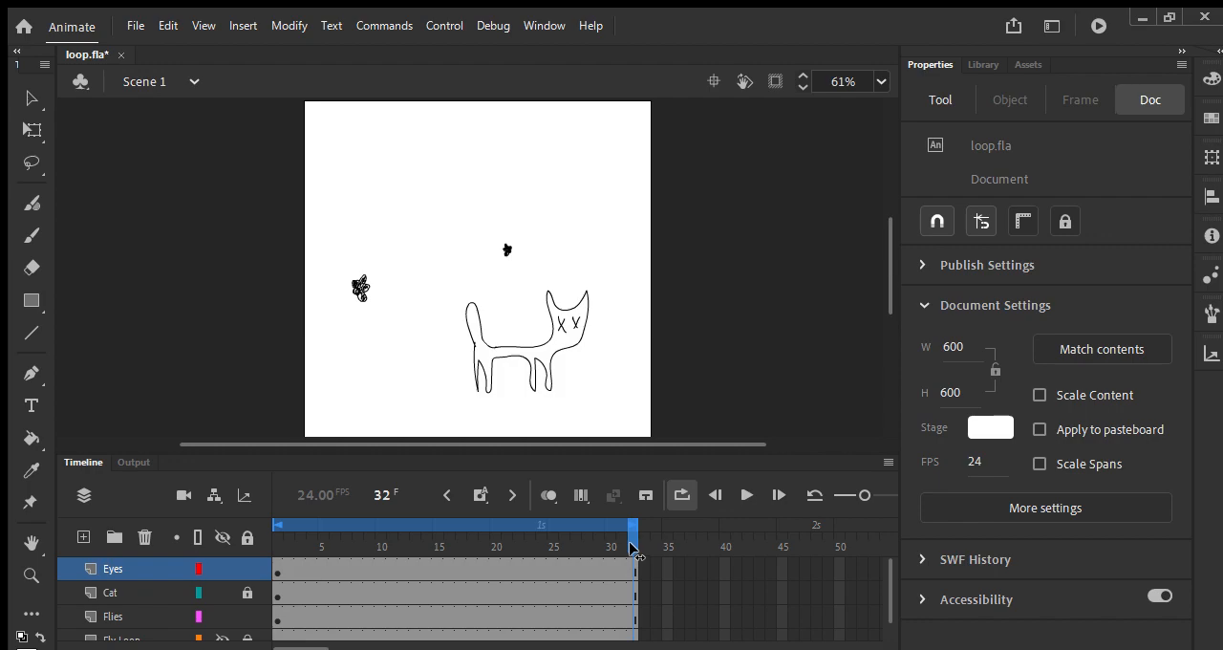
pyautogui.moveTo(630, 548); pyautogui.dragTo(446, 552)
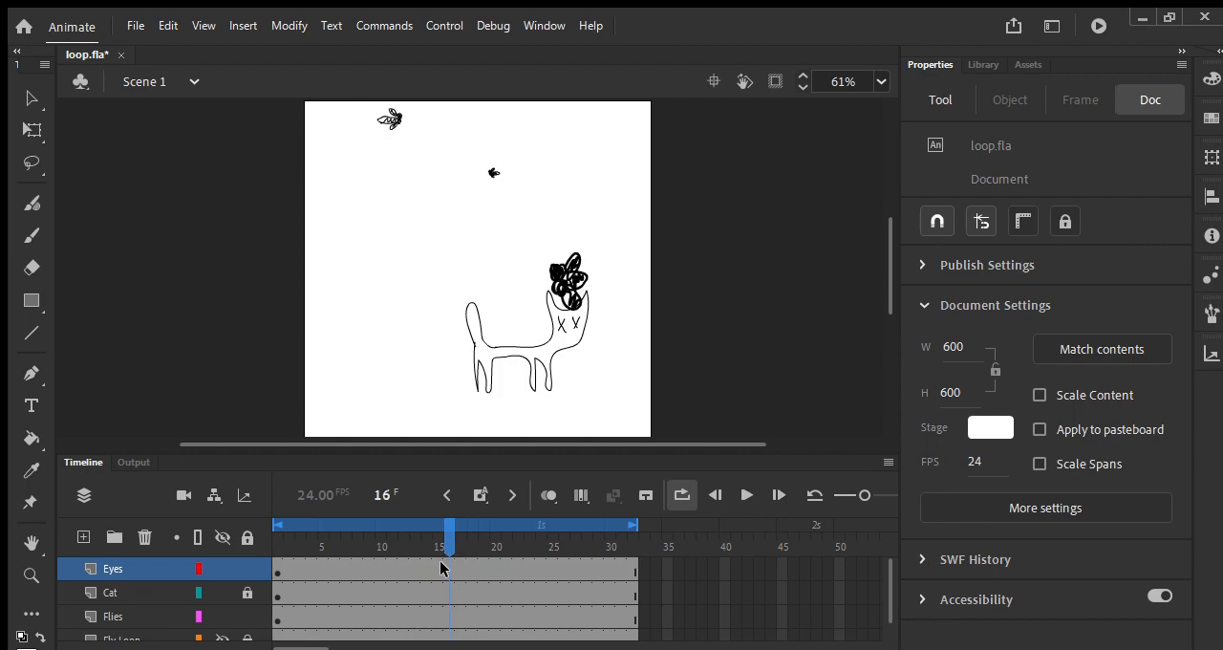
pyautogui.click(441, 568)
pyautogui.press('F7')
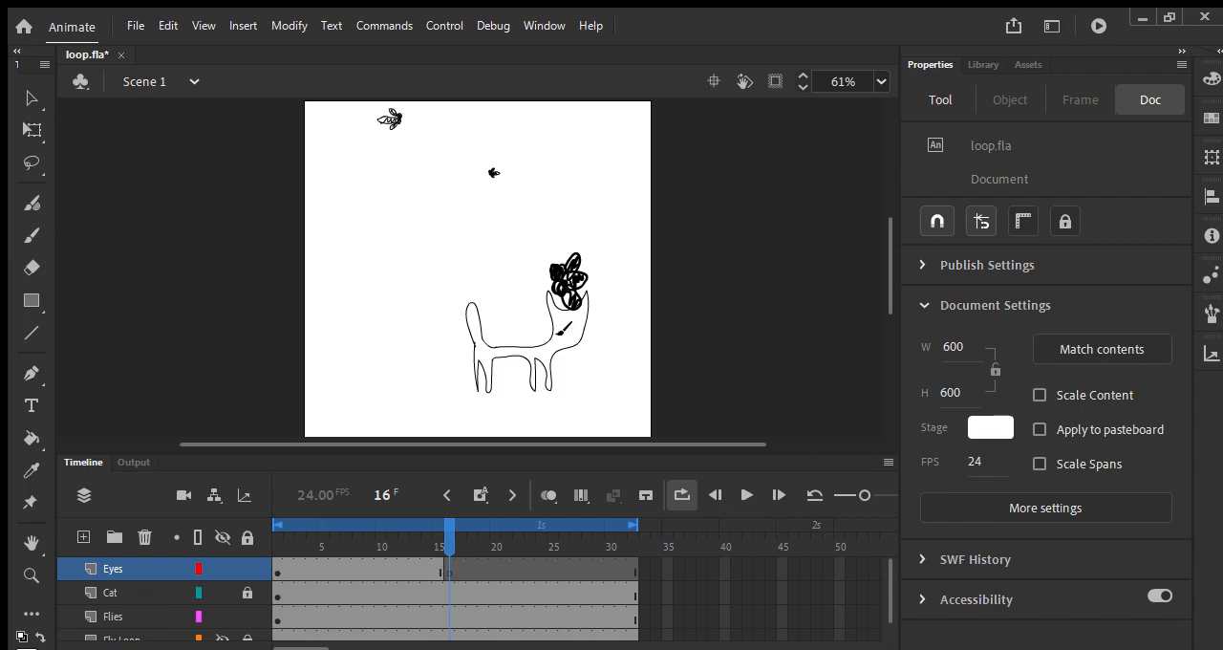
# Step: With onion skinning on, draw two short horizontal closed-eye strokes on the cat's face at frame 16 of the Eyes layer
pyautogui.click(548, 494)
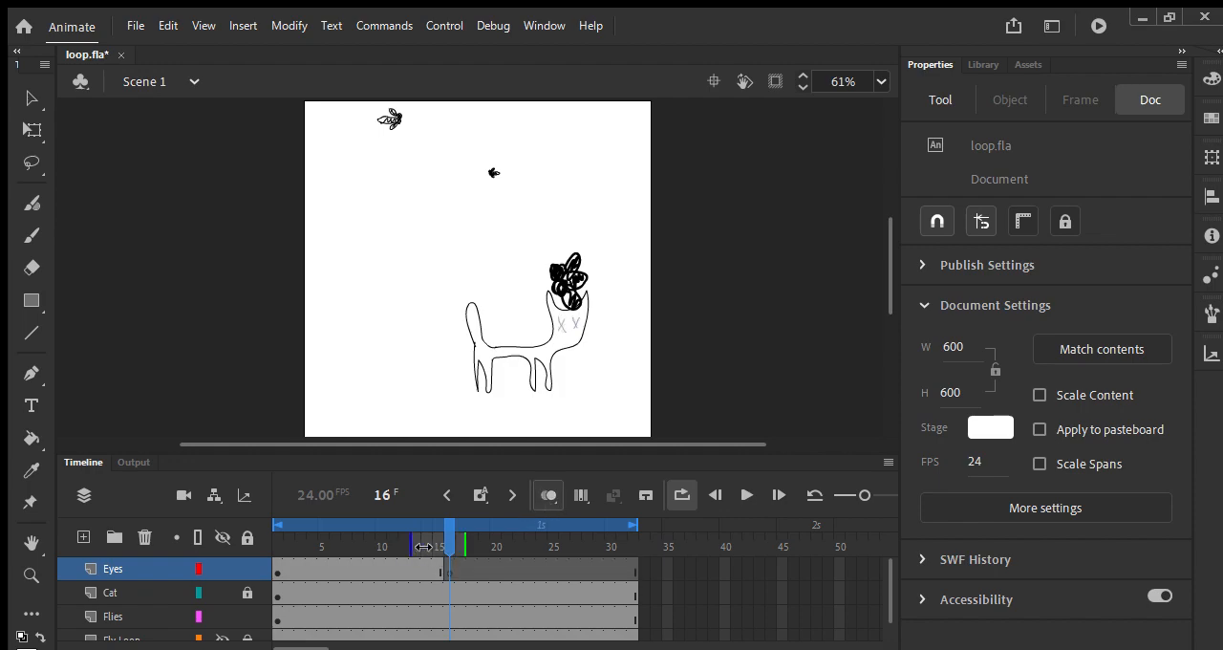
pyautogui.moveTo(556, 326); pyautogui.dragTo(568, 325)
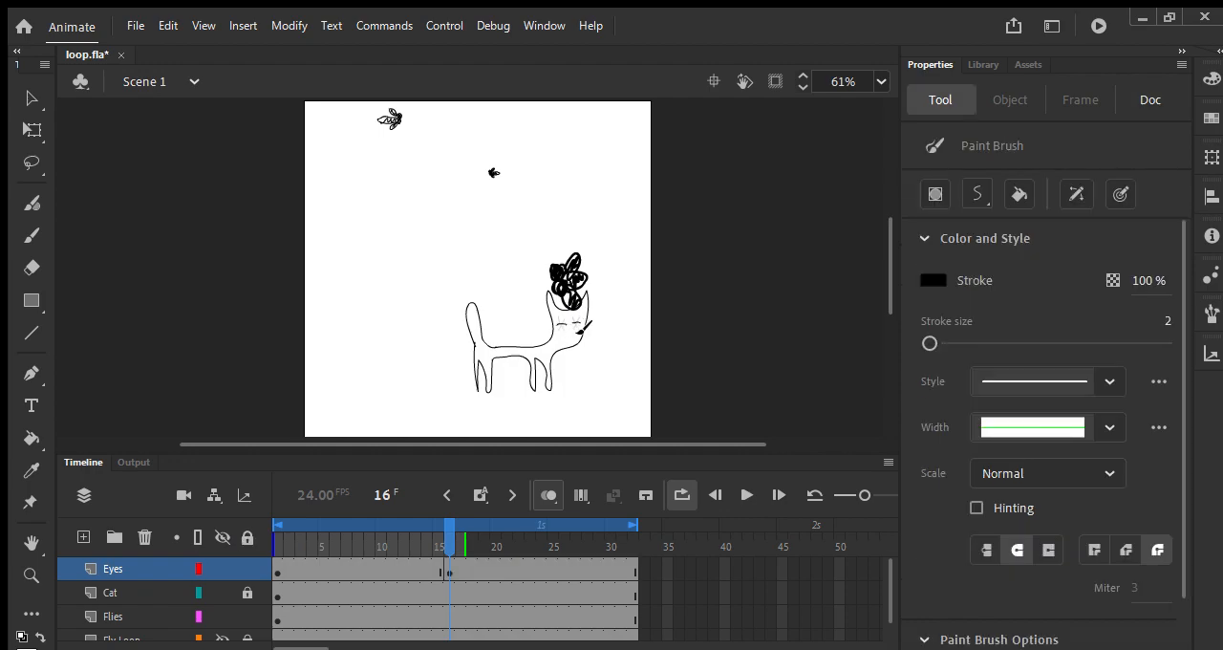
# Step: Copy the X-shaped eyes keyframe from frame 1 to frame 18 of the Eyes layer and turn off onion skinning
pyautogui.press('.')
pyautogui.press('.')
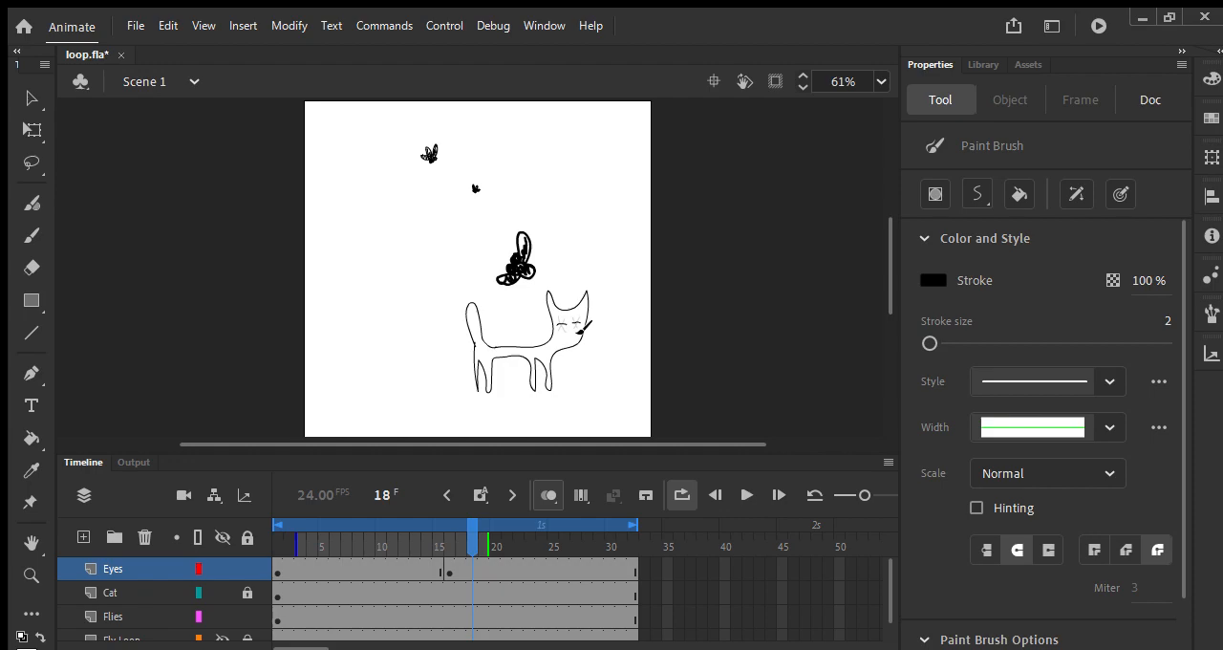
pyautogui.click(277, 571)
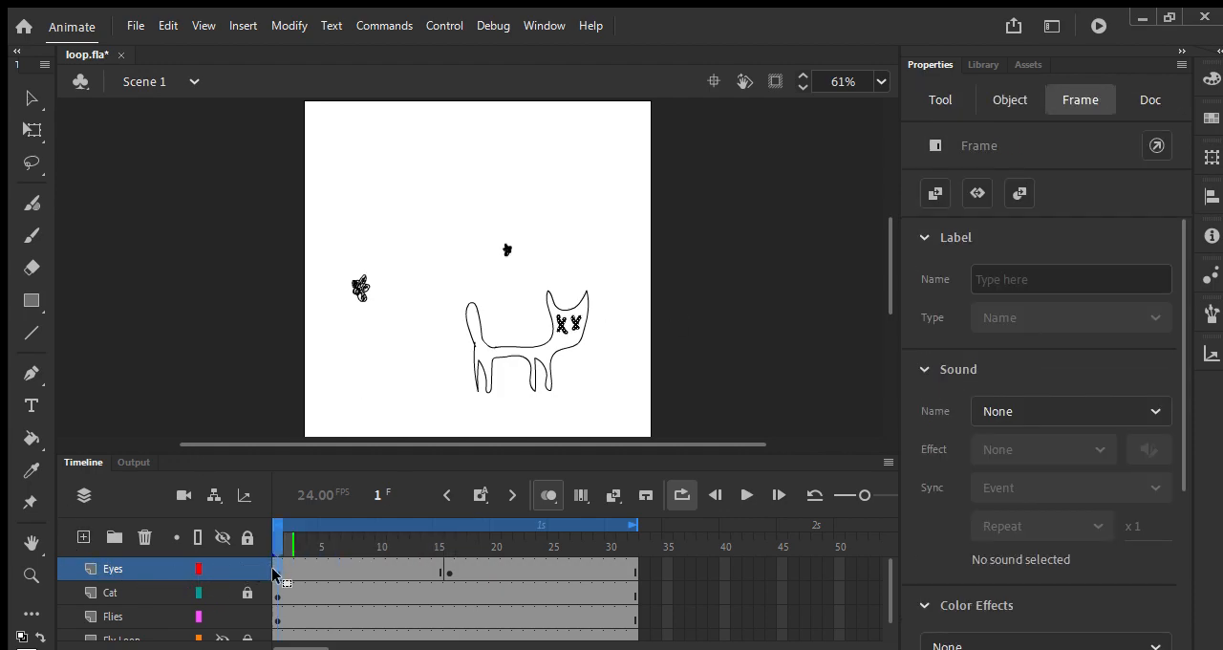
pyautogui.moveTo(271, 570); pyautogui.dragTo(467, 571)
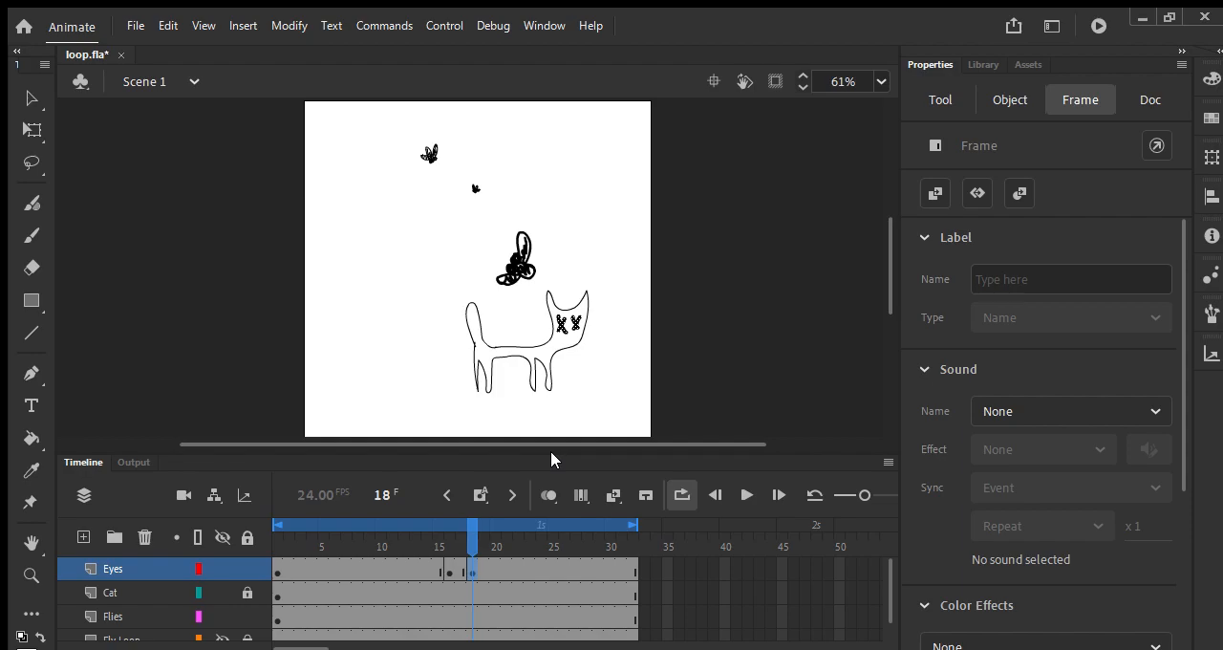
pyautogui.press('v')
pyautogui.click(702, 271)
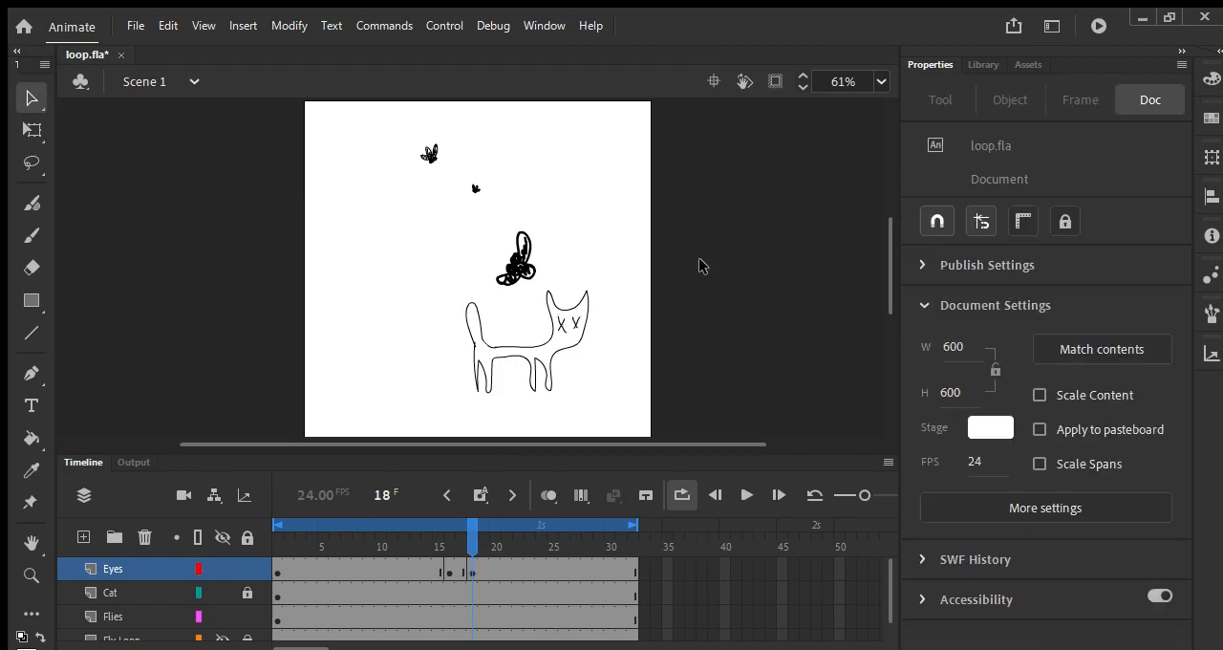
# Step: Play the looping scene from the start to check the cat's blink
pyautogui.press('Return')
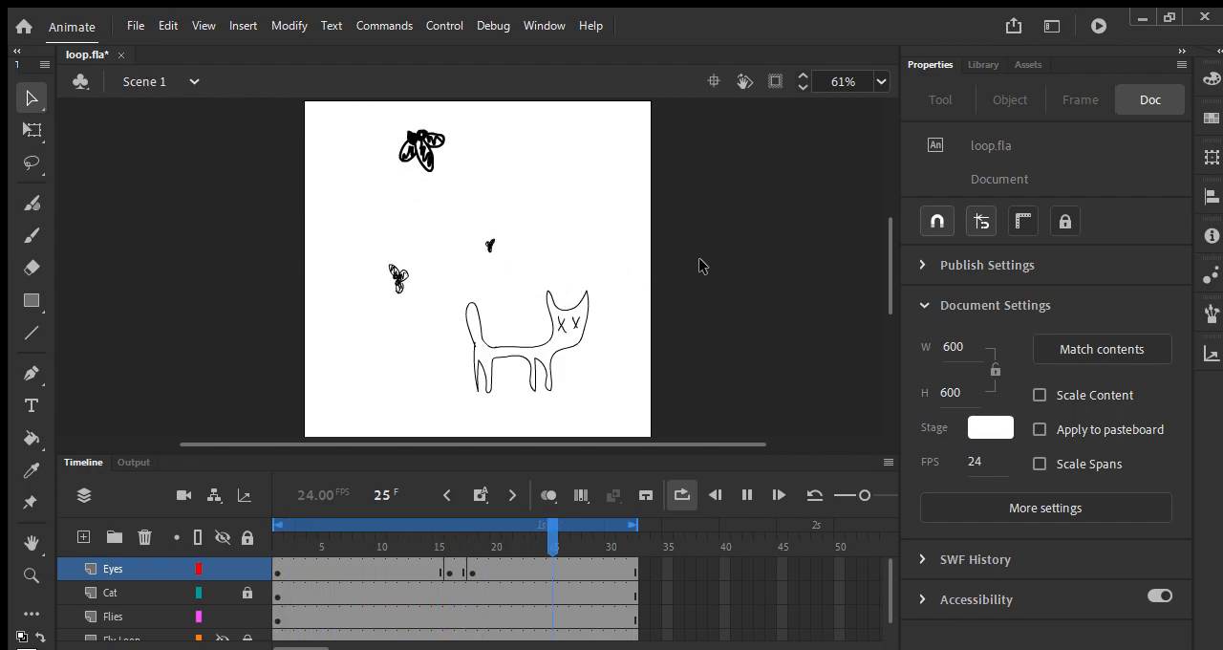
pyautogui.press('Return')
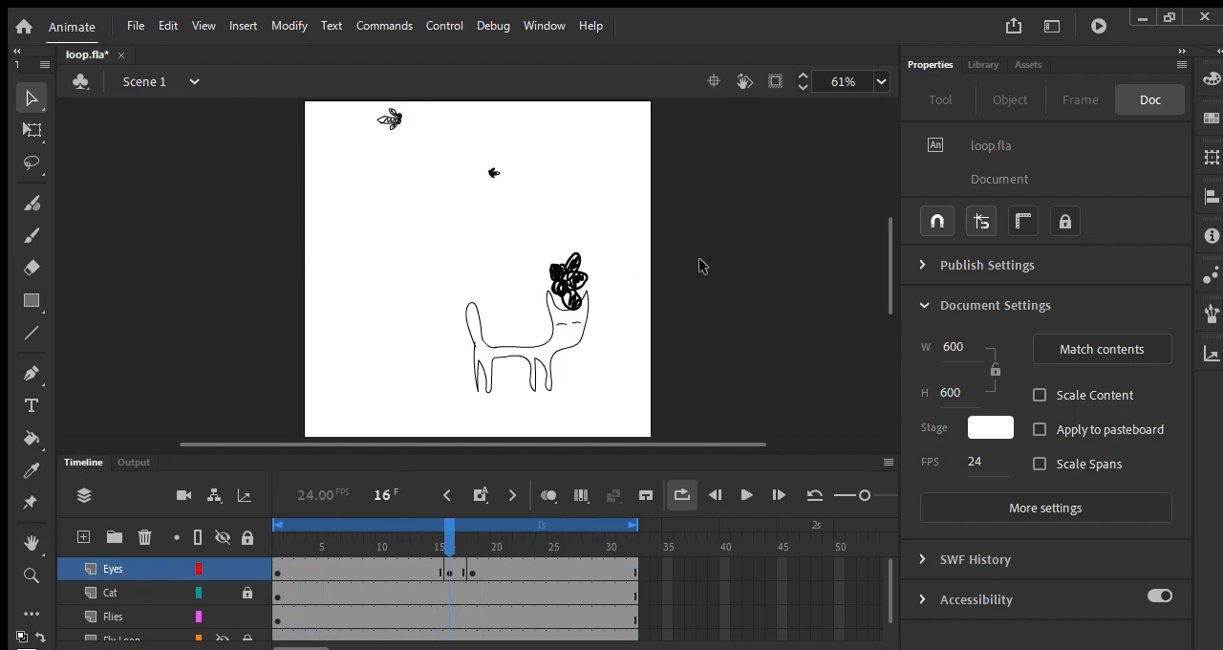
pyautogui.moveTo(295, 539); pyautogui.dragTo(275, 534)
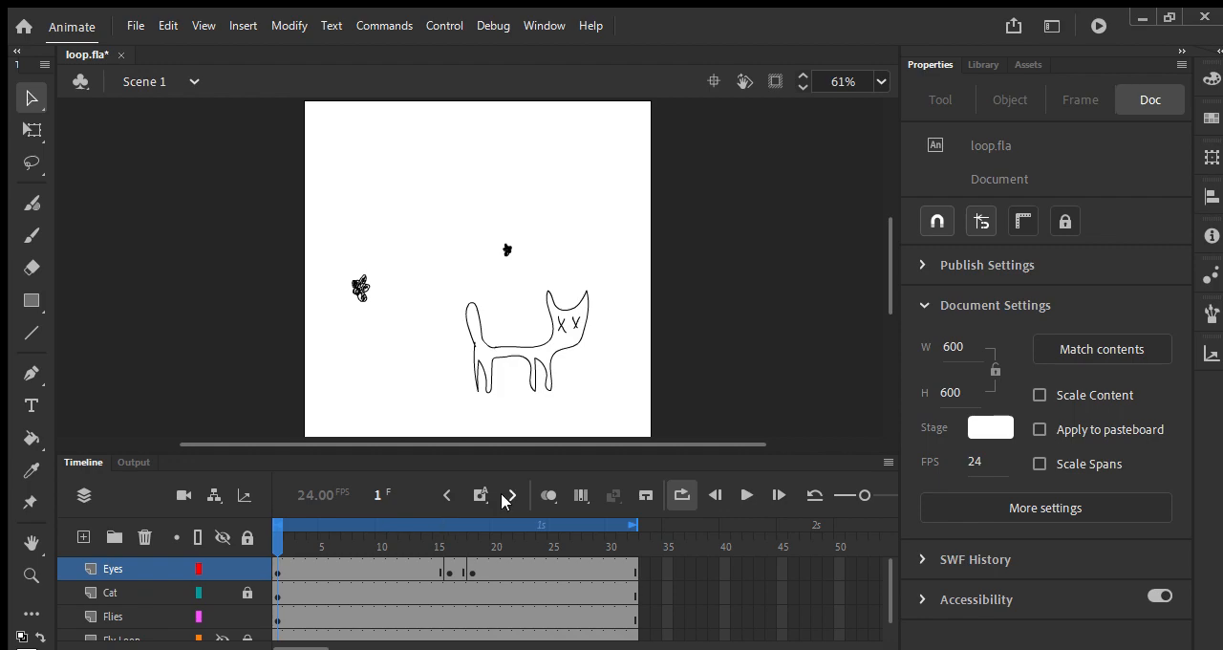
pyautogui.press('Return')
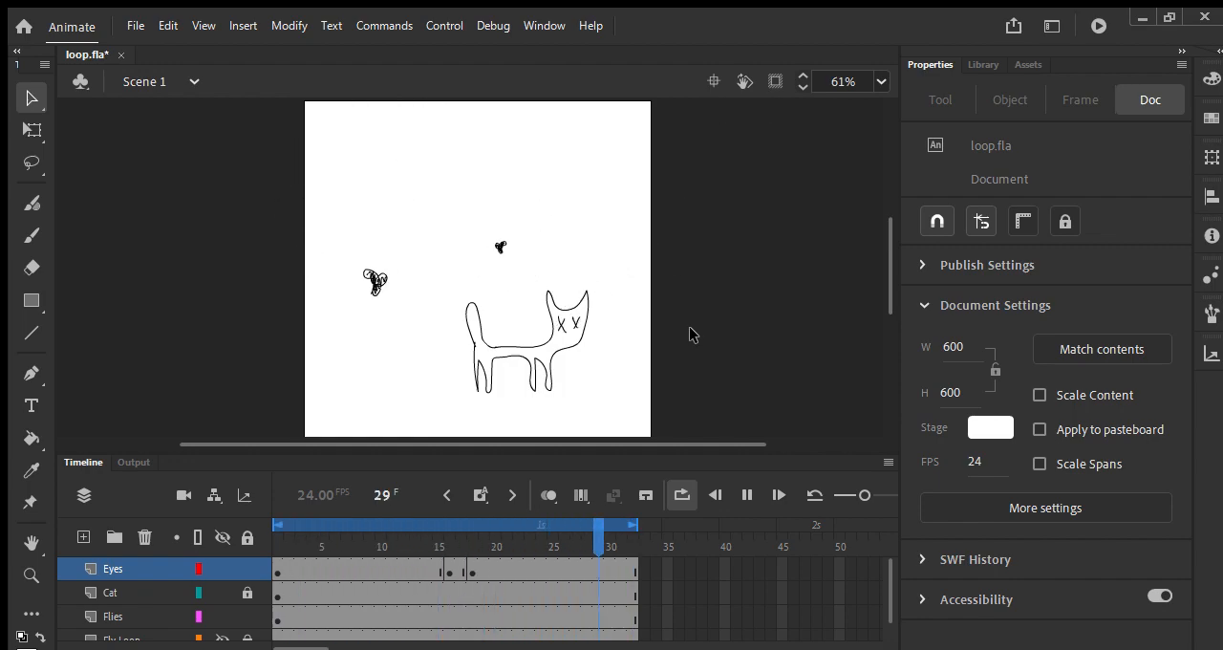
pyautogui.press('Return')
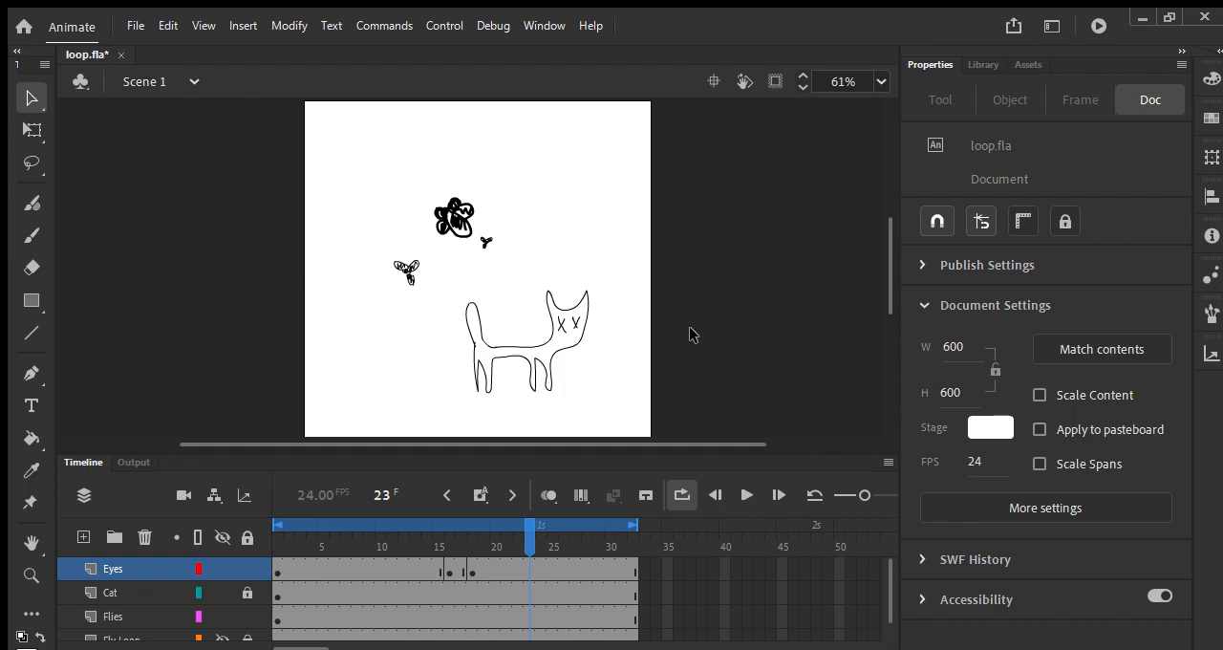
# Step: Enlarge the timeline area to show all layers and extend the Flies layer's frames to frame 62
pyautogui.moveTo(661, 457); pyautogui.dragTo(659, 389)
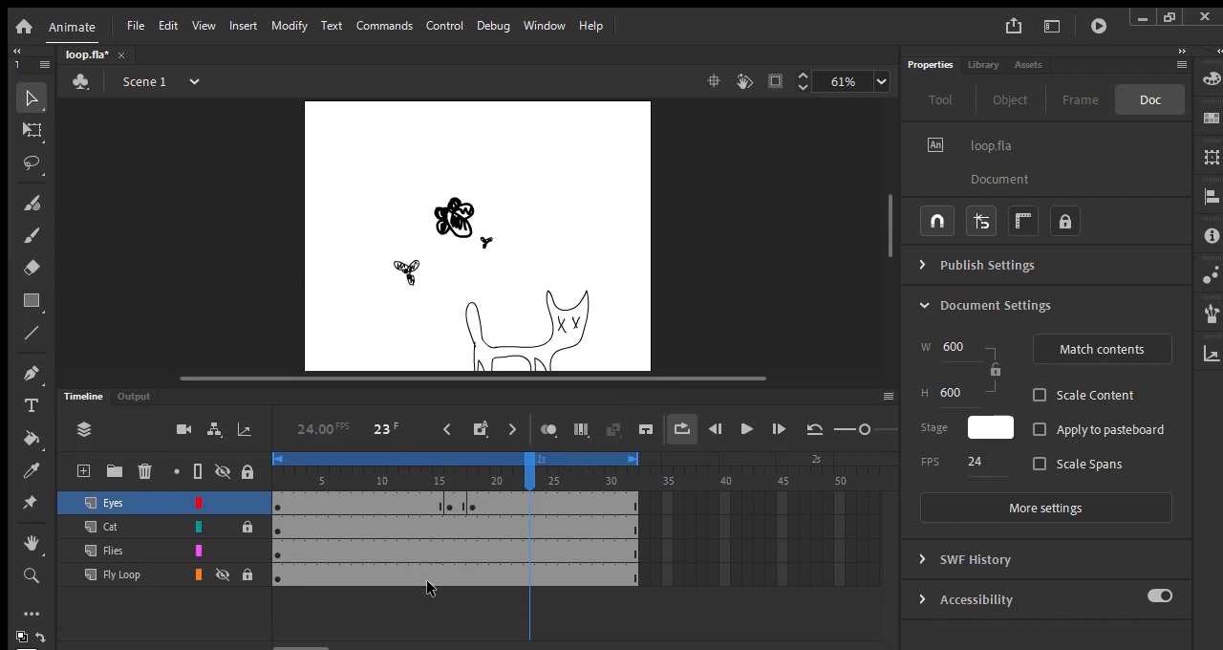
pyautogui.click(630, 547)
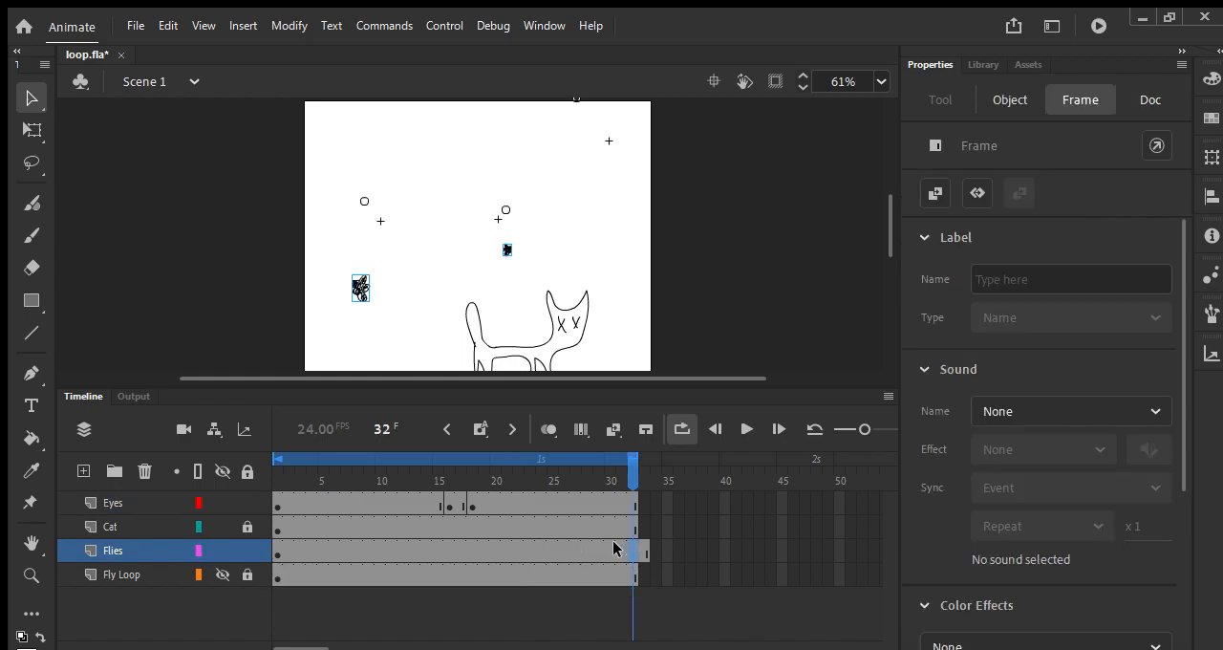
pyautogui.press('F5')
pyautogui.press('F5')
pyautogui.press('F5')
pyautogui.press('F5')
pyautogui.press('F5')
pyautogui.press('F5')
pyautogui.press('F5')
pyautogui.press('F5')
pyautogui.press('F5')
pyautogui.press('F5')
pyautogui.press('F5')
pyautogui.press('F5')
pyautogui.press('F5')
pyautogui.press('F5')
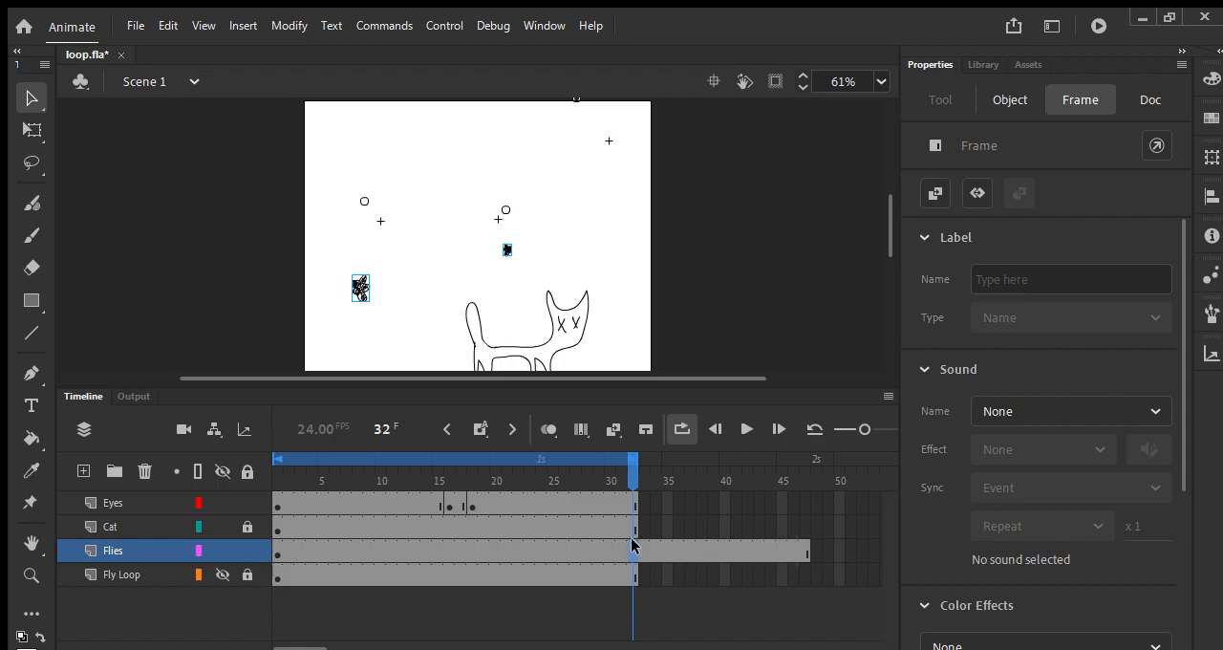
pyautogui.press('F5')
pyautogui.press('F5')
pyautogui.press('F5')
pyautogui.press('F5')
pyautogui.press('F5')
pyautogui.press('F5')
pyautogui.press('F5')
pyautogui.moveTo(857, 426); pyautogui.dragTo(848, 426)
pyautogui.press('F5')
pyautogui.press('F5')
pyautogui.press('F5')
pyautogui.press('F5')
pyautogui.press('F5')
pyautogui.press('F5')
pyautogui.press('F5')
pyautogui.press('Return')
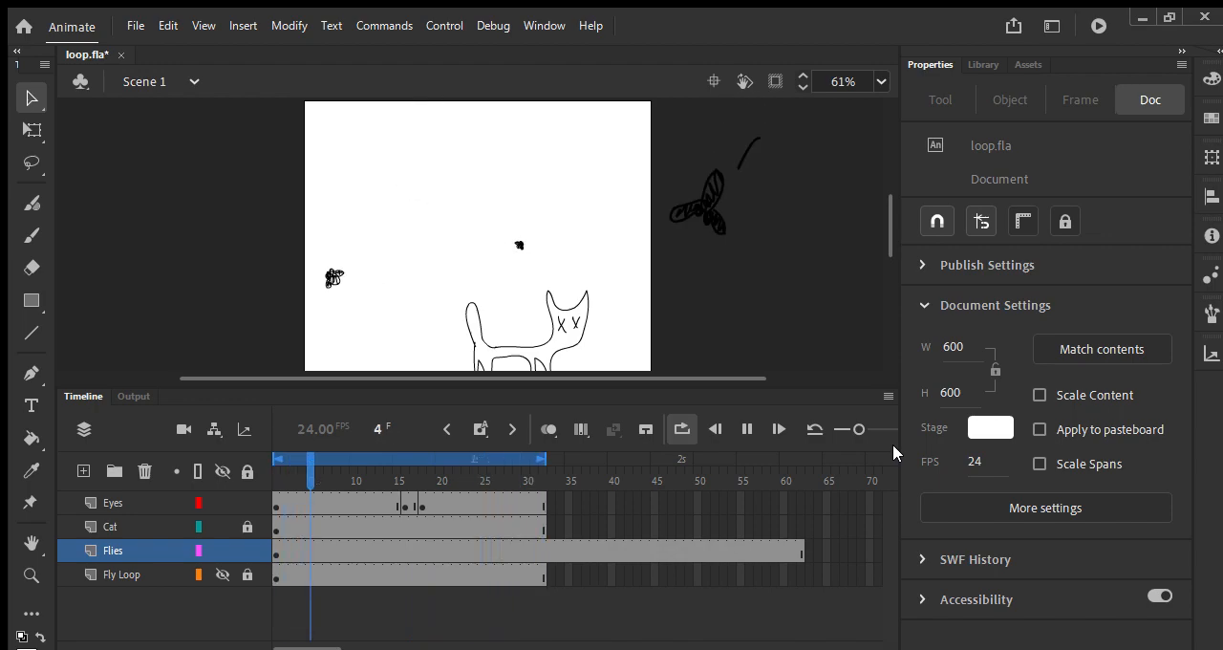
pyautogui.press('Return')
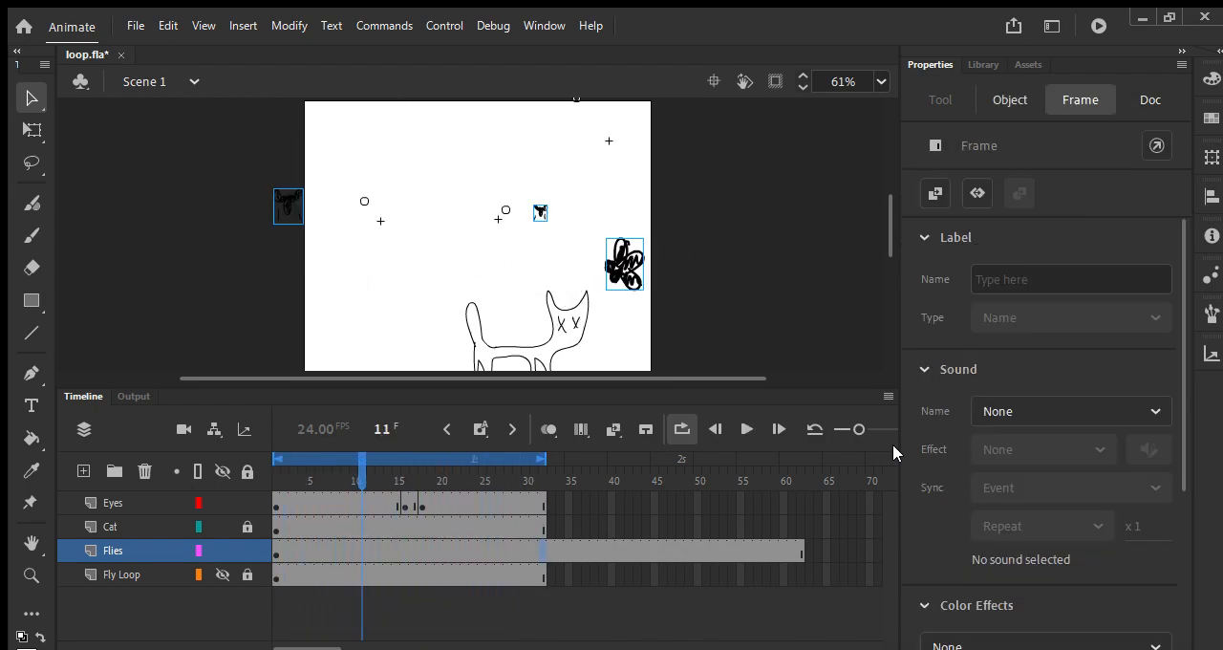
# Step: Move the Eyes layer's blink keyframes to start at frame 10 and place copies of them at frames 40 and 50
pyautogui.moveTo(405, 505); pyautogui.dragTo(354, 500)
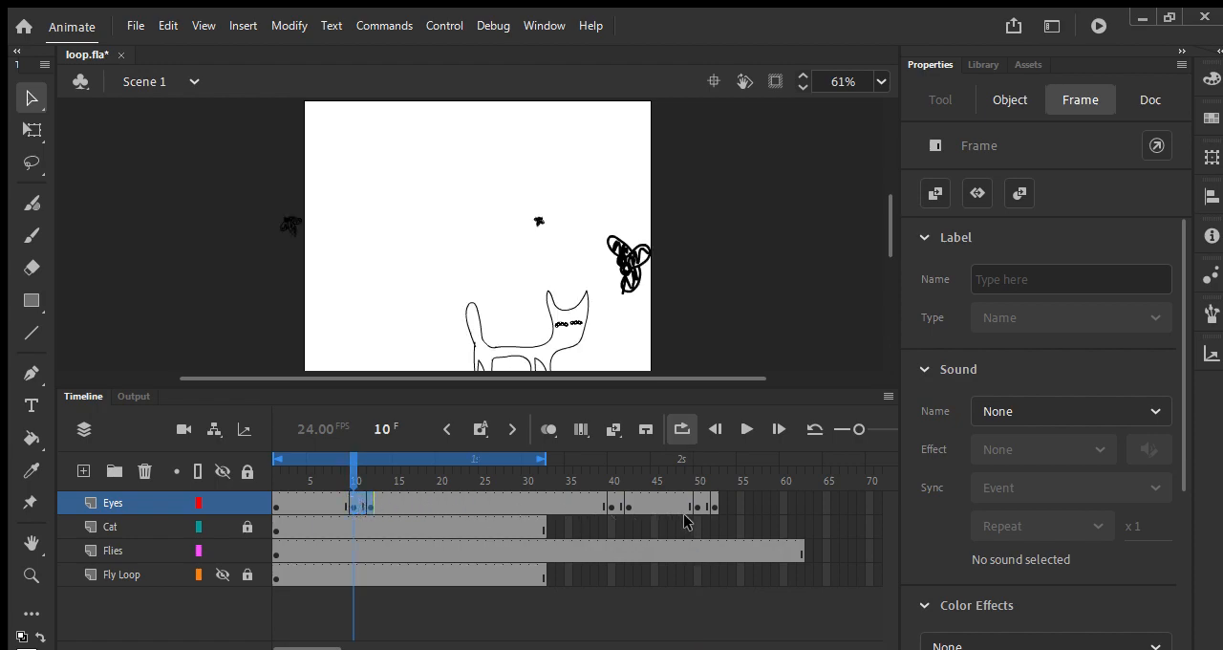
# Step: Extend the Eyes layer's last span to frame 62
pyautogui.click(710, 501)
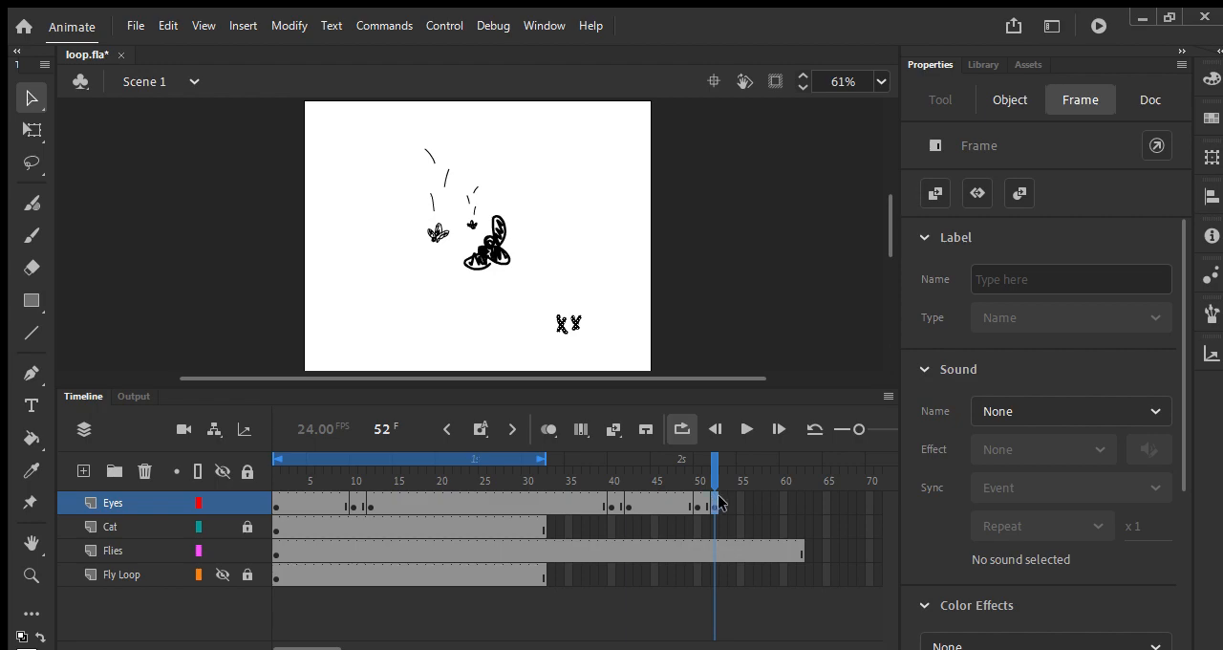
pyautogui.press('F5')
pyautogui.press('F5')
pyautogui.press('F5')
pyautogui.press('F5')
pyautogui.press('F5')
pyautogui.press('F5')
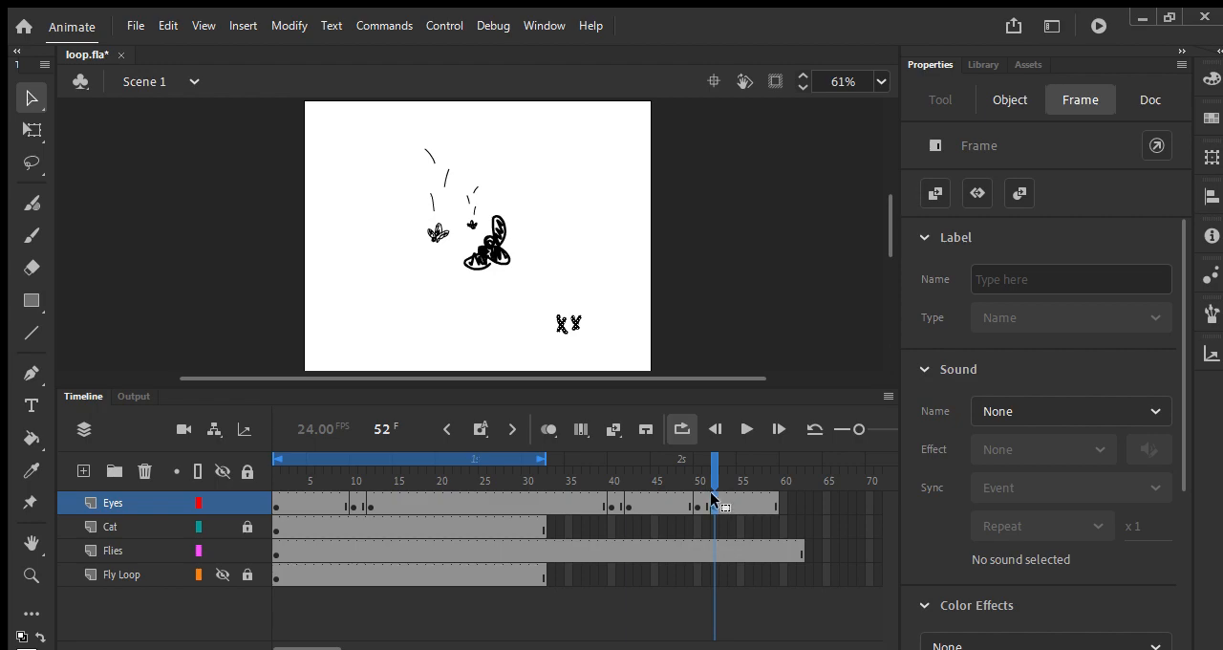
pyautogui.press('F5')
pyautogui.click(719, 480)
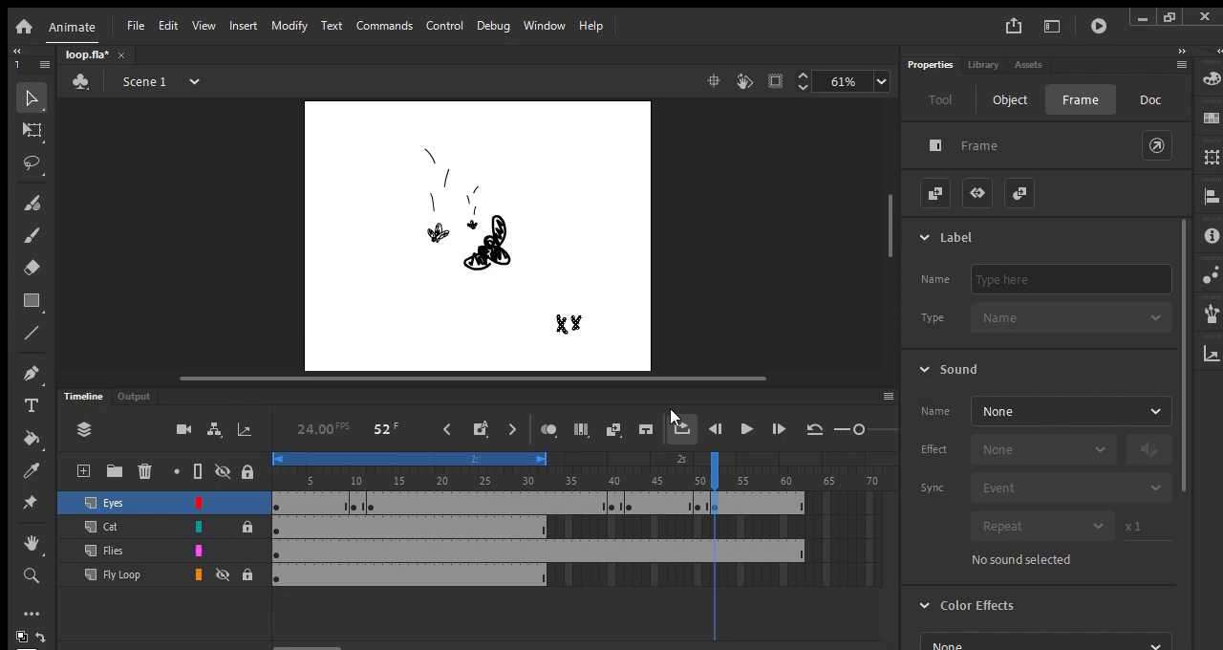
# Step: Extend the Cat layer's frames to frame 62
pyautogui.click(537, 522)
pyautogui.press('F5')
pyautogui.press('F5')
pyautogui.press('F5')
pyautogui.press('F5')
pyautogui.press('F5')
pyautogui.press('F5')
pyautogui.press('F5')
pyautogui.press('F5')
pyautogui.press('F5')
pyautogui.press('F5')
pyautogui.press('F5')
pyautogui.press('F5')
pyautogui.press('F5')
pyautogui.press('F5')
pyautogui.press('F5')
pyautogui.press('F5')
pyautogui.press('F5')
pyautogui.press('F5')
pyautogui.press('F5')
pyautogui.press('F5')
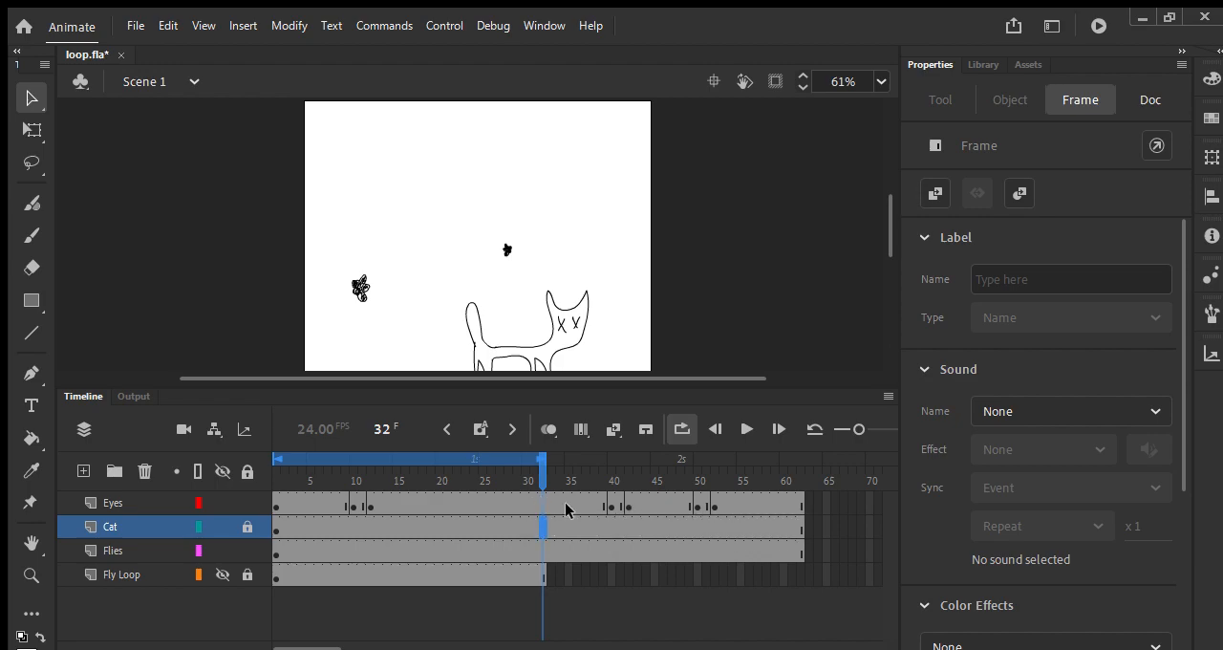
# Step: Extend the playback loop range to frame 62 and play the whole scene
pyautogui.press('Return')
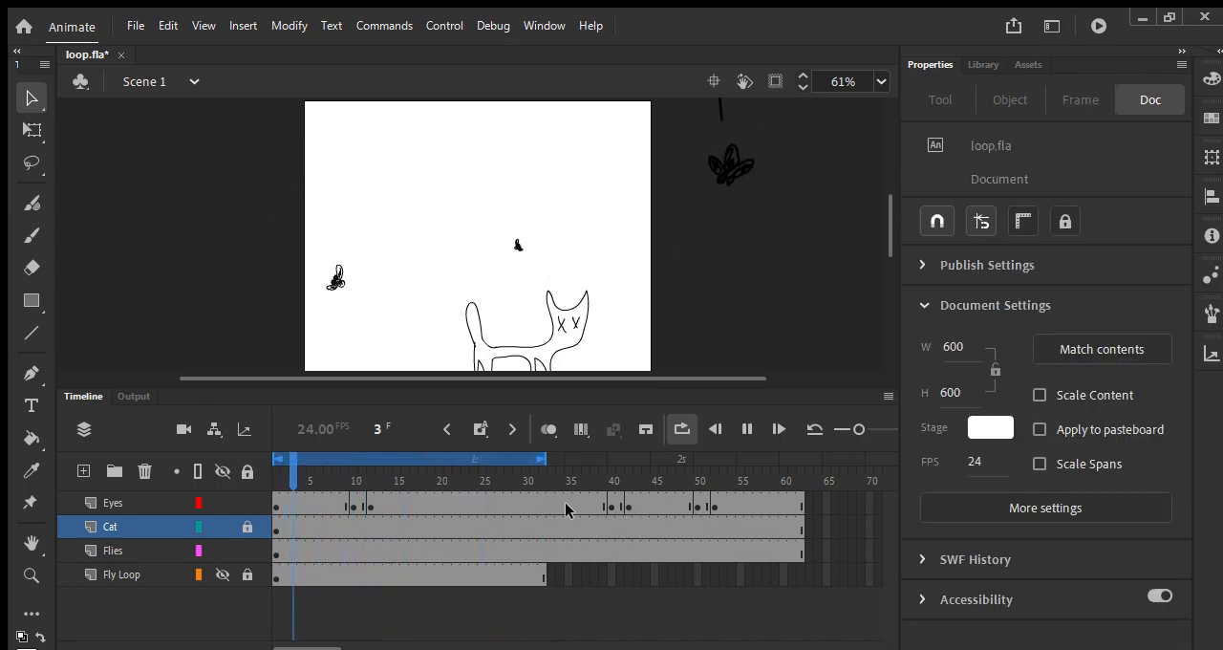
pyautogui.press('Return')
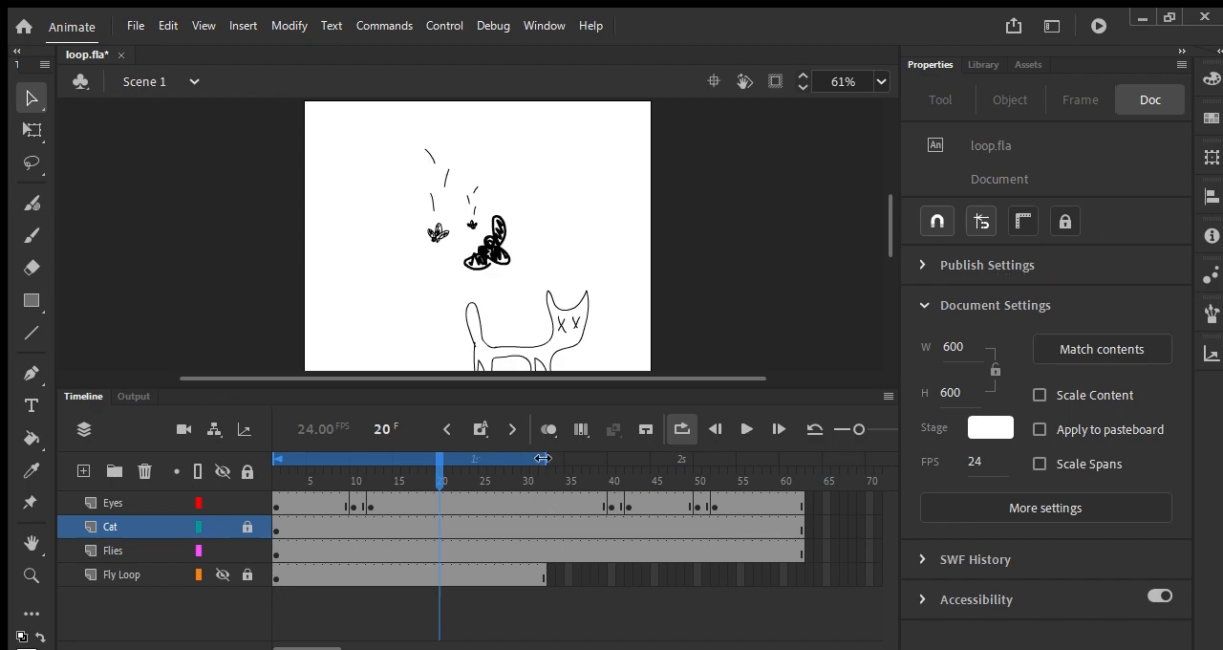
pyautogui.moveTo(549, 460); pyautogui.dragTo(804, 460)
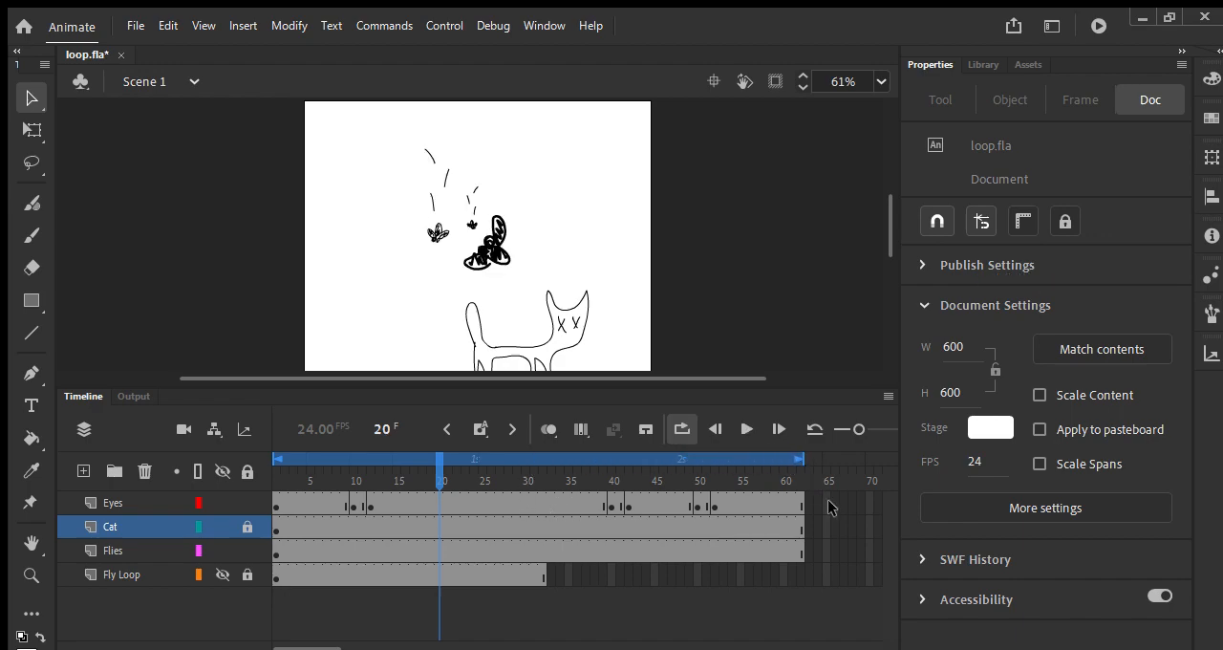
pyautogui.press('Return')
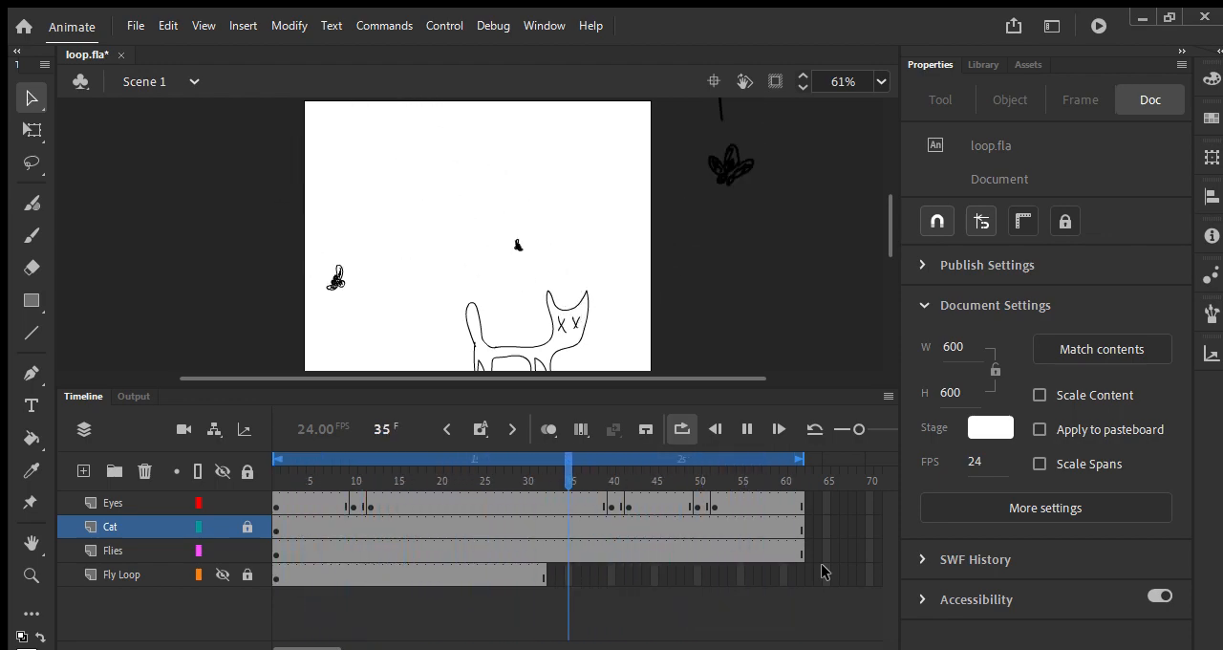
pyautogui.hotkey('ctrl', '-')
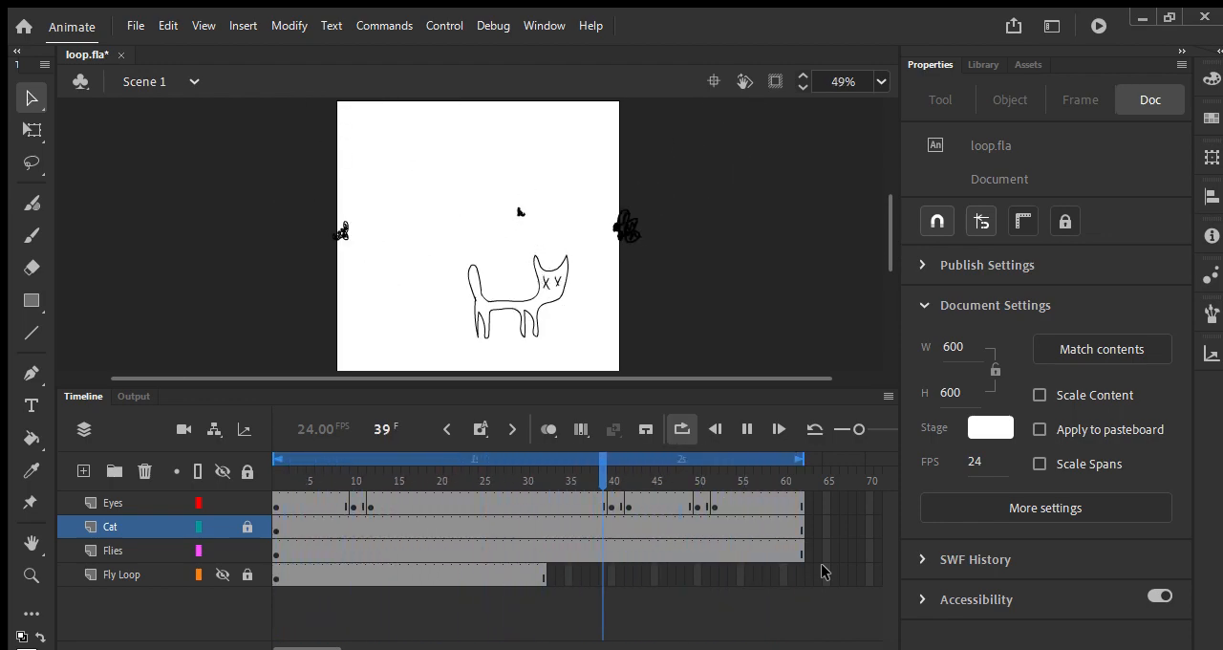
pyautogui.press('Return')
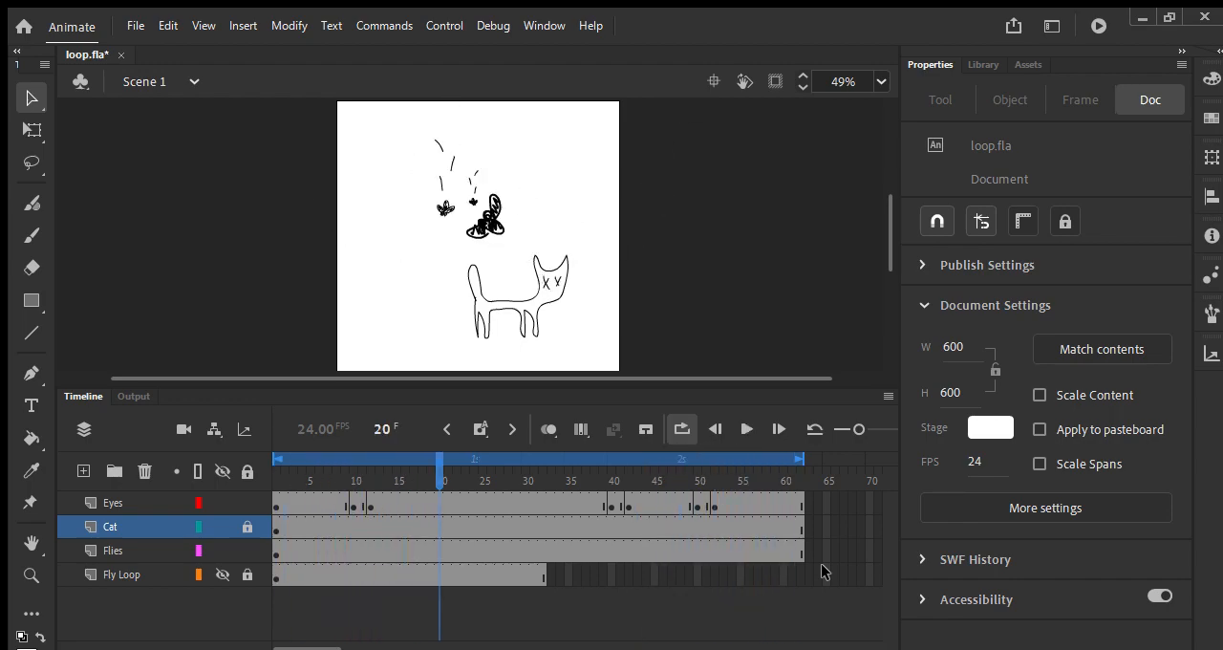
pyautogui.moveTo(448, 453); pyautogui.dragTo(310, 483)
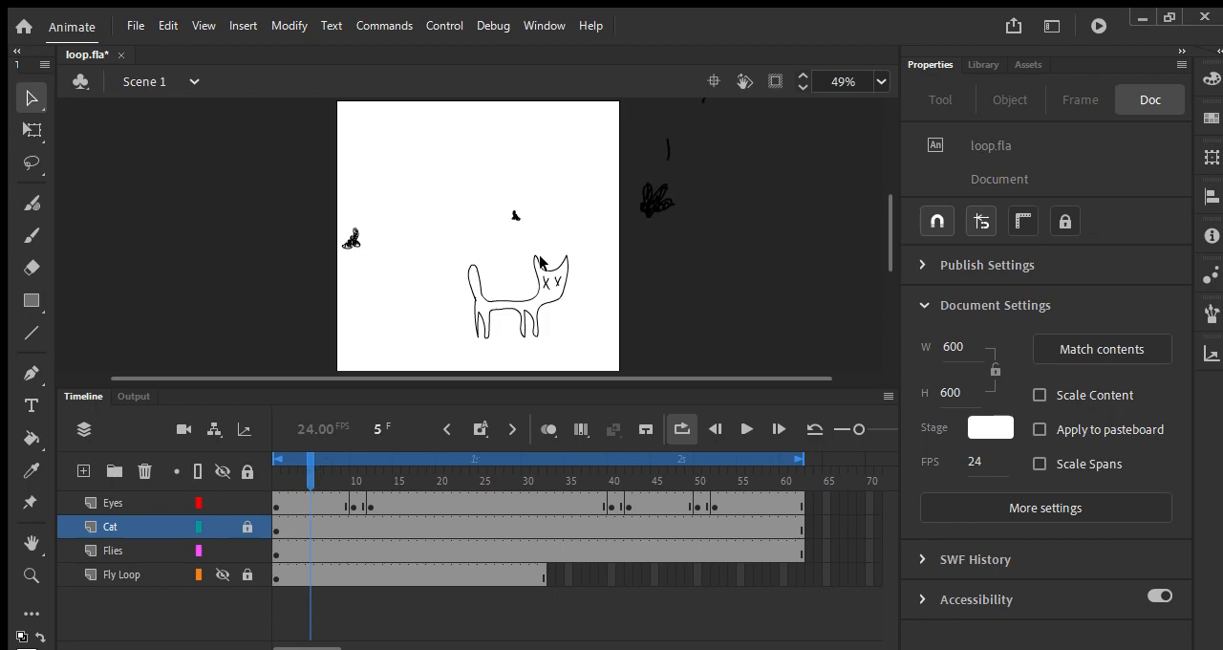
pyautogui.press('F7')
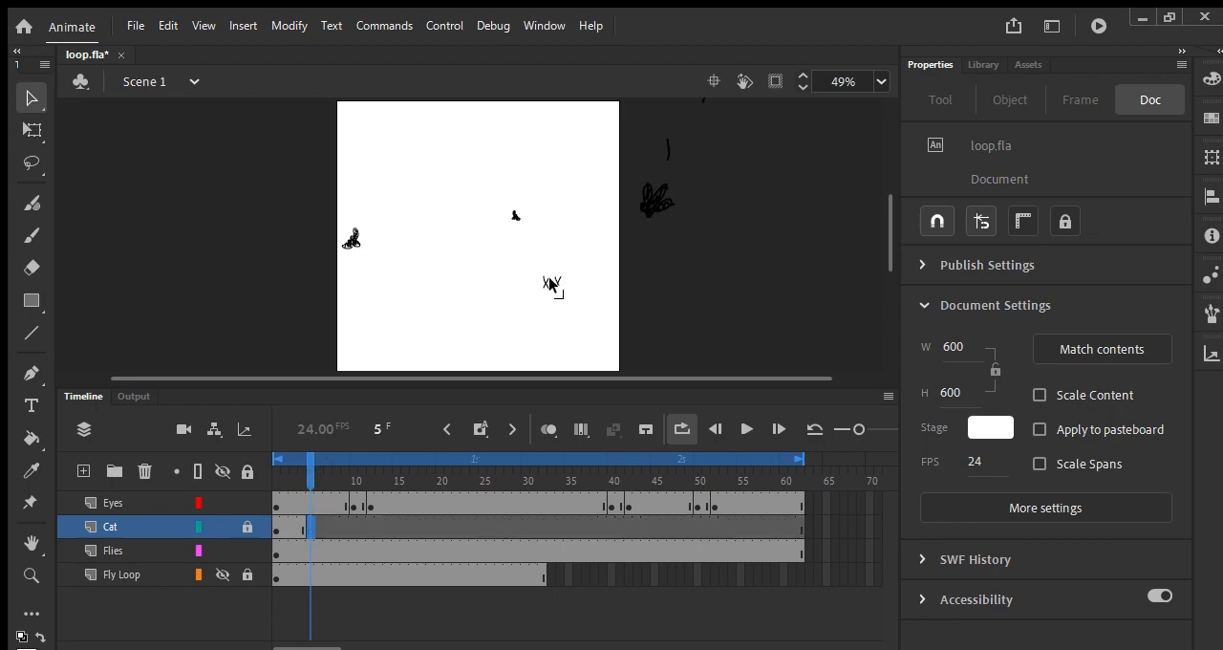
pyautogui.hotkey('ctrl', 'z')
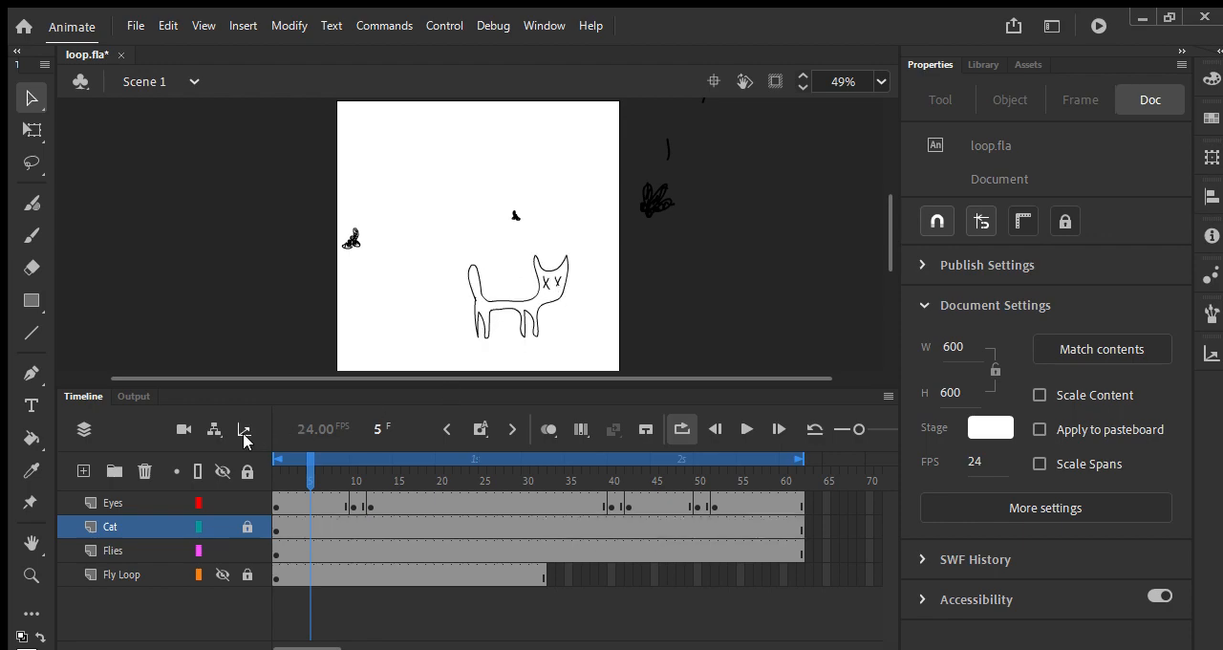
pyautogui.click(143, 493)
pyautogui.press('F6')
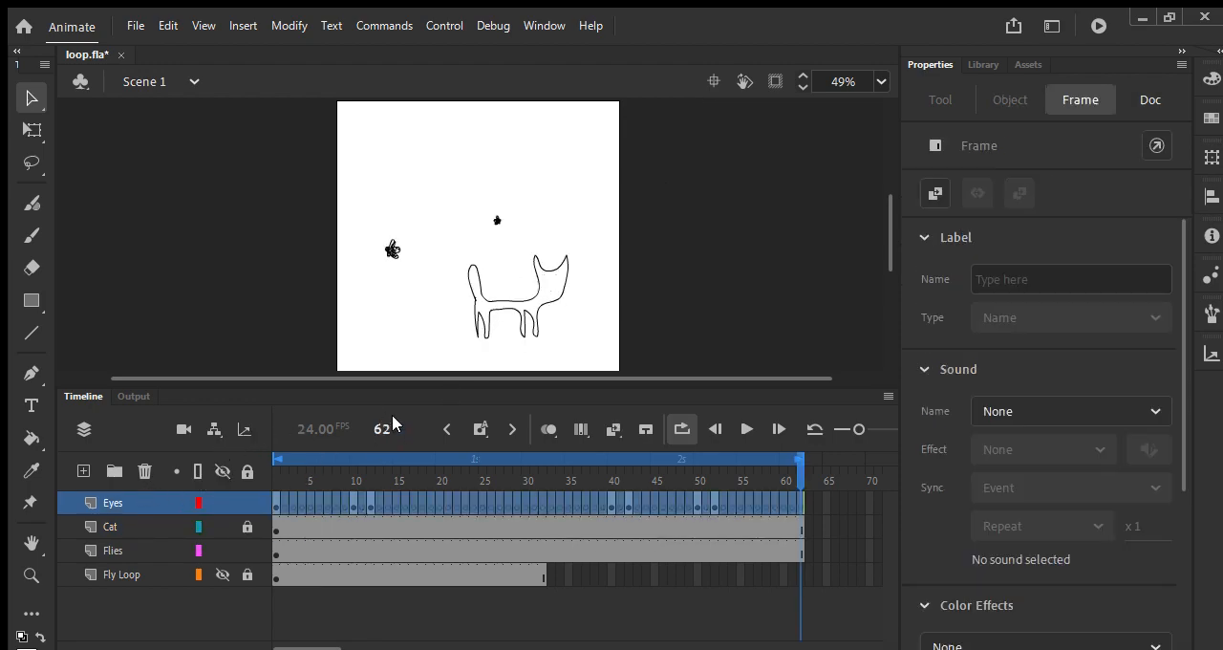
pyautogui.click(545, 281)
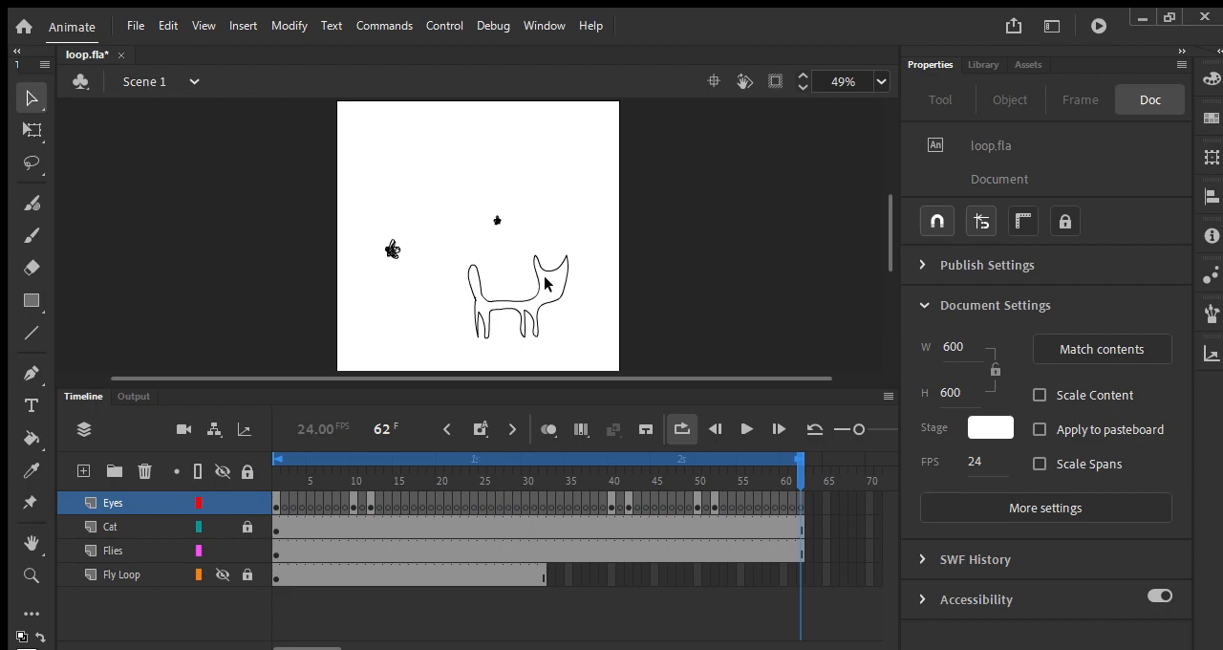
pyautogui.press('y')
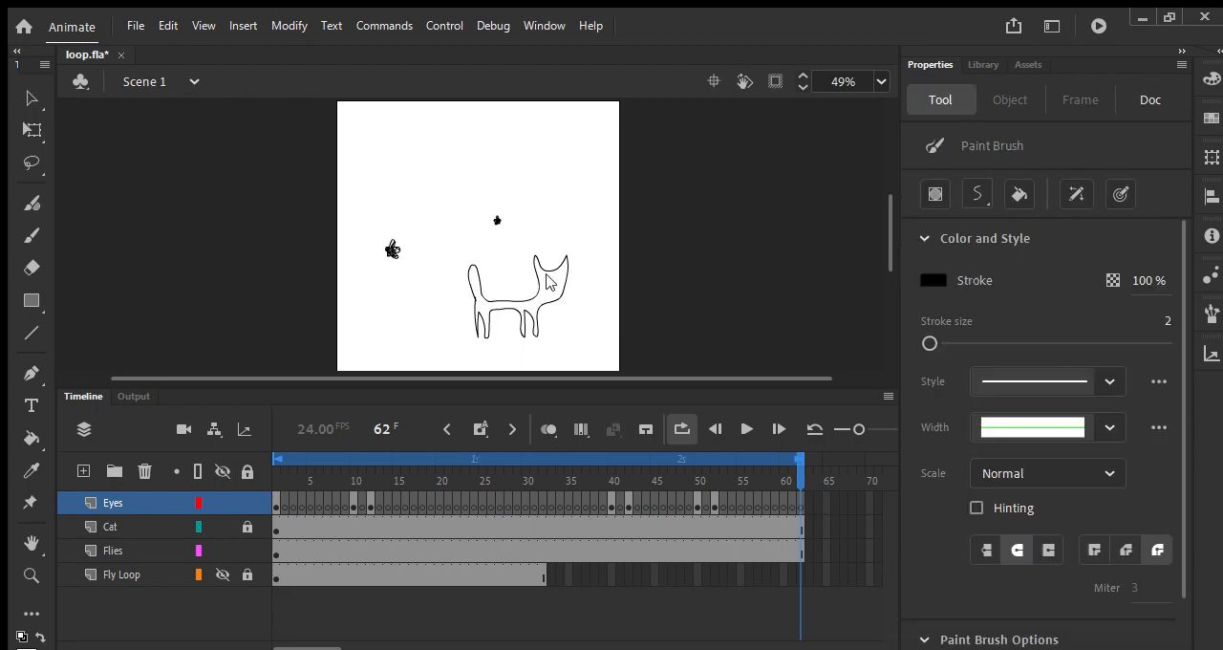
pyautogui.hotkey('ctrl', 'z')
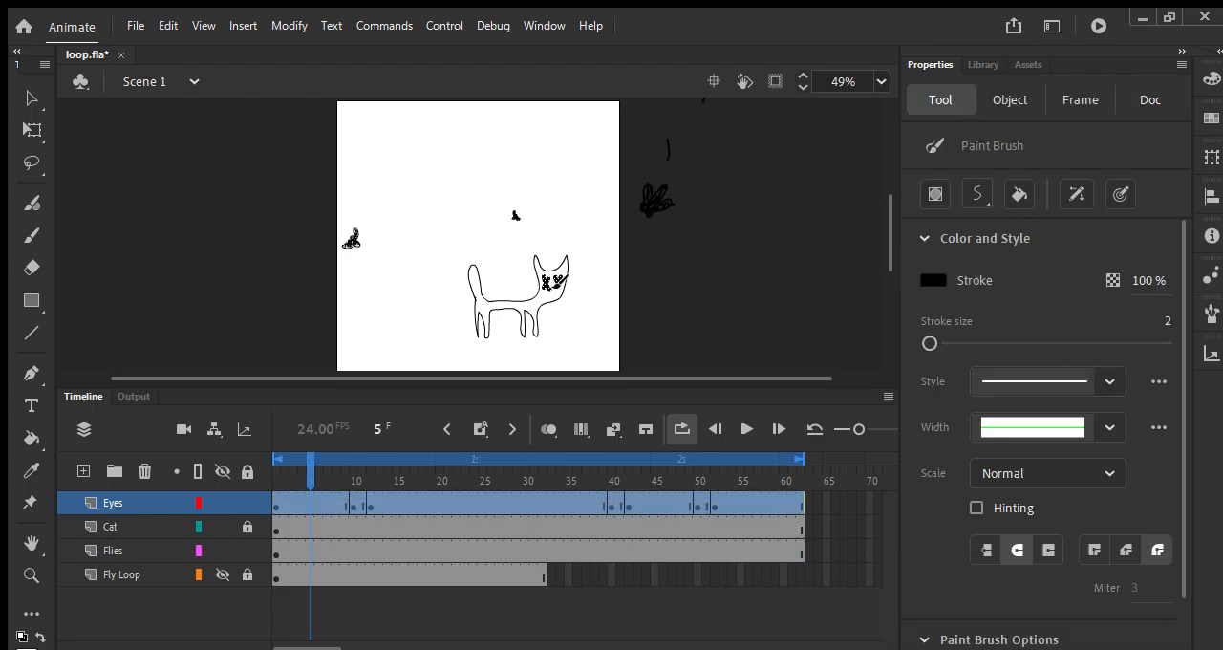
pyautogui.hotkey('ctrl', 'y')
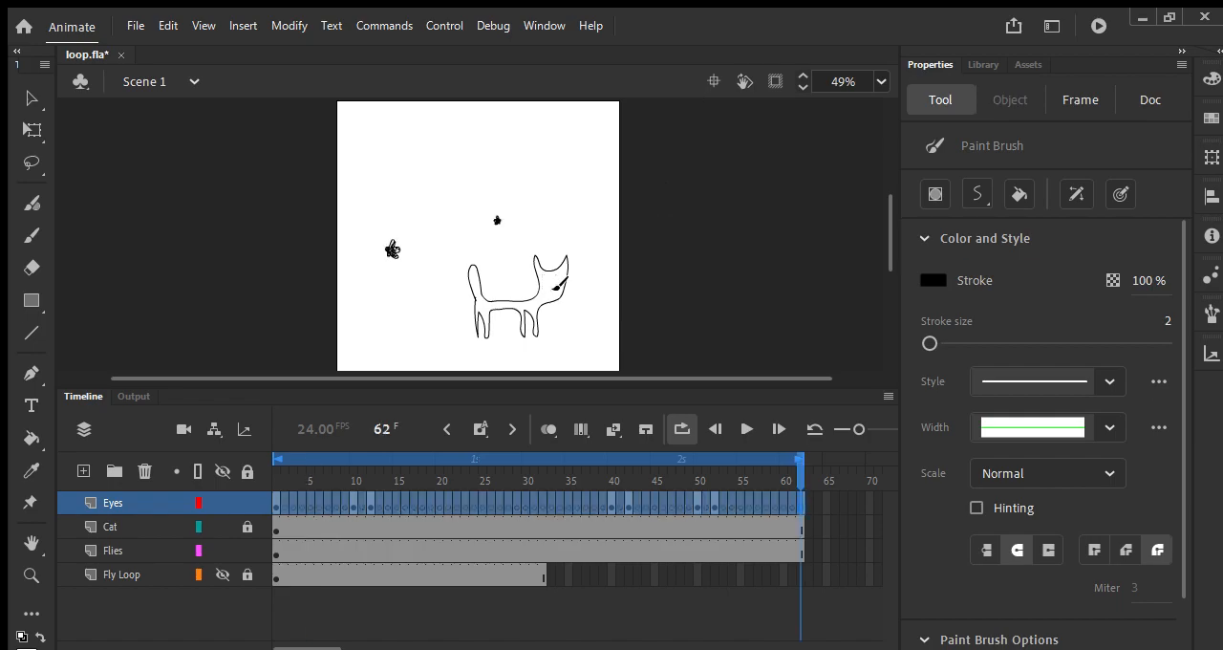
pyautogui.hotkey('ctrl', 'z')
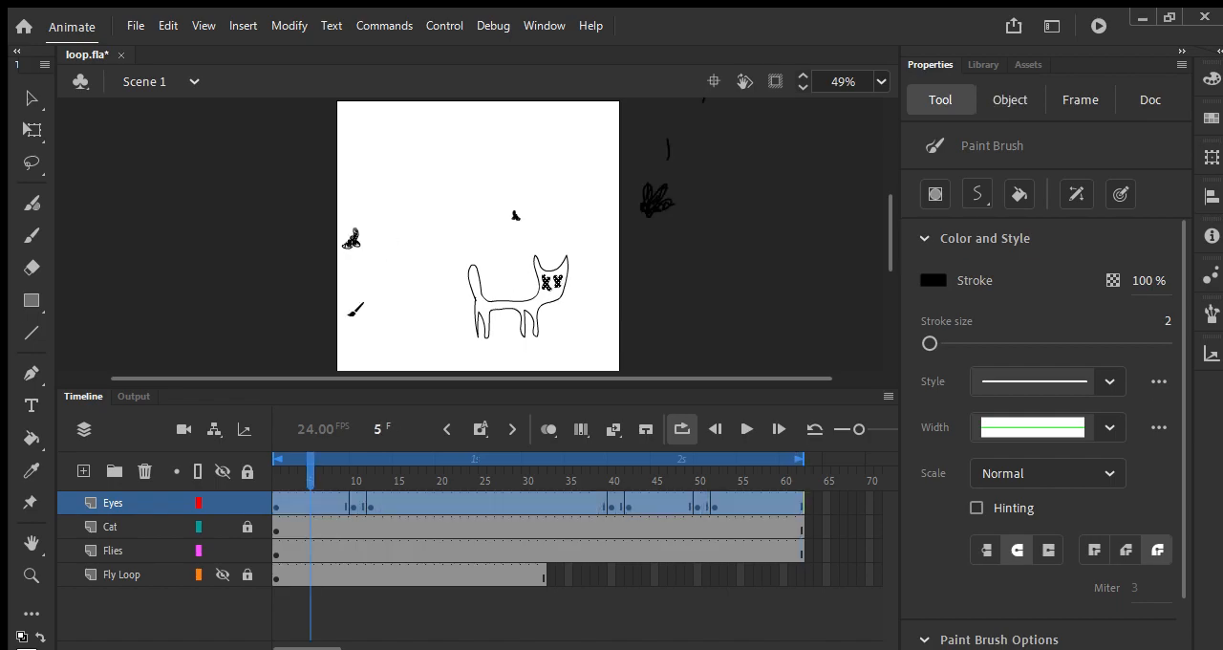
# Step: Insert a blank keyframe at frame 5 of the Eyes layer and paint two X-shaped eyes shifted slightly towards the cat's tail
pyautogui.click(300, 503)
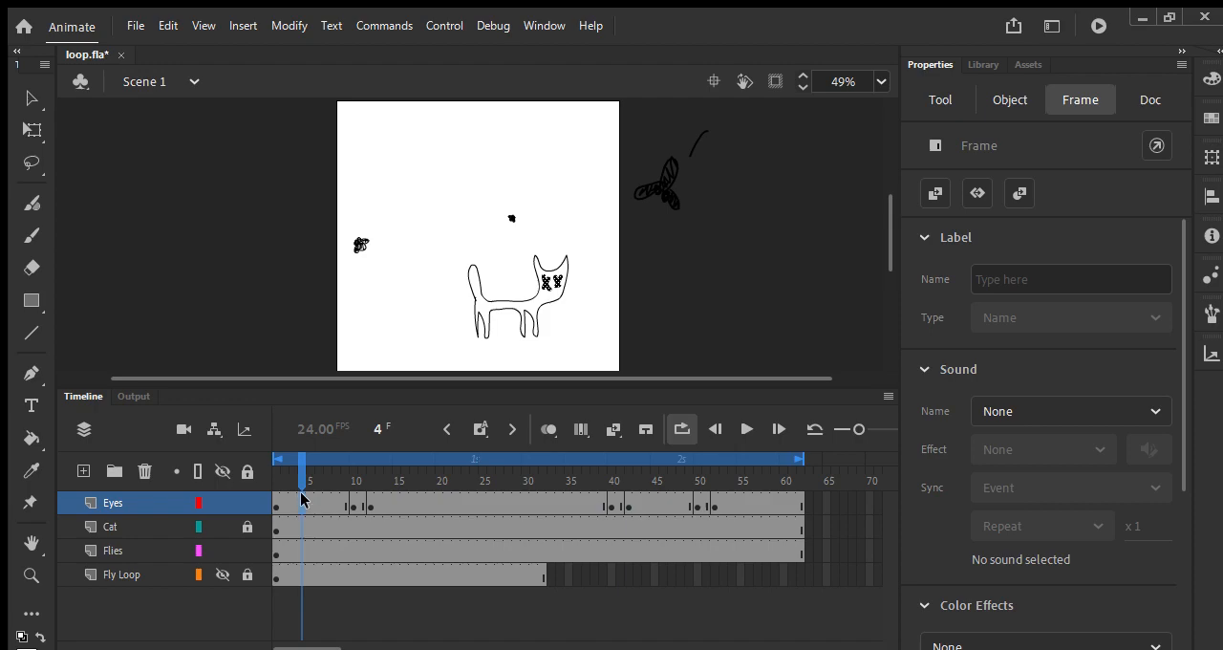
pyautogui.click(309, 495)
pyautogui.press('F7')
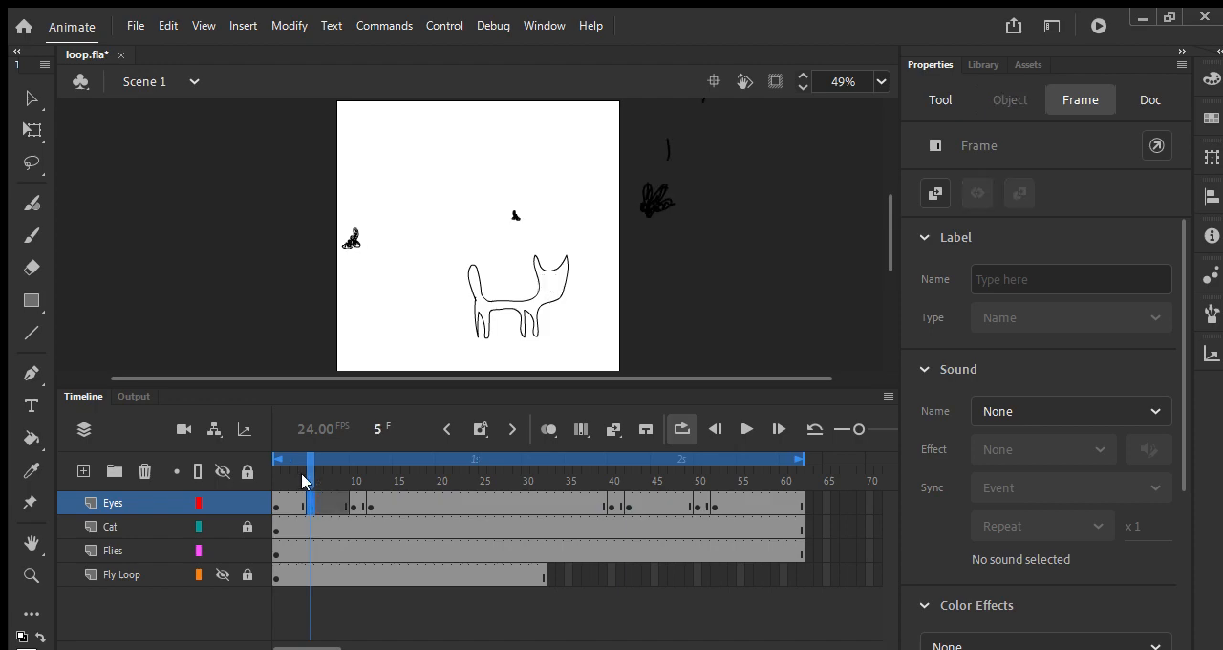
pyautogui.press('b')
pyautogui.moveTo(545, 284)
pyautogui.mouseDown()
pyautogui.moveTo(559, 273)
pyautogui.moveTo(542, 281)
pyautogui.mouseUp()
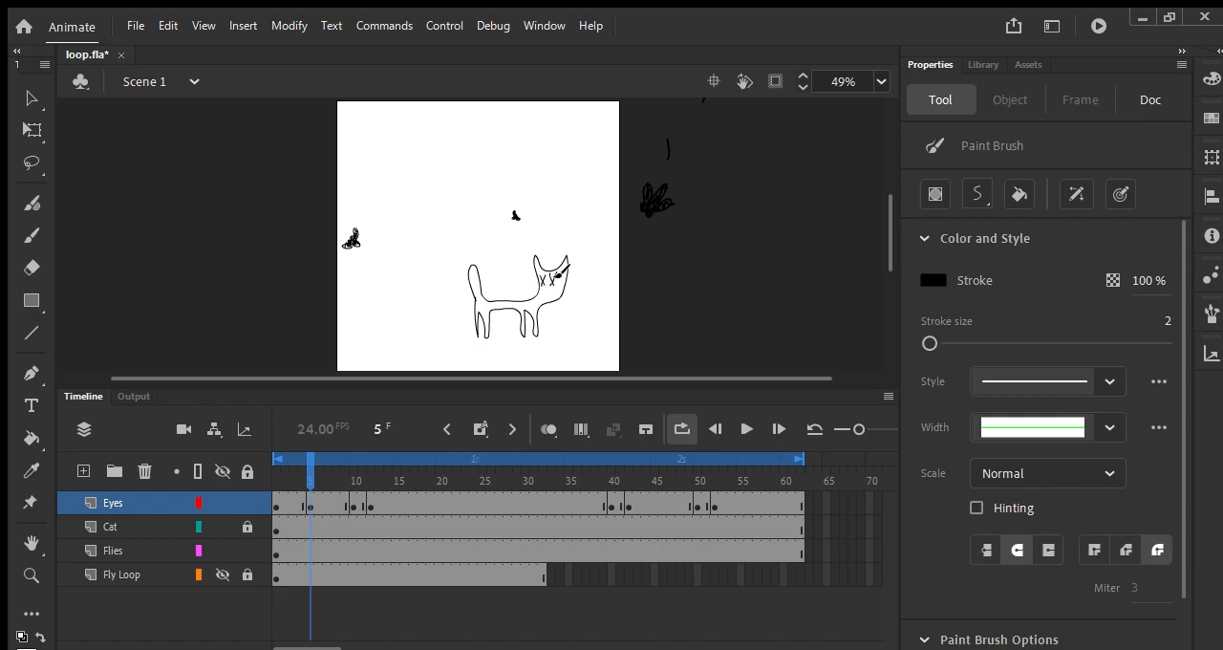
# Step: Insert a blank keyframe at frame 21 of the Eyes layer and paint two X-shaped eyes higher on the cat's head
pyautogui.press('Return')
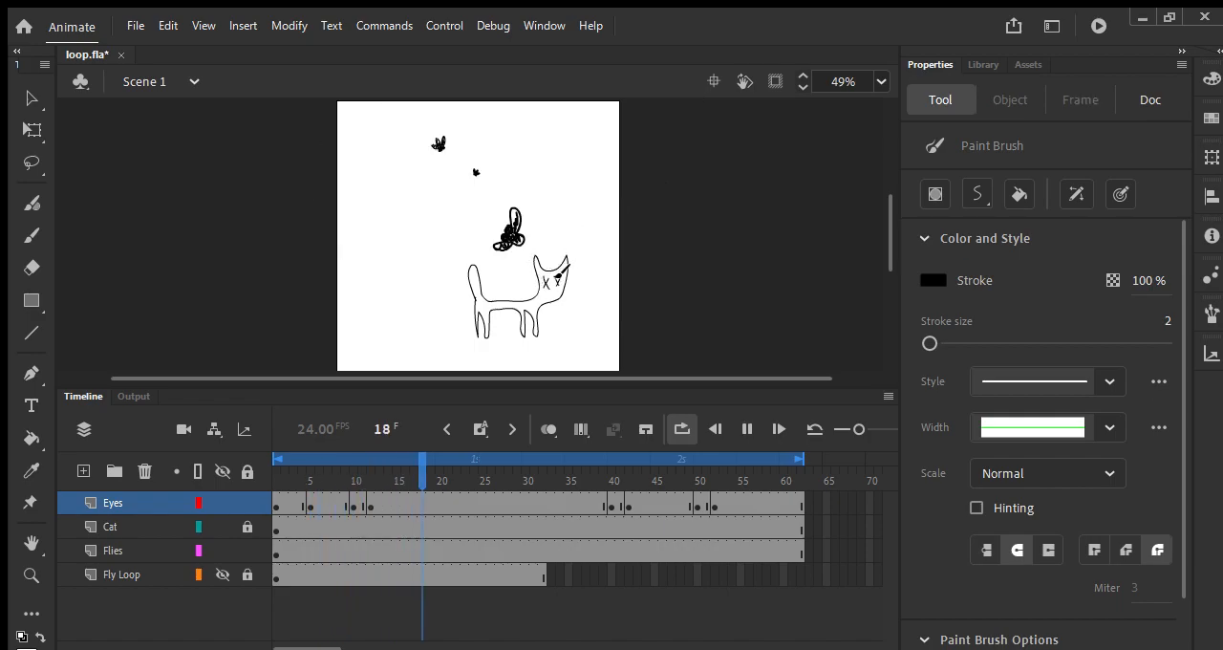
pyautogui.press('F7')
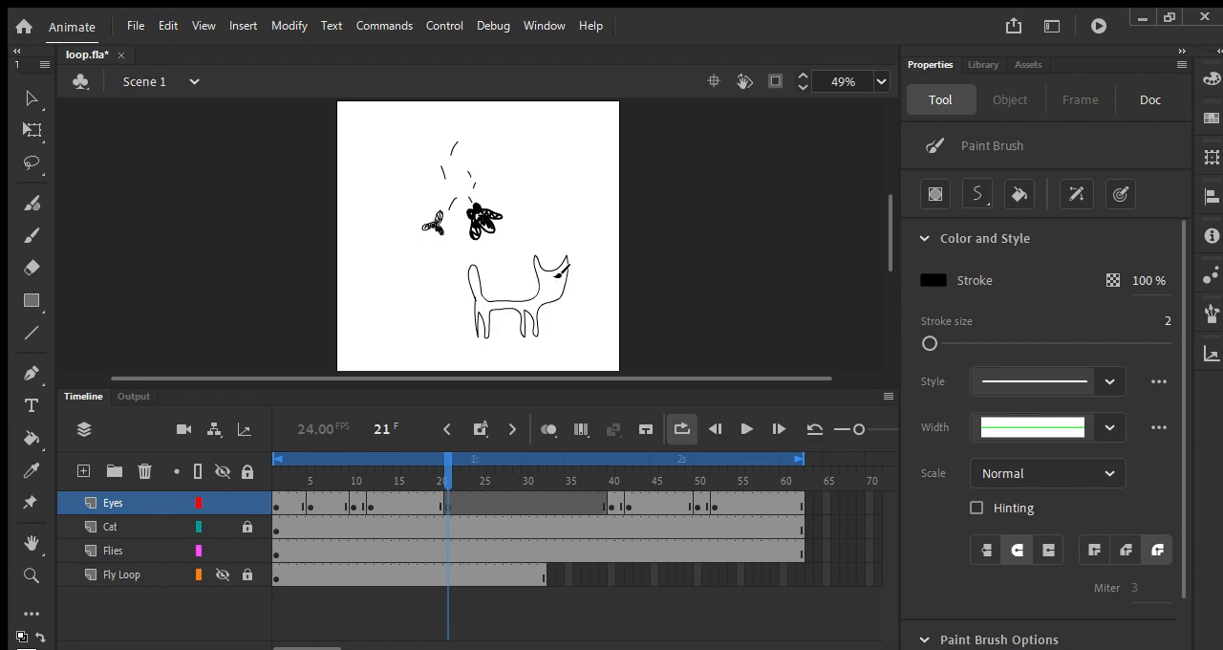
pyautogui.moveTo(542, 284); pyautogui.dragTo(546, 277)
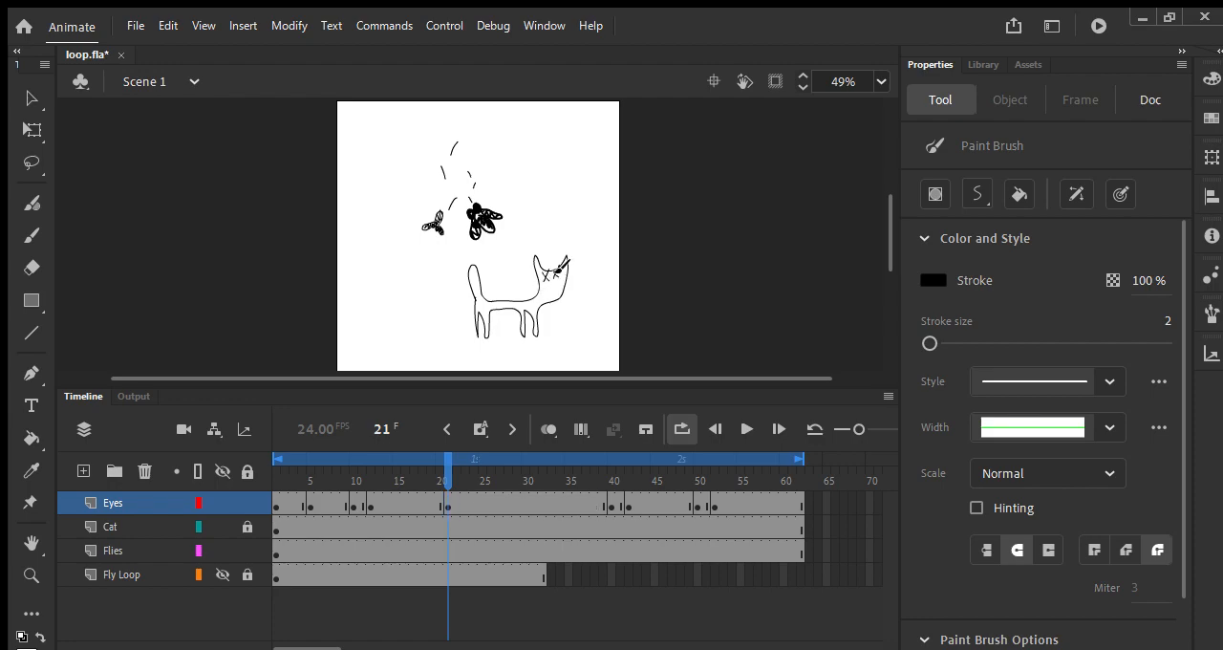
pyautogui.press('Return')
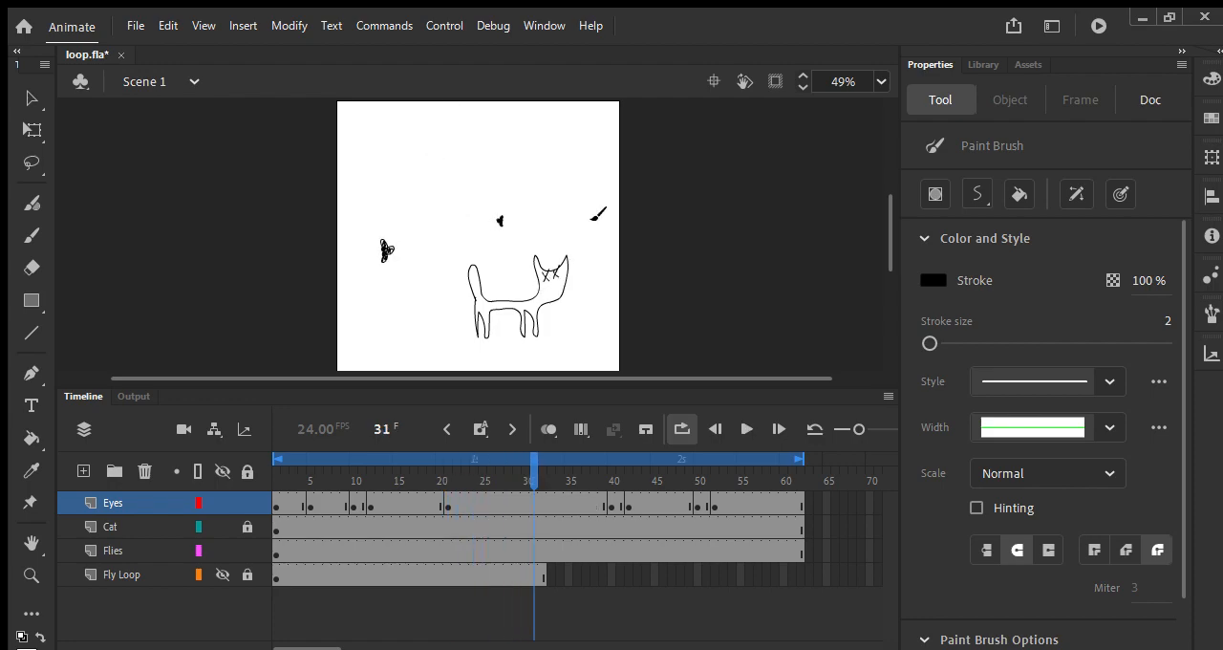
# Step: Copy the Eyes layer's first keyframe to frame 31 and play the animation
pyautogui.moveTo(275, 503)
pyautogui.mouseDown()
pyautogui.moveTo(519, 506)
pyautogui.moveTo(269, 495)
pyautogui.mouseUp()
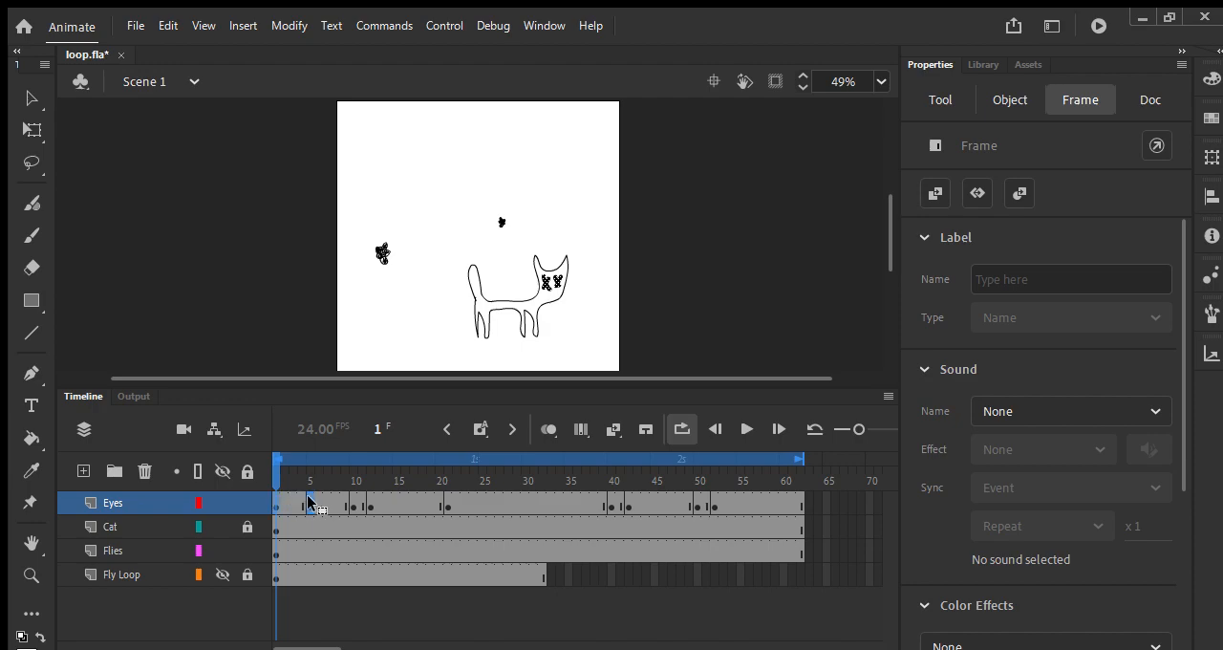
pyautogui.click(526, 503)
pyautogui.press('F6')
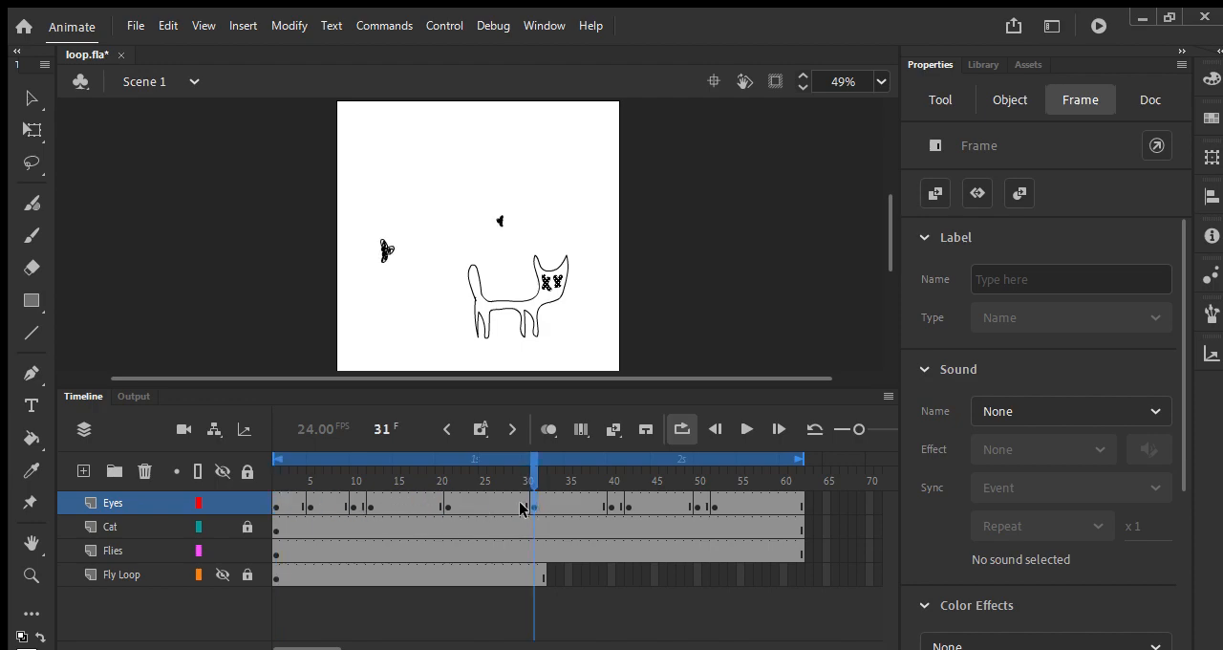
pyautogui.press('Return')
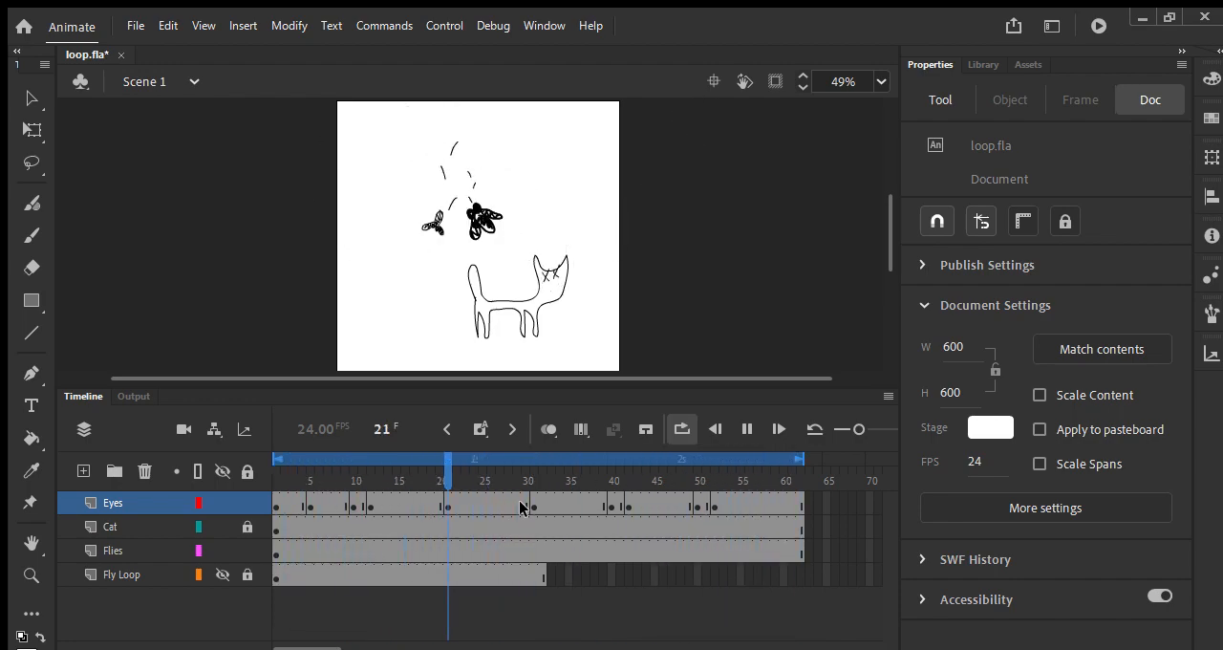
pyautogui.click(519, 499)
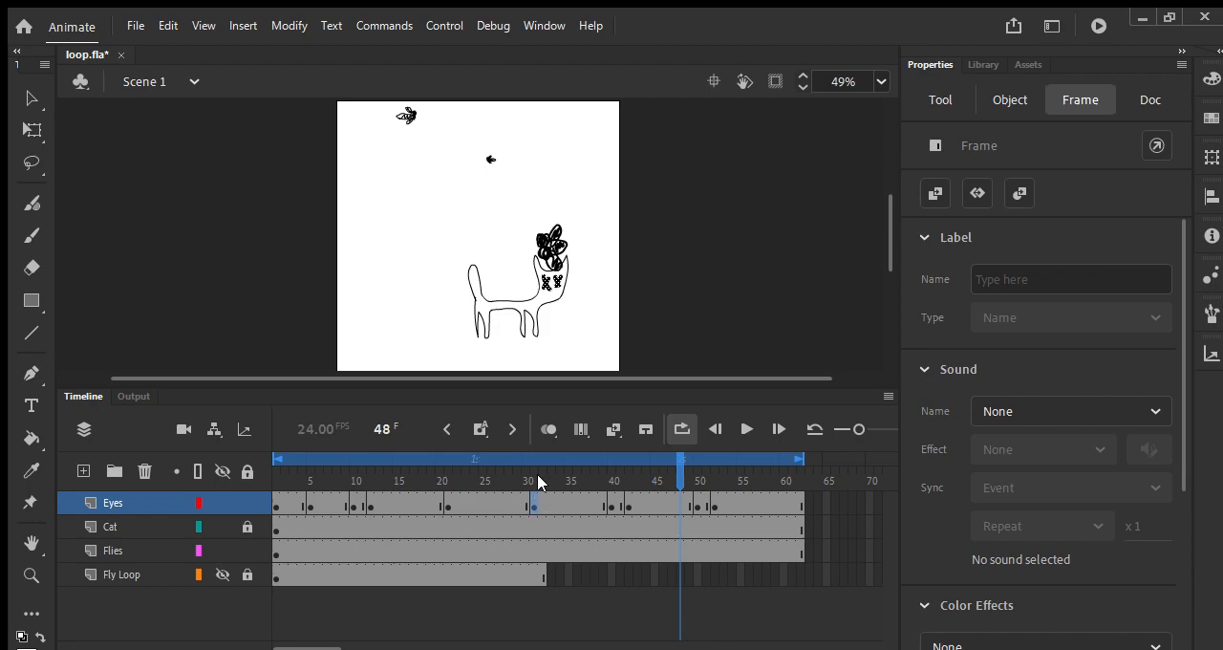
# Step: Insert a blank keyframe at frame 56 of the Eyes layer, paint two raised X-shaped eyes near the ears, and play the loop
pyautogui.click(748, 474)
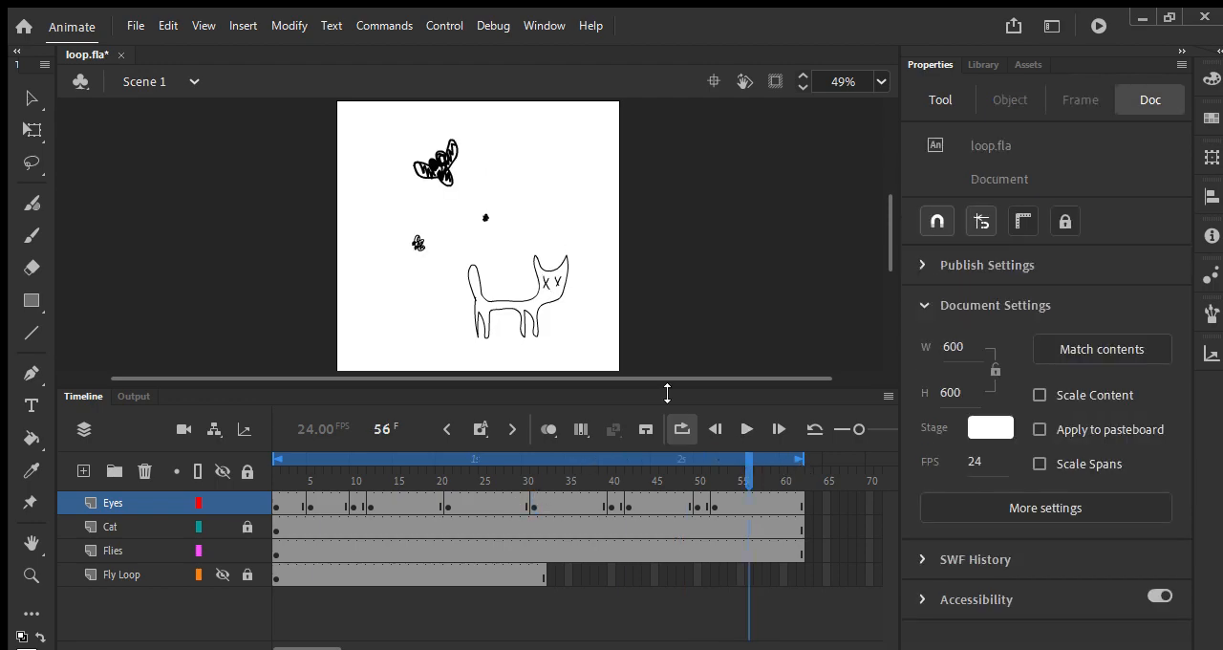
pyautogui.press('F7')
pyautogui.moveTo(544, 279); pyautogui.dragTo(566, 271)
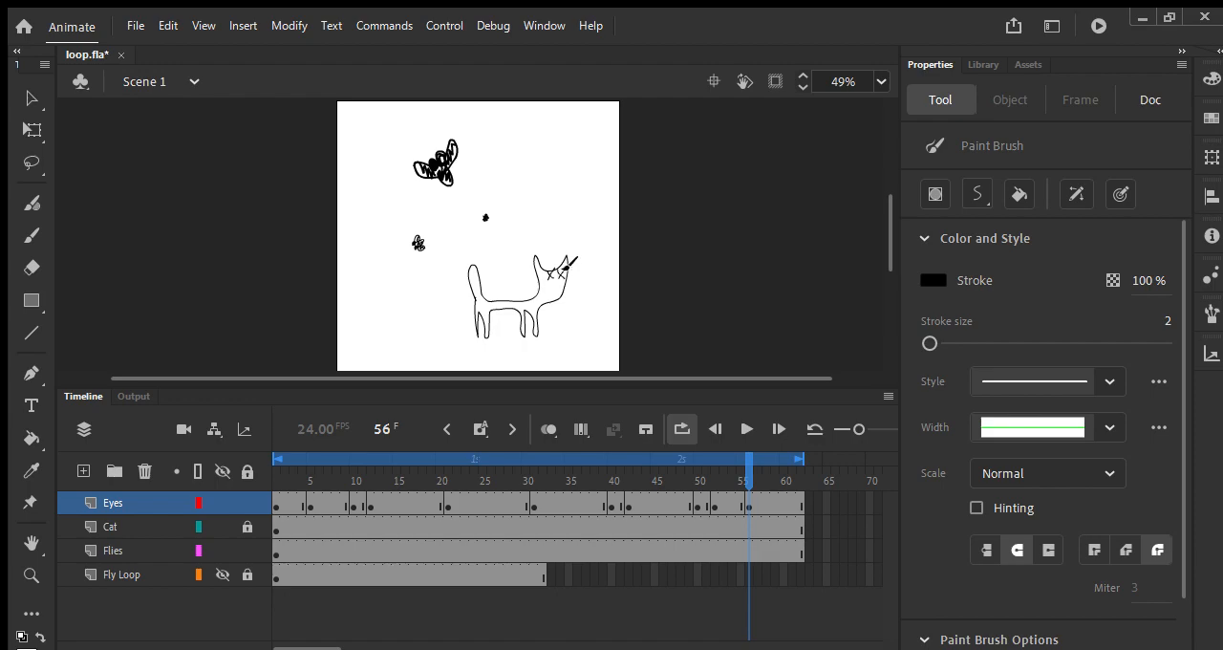
pyautogui.press('Return')
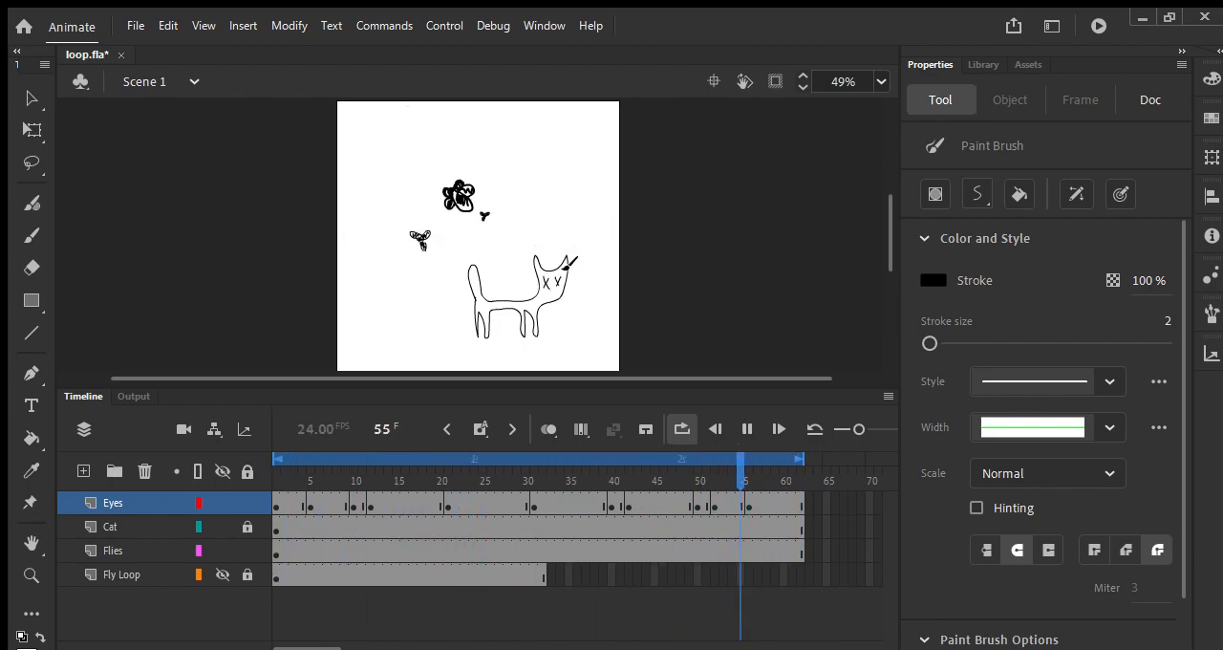
pyautogui.press('Return')
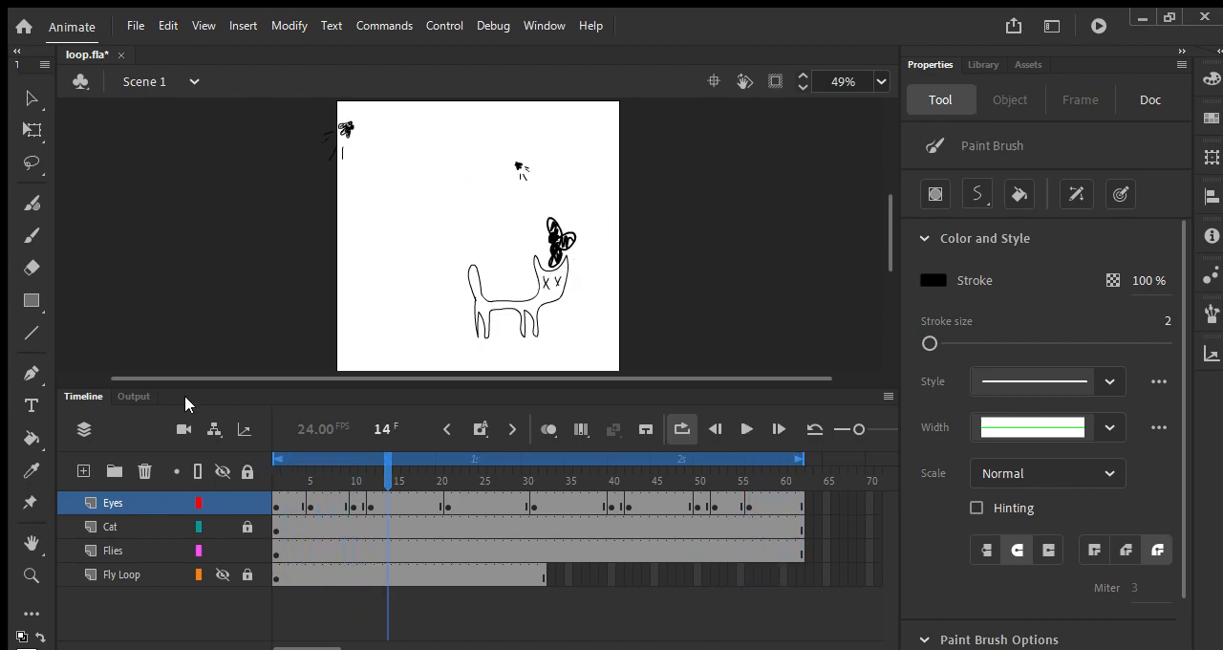
# Step: Copy the Eyes layer's first keyframe to frame 62 and save the file after previewing the loop
pyautogui.moveTo(274, 498); pyautogui.dragTo(799, 506)
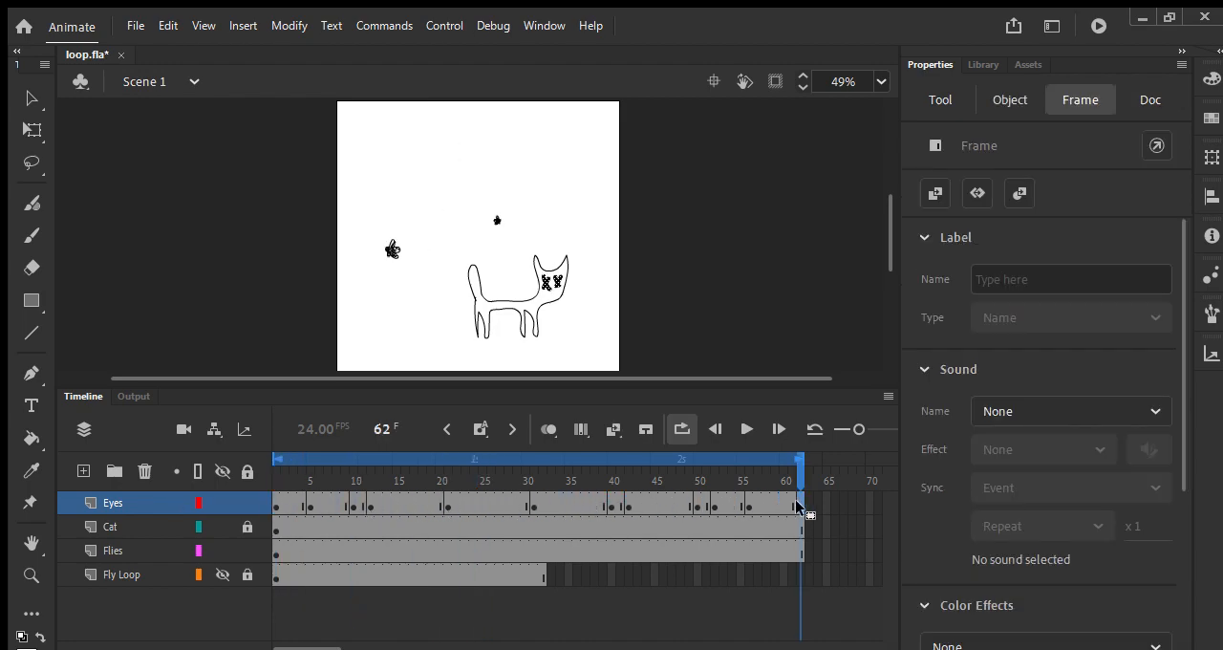
pyautogui.press('Return')
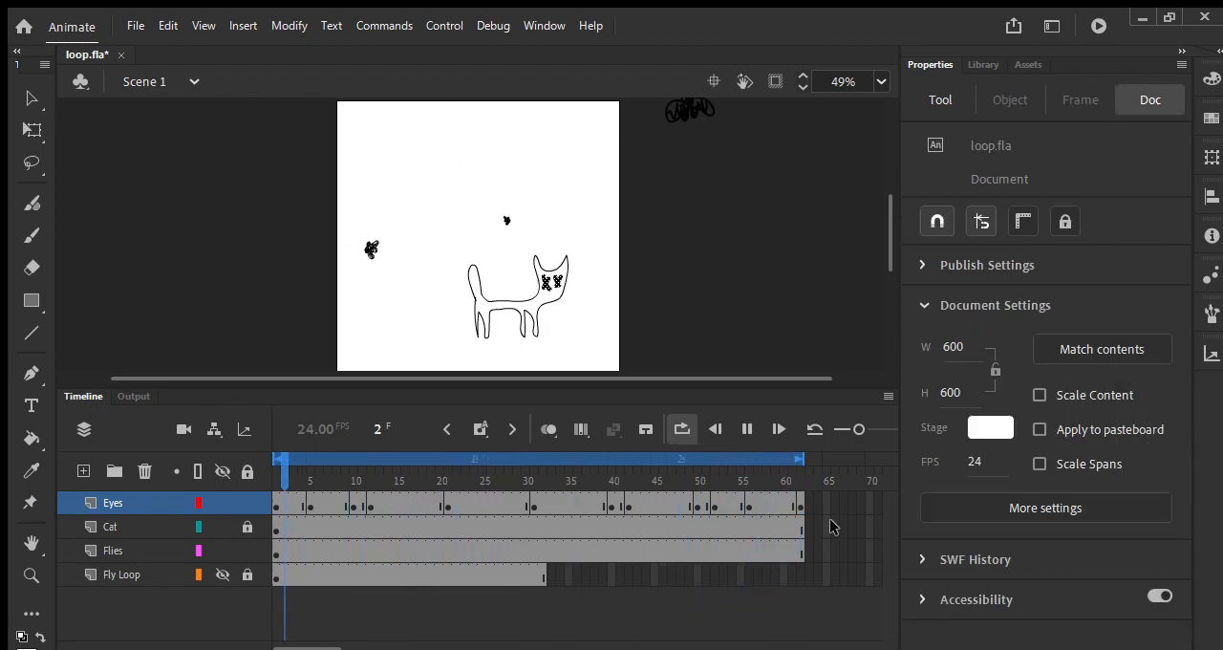
pyautogui.press('Return')
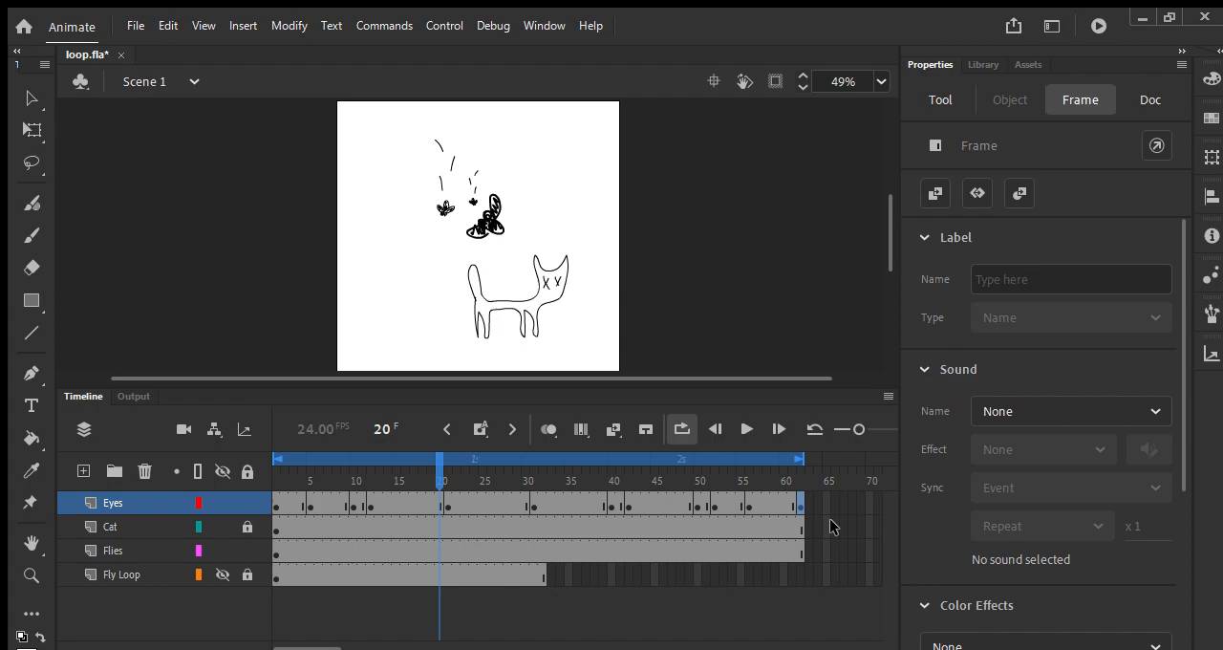
pyautogui.hotkey('ctrl', 's')
# Step: Return to frame 1 and unlock the Cat layer for drawing with the Paint Brush
pyautogui.moveTo(469, 390); pyautogui.dragTo(468, 427)
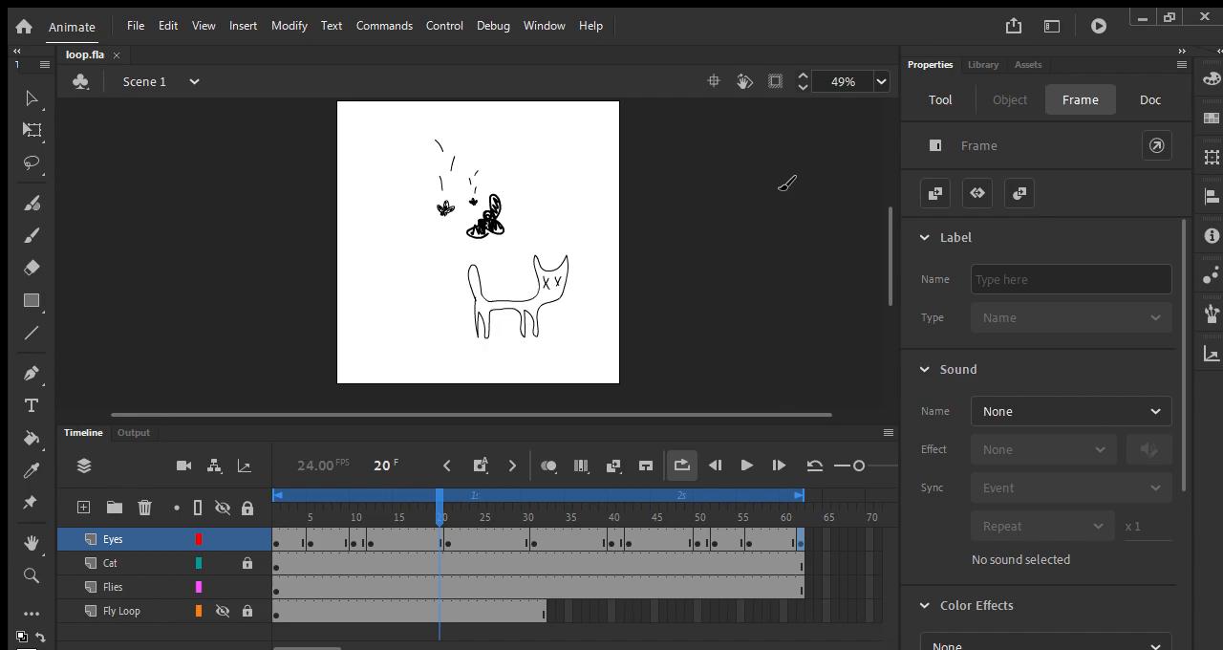
pyautogui.moveTo(891, 238); pyautogui.dragTo(872, 232)
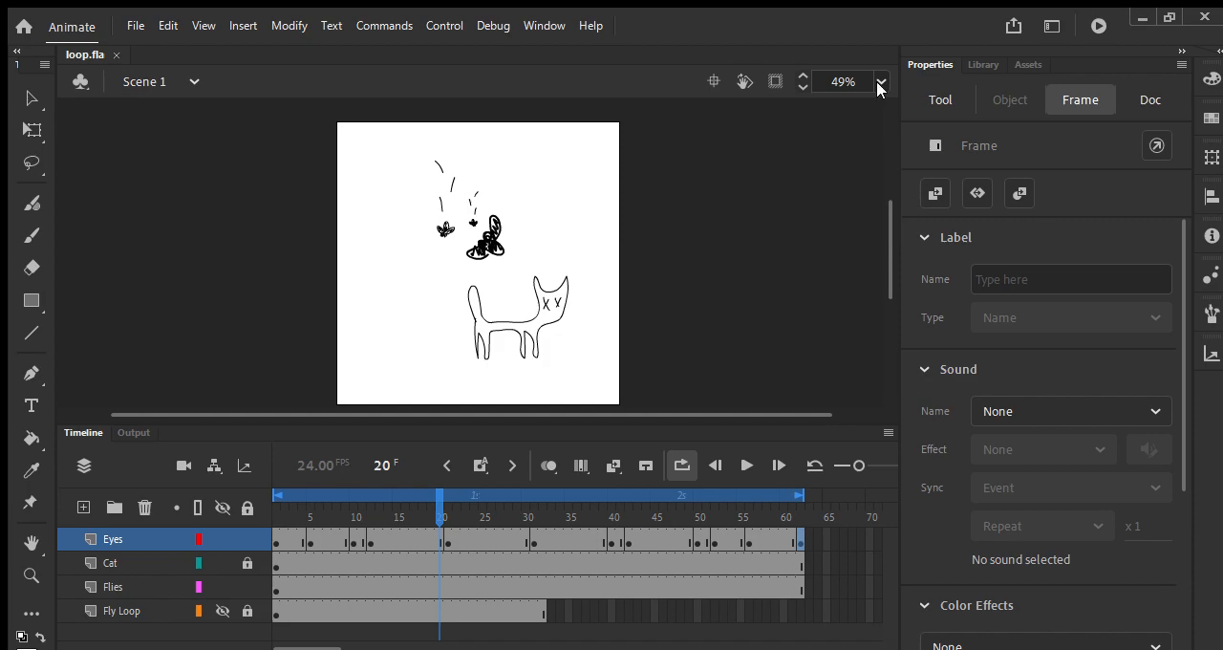
pyautogui.moveTo(887, 249)
pyautogui.mouseDown()
pyautogui.moveTo(885, 238)
pyautogui.moveTo(888, 264)
pyautogui.mouseUp()
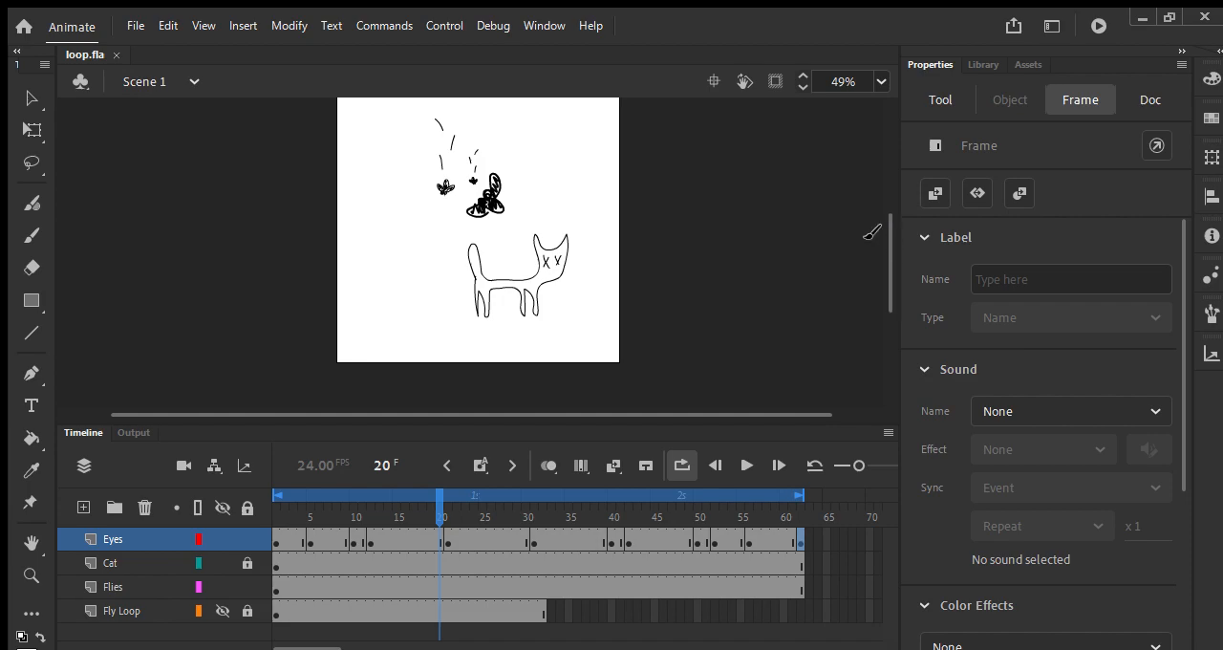
pyautogui.click(134, 559)
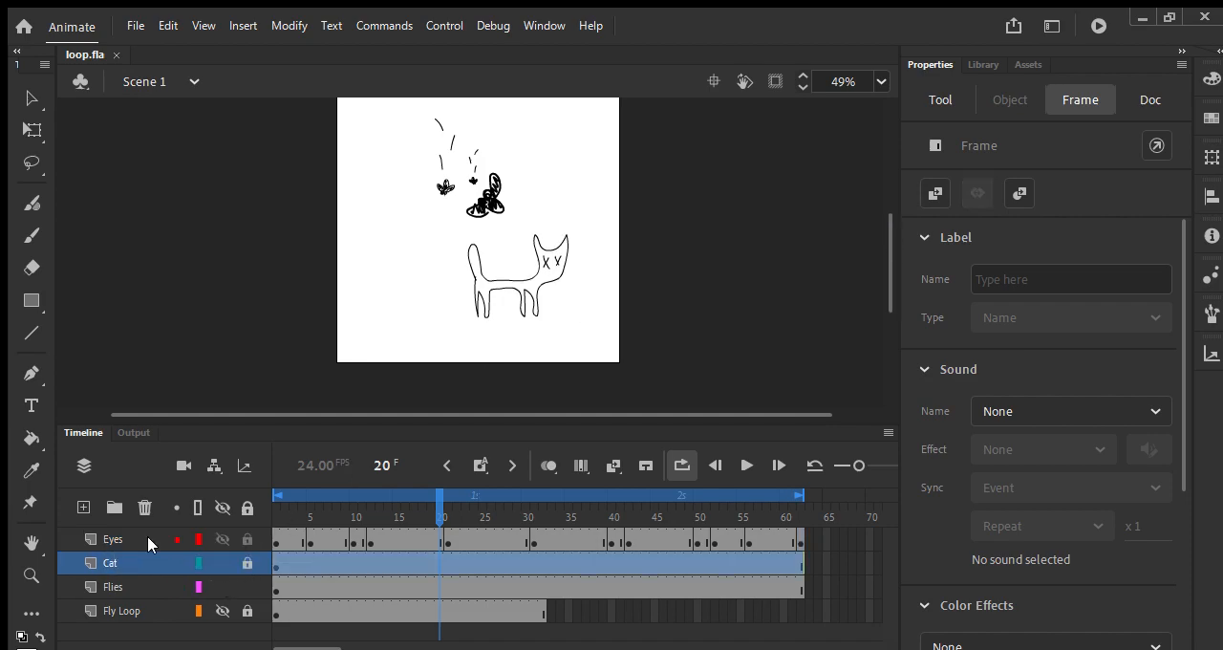
pyautogui.moveTo(438, 510); pyautogui.dragTo(280, 516)
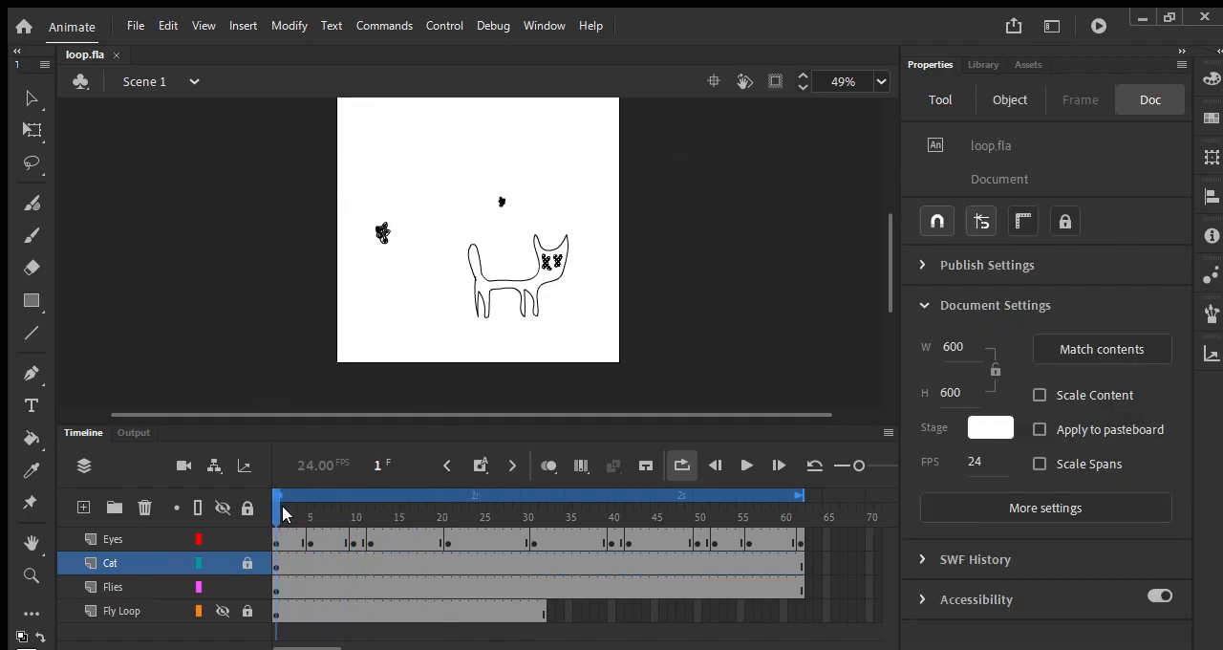
pyautogui.click(33, 103)
pyautogui.click(247, 270)
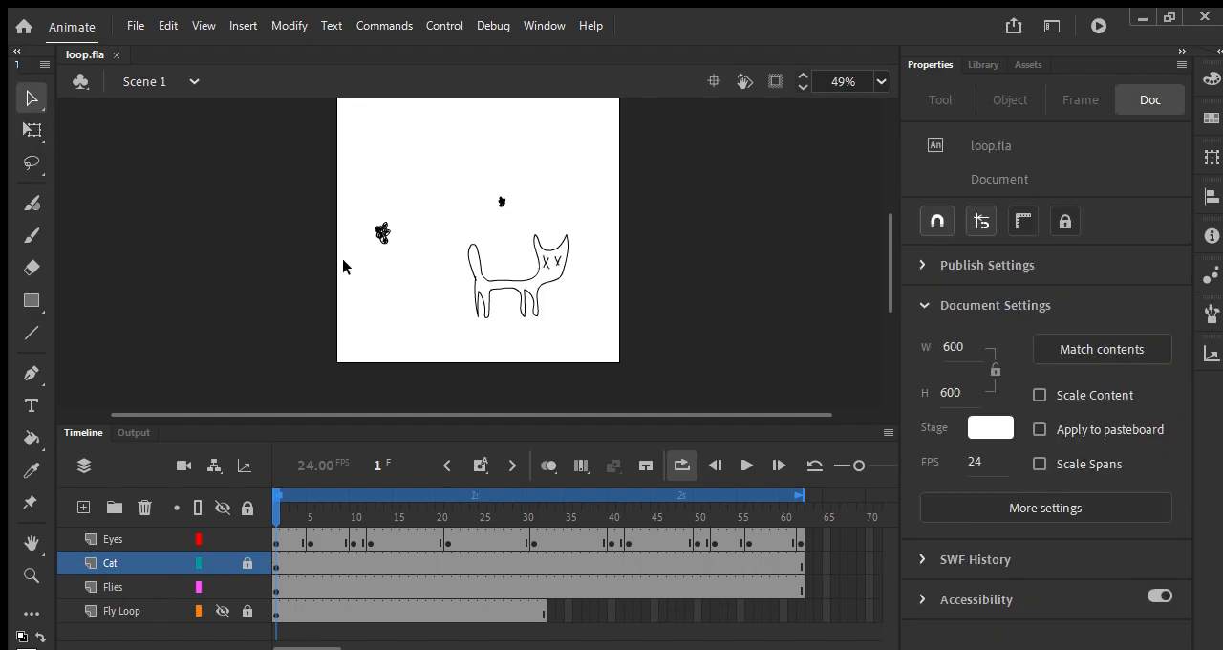
pyautogui.press('y')
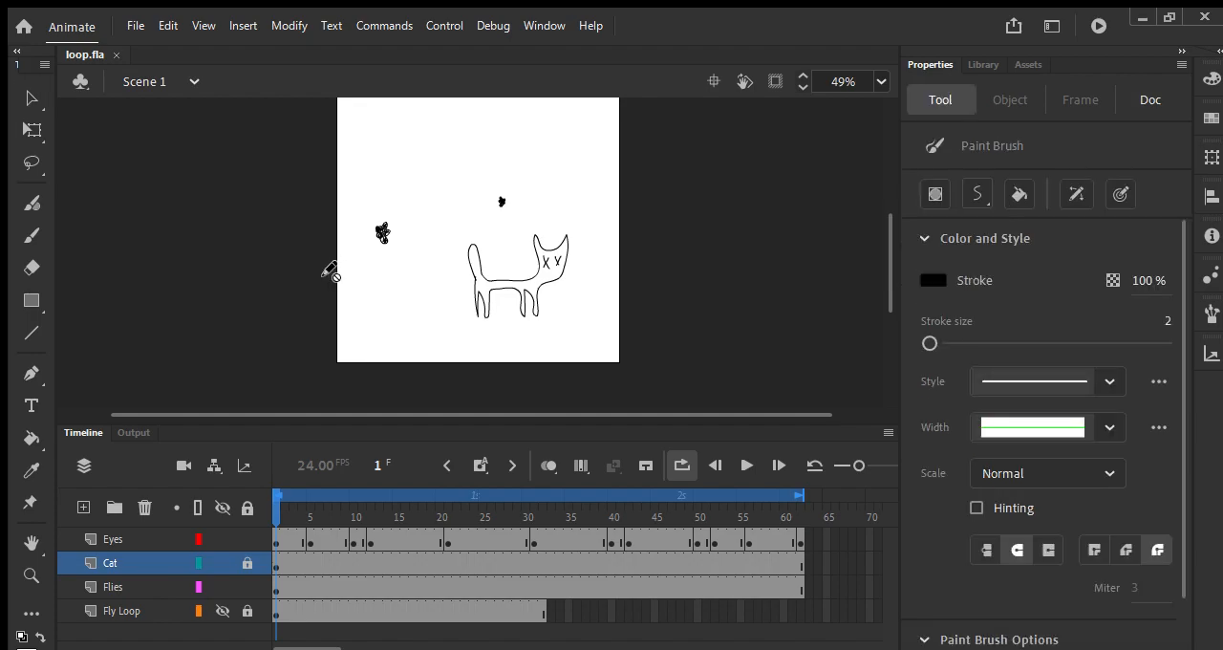
pyautogui.click(247, 564)
pyautogui.click(123, 557)
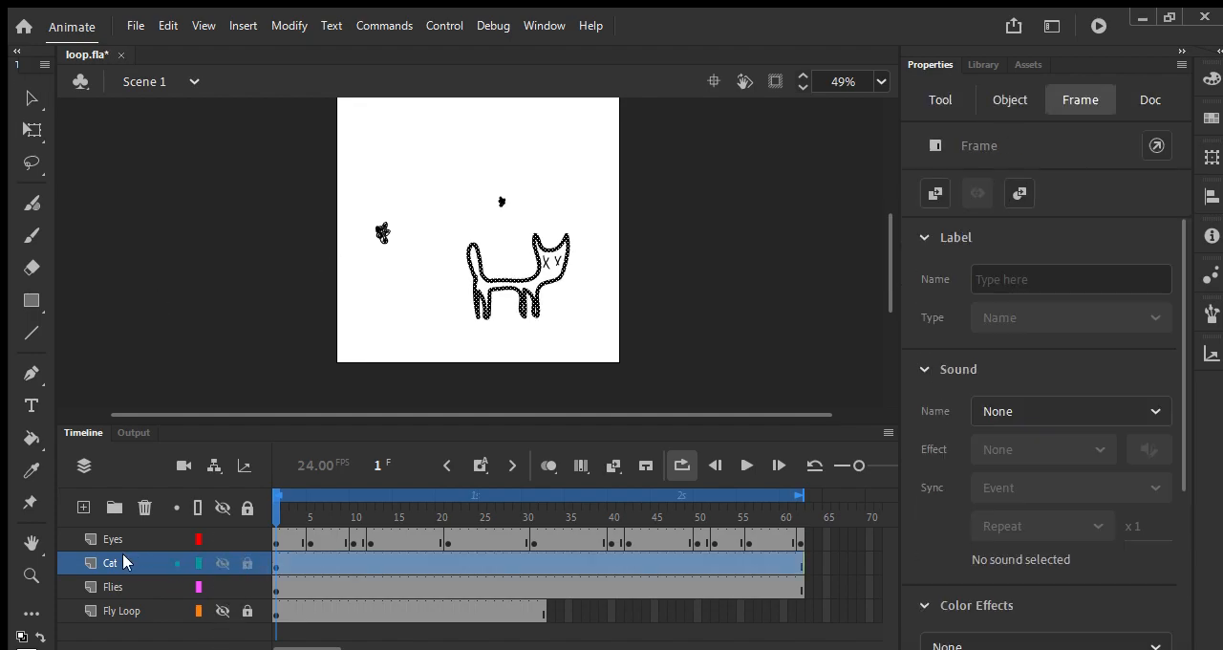
# Step: Paint a closed, boat-shaped outline across the cat's feet on the Cat layer, undoing the first larger version
pyautogui.moveTo(453, 314)
pyautogui.mouseDown()
pyautogui.moveTo(579, 301)
pyautogui.moveTo(578, 313)
pyautogui.moveTo(489, 337)
pyautogui.moveTo(453, 306)
pyautogui.mouseUp()
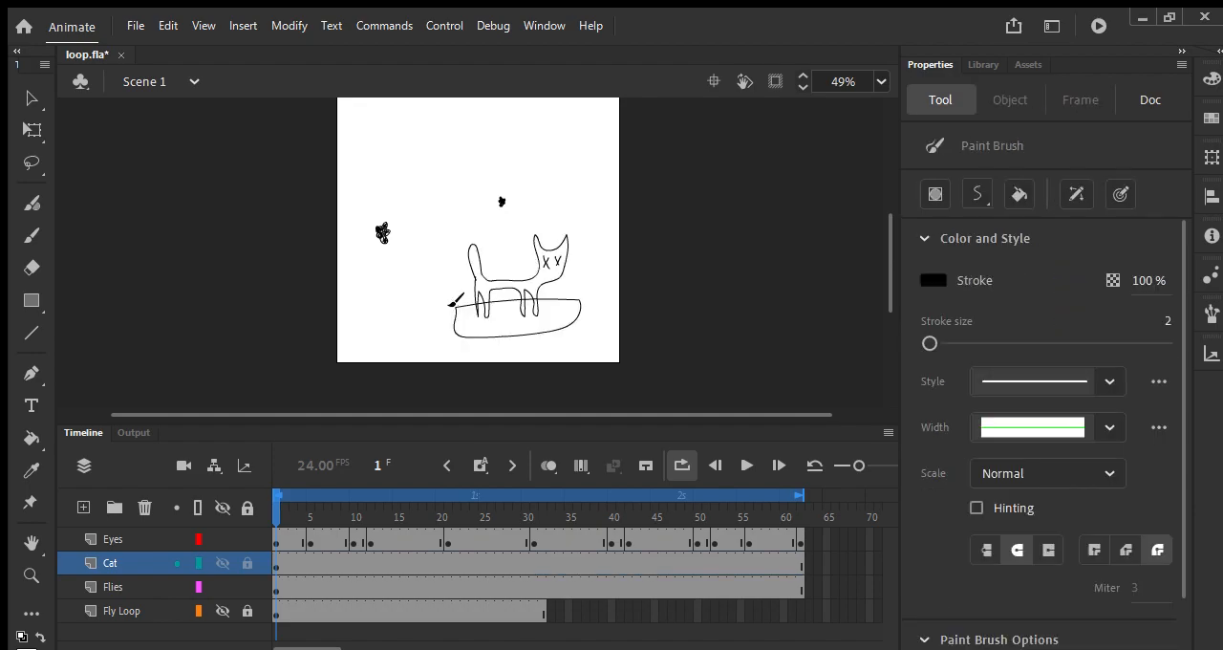
pyautogui.hotkey('ctrl', 'z')
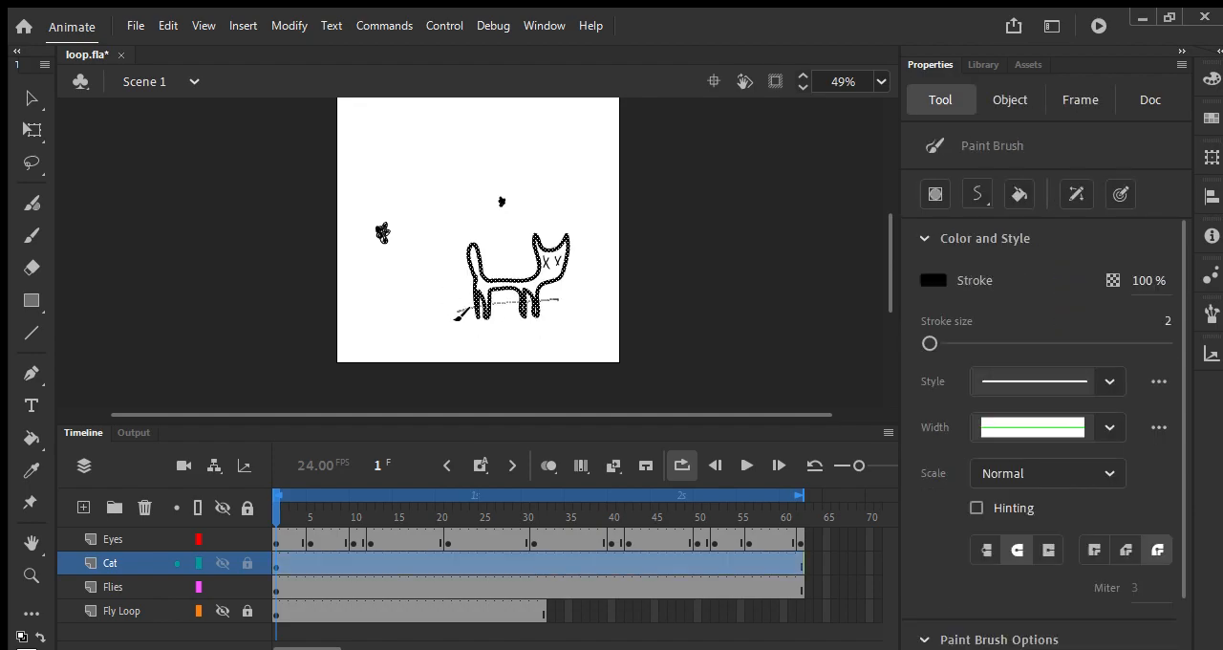
pyautogui.moveTo(455, 319); pyautogui.dragTo(456, 313)
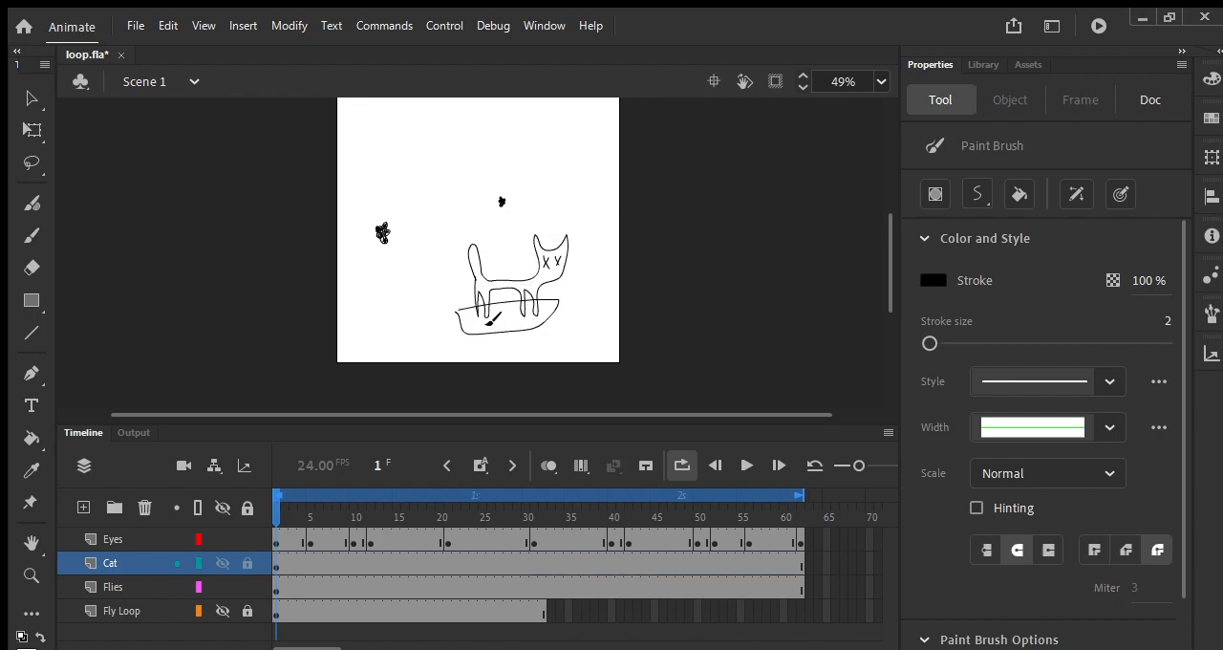
# Step: Delete the line segments of the cat's rear legs that fall inside the boat outline
pyautogui.press('v')
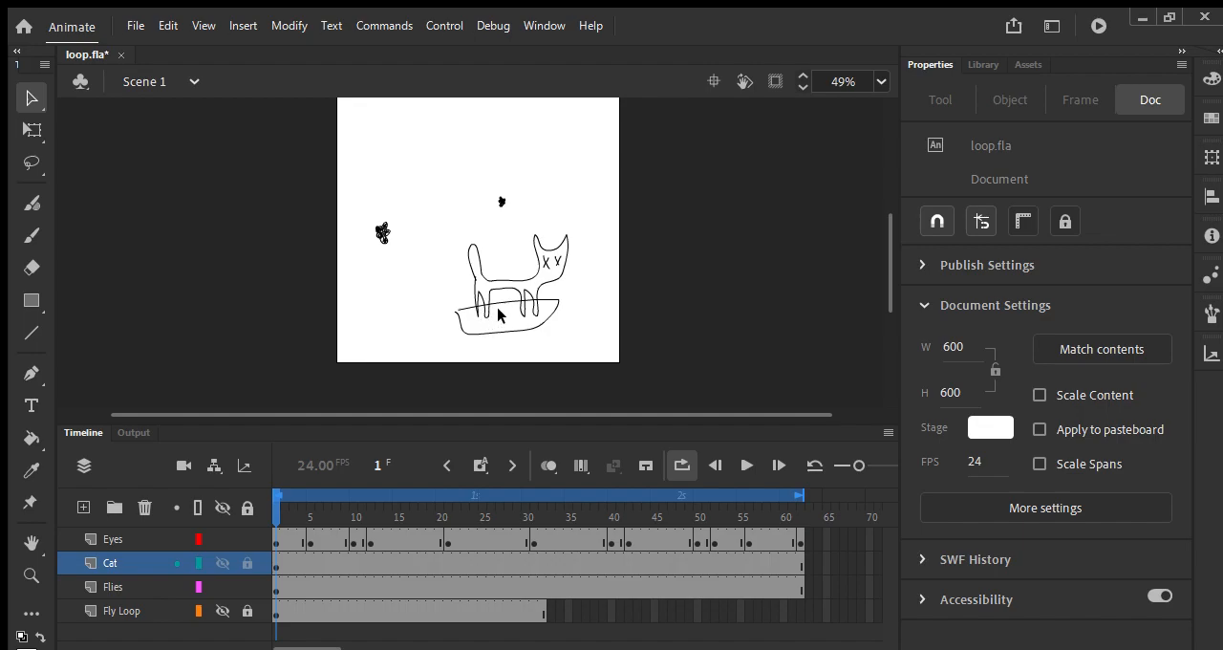
pyautogui.hotkey('ctrl', '=')
pyautogui.hotkey('ctrl', '=')
pyautogui.hotkey('ctrl', '=')
pyautogui.moveTo(557, 325); pyautogui.dragTo(440, 64)
pyautogui.moveTo(429, 260); pyautogui.dragTo(458, 131)
pyautogui.moveTo(461, 223); pyautogui.dragTo(457, 194)
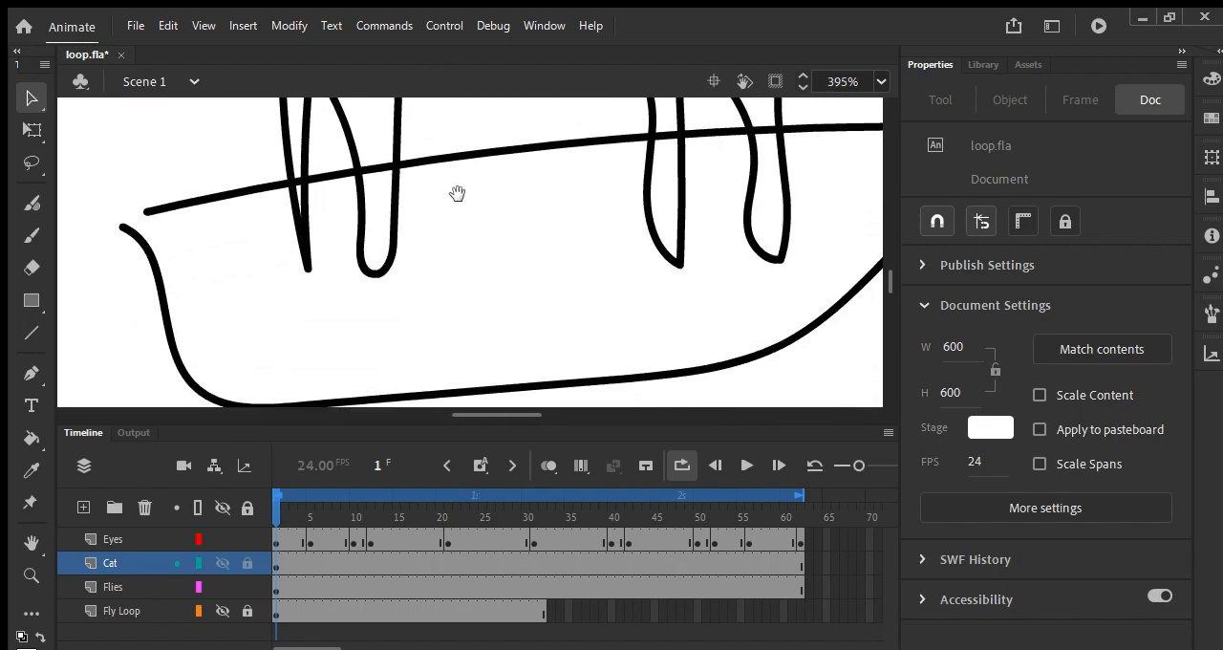
pyautogui.click(359, 251)
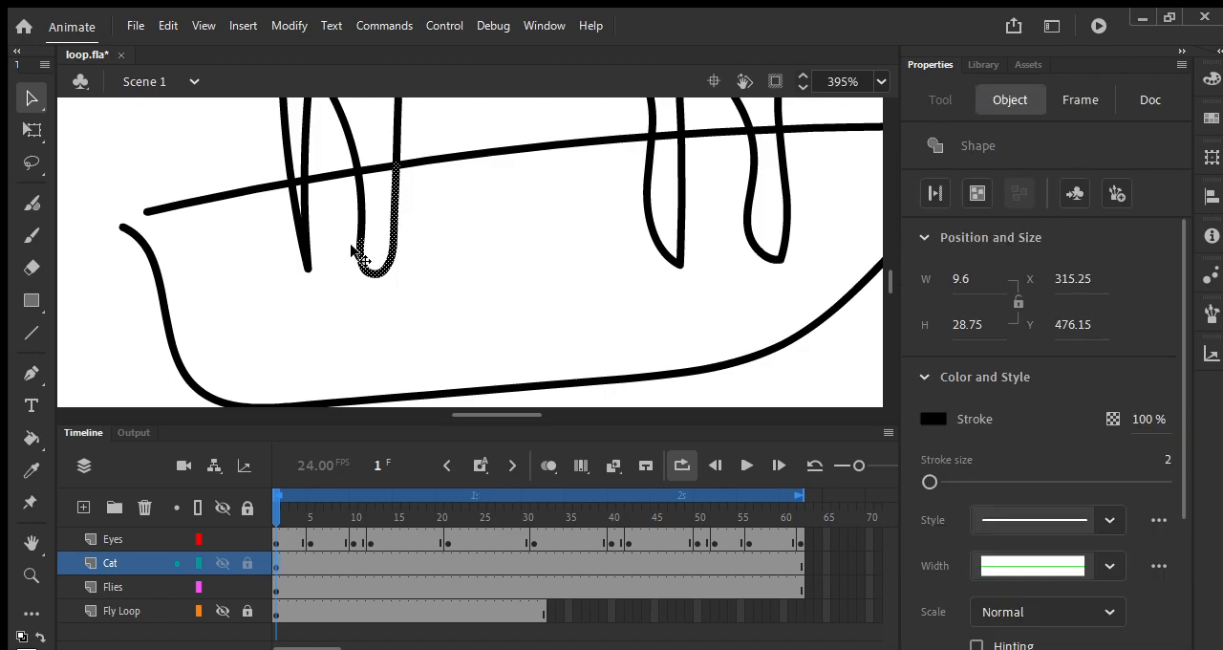
pyautogui.press('Delete')
pyautogui.click(305, 243)
pyautogui.press('Delete')
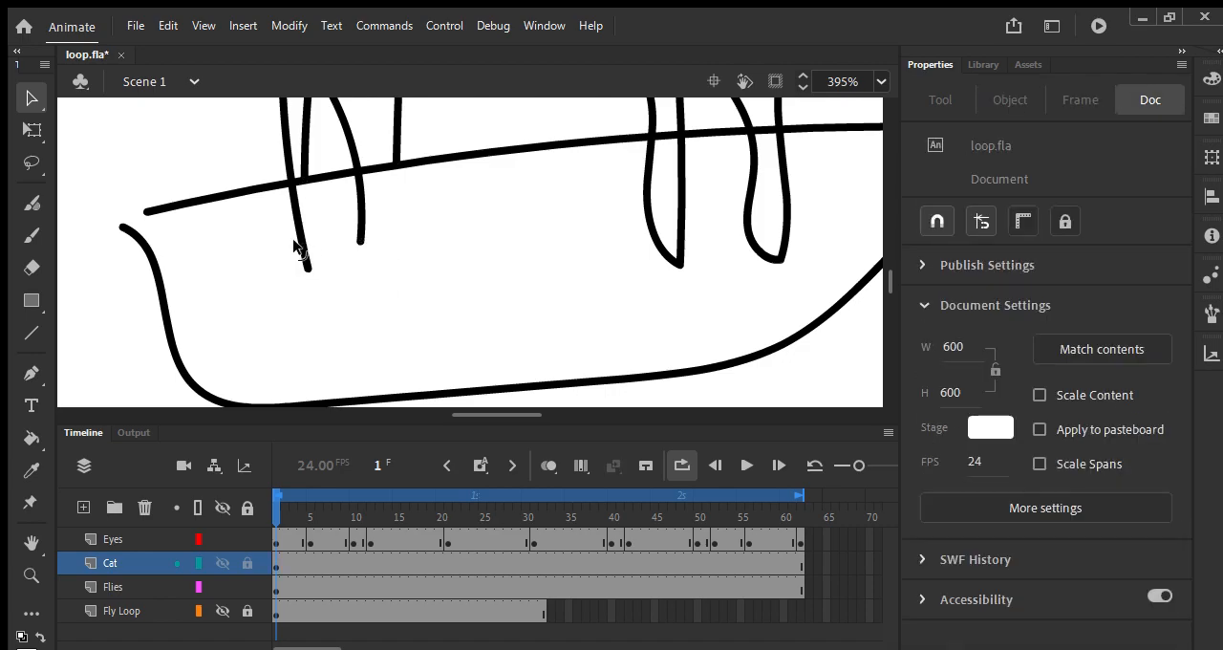
pyautogui.click(301, 246)
pyautogui.press('Delete')
pyautogui.click(361, 236)
pyautogui.press('Delete')
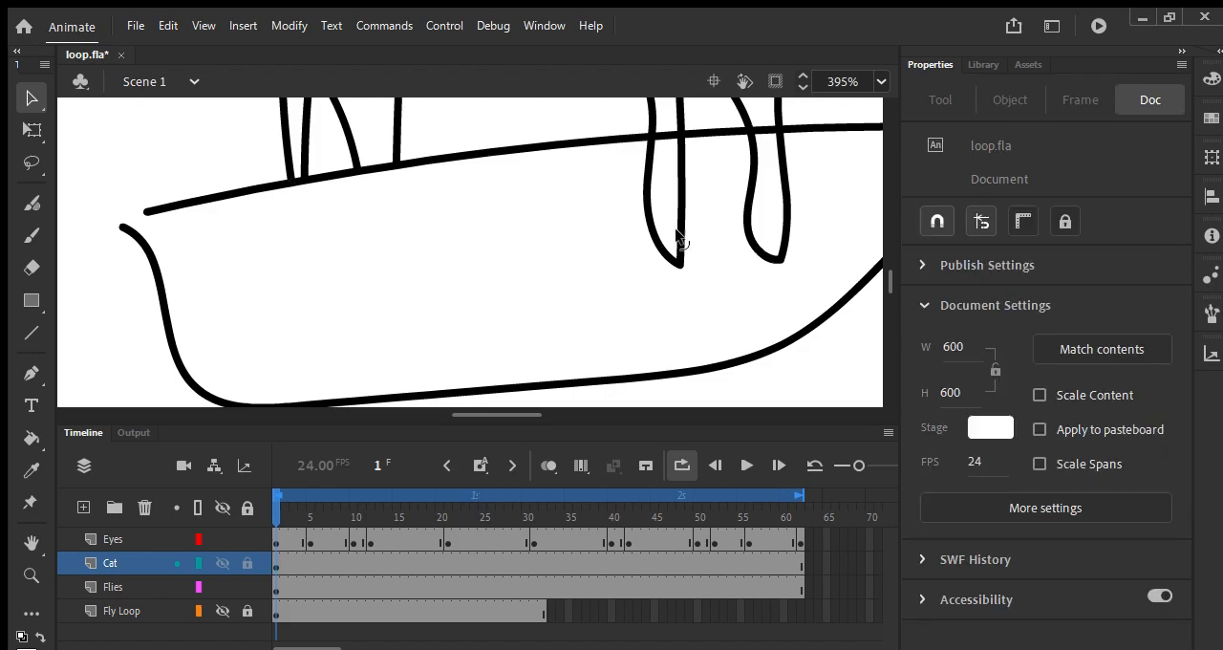
# Step: Delete the line segments of the cat's front legs that extend below the boat's upper edge
pyautogui.click(679, 262)
pyautogui.press('Delete')
pyautogui.click(671, 260)
pyautogui.press('Delete')
pyautogui.click(751, 247)
pyautogui.press('Delete')
pyautogui.click(779, 251)
pyautogui.press('Delete')
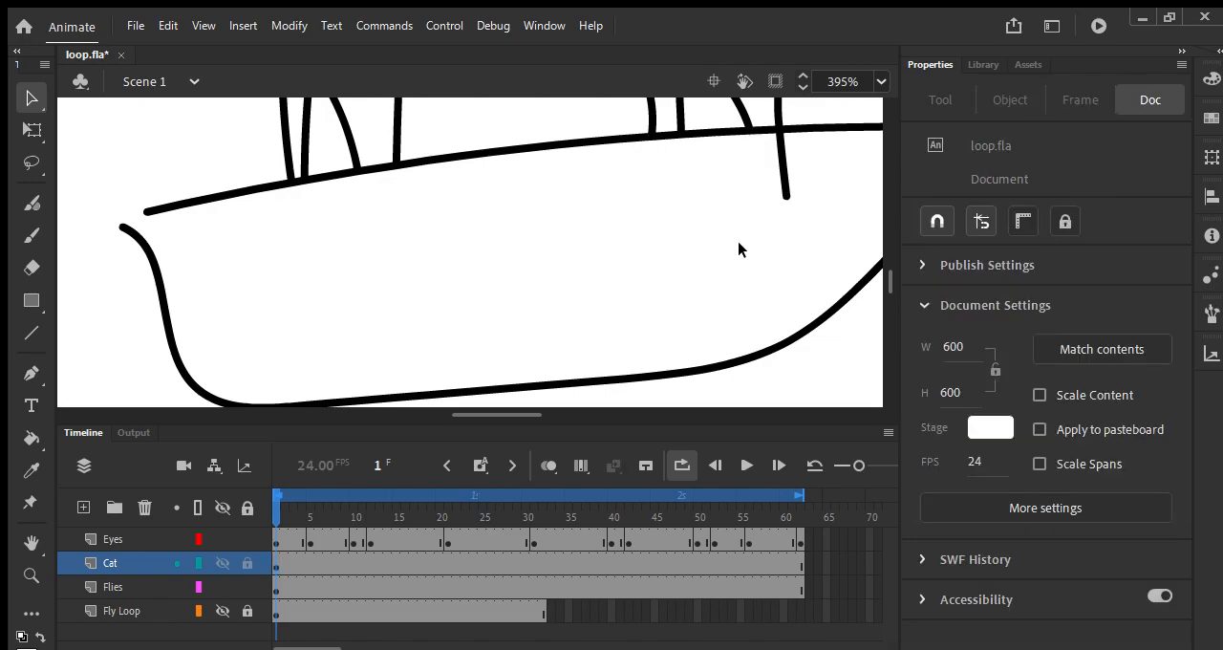
pyautogui.click(777, 186)
pyautogui.press('Delete')
pyautogui.hotkey('ctrl', '-')
pyautogui.hotkey('ctrl', '-')
pyautogui.hotkey('ctrl', '-')
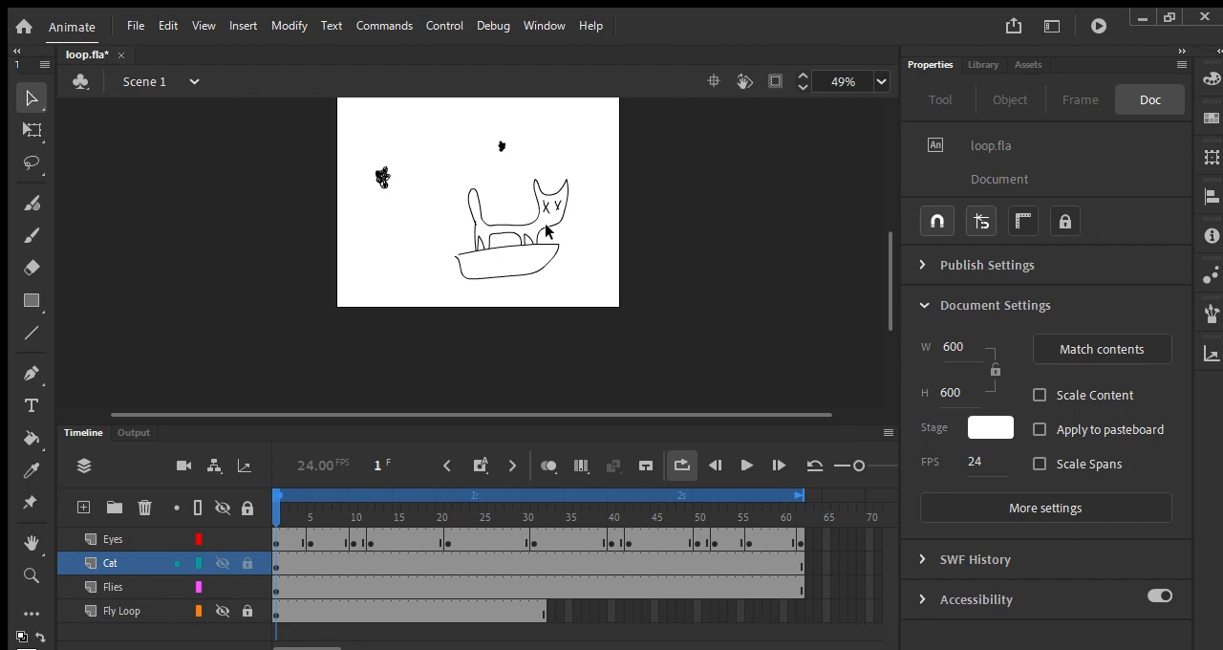
# Step: Paint a double-line mast with a triangular sail rising from the boat behind the cat
pyautogui.moveTo(503, 233); pyautogui.dragTo(492, 182)
pyautogui.hotkey('ctrl', 'z')
pyautogui.press('y')
pyautogui.moveTo(512, 257)
pyautogui.mouseDown()
pyautogui.moveTo(508, 174)
pyautogui.moveTo(483, 201)
pyautogui.moveTo(506, 200)
pyautogui.moveTo(511, 256)
pyautogui.mouseUp()
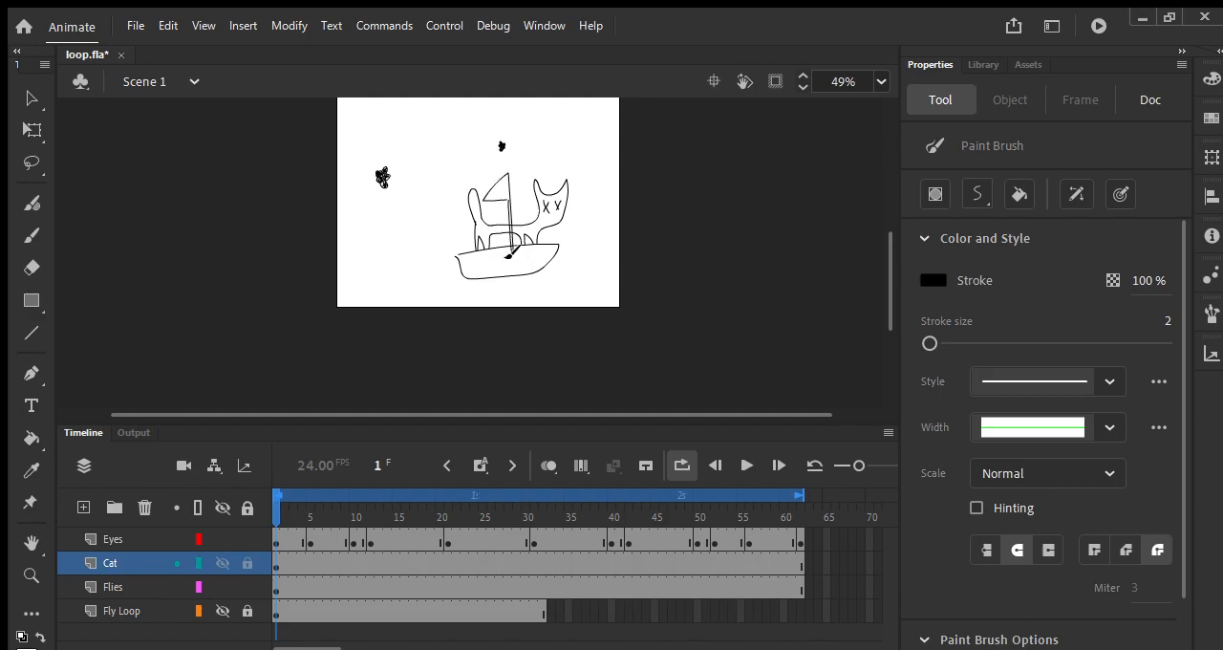
# Step: Delete the two mast line segments that cross the cat's body
pyautogui.scroll(5, 506, 248)
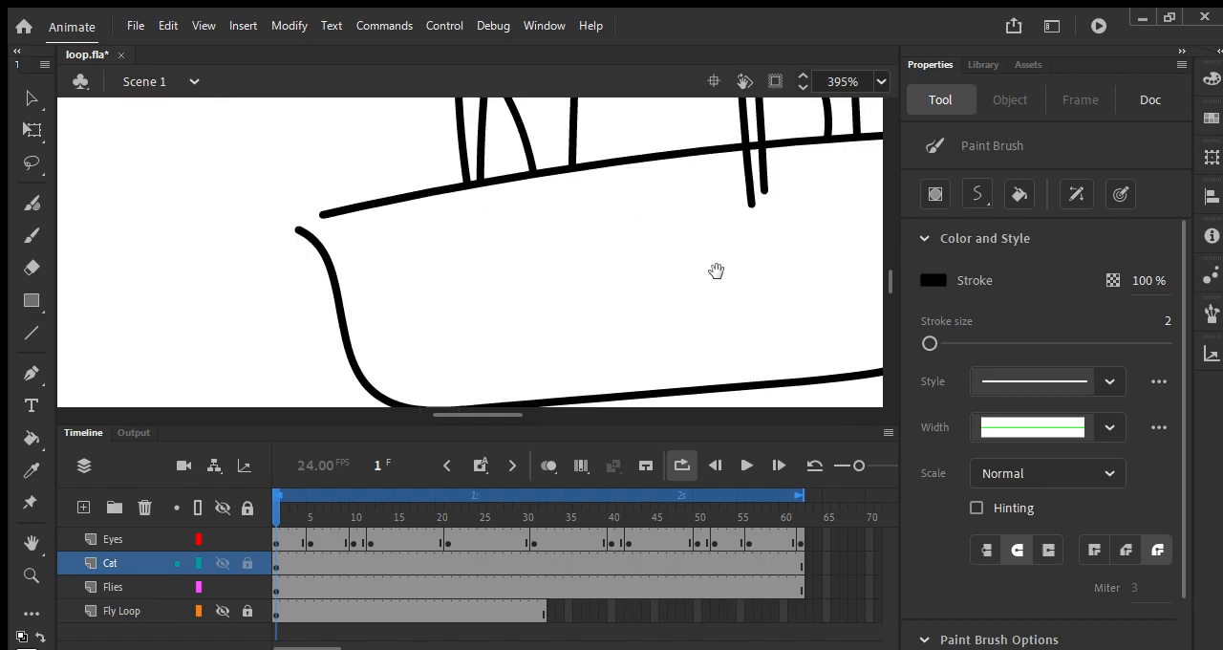
pyautogui.moveTo(716, 271); pyautogui.dragTo(539, 446)
pyautogui.press('a')
pyautogui.click(594, 154)
pyautogui.press('v')
pyautogui.click(574, 184)
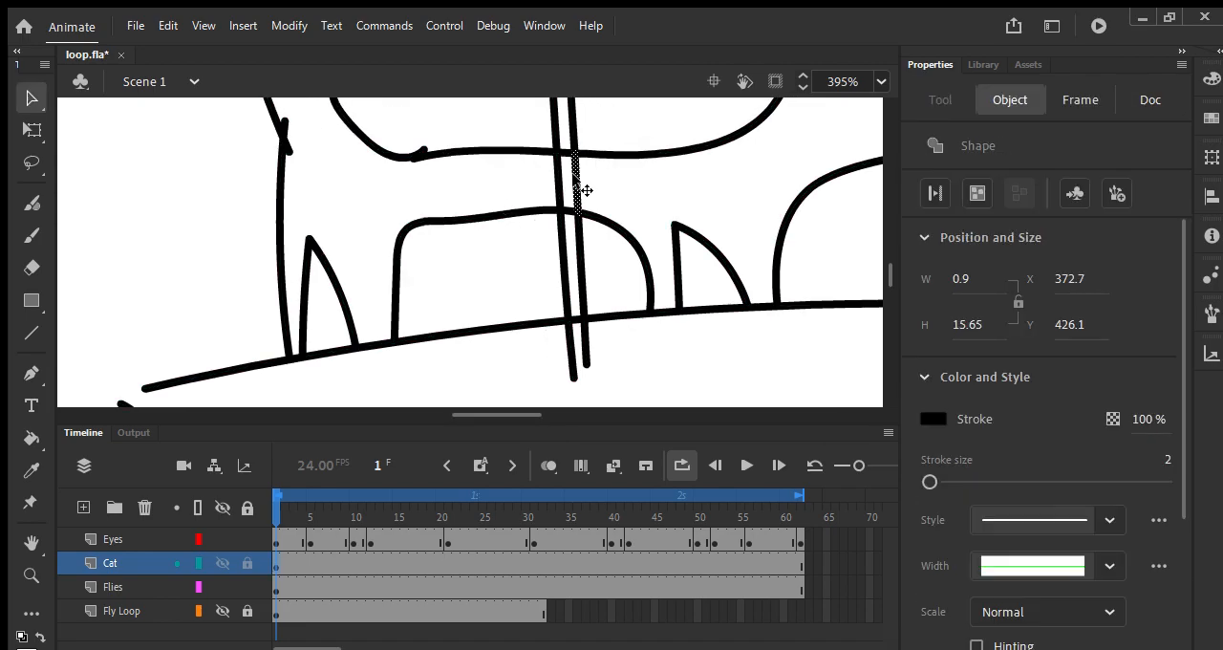
pyautogui.click(554, 179)
pyautogui.click(559, 183)
pyautogui.click(560, 185)
# Step: Delete the two mast ends that stick out below the boat's upper edge
pyautogui.click(573, 352)
pyautogui.press('Delete')
pyautogui.click(583, 332)
pyautogui.press('Delete')
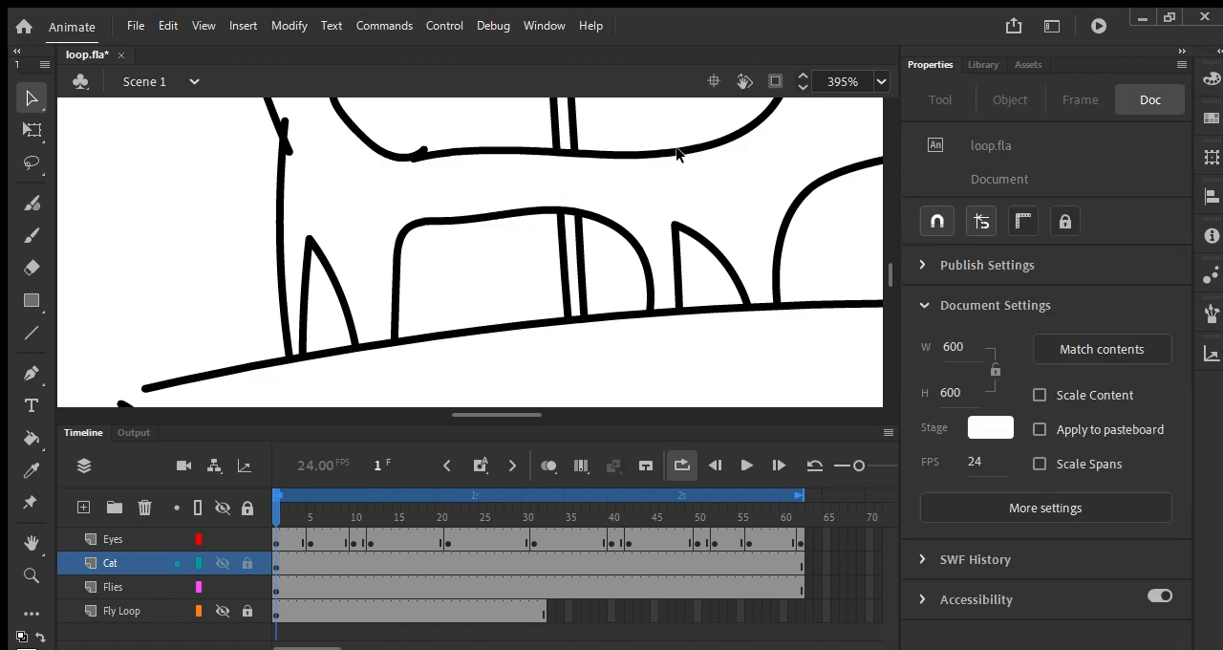
pyautogui.hotkey('ctrl', '-')
pyautogui.hotkey('ctrl', '-')
pyautogui.hotkey('ctrl', '-')
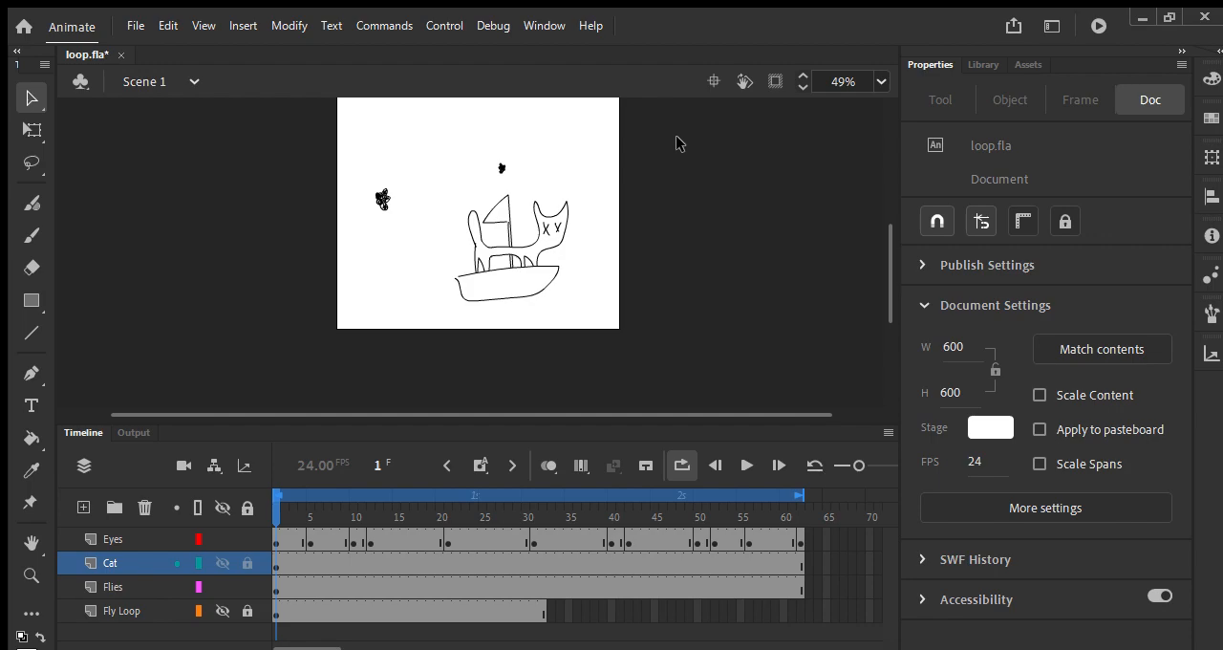
# Step: Add a new layer named Waves directly below the Cat layer
pyautogui.click(84, 506)
pyautogui.moveTo(105, 563); pyautogui.dragTo(115, 591)
pyautogui.doubleClick(120, 587)
pyautogui.write('Waves')
pyautogui.press('Return')
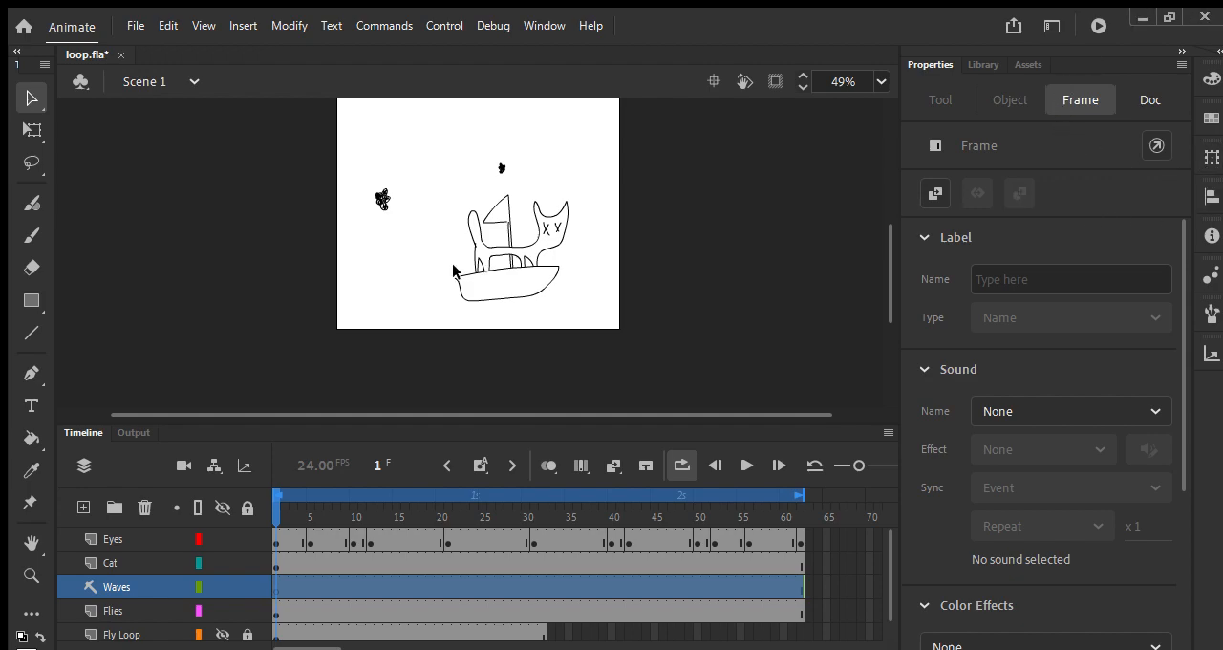
# Step: Set the Paint Brush stroke to cyan and paint a long wavy line across the boat, extending past both sides of the stage
pyautogui.press('y')
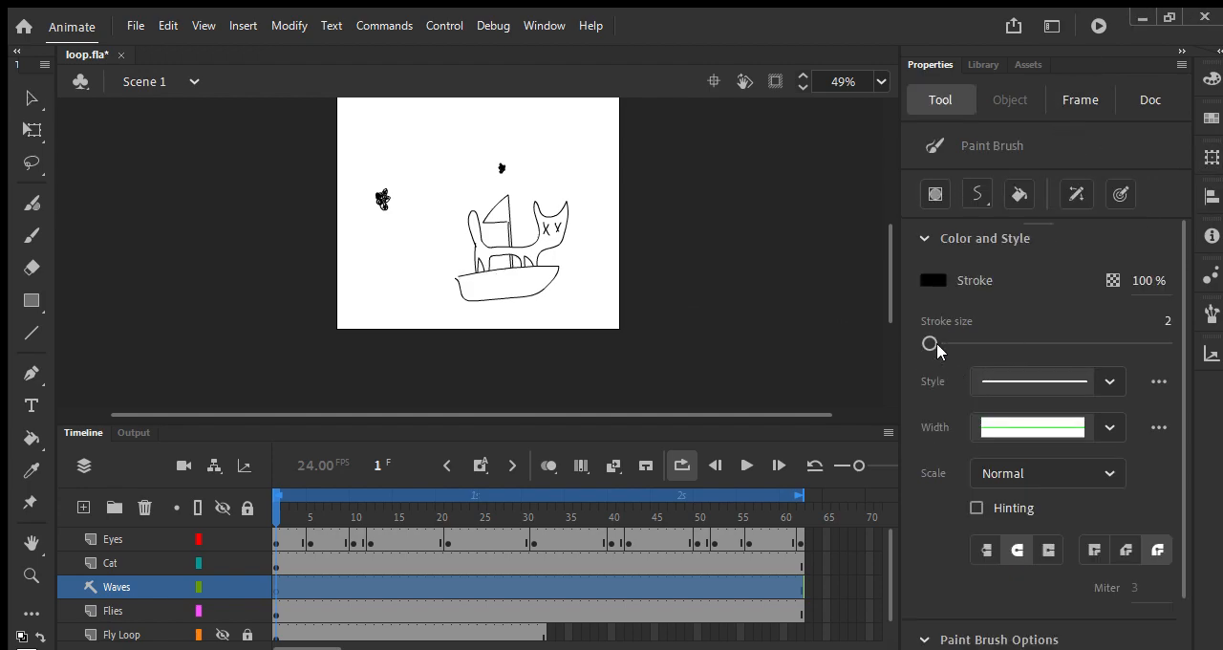
pyautogui.click(921, 276)
pyautogui.click(724, 405)
pyautogui.moveTo(300, 316); pyautogui.dragTo(336, 288)
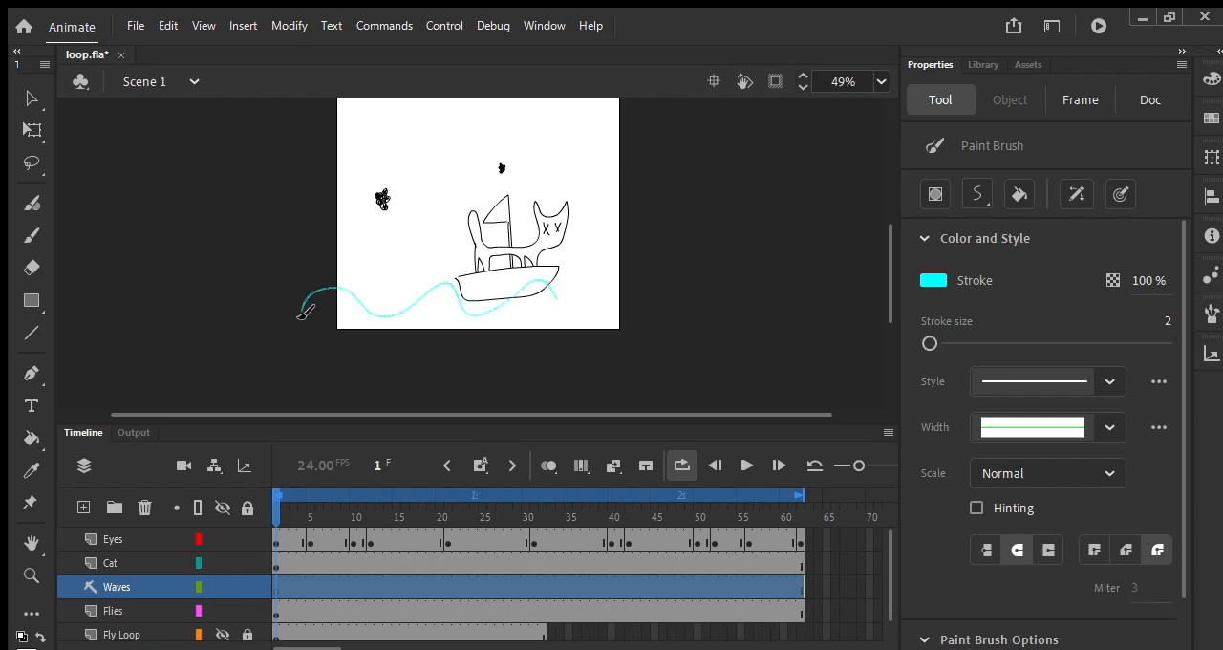
pyautogui.moveTo(642, 273); pyautogui.dragTo(724, 302)
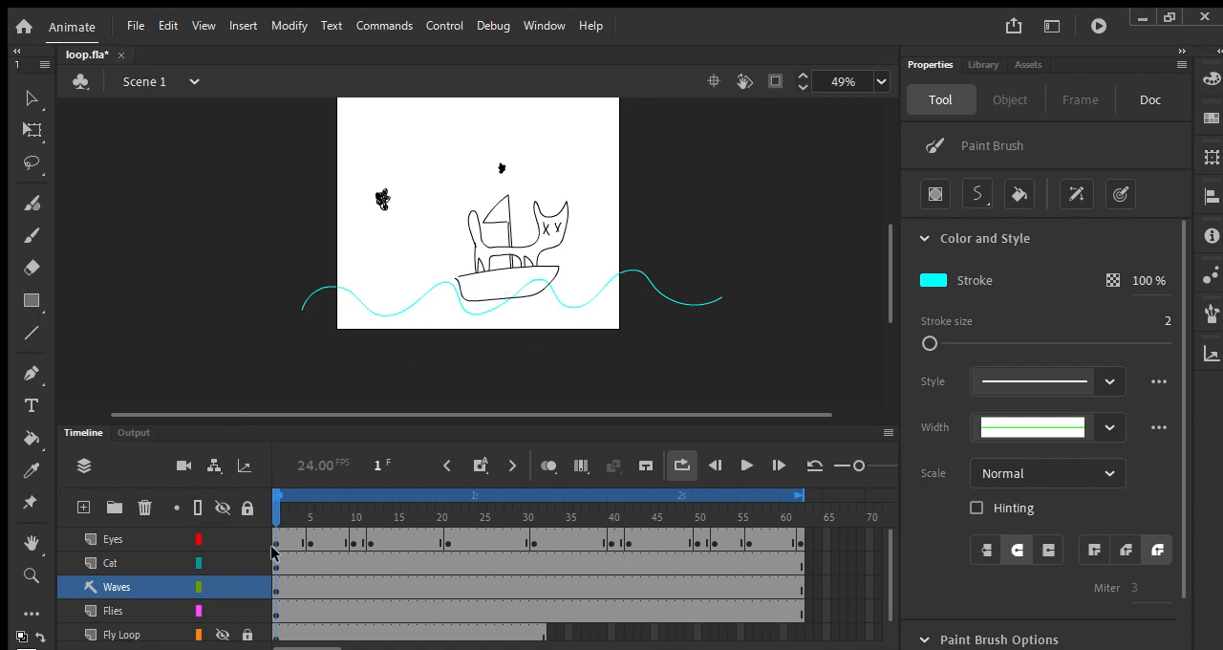
# Step: Select only the Waves layer's artwork, lock the Eyes, Cat and Flies layers, and keep the Waves layer visible
pyautogui.click(30, 97)
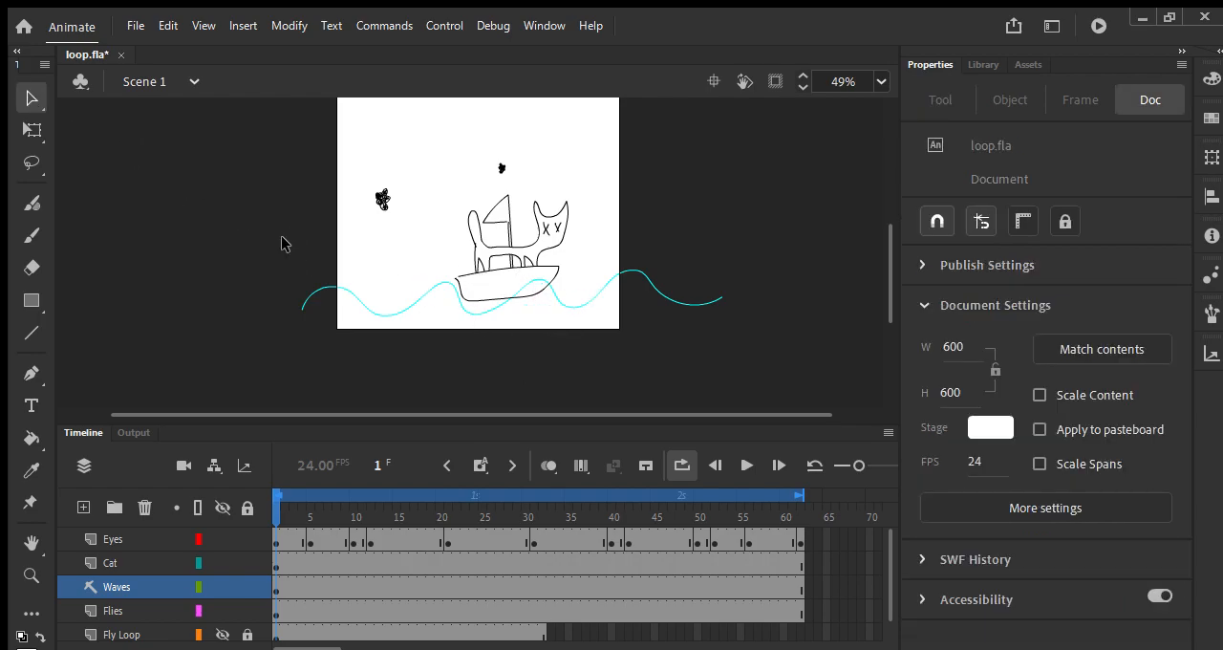
pyautogui.moveTo(774, 193); pyautogui.dragTo(218, 367)
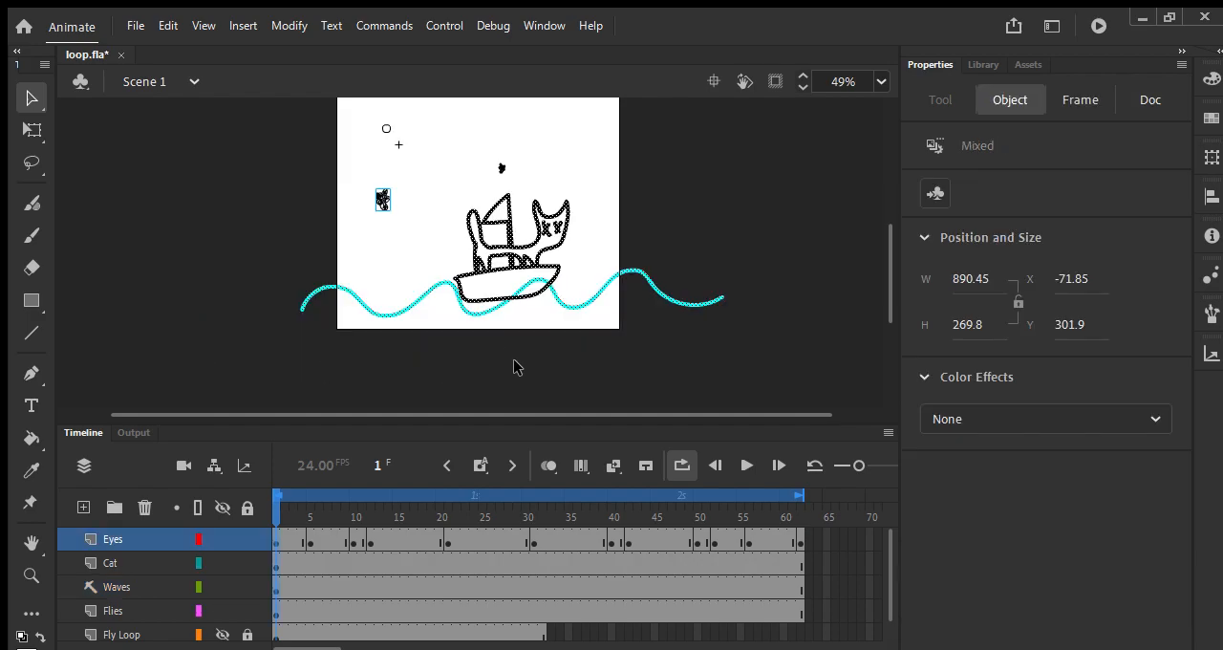
pyautogui.click(574, 360)
pyautogui.click(121, 581)
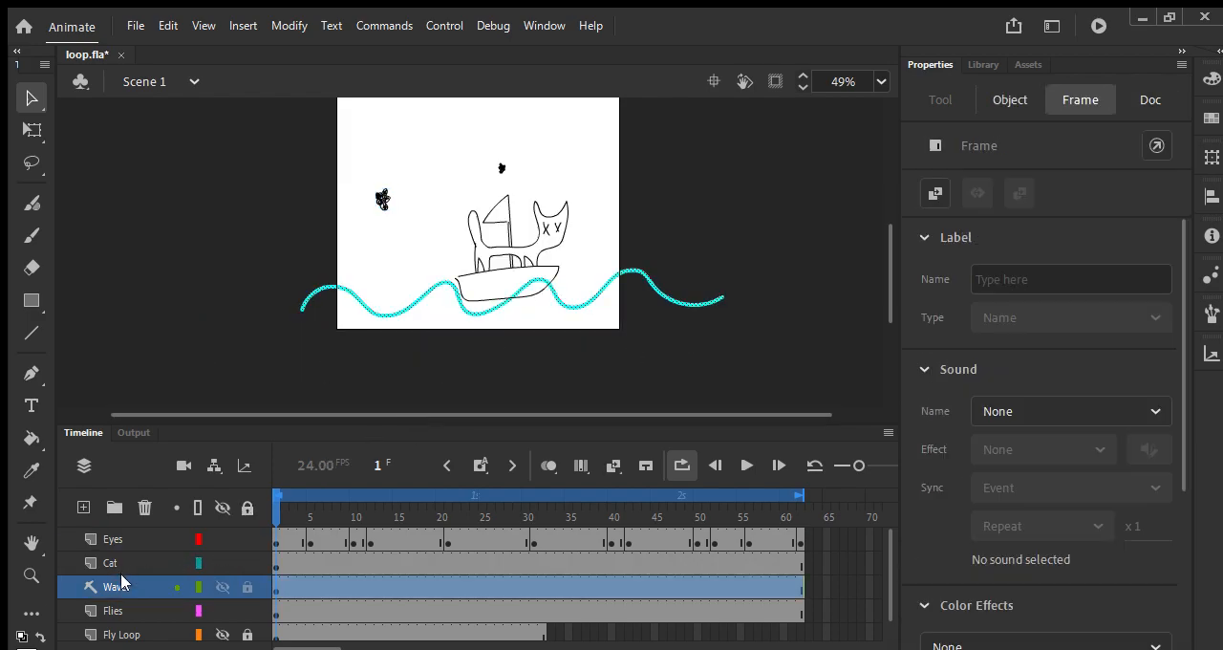
pyautogui.click(214, 584)
pyautogui.click(214, 584)
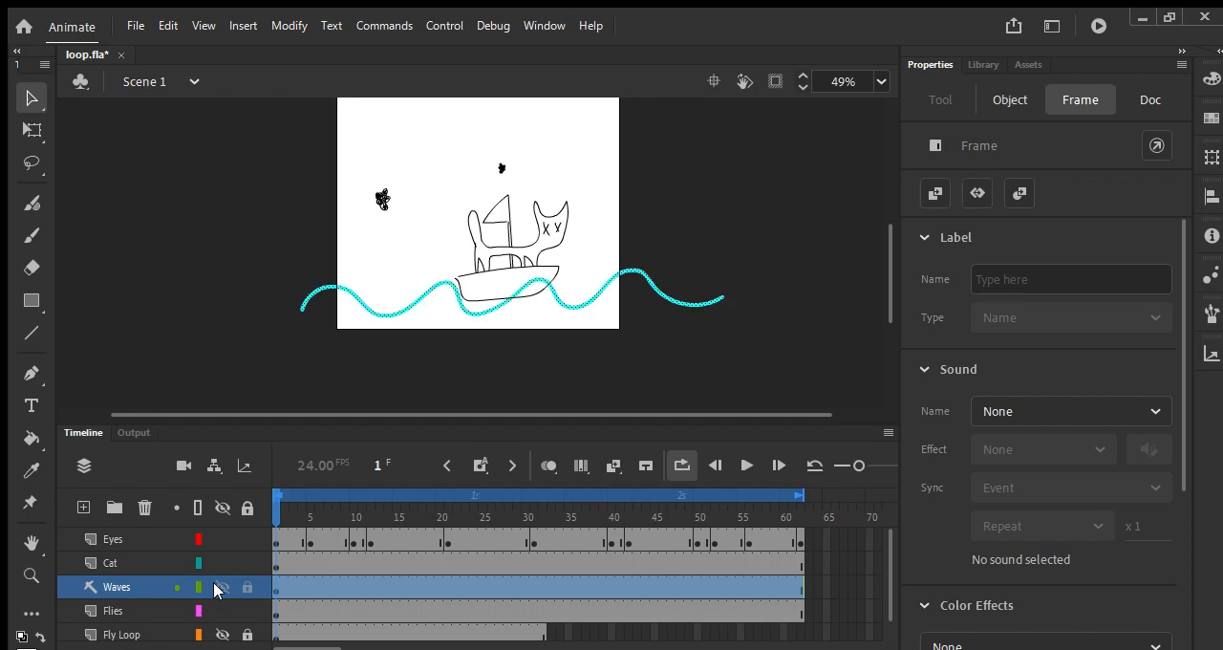
pyautogui.click(214, 585)
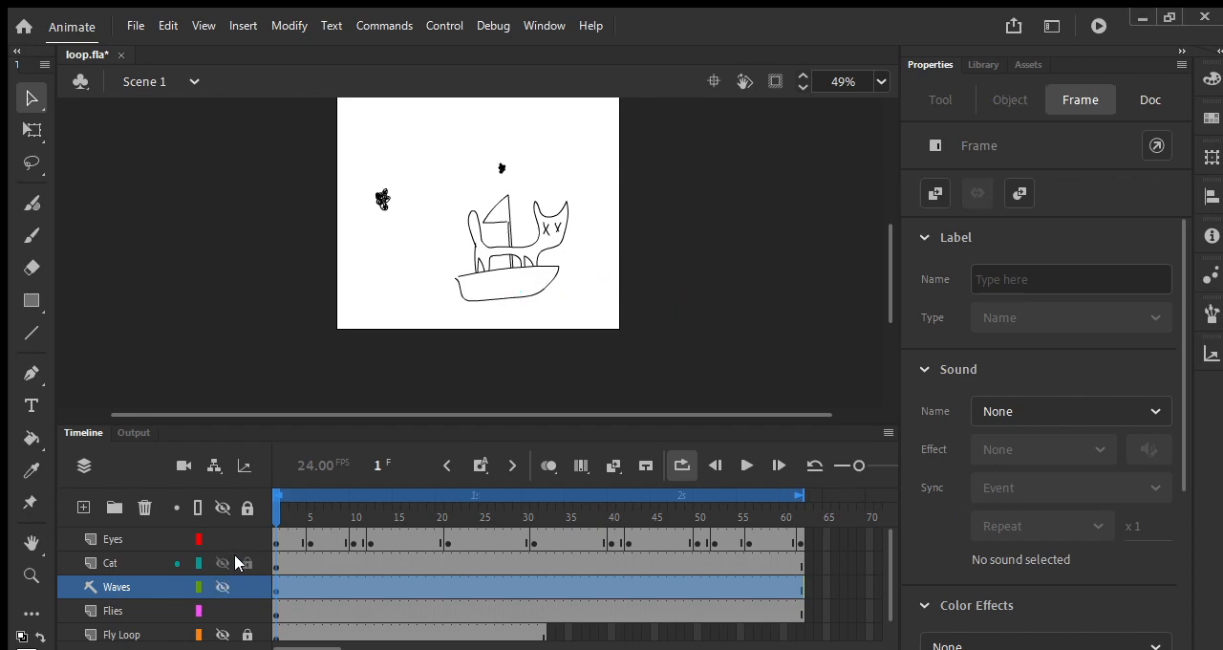
pyautogui.scroll(-1, 269, 552)
pyautogui.scroll(1, 268, 552)
pyautogui.click(216, 585)
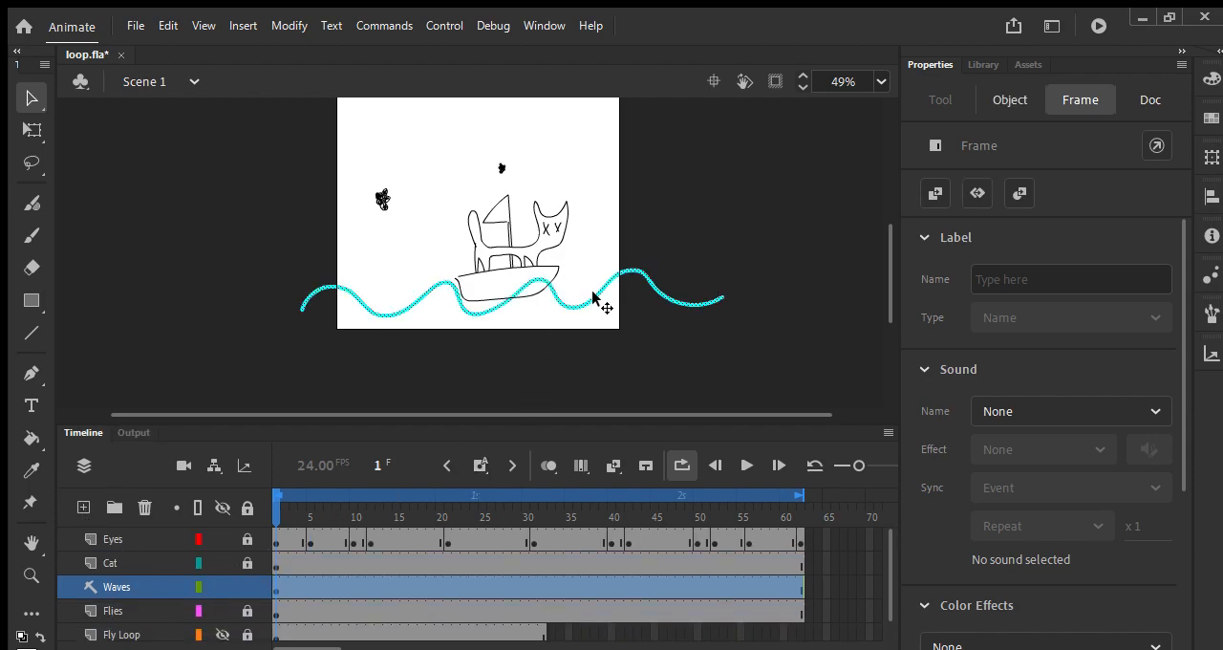
# Step: Move the whole wave left with Free Transform to about X -341 on frame 1
pyautogui.click(474, 300)
pyautogui.press('q')
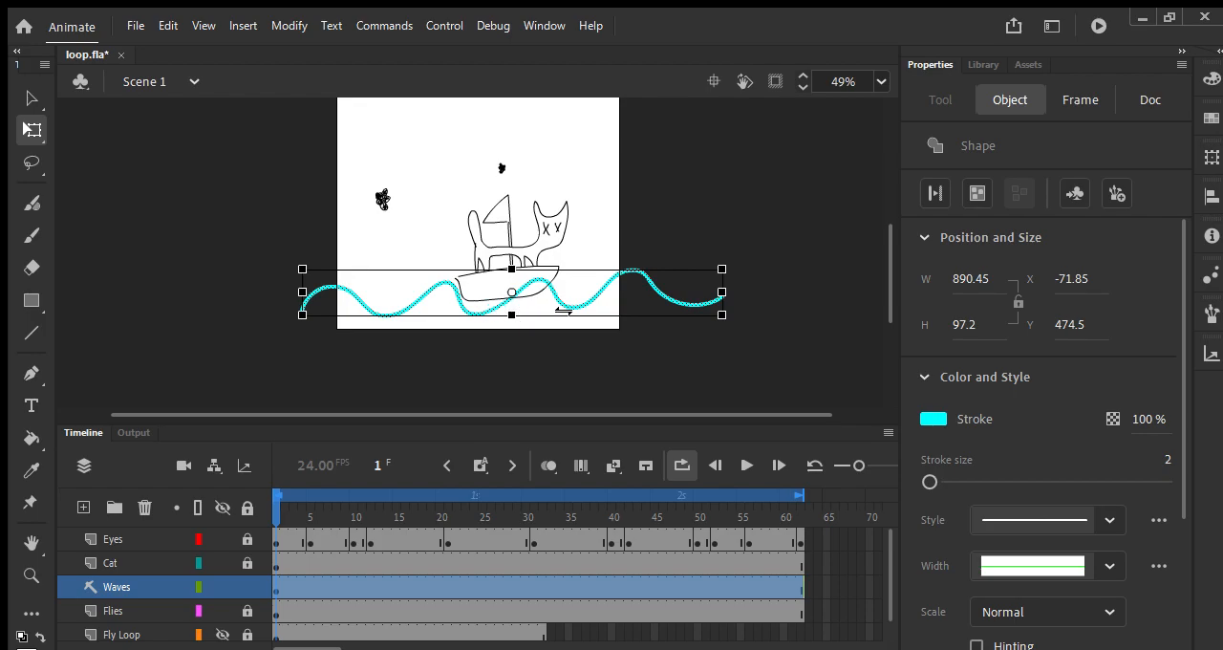
pyautogui.moveTo(592, 311)
pyautogui.mouseDown()
pyautogui.moveTo(442, 311)
pyautogui.moveTo(455, 306)
pyautogui.mouseUp()
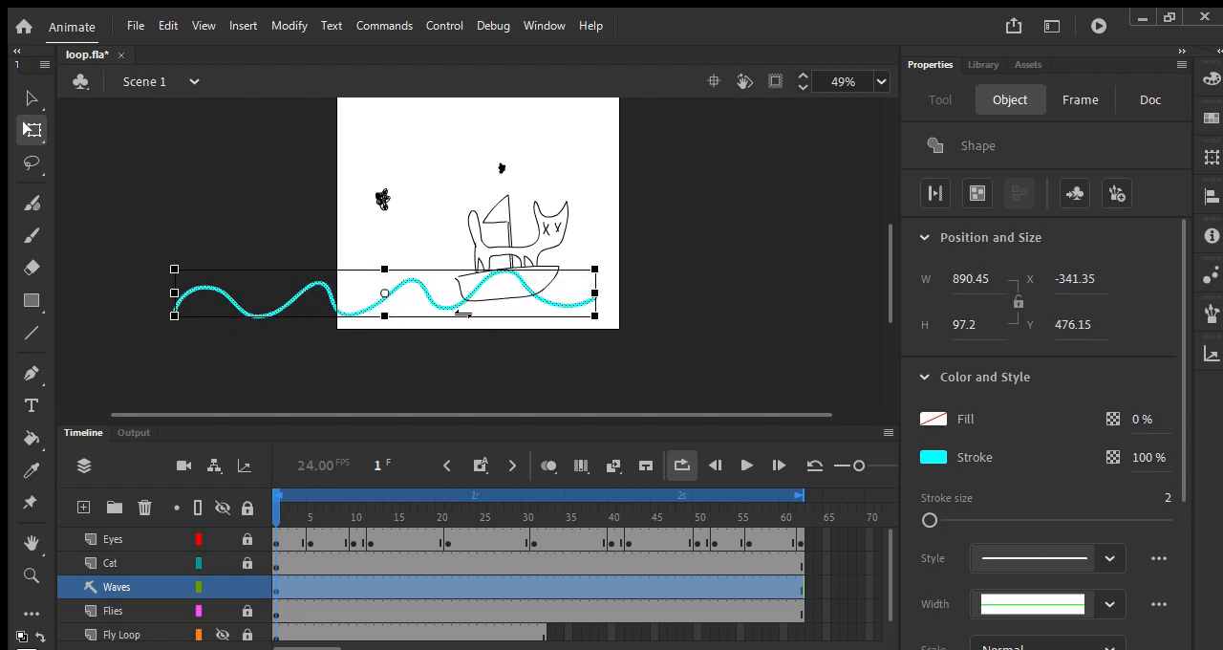
# Step: Insert a keyframe at frame 62 of the Waves layer and move the whole wave right to about X -89, undoing stray edits
pyautogui.moveTo(270, 492); pyautogui.dragTo(795, 504)
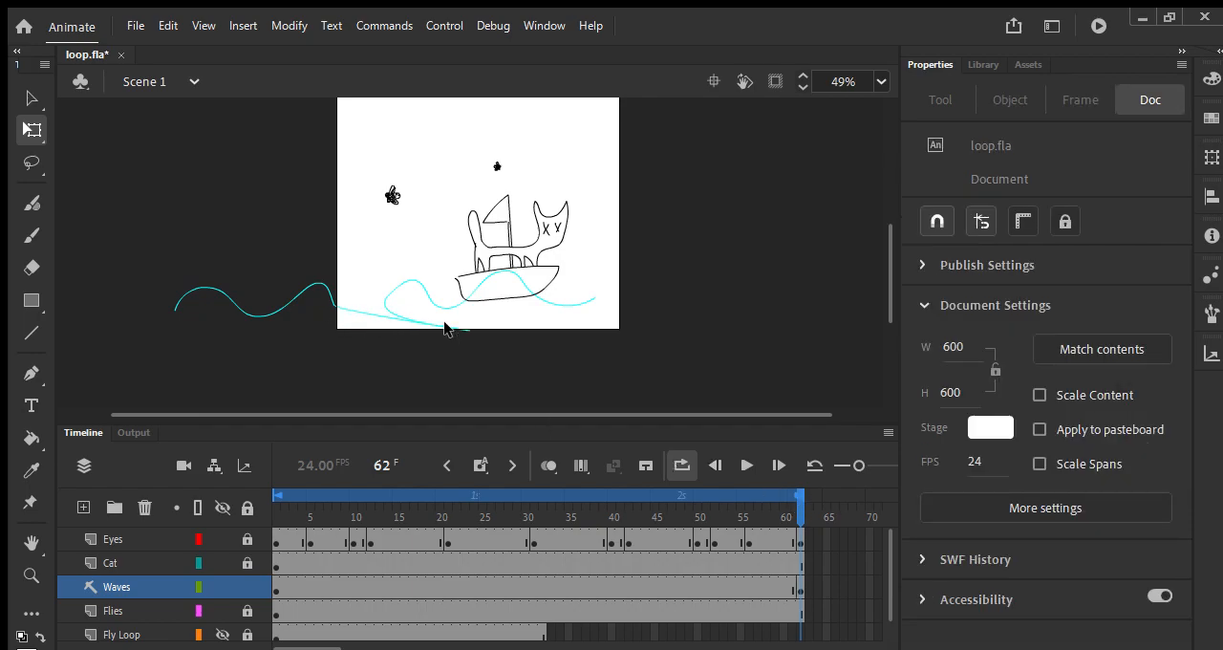
pyautogui.press('v')
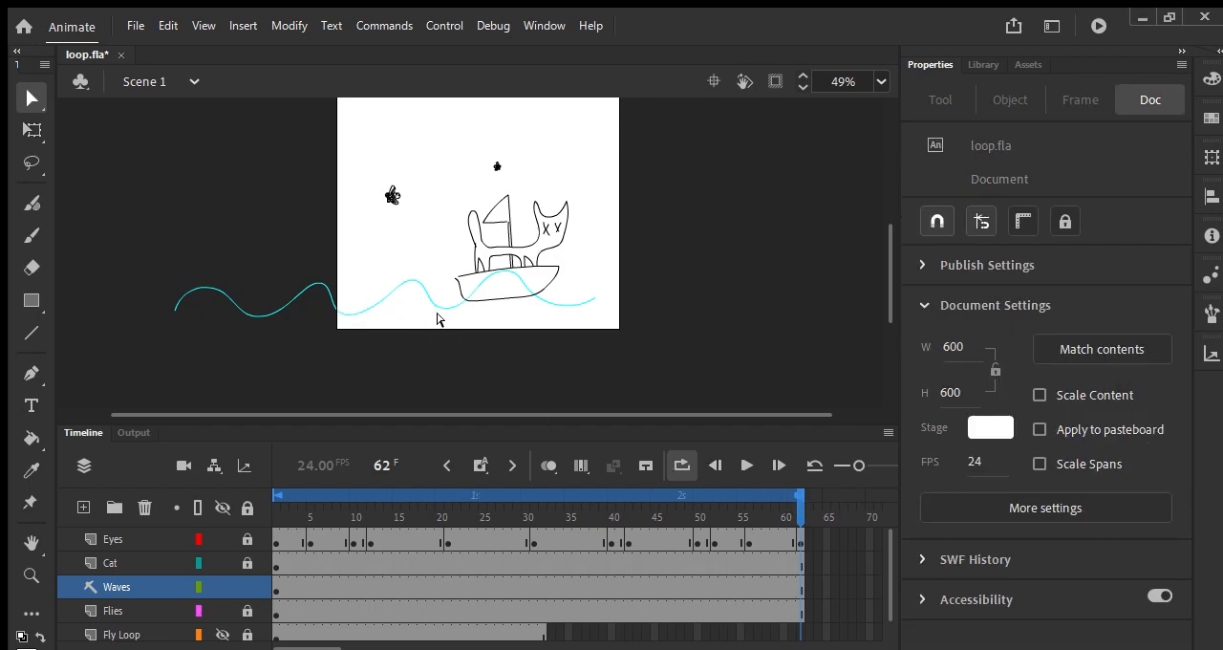
pyautogui.hotkey('ctrl', 'a')
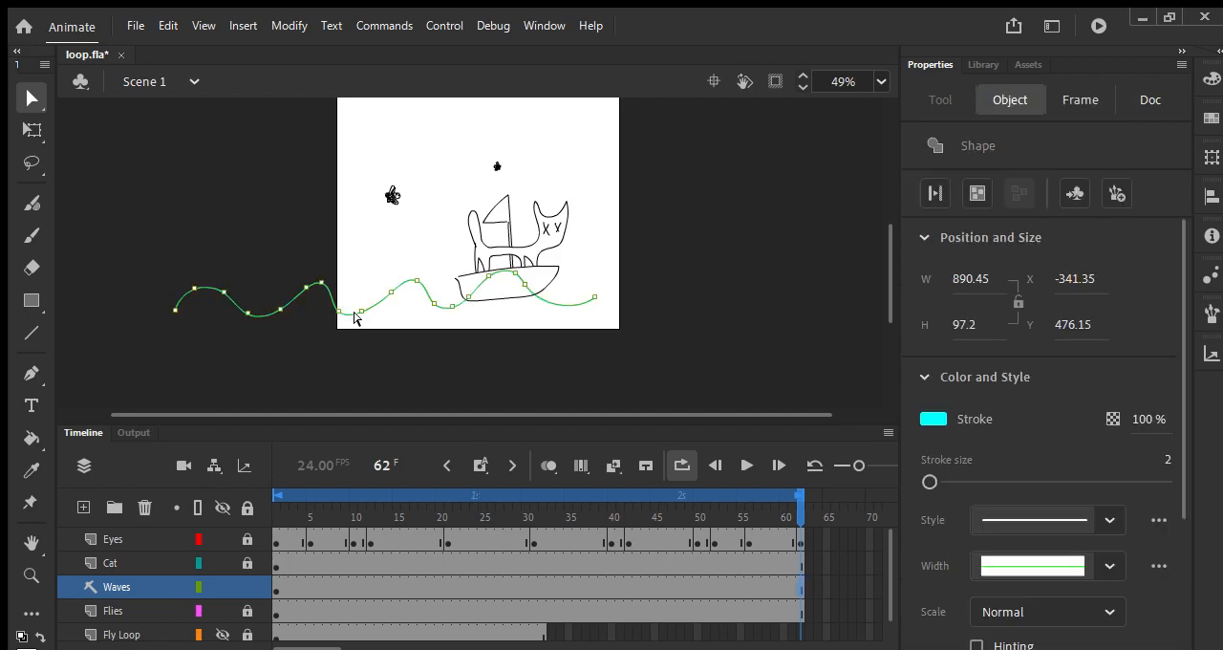
pyautogui.press('q')
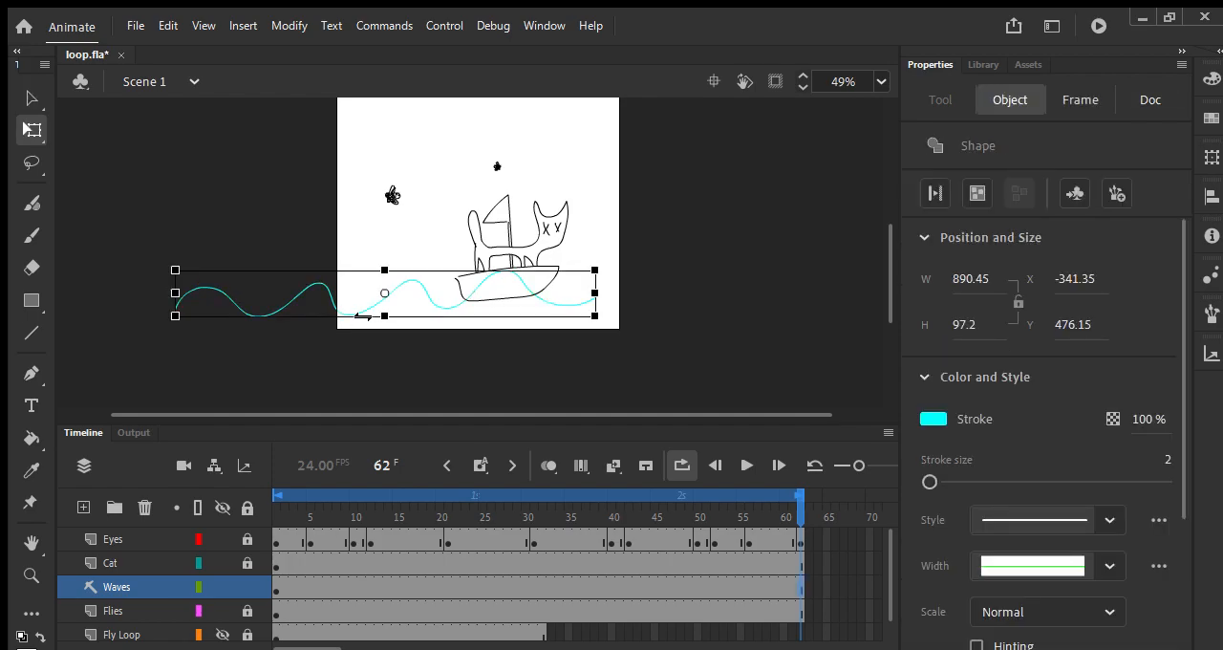
pyautogui.moveTo(359, 306); pyautogui.dragTo(492, 312)
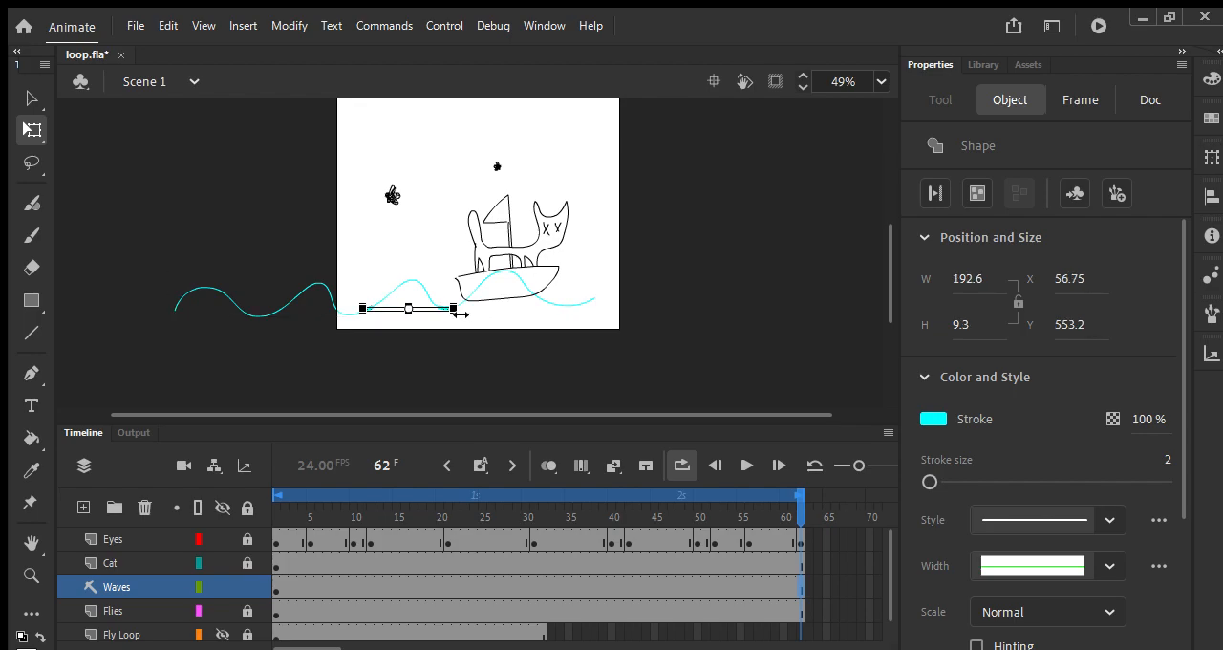
pyautogui.hotkey('ctrl', 'z')
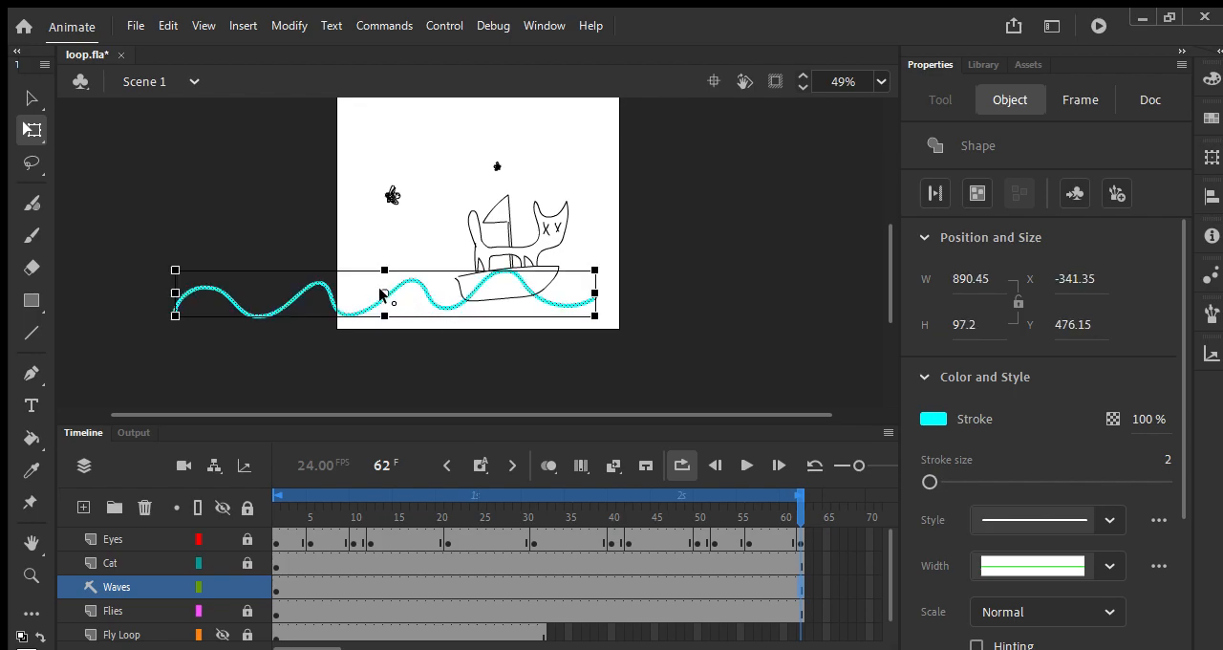
pyautogui.moveTo(395, 292)
pyautogui.mouseDown()
pyautogui.moveTo(736, 296)
pyautogui.moveTo(414, 295)
pyautogui.moveTo(516, 295)
pyautogui.mouseUp()
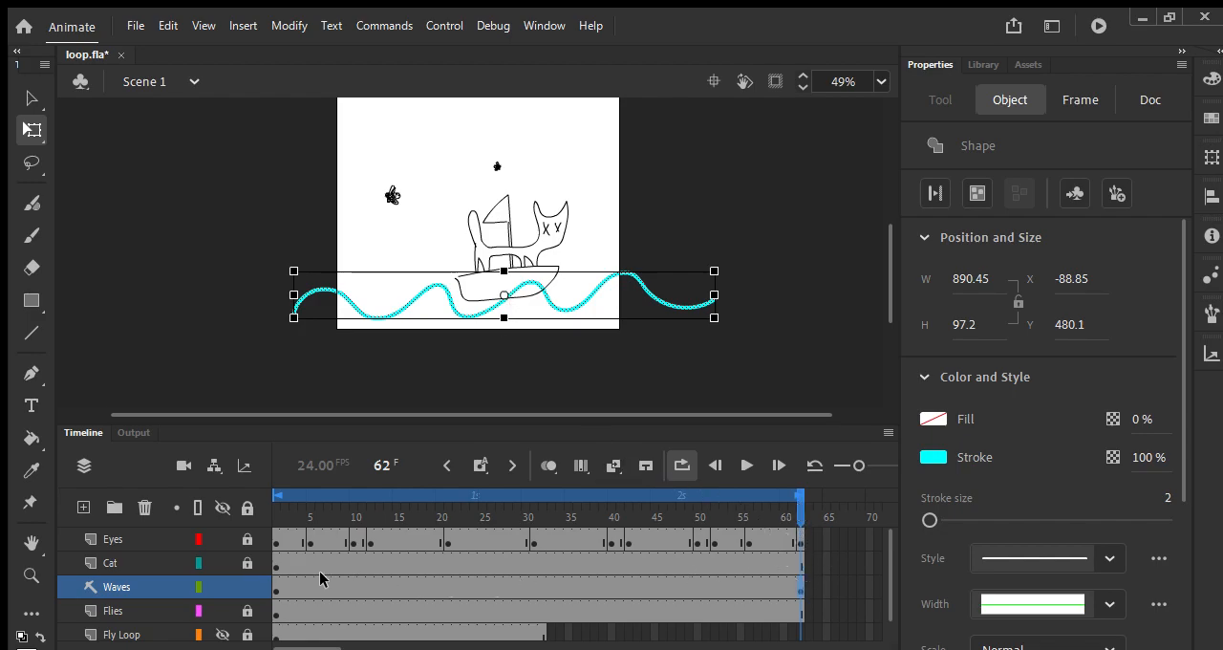
# Step: Compare the wave's start and end keyframes and create a shape tween between frames 1 and 62 on the Waves layer
pyautogui.click(287, 585)
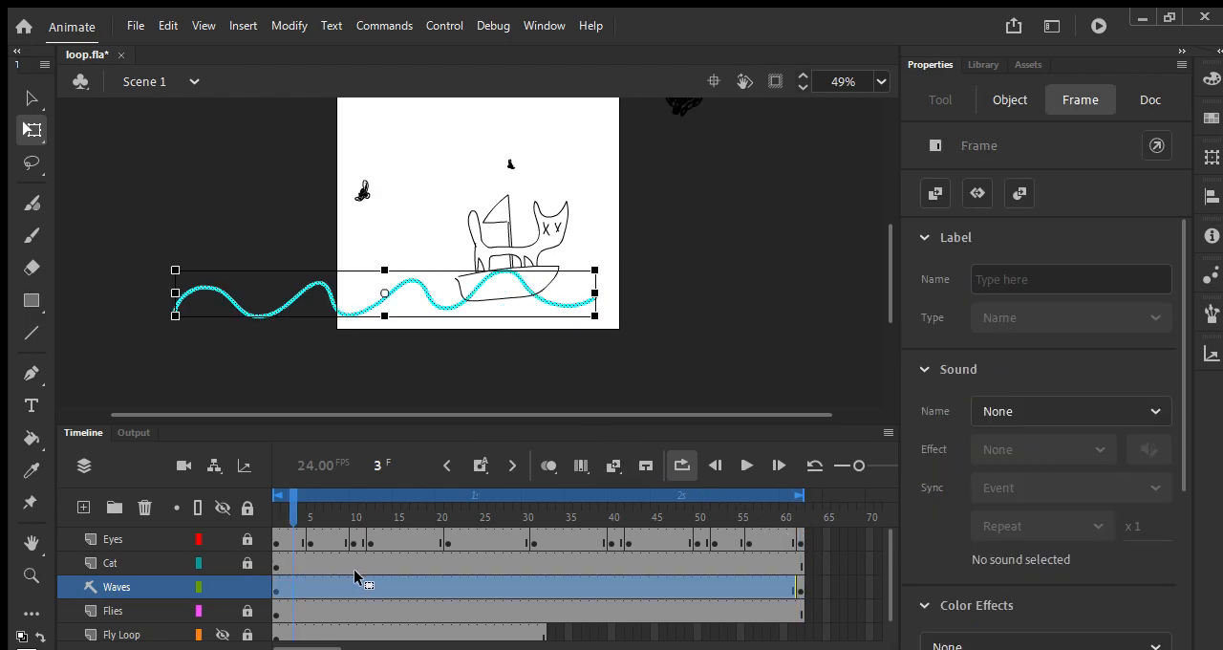
pyautogui.click(796, 586)
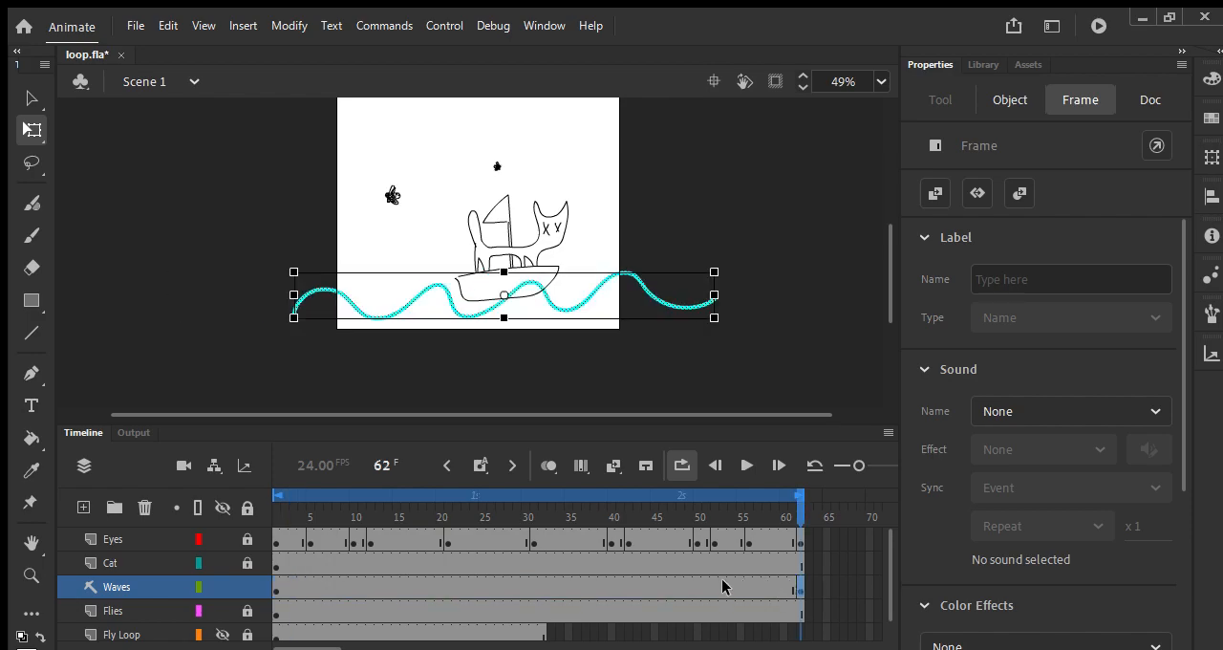
pyautogui.click(275, 586)
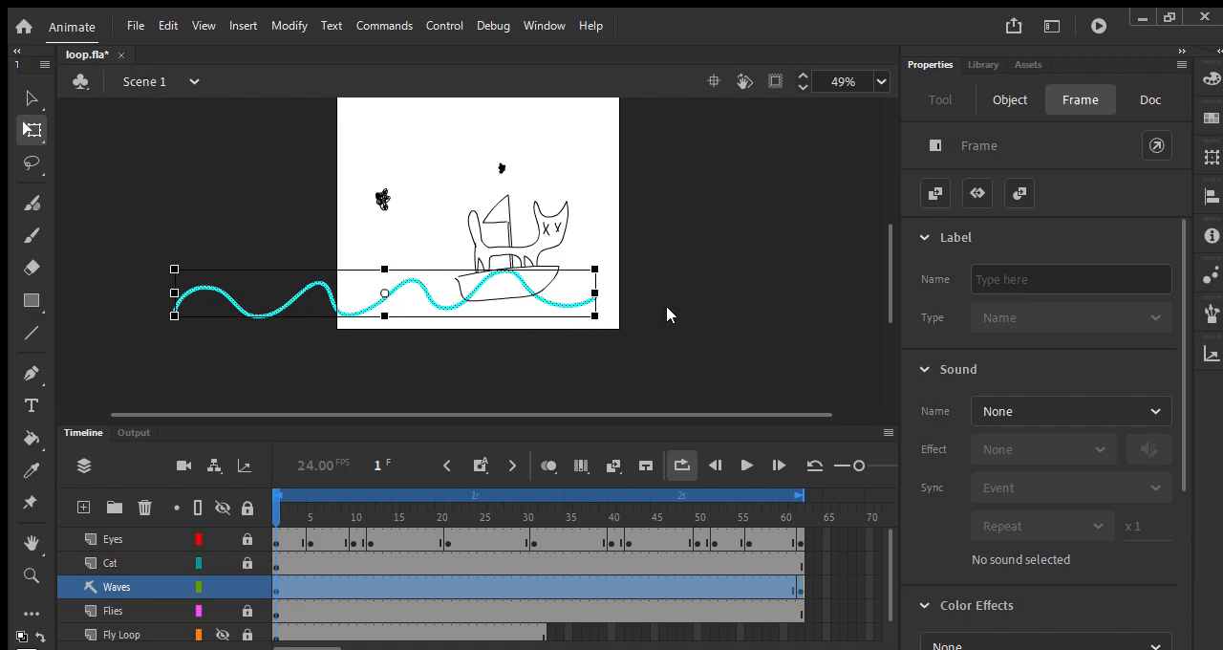
pyautogui.hotkey('ctrl', 'z')
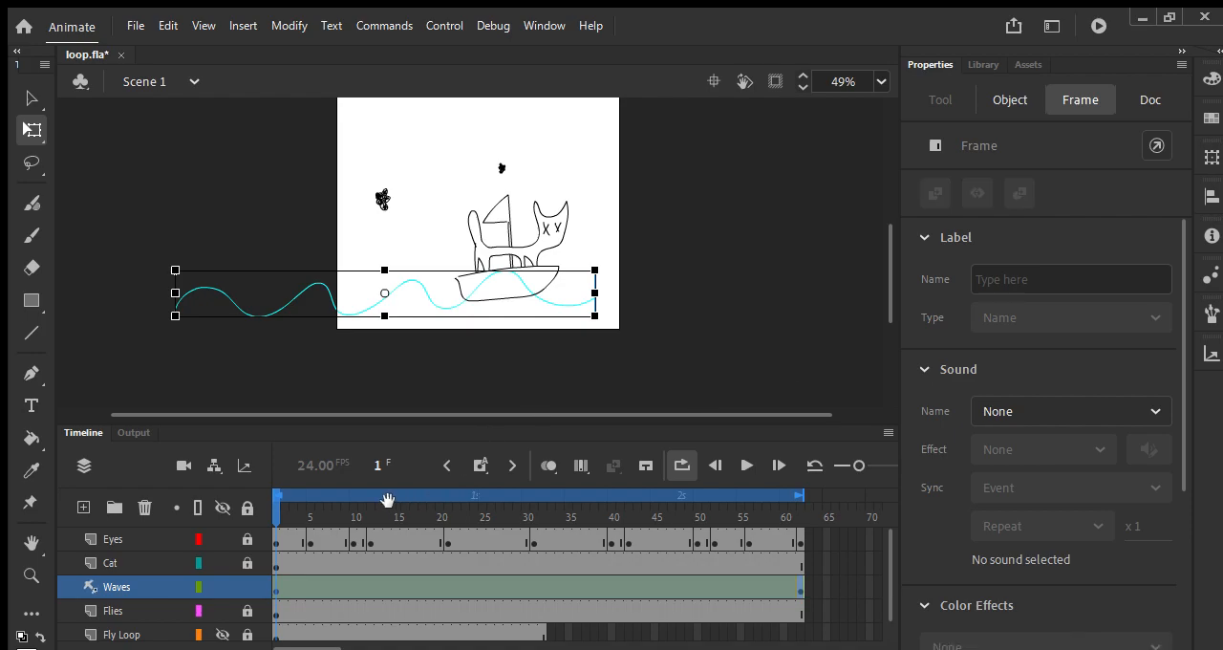
# Step: Replace the Waves layer's existing tween with a classic tween between frames 1 and 62 and play the animation back
pyautogui.press('Return')
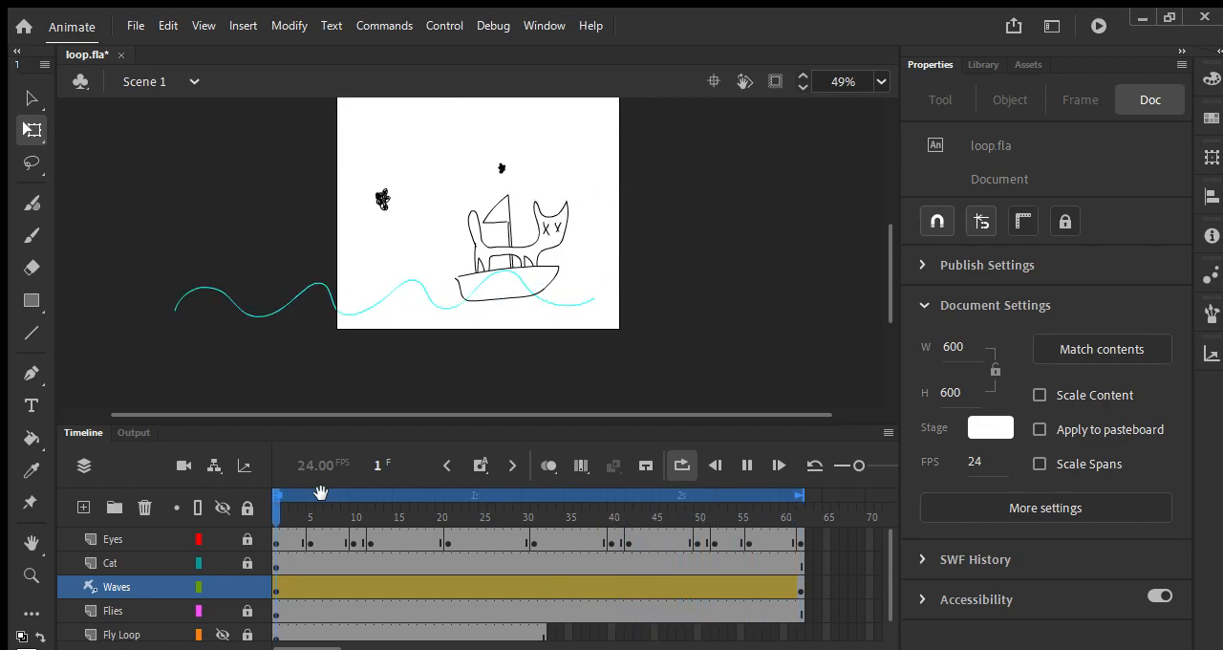
pyautogui.press('Return')
pyautogui.hotkey('ctrl', 'z')
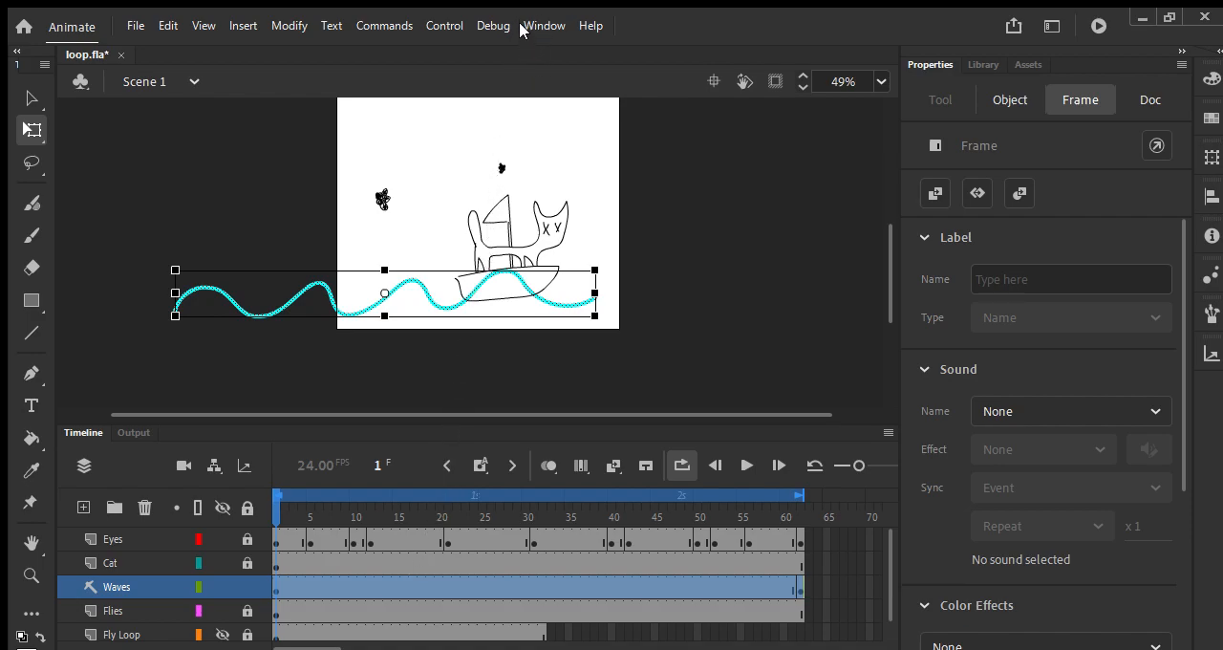
pyautogui.hotkey('ctrl', 'y')
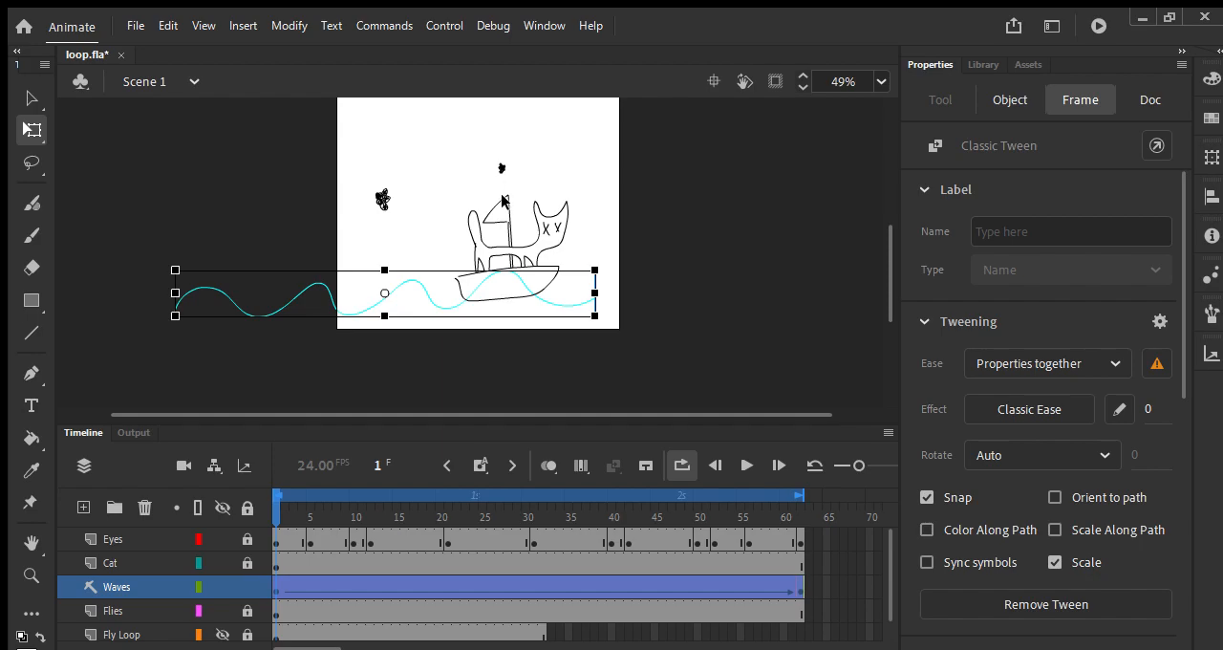
pyautogui.press('Return')
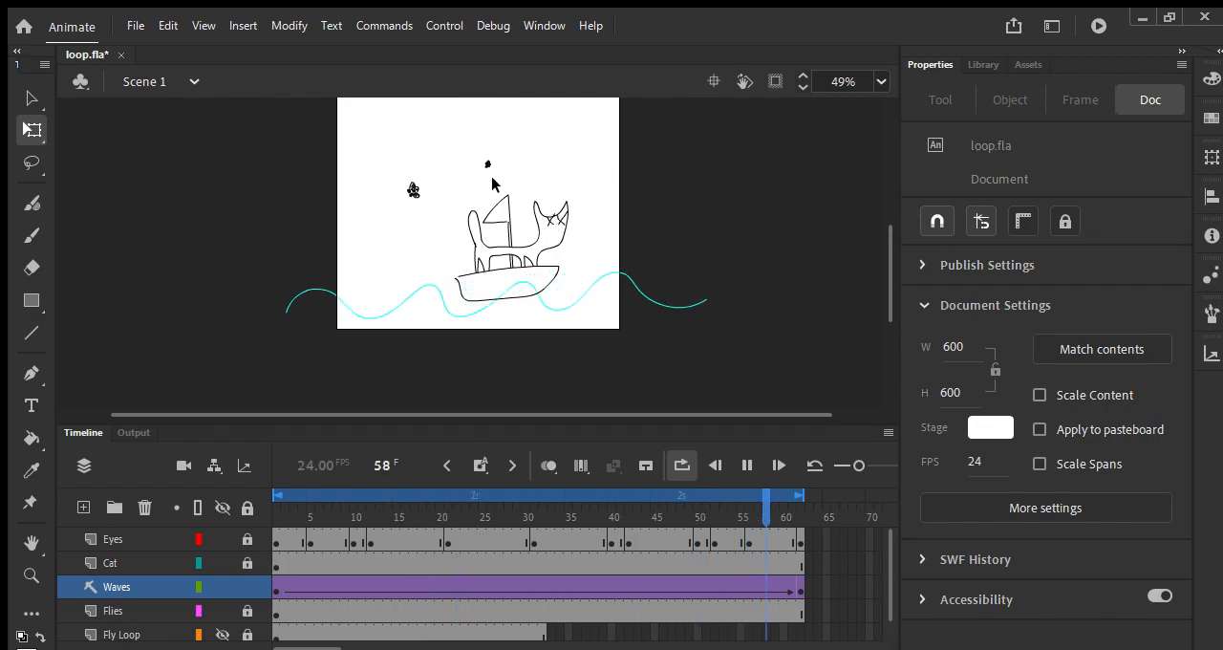
pyautogui.press('Return')
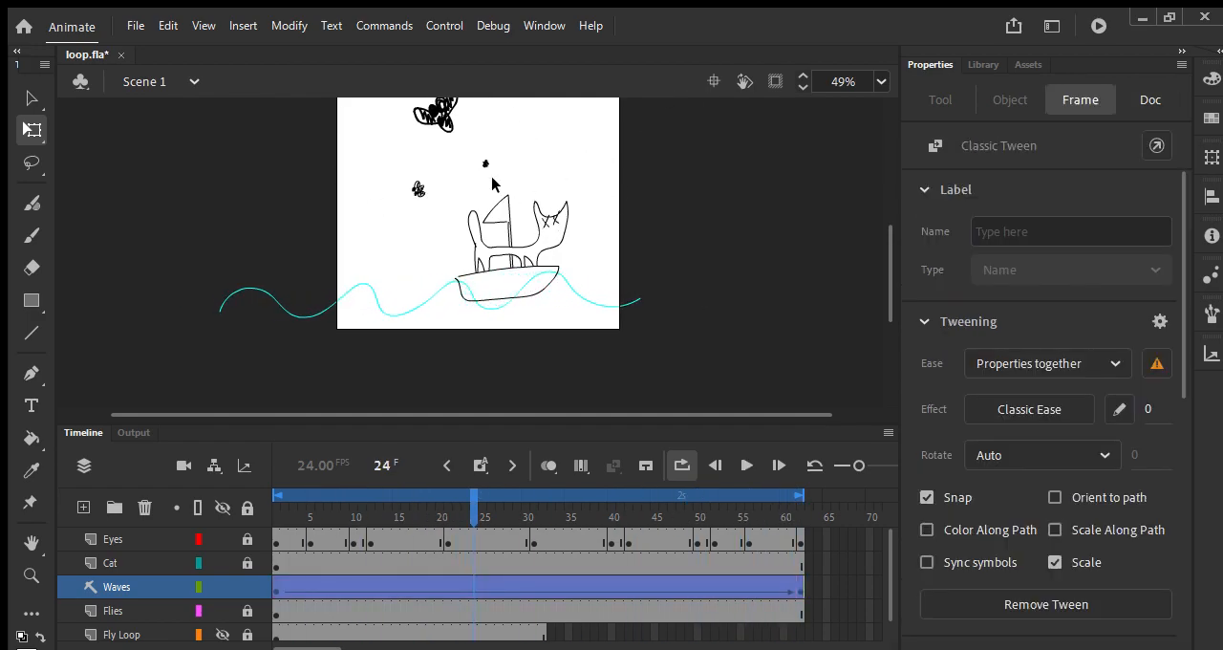
pyautogui.click(469, 503)
pyautogui.moveTo(469, 503); pyautogui.dragTo(277, 564)
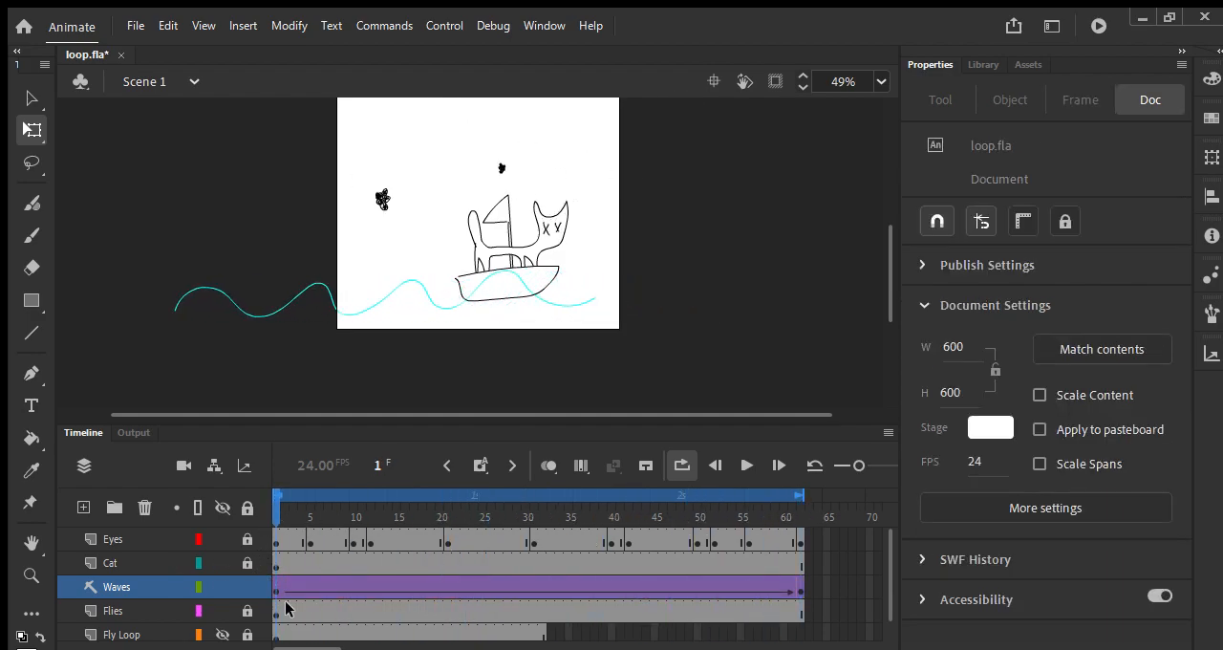
# Step: Select the Eyes and Cat layers together and convert them into a single graphic symbol named Cat on a boat
pyautogui.click(134, 538)
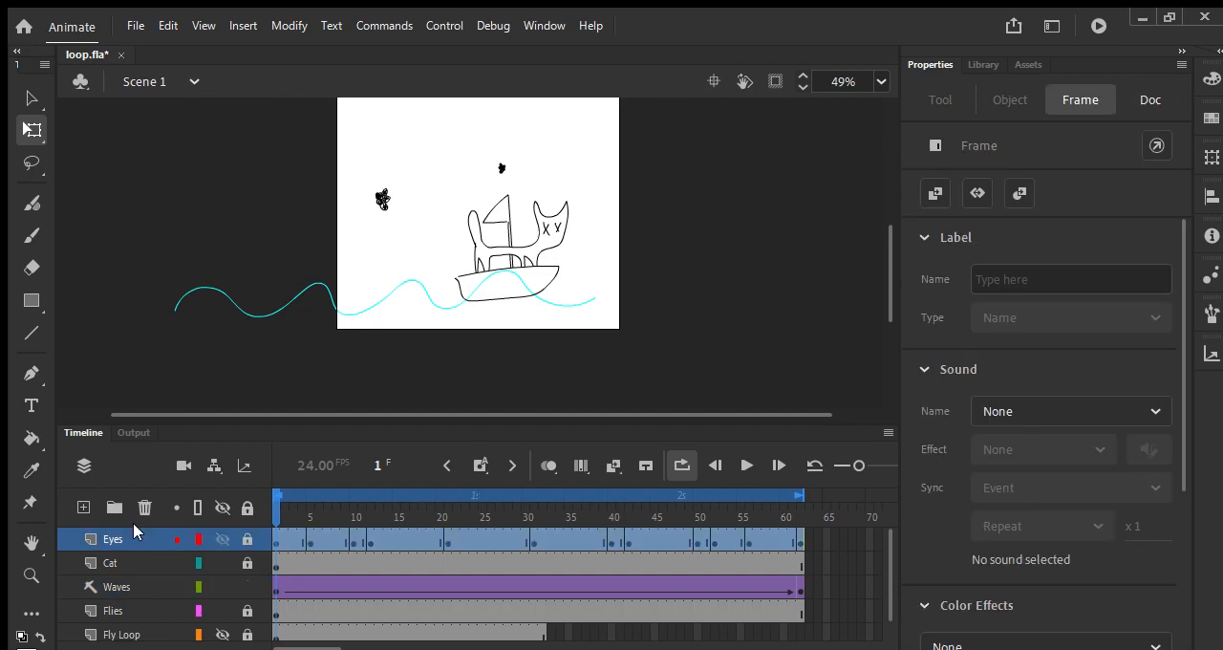
pyautogui.keyDown('shift'); pyautogui.click(791, 563); pyautogui.keyUp('shift')
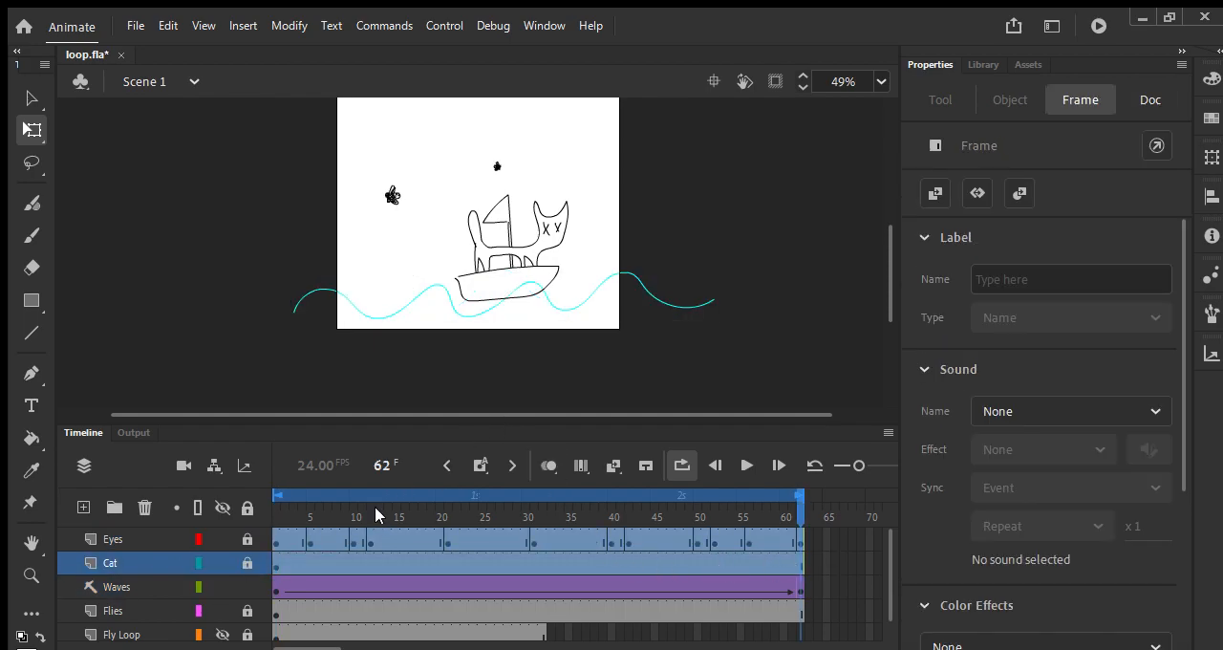
pyautogui.click(122, 539)
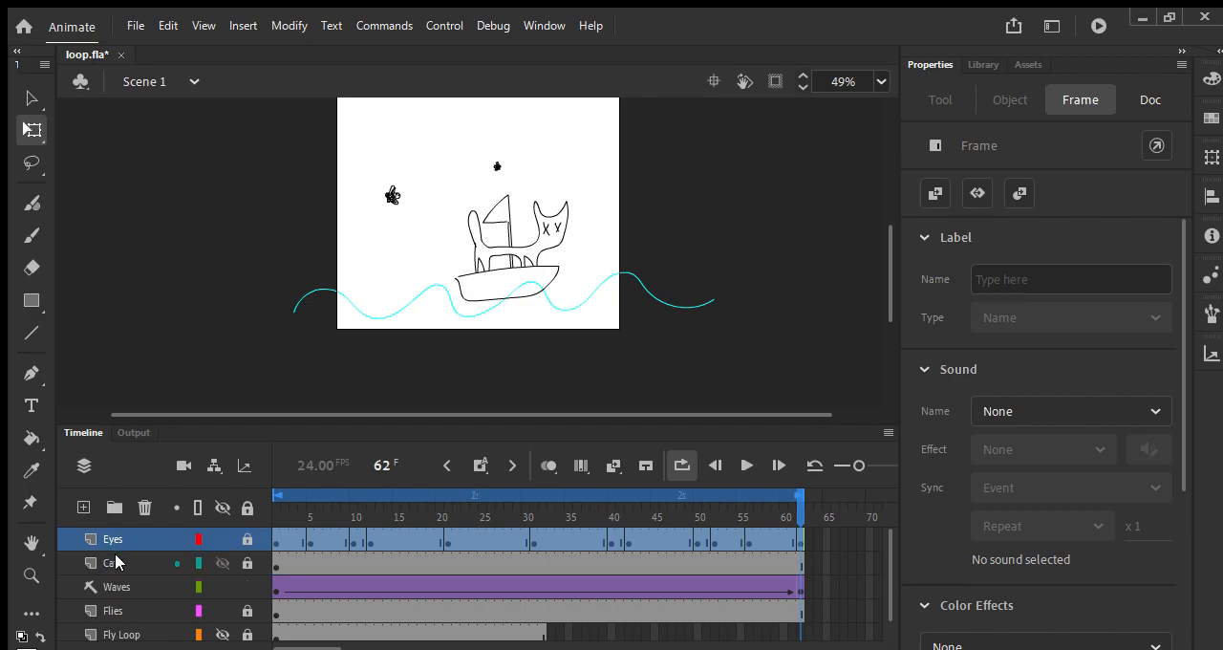
pyautogui.keyDown('shift'); pyautogui.click(793, 562); pyautogui.keyUp('shift')
pyautogui.click(111, 540)
pyautogui.keyDown('shift'); pyautogui.click(114, 562); pyautogui.keyUp('shift')
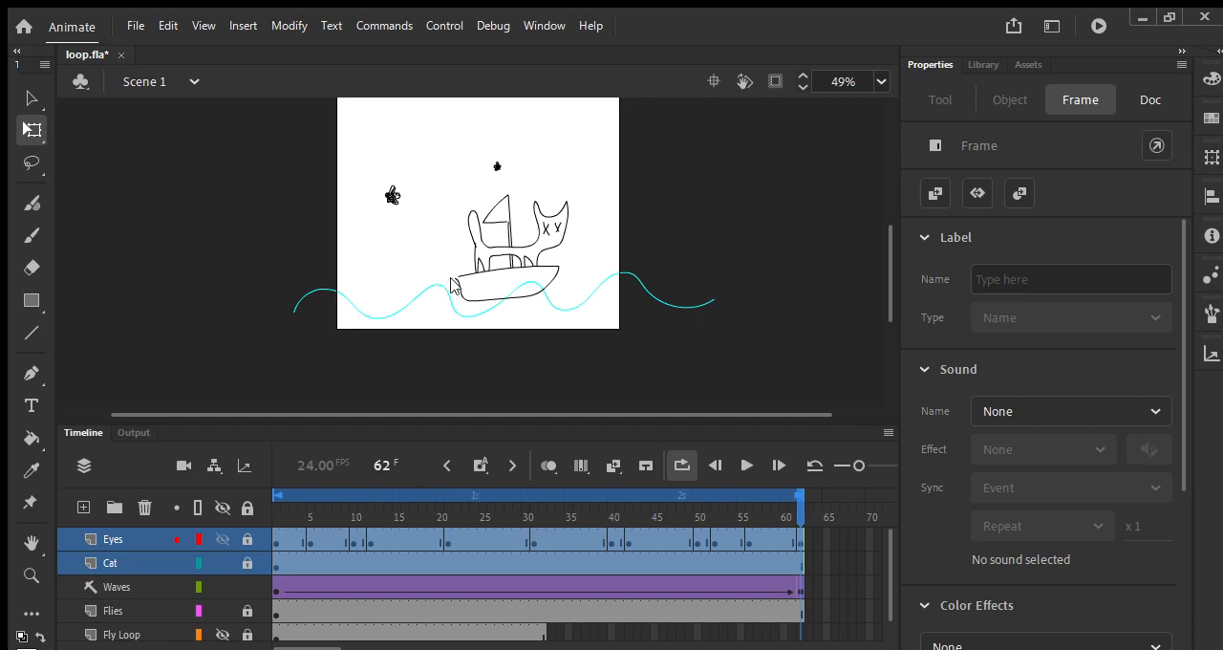
pyautogui.click(731, 144)
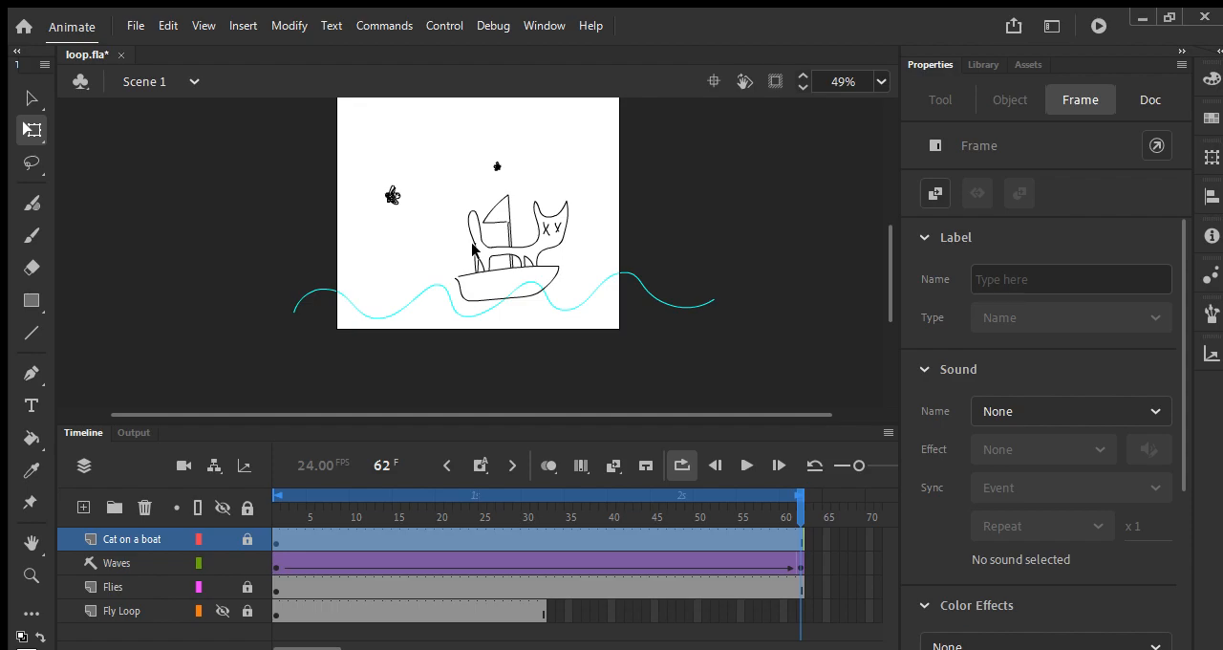
# Step: On frame 1, unlock the Cat on a boat layer, lock Waves, and raise the boat onto the wave's crest
pyautogui.moveTo(797, 504); pyautogui.dragTo(264, 520)
pyautogui.click(484, 287)
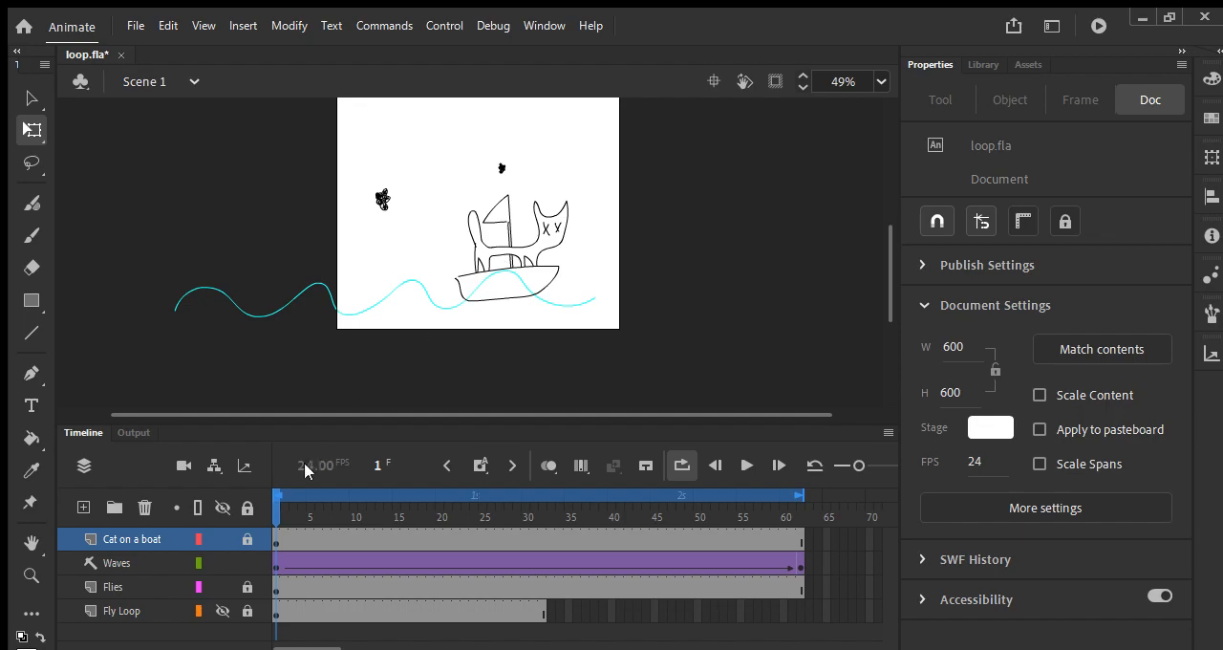
pyautogui.click(244, 539)
pyautogui.click(245, 560)
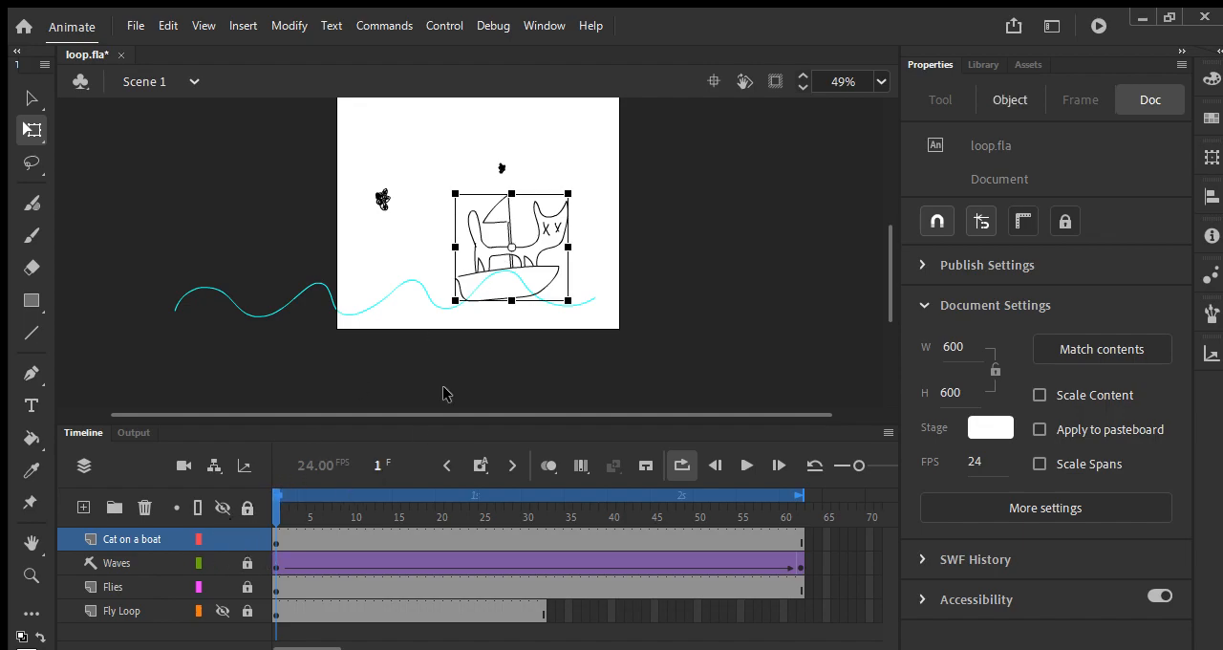
pyautogui.click(506, 266)
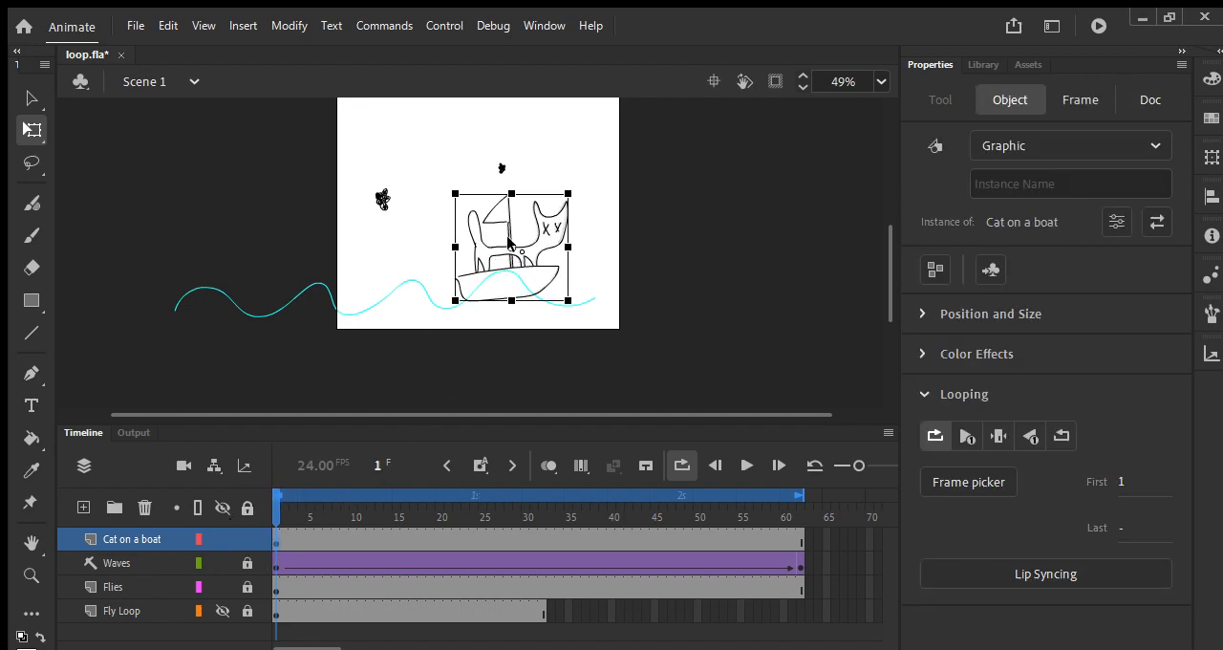
pyautogui.moveTo(528, 233); pyautogui.dragTo(520, 216)
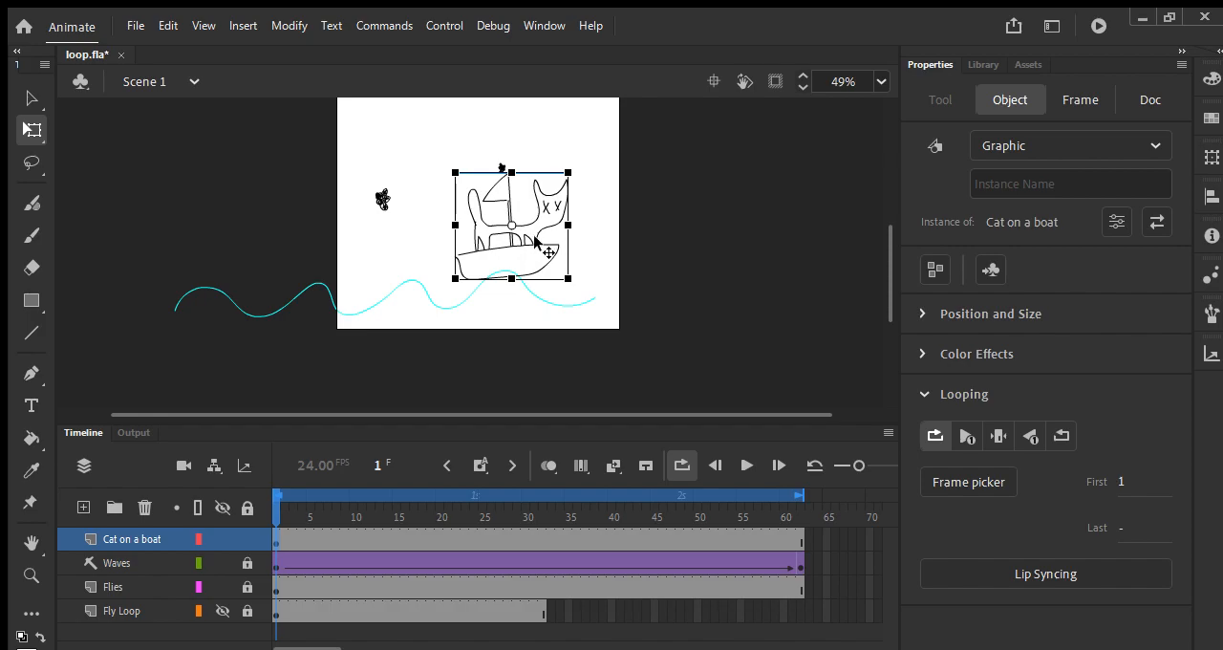
pyautogui.click(524, 242)
pyautogui.click(524, 233)
pyautogui.moveTo(521, 241); pyautogui.dragTo(524, 241)
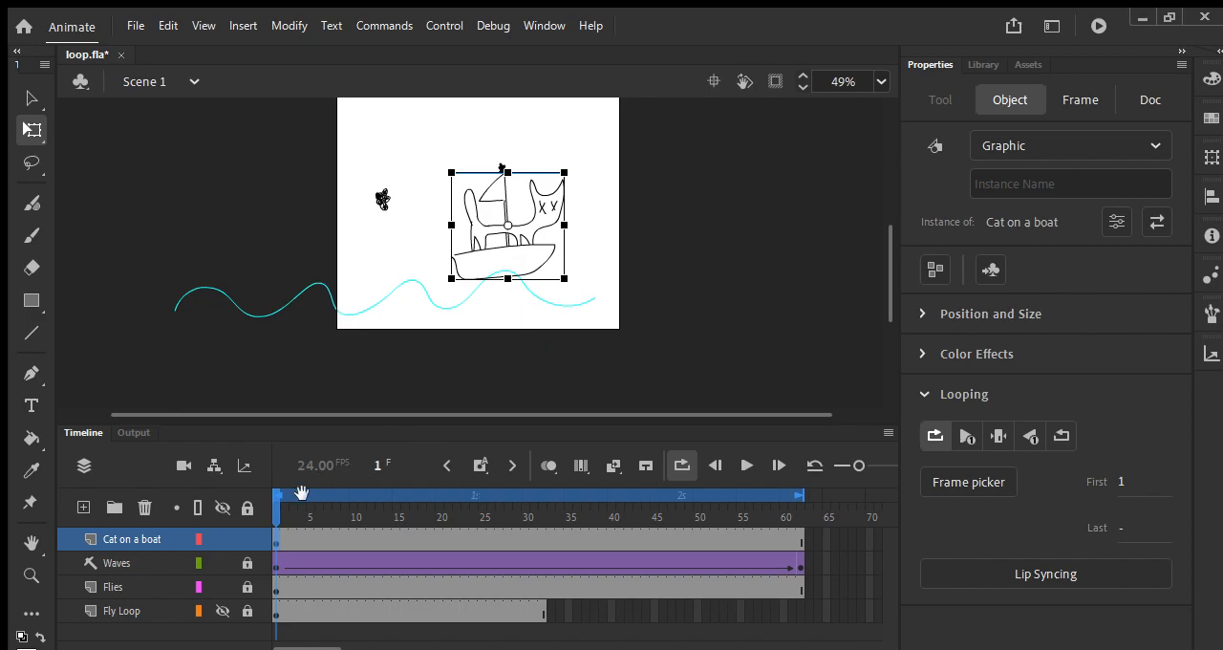
# Step: Add a keyframe at frame 26 of the Cat on a boat layer and lower the boat into the wave
pyautogui.moveTo(271, 506); pyautogui.dragTo(493, 504)
pyautogui.click(493, 278)
pyautogui.click(493, 278)
pyautogui.click(496, 296)
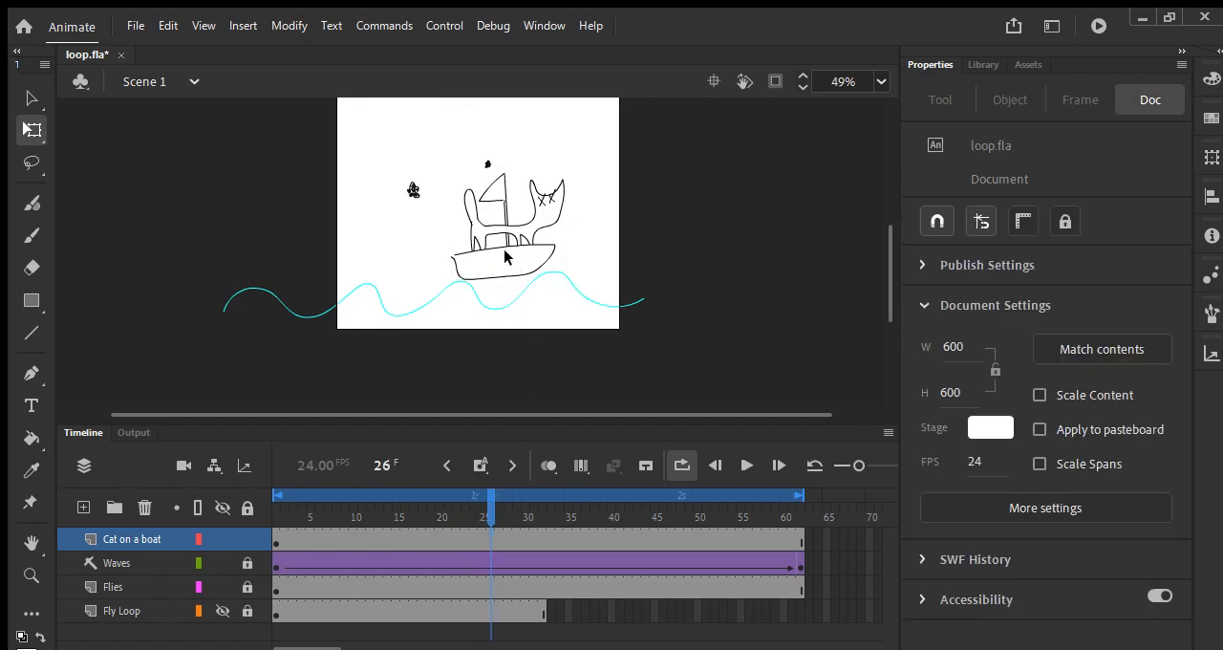
pyautogui.click(523, 236)
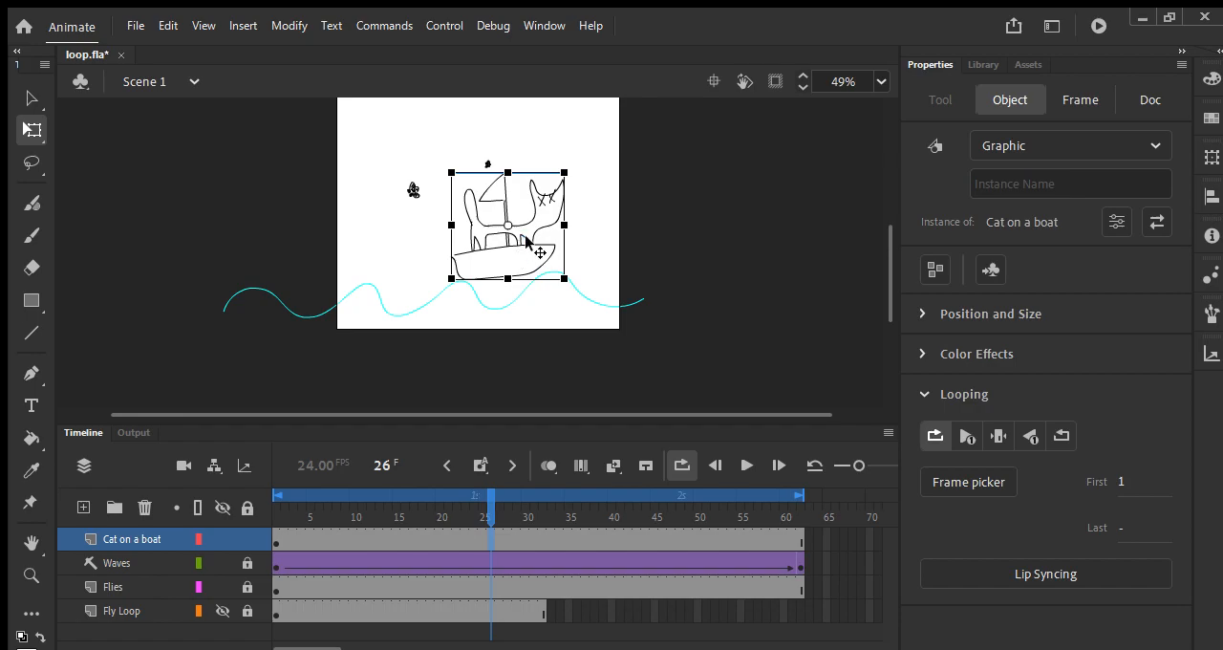
pyautogui.moveTo(526, 236); pyautogui.dragTo(523, 275)
# Step: Add a keyframe at frame 48 of the Cat on a boat layer and raise the boat onto the wave again
pyautogui.moveTo(488, 496); pyautogui.dragTo(671, 503)
pyautogui.click(497, 331)
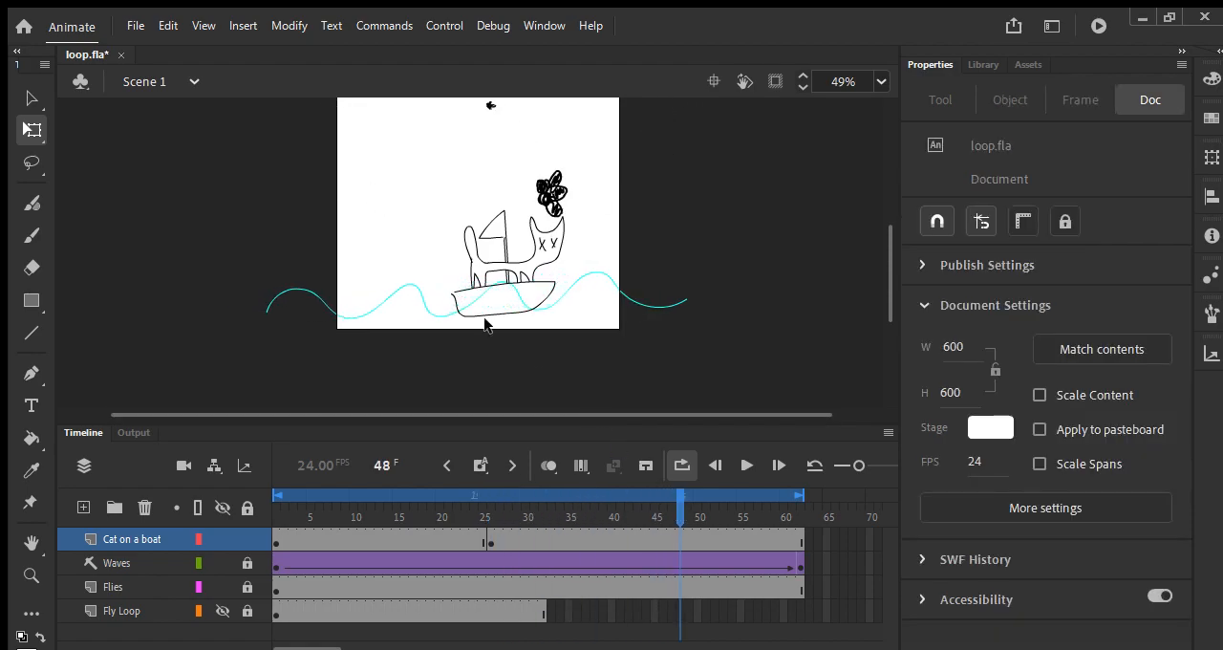
pyautogui.click(530, 258)
pyautogui.moveTo(530, 258); pyautogui.dragTo(520, 241)
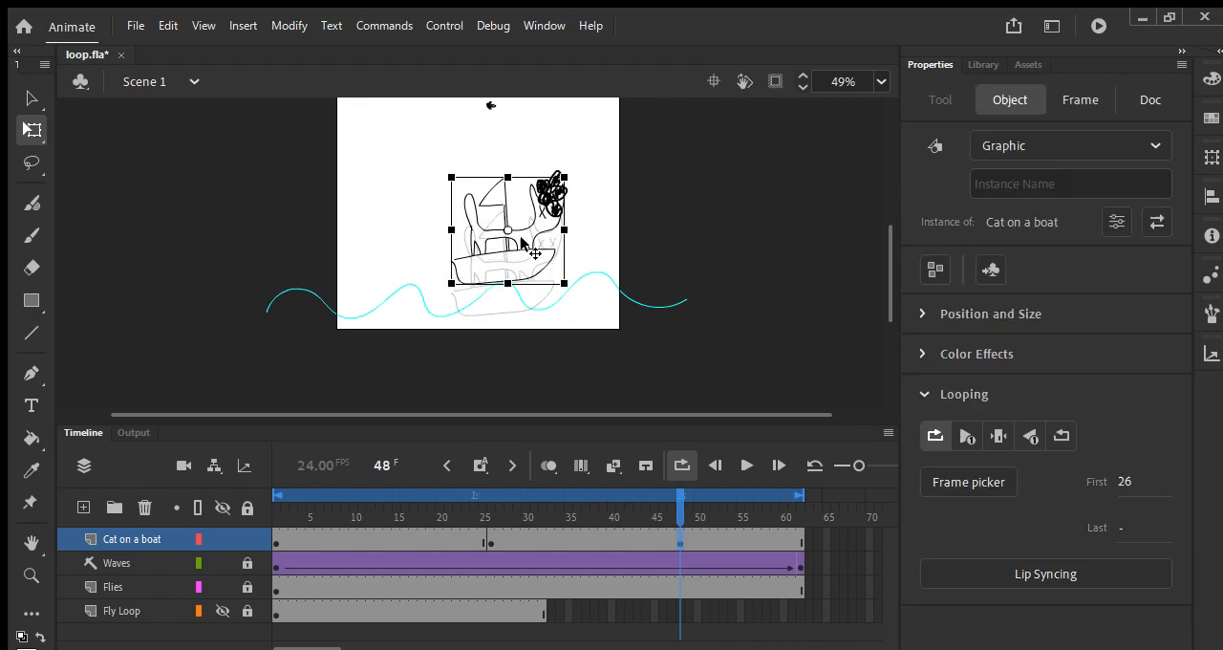
# Step: Copy the frame 1 keyframe of the Cat on a boat layer to frame 62
pyautogui.moveTo(675, 504); pyautogui.dragTo(274, 516)
pyautogui.click(272, 540)
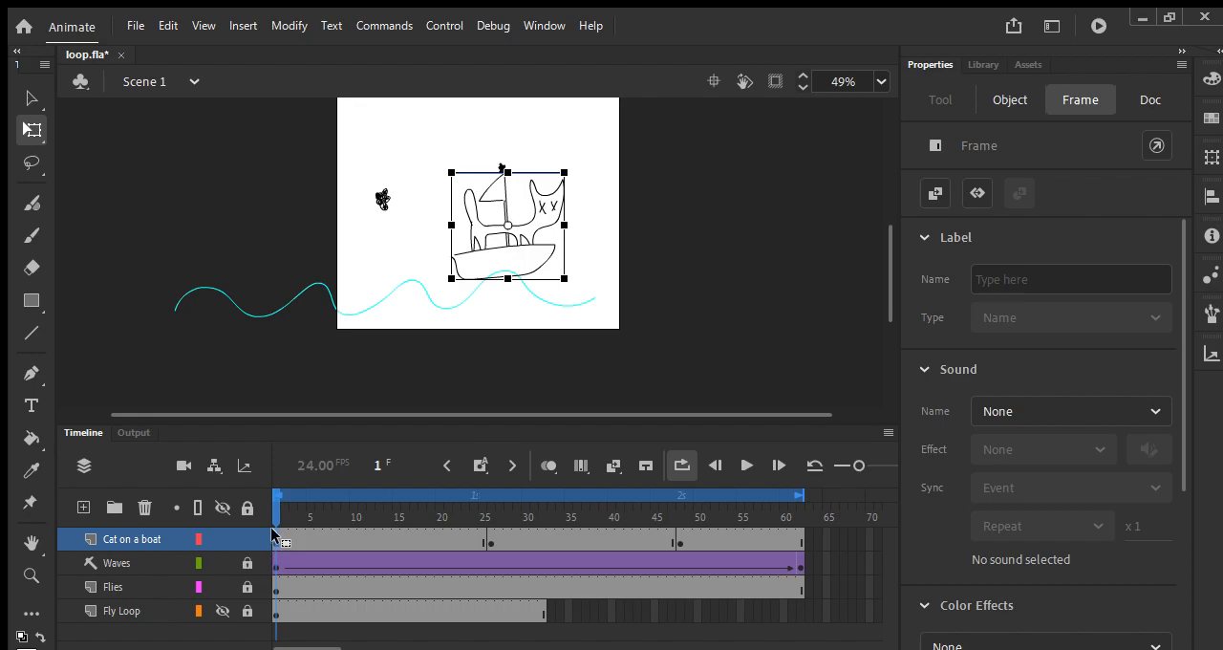
pyautogui.moveTo(272, 535); pyautogui.dragTo(560, 507)
# Step: Remove the frame 48 keyframe from the Cat on a boat layer, undoing stray edits, and return to frame 1
pyautogui.click(676, 538)
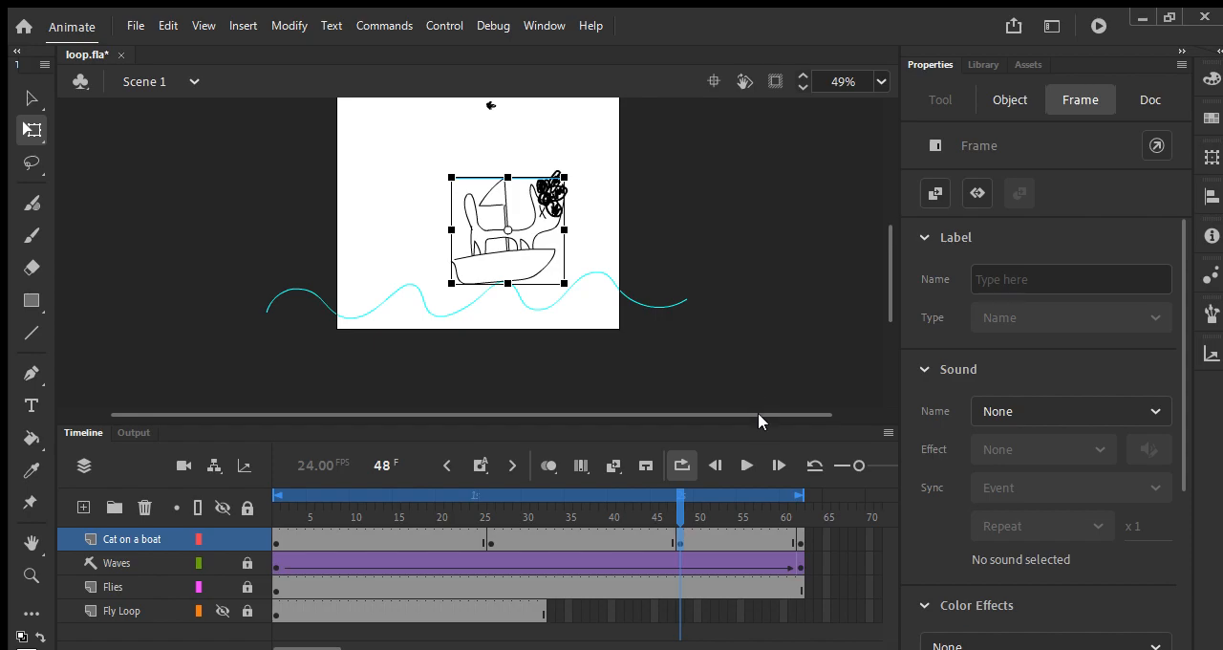
pyautogui.press('Delete')
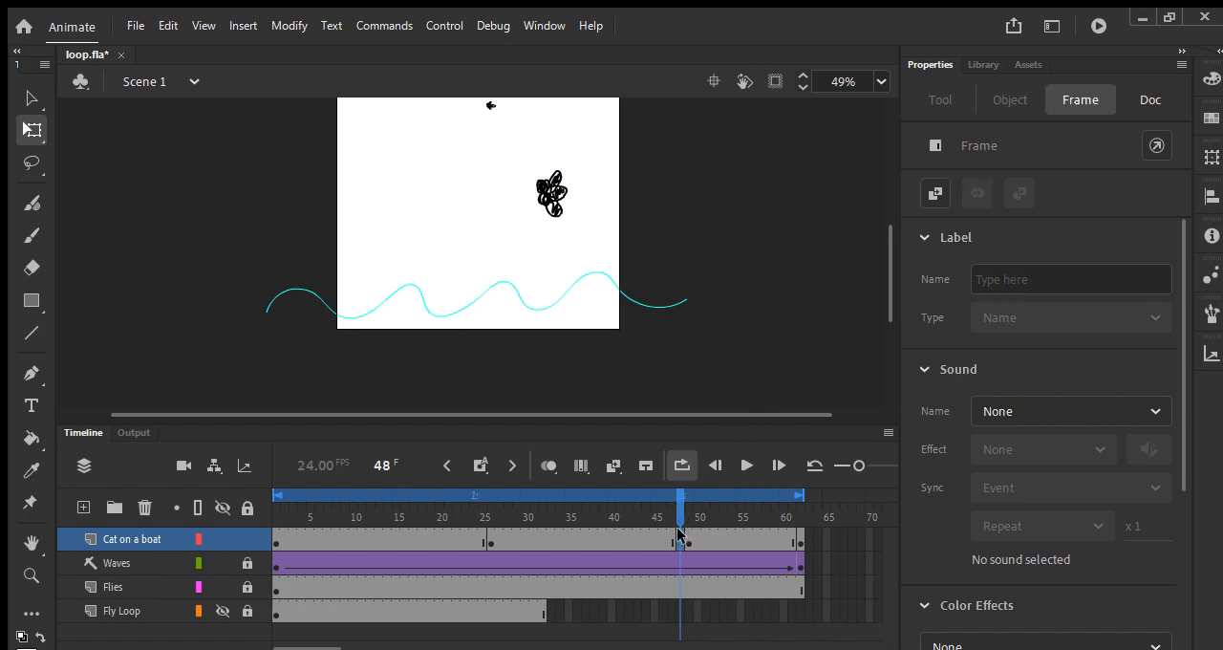
pyautogui.hotkey('ctrl', 'z')
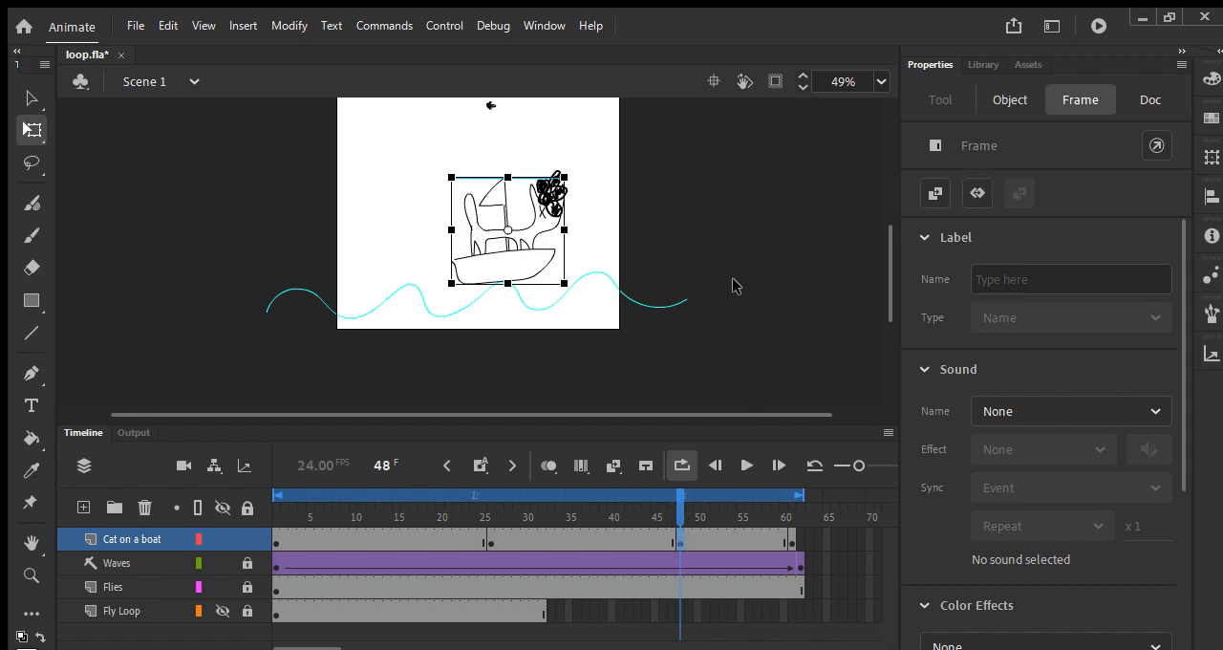
pyautogui.hotkey('ctrl', 'z')
pyautogui.click(752, 277)
pyautogui.moveTo(680, 499)
pyautogui.mouseDown()
pyautogui.moveTo(486, 516)
pyautogui.moveTo(487, 535)
pyautogui.moveTo(429, 532)
pyautogui.moveTo(783, 515)
pyautogui.moveTo(230, 509)
pyautogui.mouseUp()
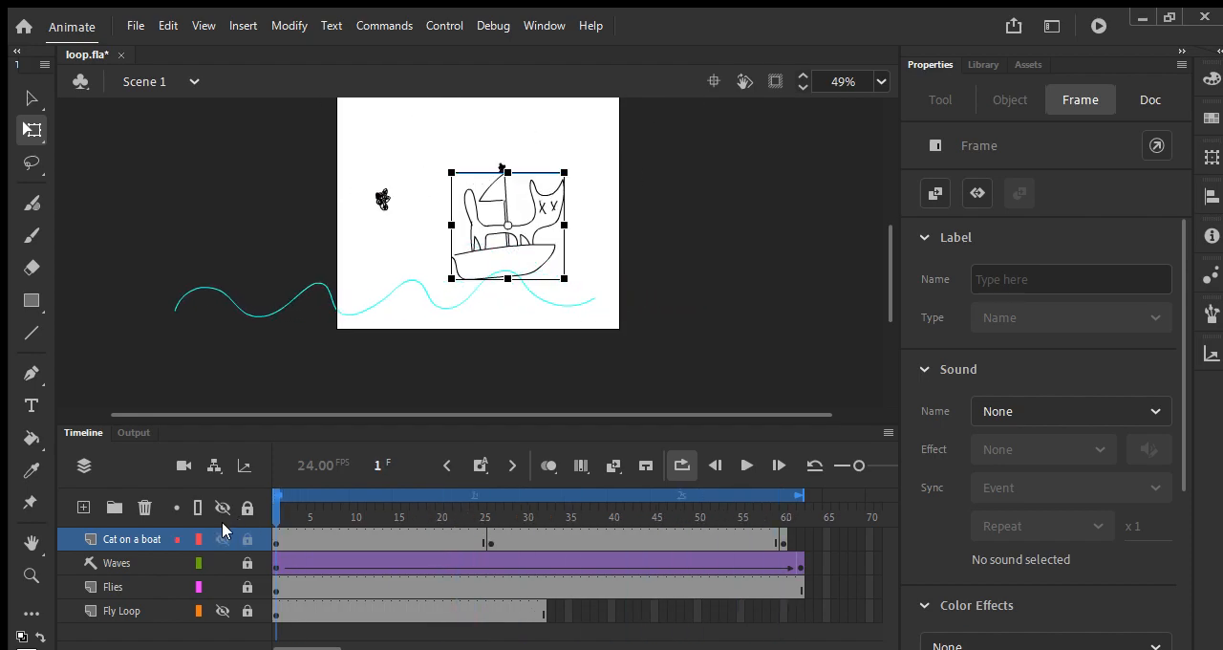
# Step: Compare the boat's start and end keyframes, create classic tweens across the whole Cat on a boat layer, and play them back
pyautogui.click(783, 537)
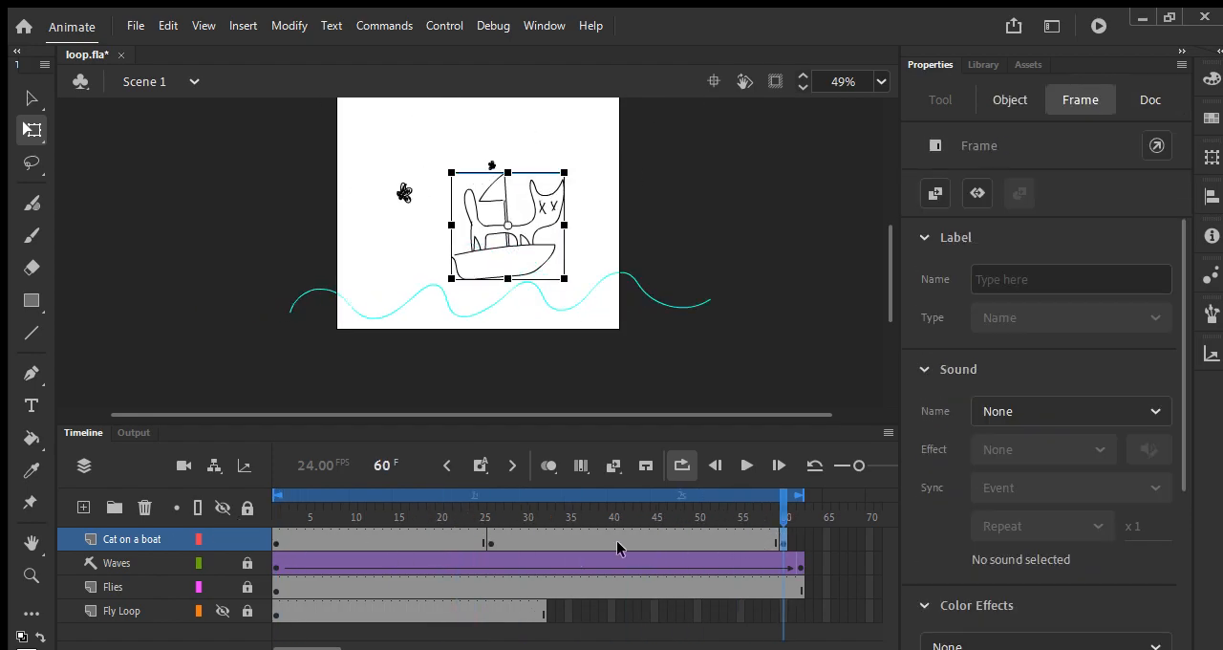
pyautogui.click(278, 541)
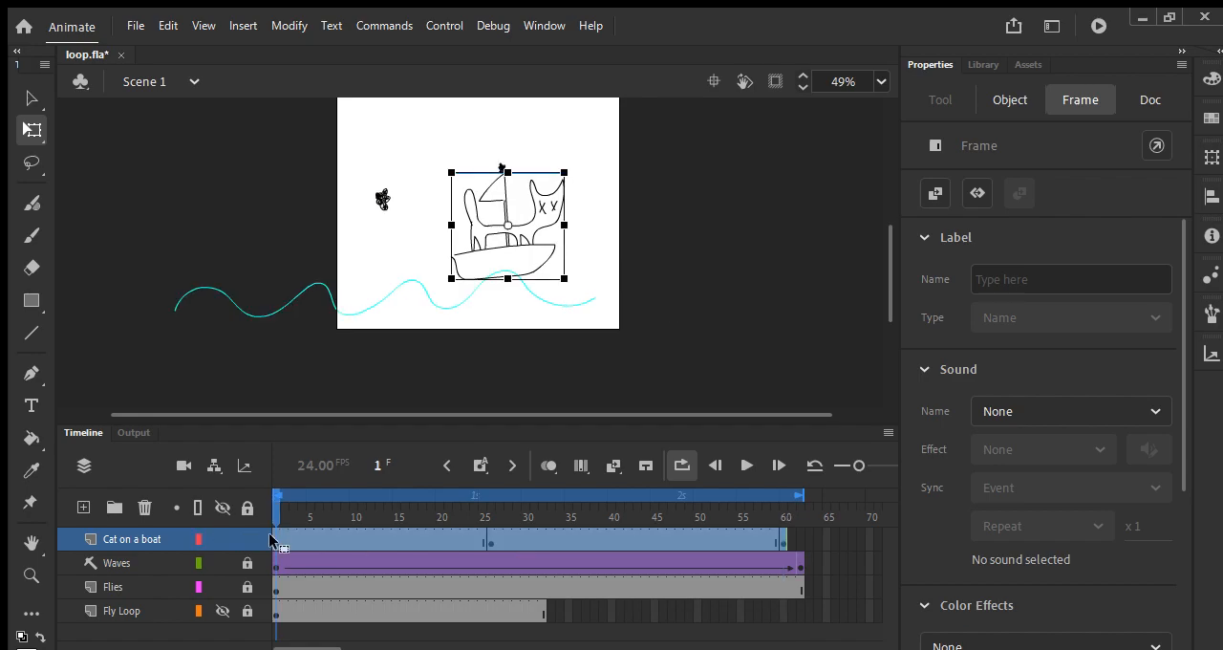
pyautogui.click(406, 99)
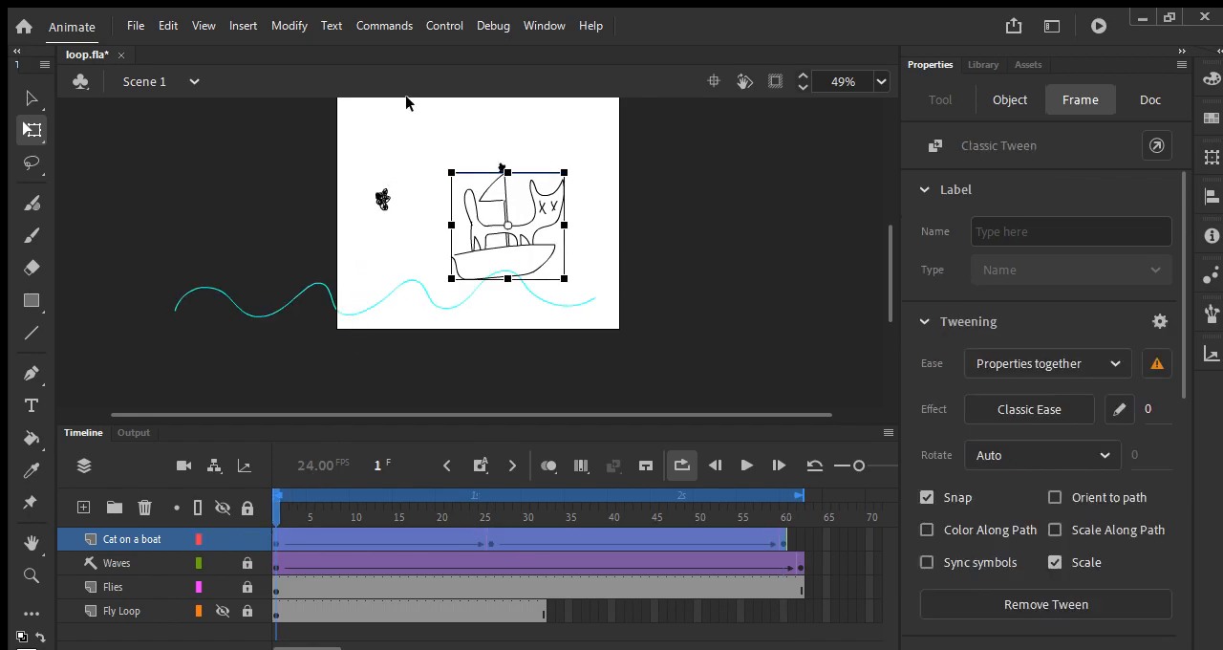
pyautogui.press('Return')
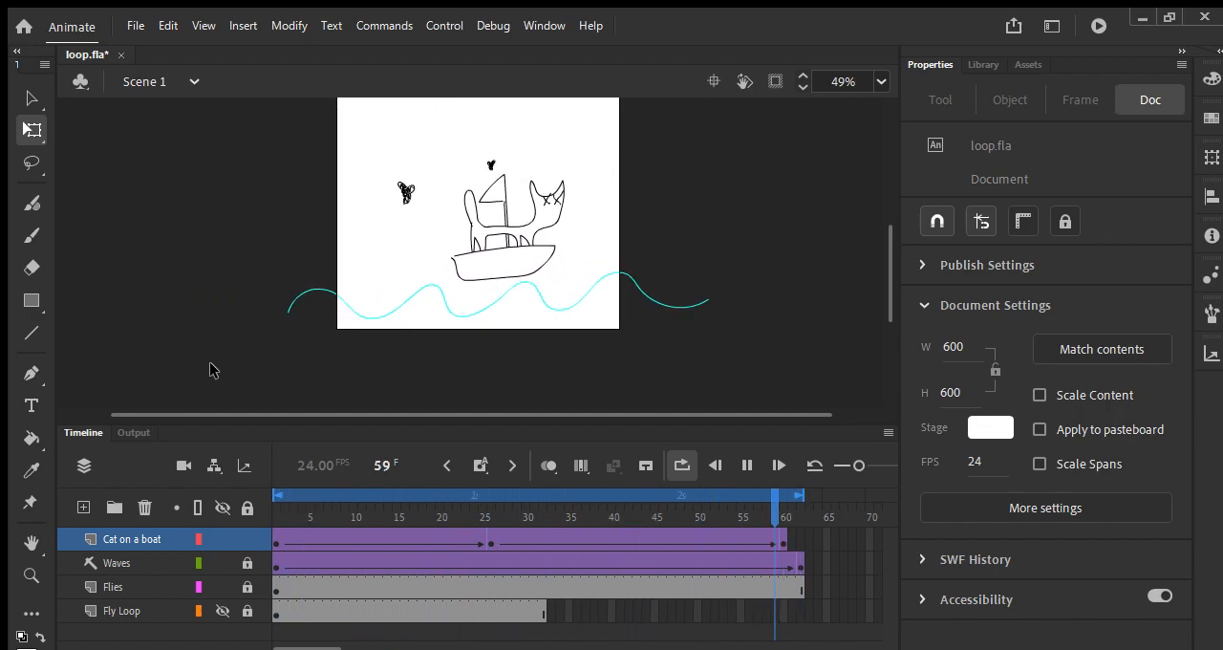
pyautogui.press('Return')
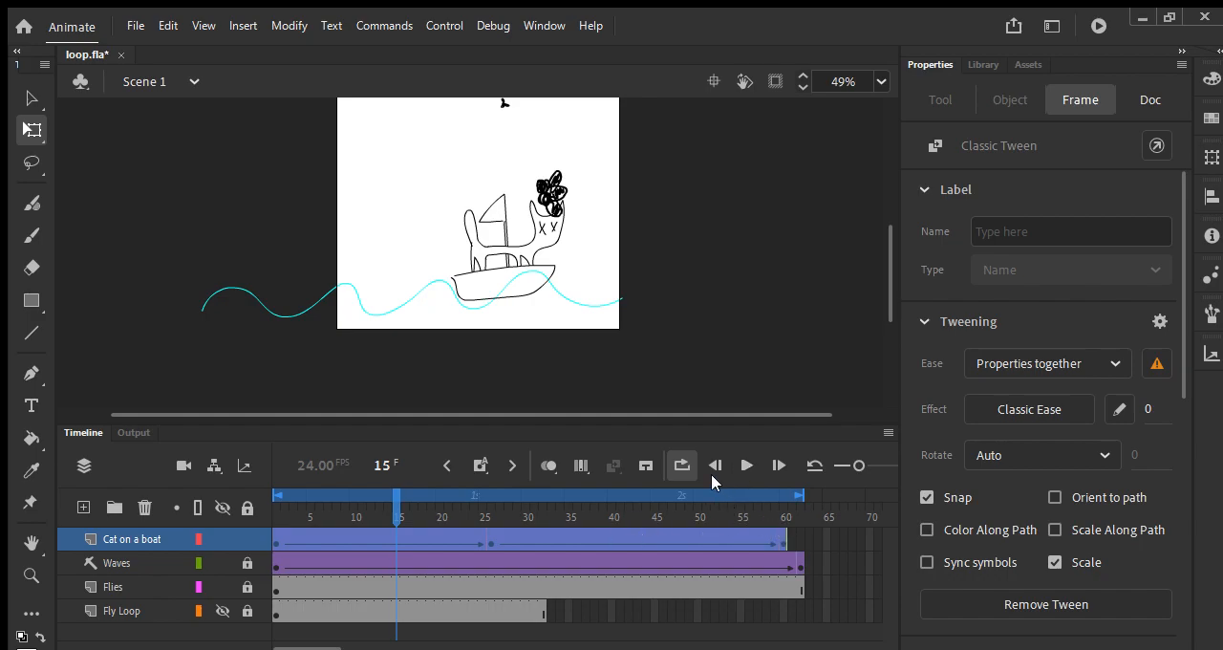
# Step: Save loop.fla and test the movie
pyautogui.hotkey('ctrl', 's')
pyautogui.scroll(1, 462, 364)
pyautogui.click(462, 363)
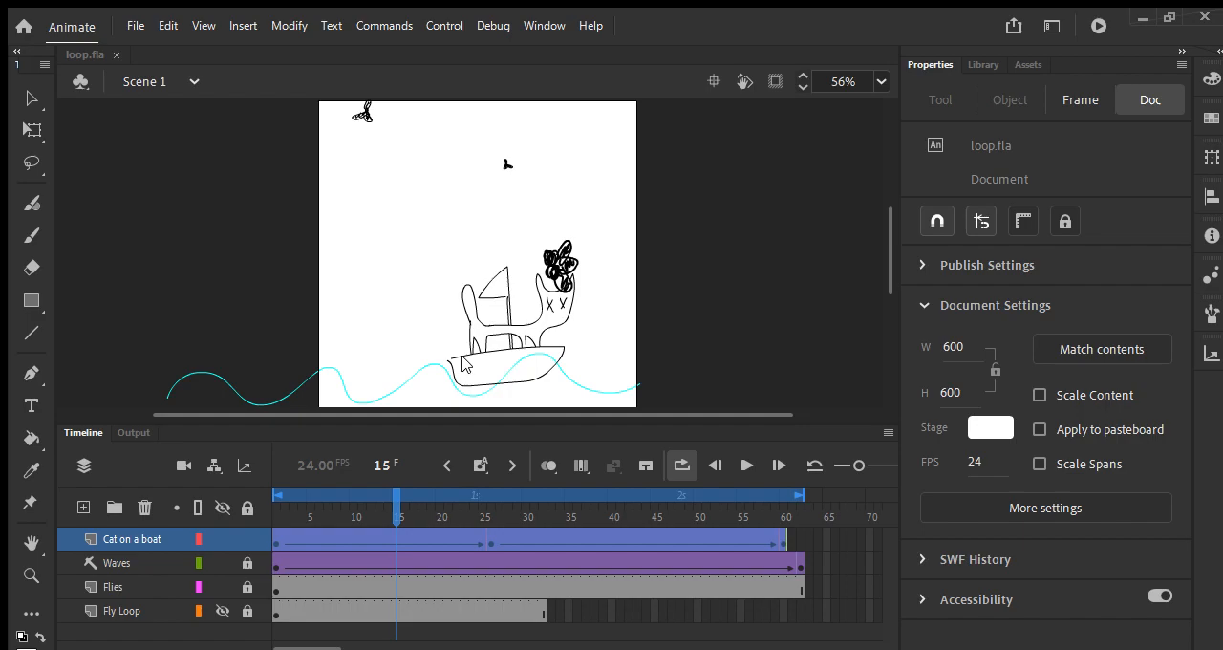
pyautogui.press('q')
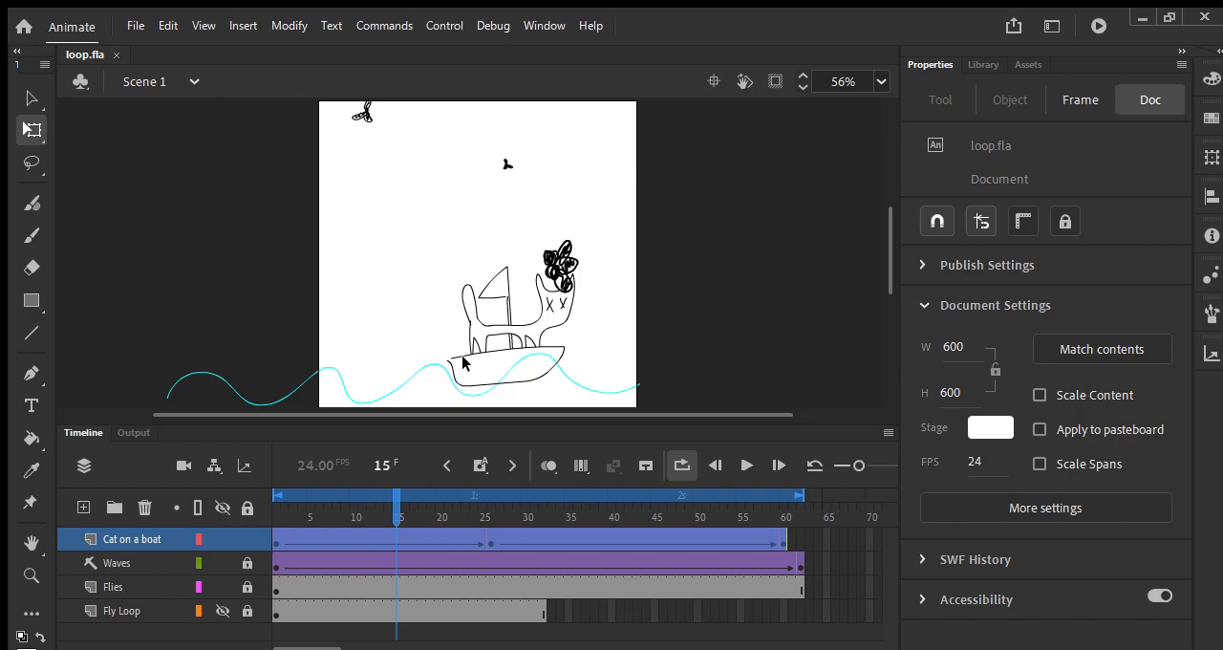
pyautogui.hotkey('ctrl', 'Return')
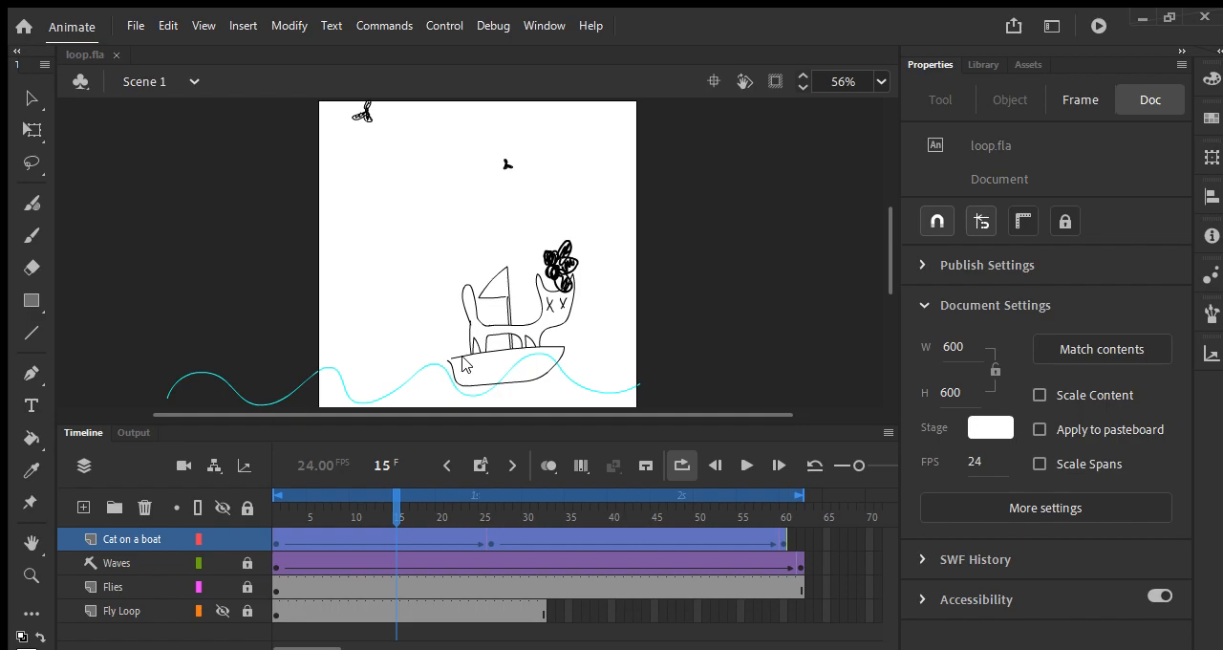
pyautogui.click(462, 357)
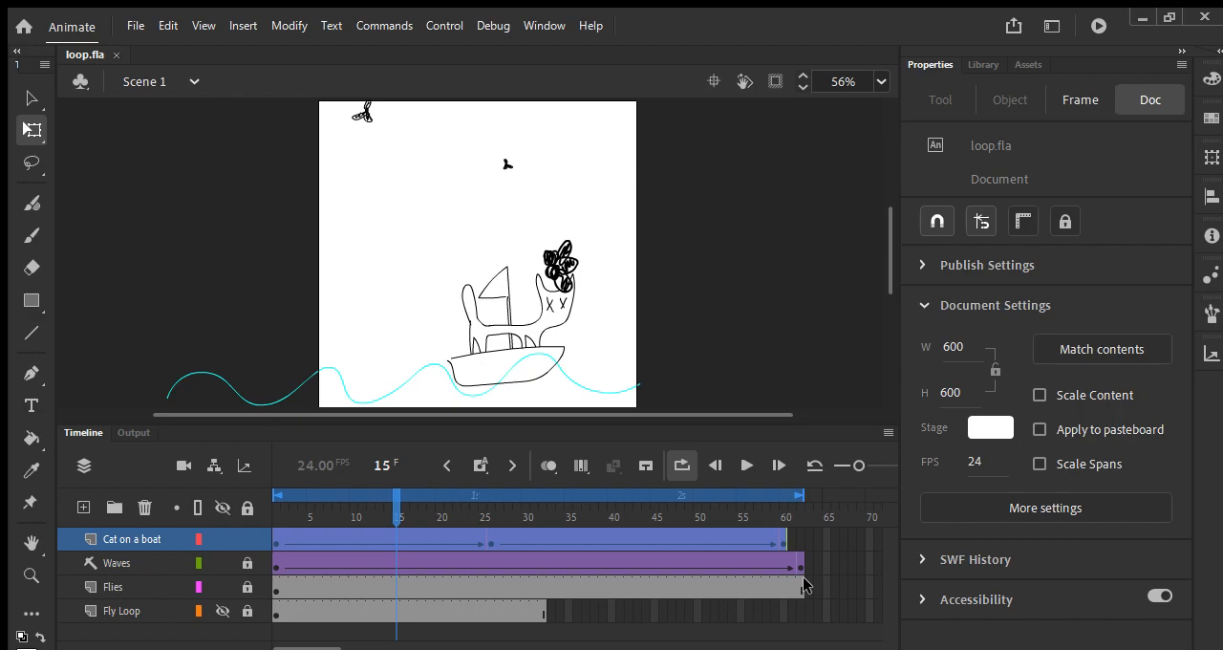
# Step: Check the empty end frames of the Cat on a boat layer, shorten the playback loop range to frame 60, and play it back
pyautogui.click(797, 516)
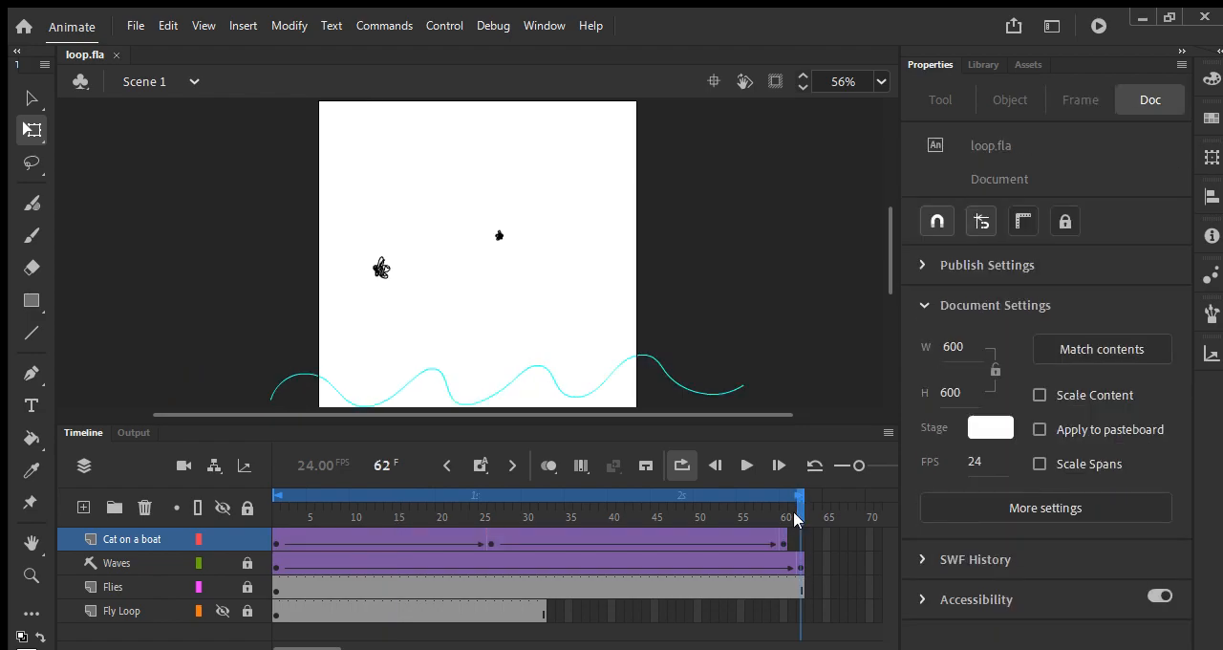
pyautogui.click(157, 554)
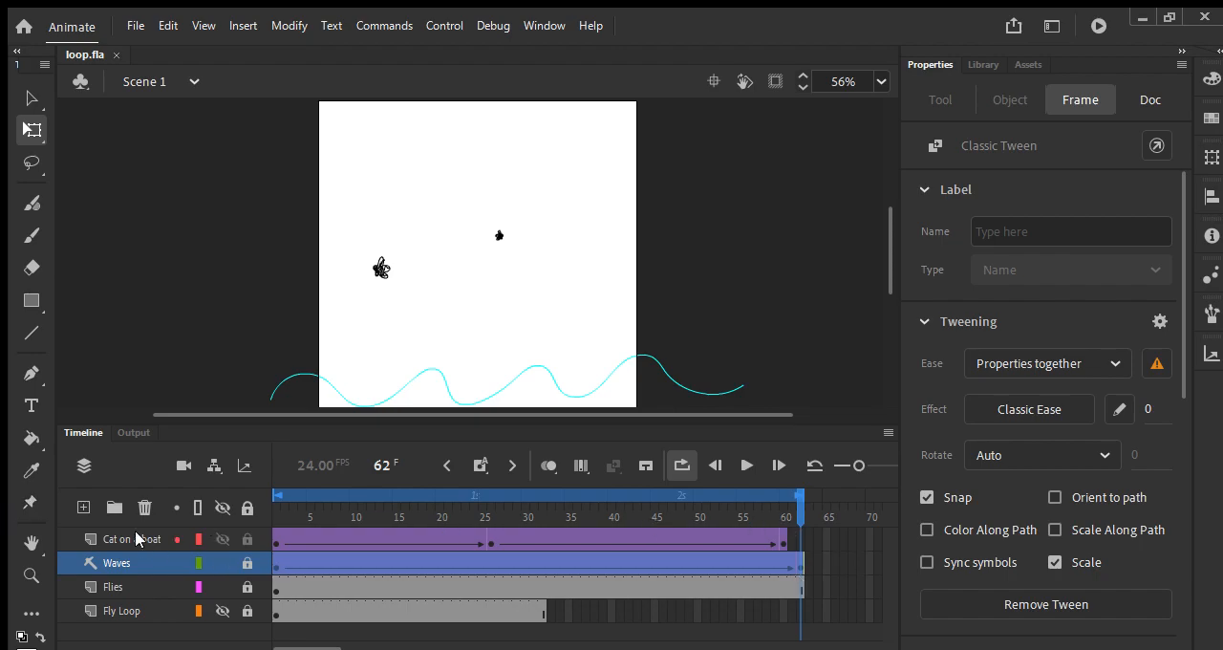
pyautogui.click(143, 541)
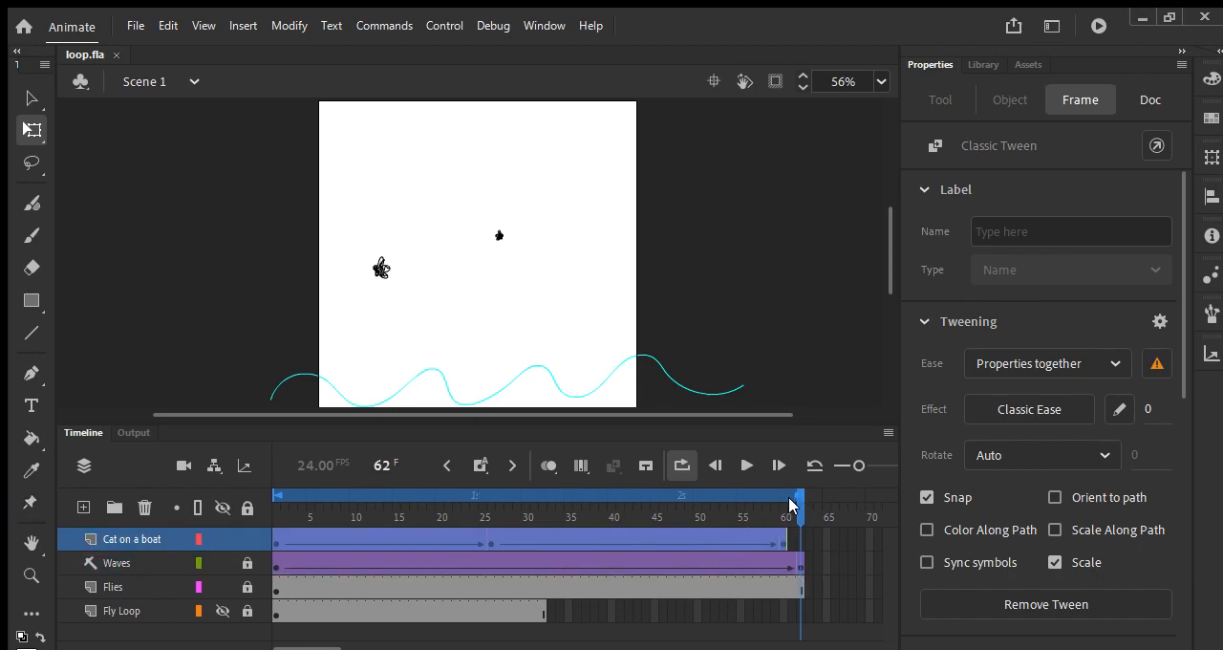
pyautogui.moveTo(793, 505); pyautogui.dragTo(726, 516)
pyautogui.moveTo(806, 495); pyautogui.dragTo(789, 499)
pyautogui.press('Return')
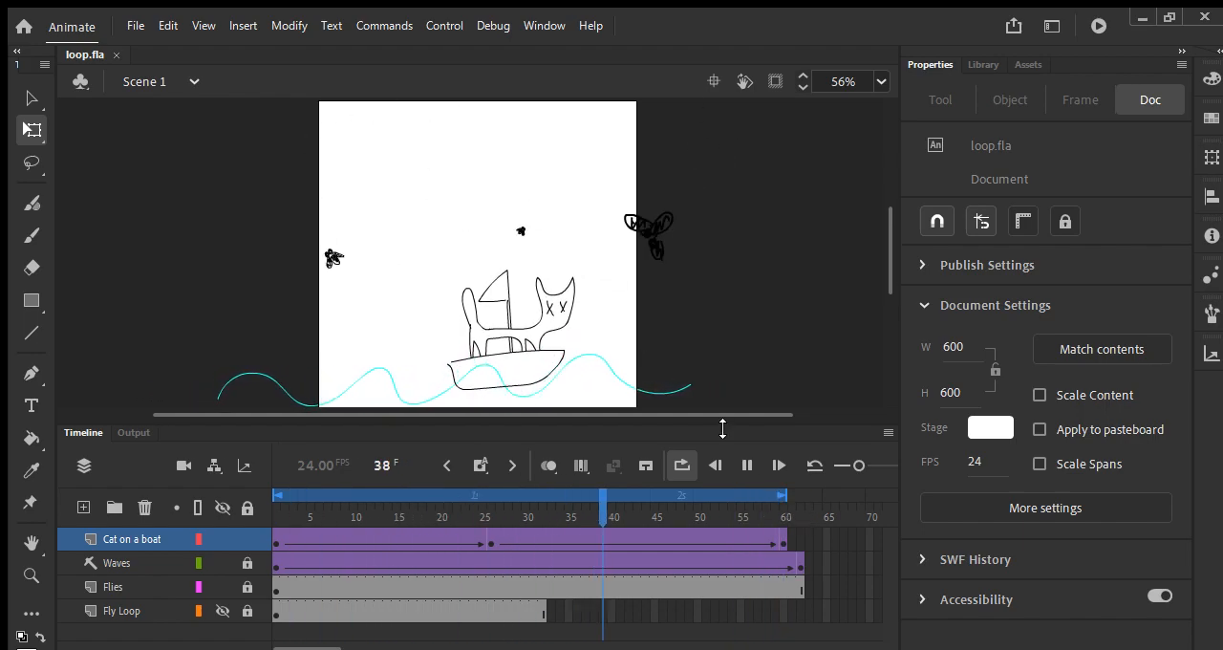
pyautogui.press('Return')
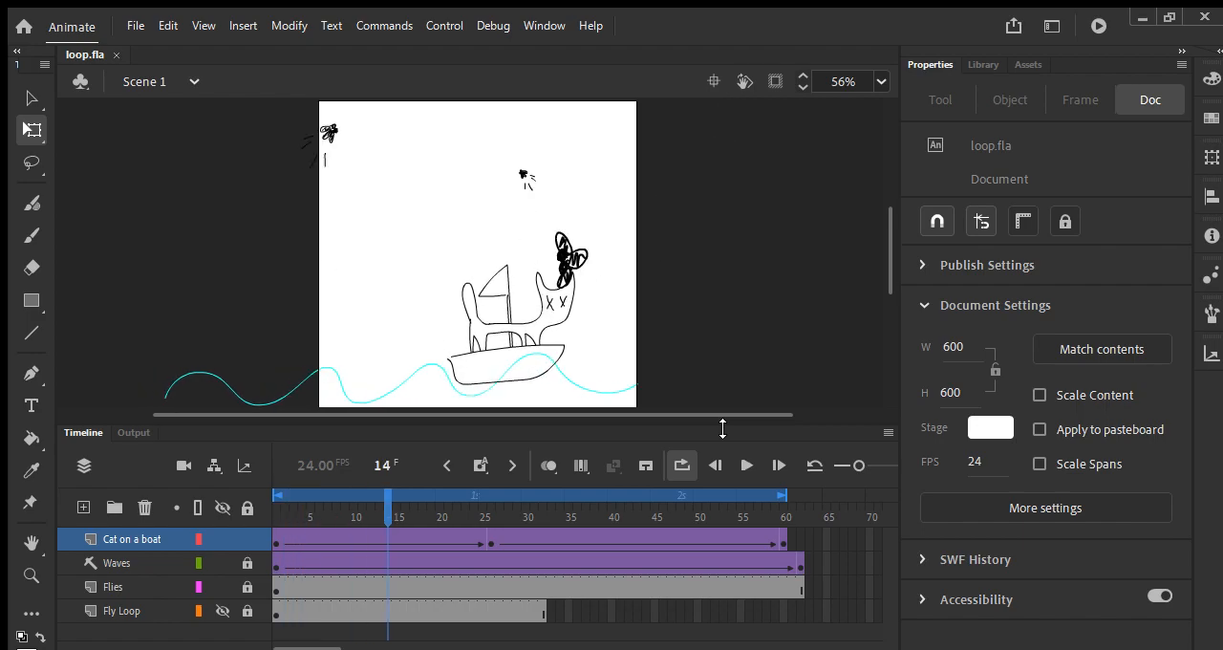
# Step: Move the Cat on a boat layer's last keyframe from frame 60 to frame 62
pyautogui.click(784, 542)
pyautogui.moveTo(783, 543); pyautogui.dragTo(804, 546)
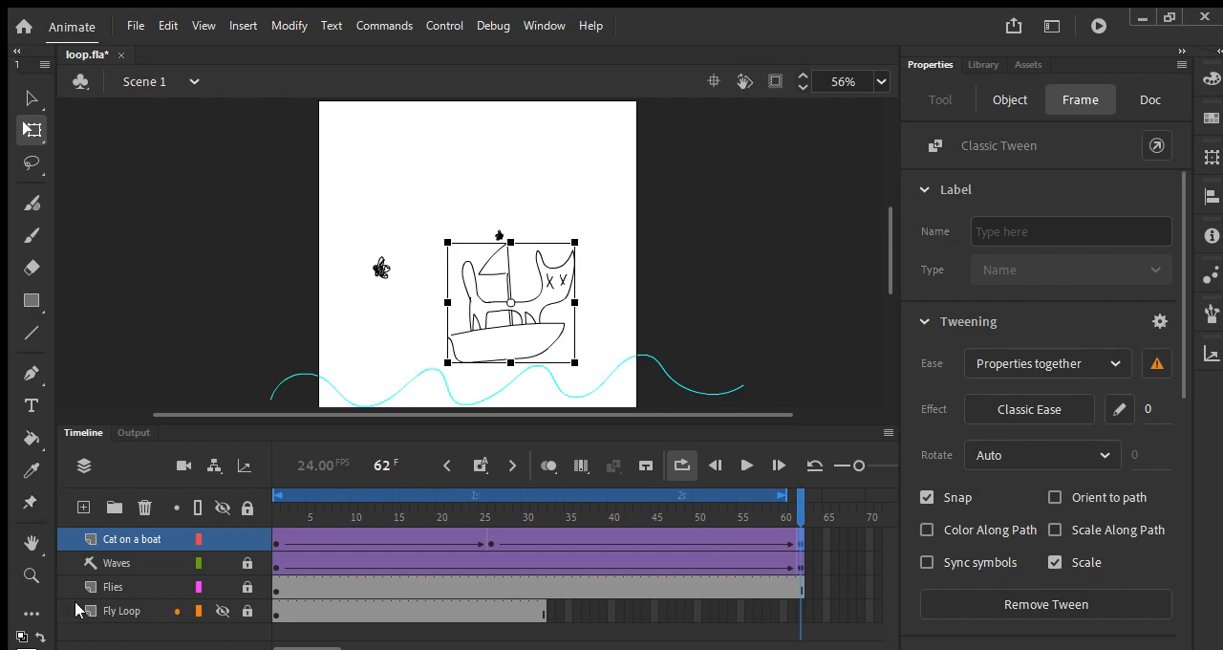
# Step: Try extending the Waves layer's end keyframe to frame 65 and test the movie
pyautogui.click(116, 564)
pyautogui.moveTo(801, 563); pyautogui.dragTo(829, 562)
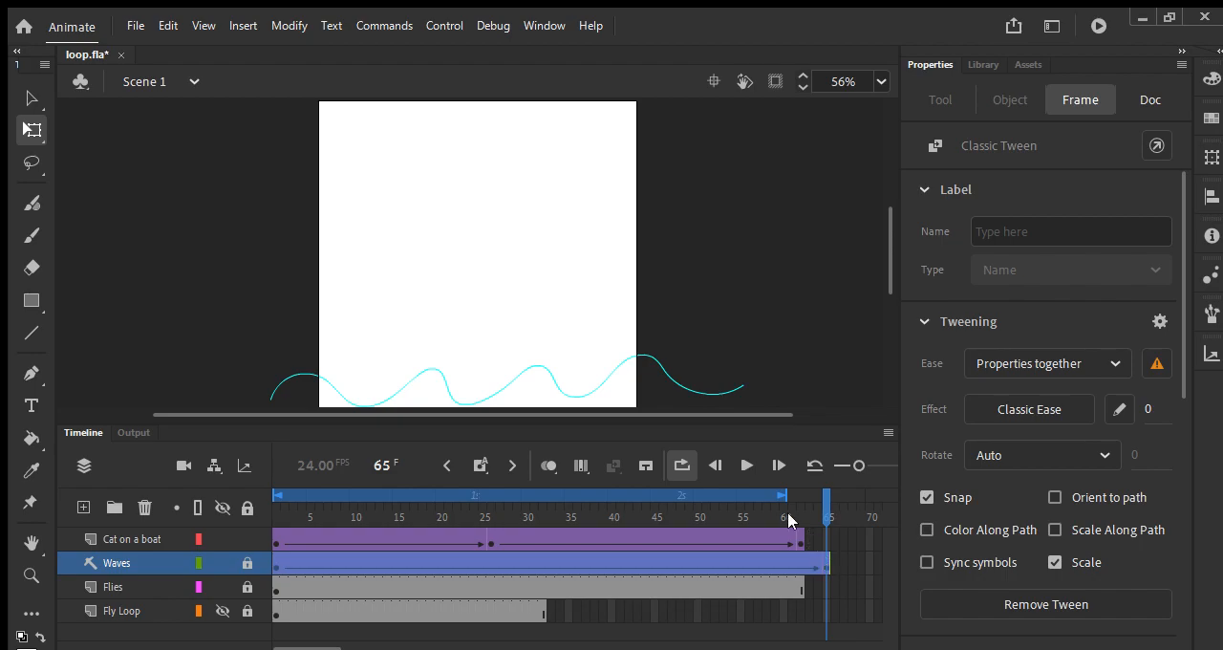
pyautogui.hotkey('ctrl', 'Return')
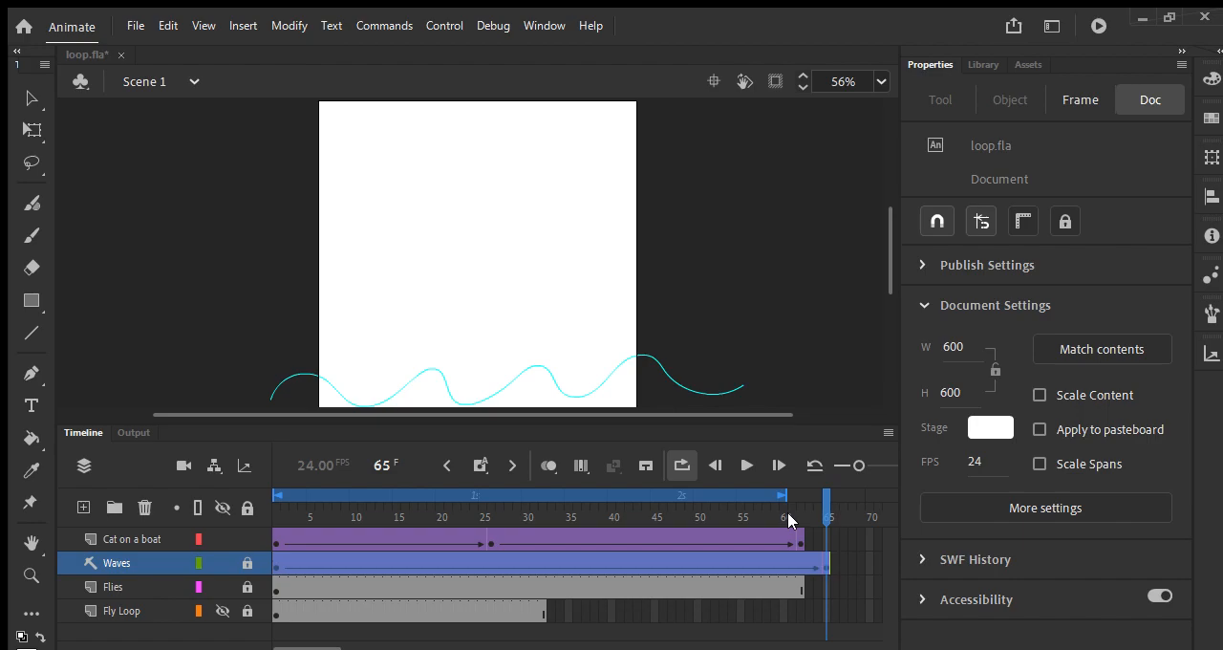
pyautogui.press('q')
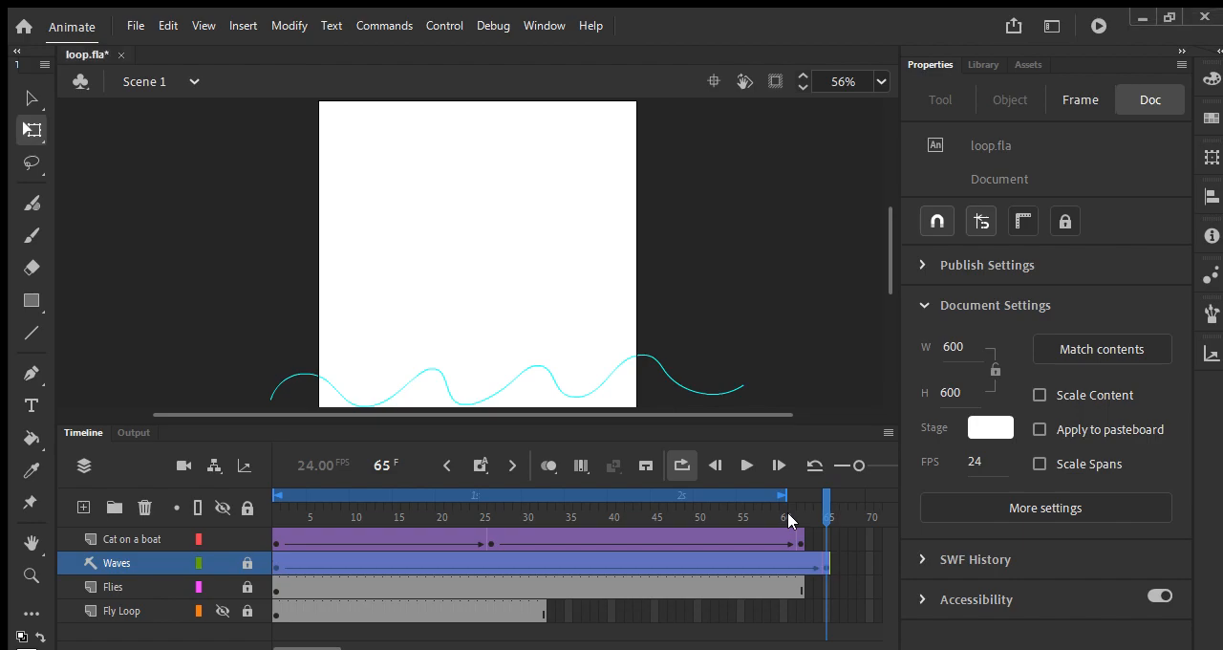
pyautogui.rightClick(380, 561)
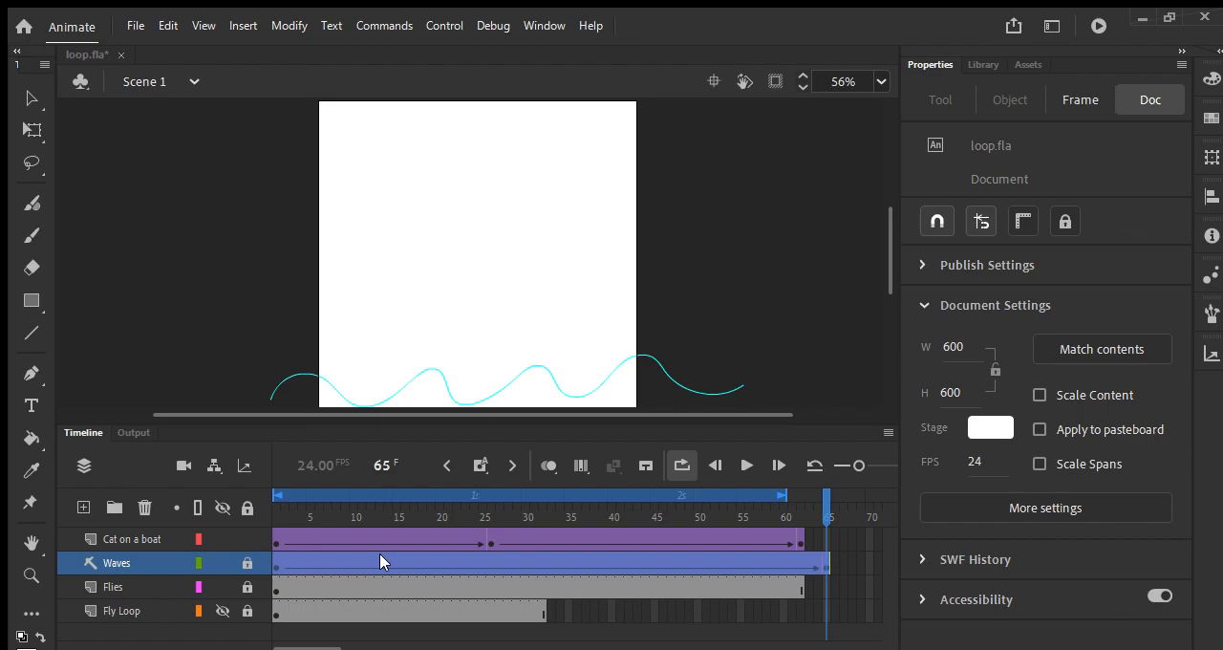
pyautogui.click(380, 560)
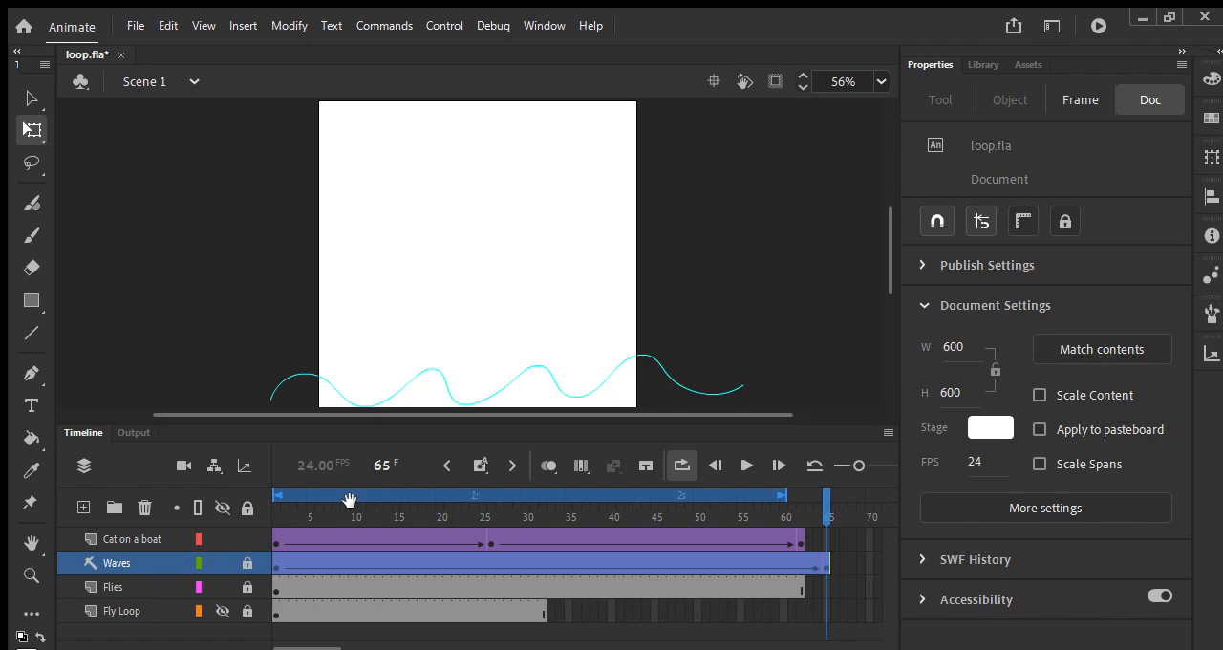
# Step: Move the Waves layer's end keyframe back to frame 62 and save loop.fla
pyautogui.click(827, 561)
pyautogui.moveTo(804, 562); pyautogui.dragTo(799, 562)
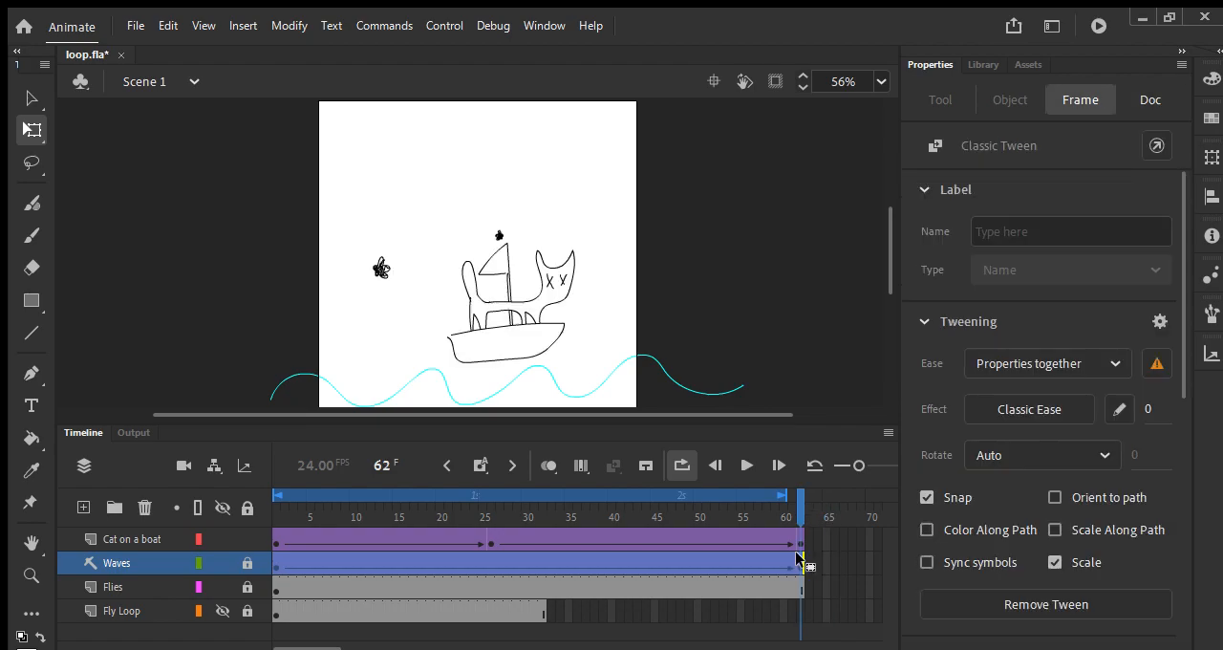
pyautogui.hotkey('ctrl', 's')
pyautogui.press('space')
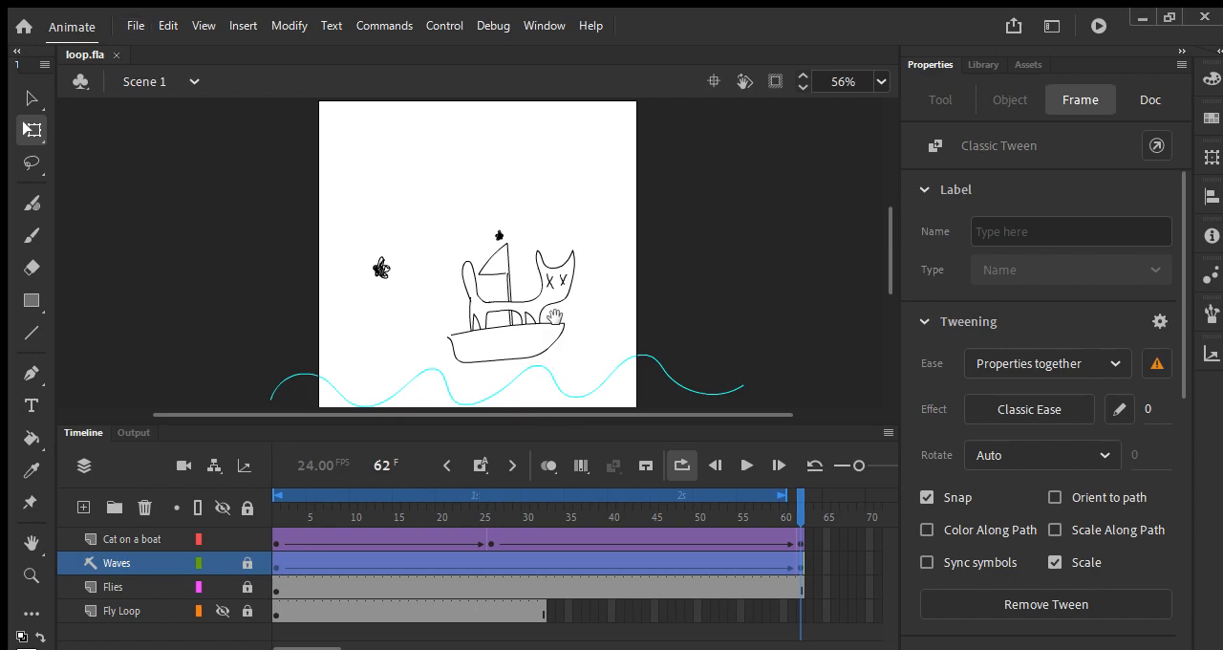